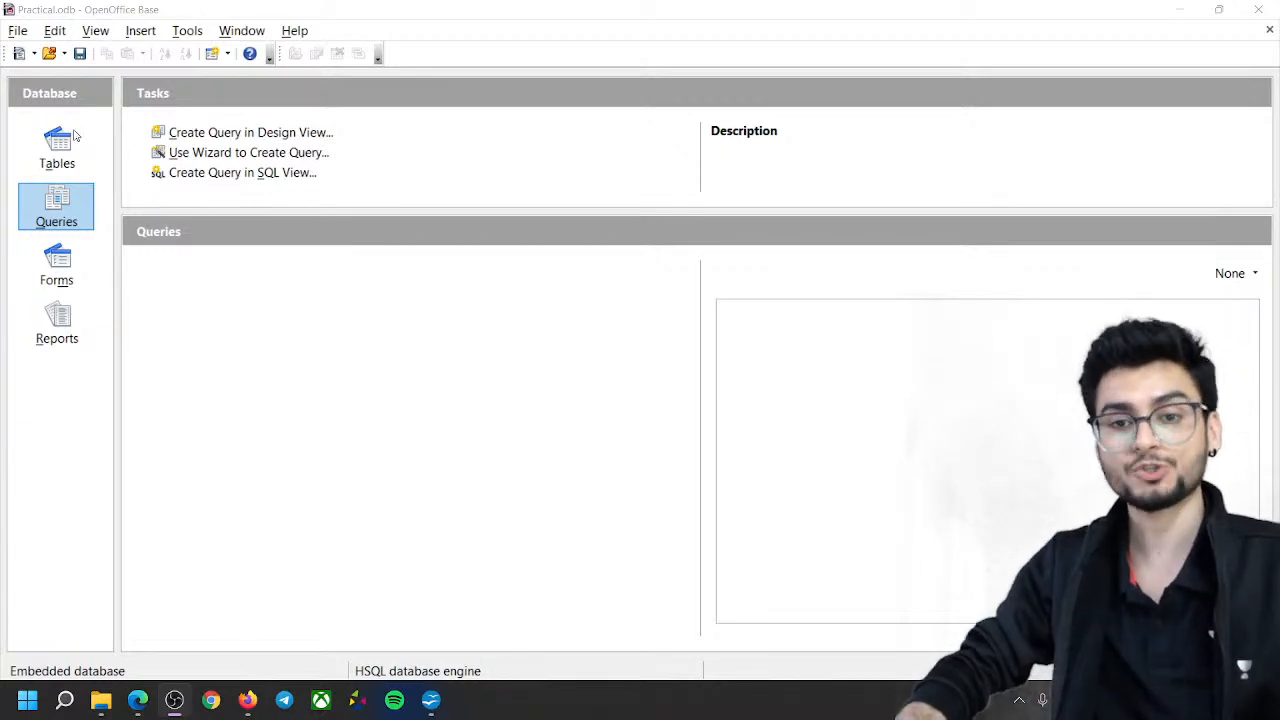
pyautogui.click(74, 140)
pyautogui.click(62, 214)
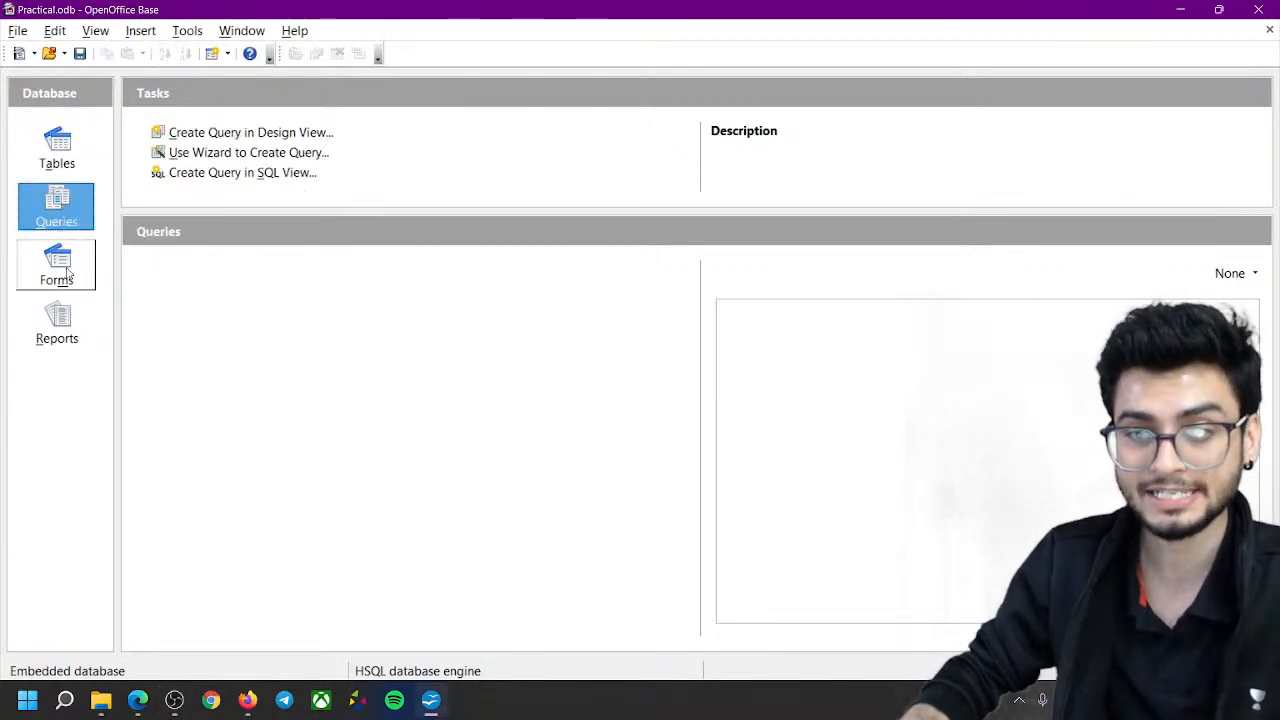
pyautogui.click(57, 264)
pyautogui.click(57, 322)
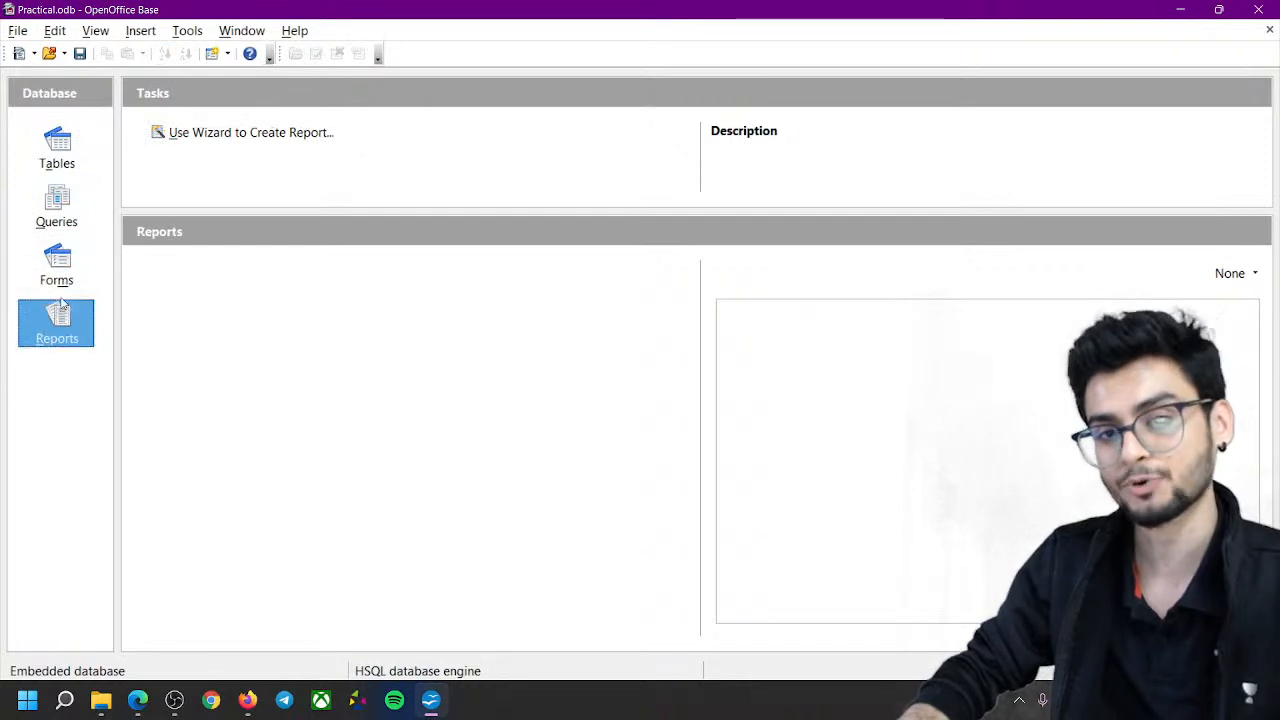
# Open the AGENTS table and the STUDENTS table in turn to review their records, closing each one after viewing
pyautogui.click(73, 165)
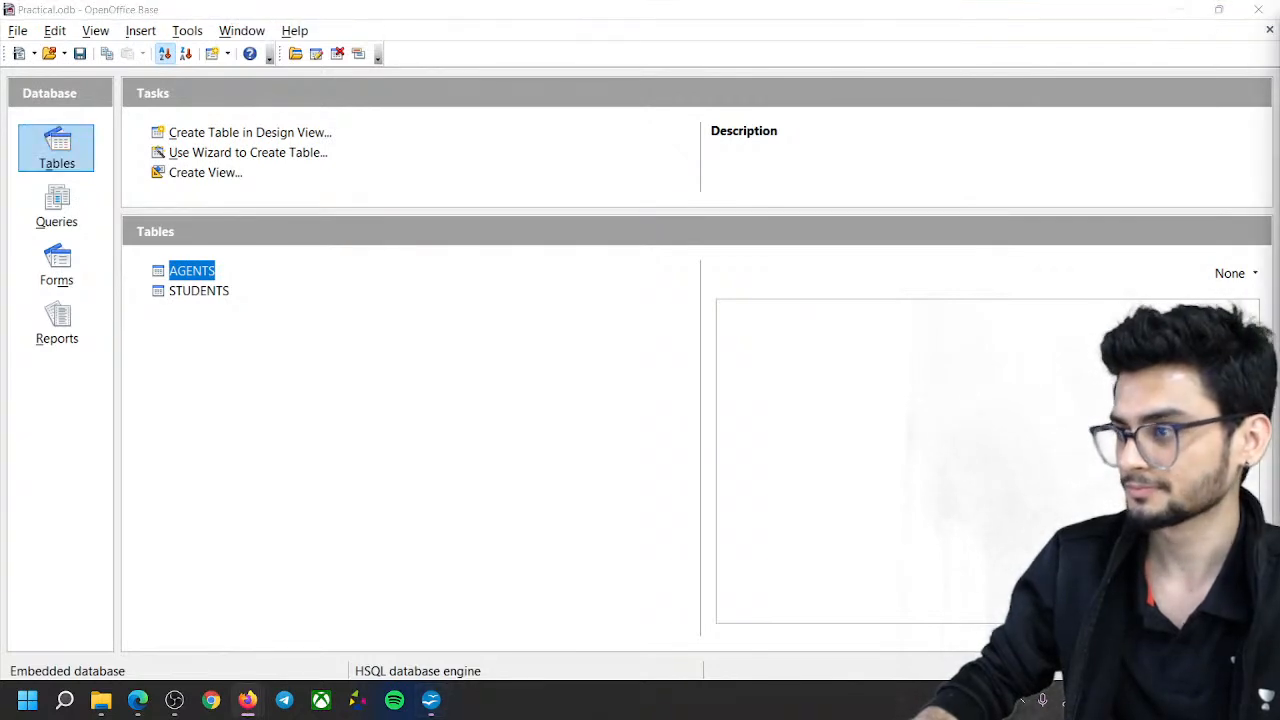
pyautogui.doubleClick(202, 277)
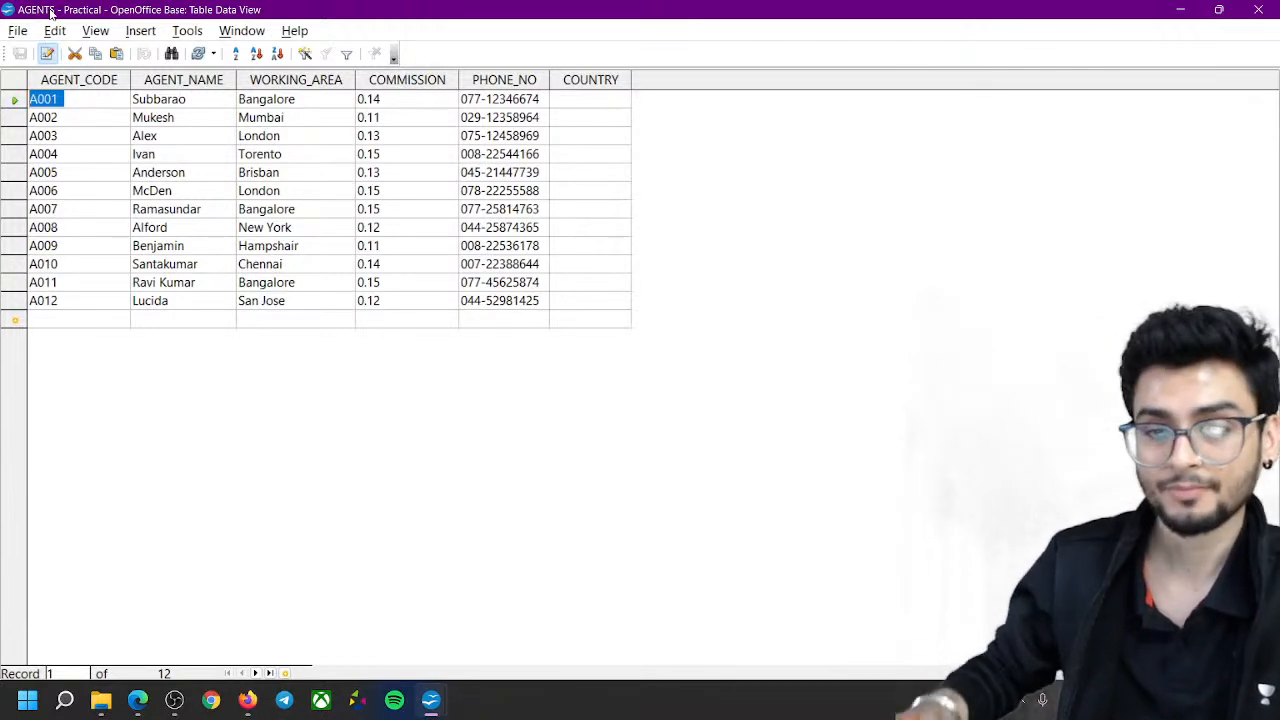
pyautogui.click(1258, 10)
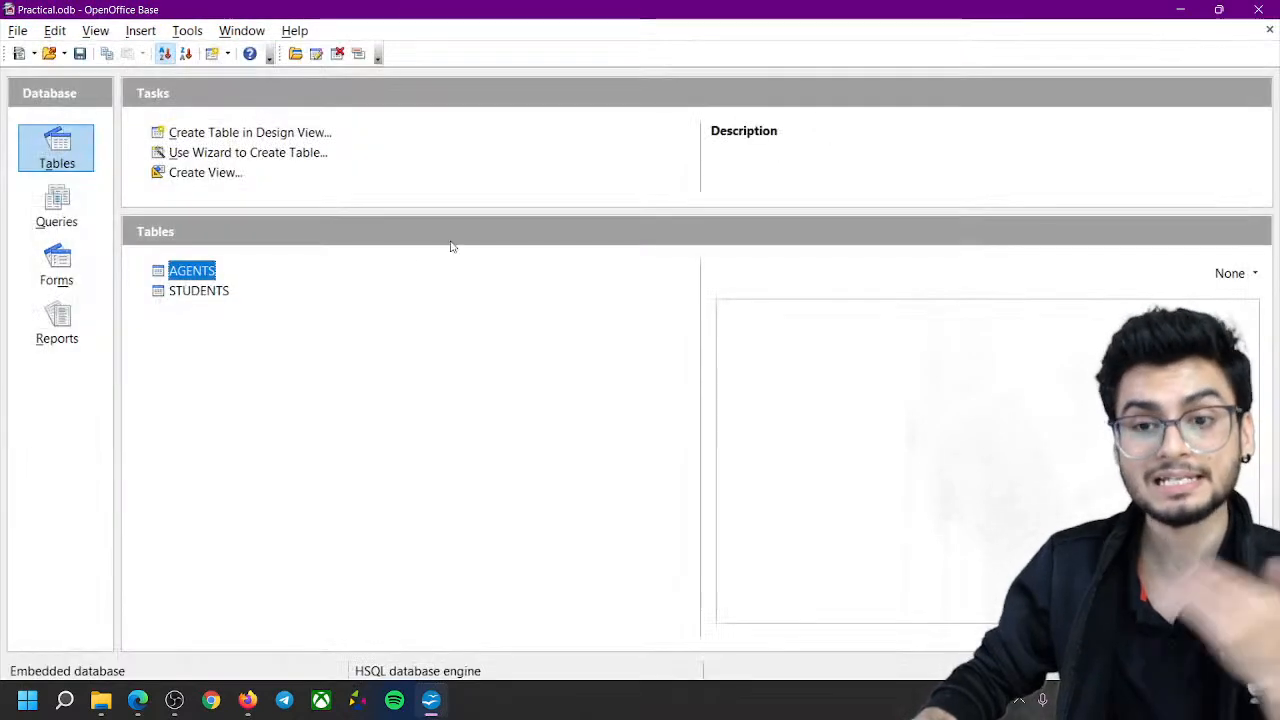
pyautogui.doubleClick(195, 291)
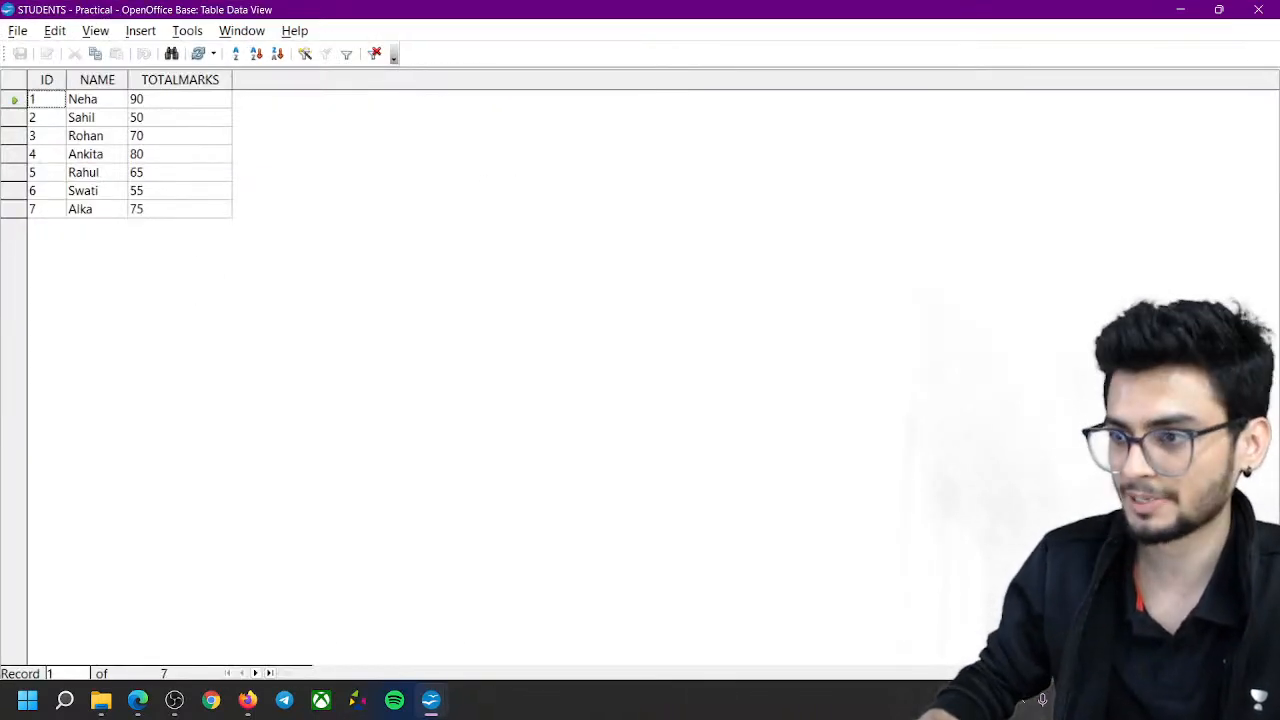
pyautogui.click(1257, 12)
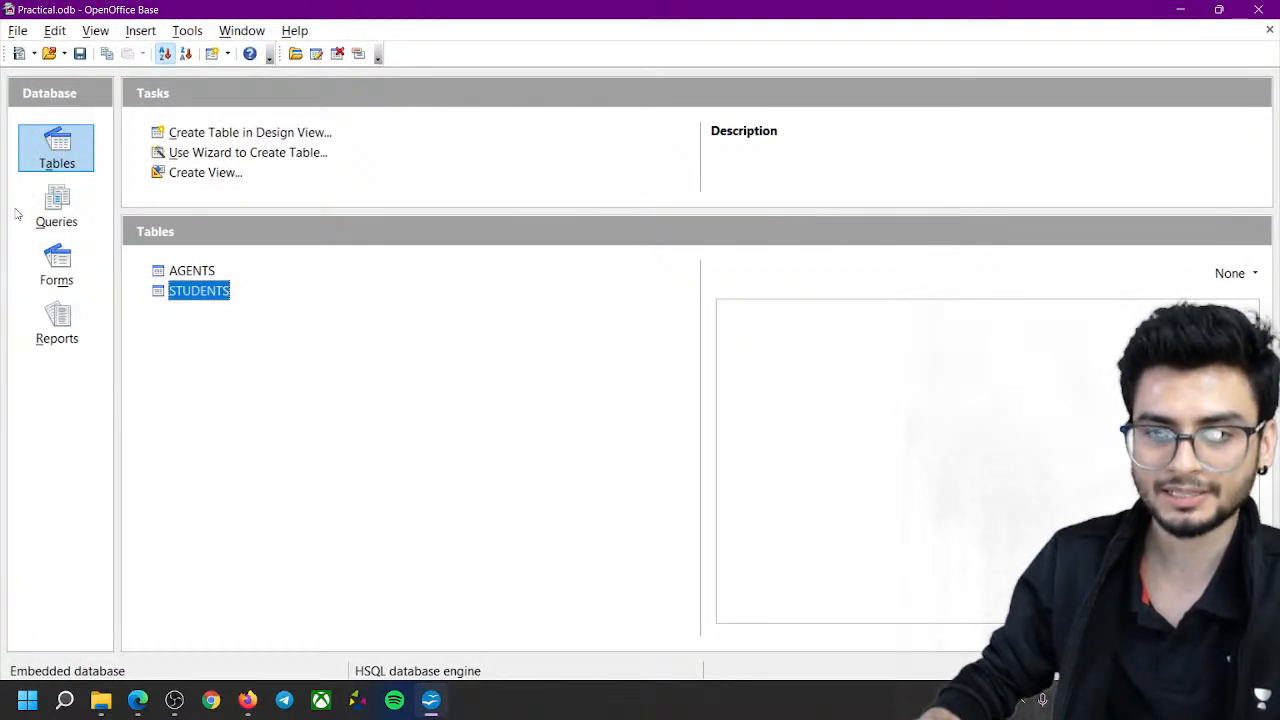
# Create a new query in Design View and add the AGENTS table to it
pyautogui.click(56, 210)
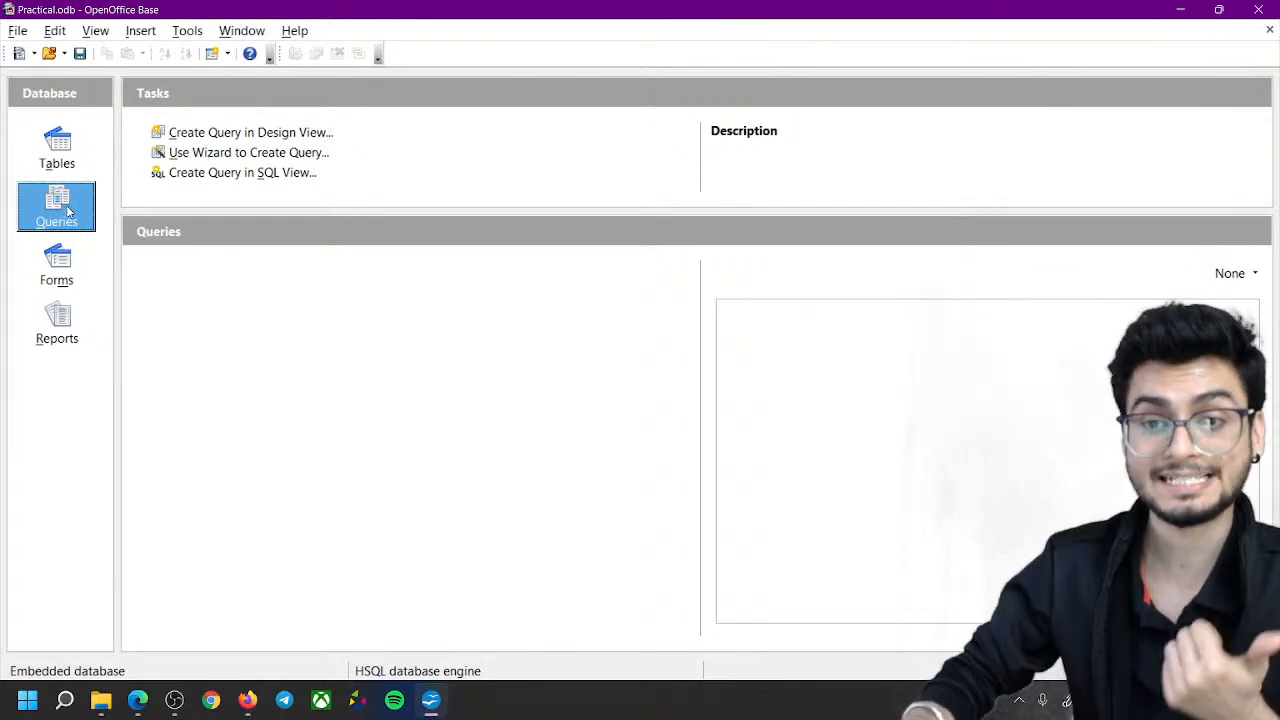
pyautogui.click(208, 132)
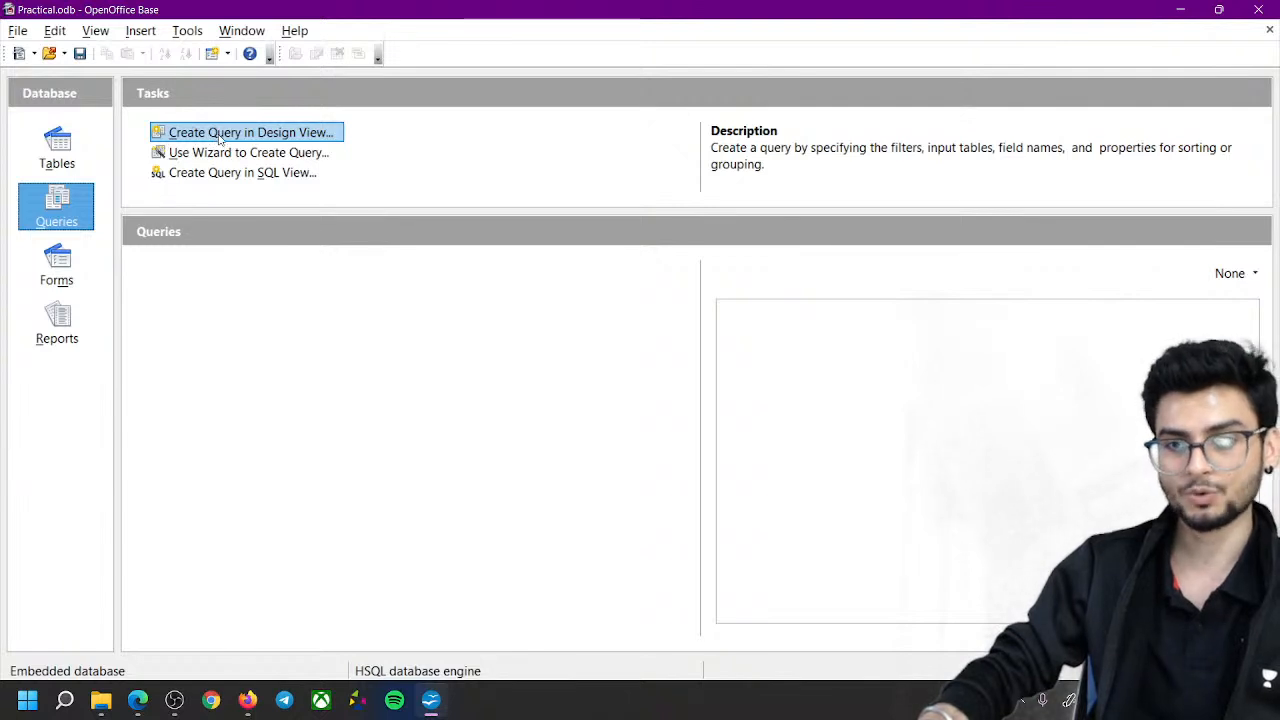
pyautogui.click(243, 136)
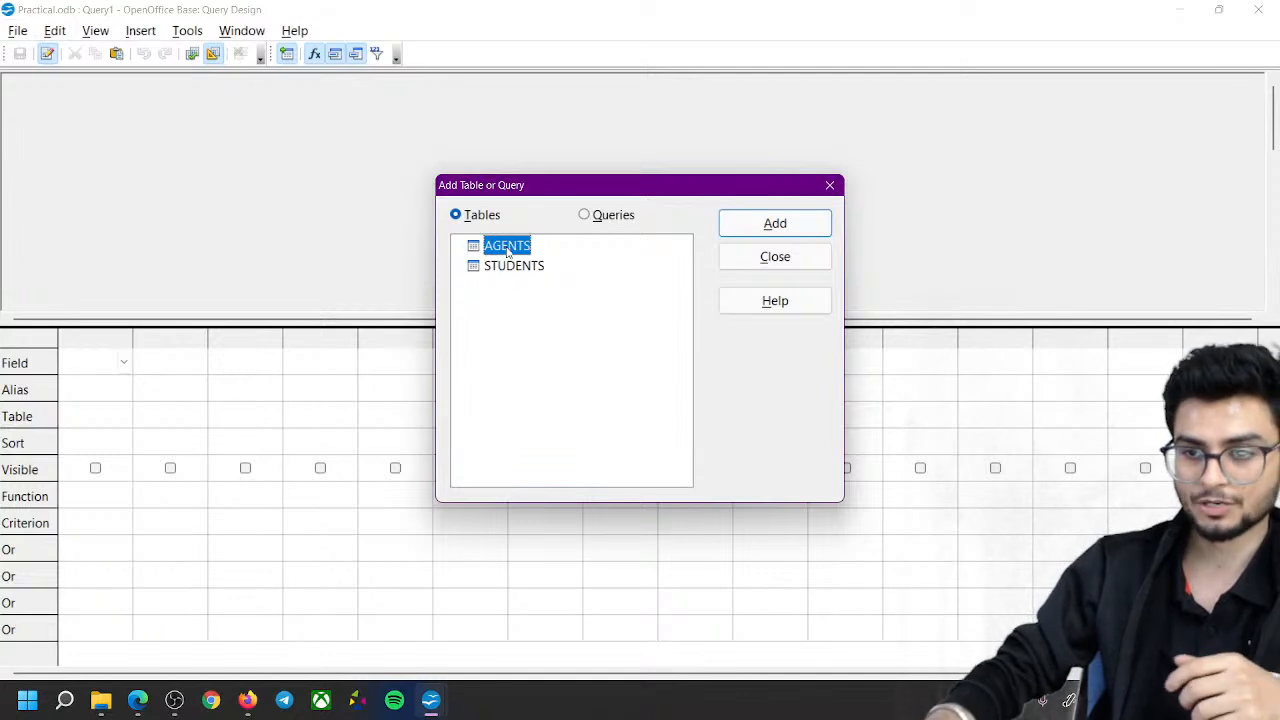
pyautogui.click(789, 225)
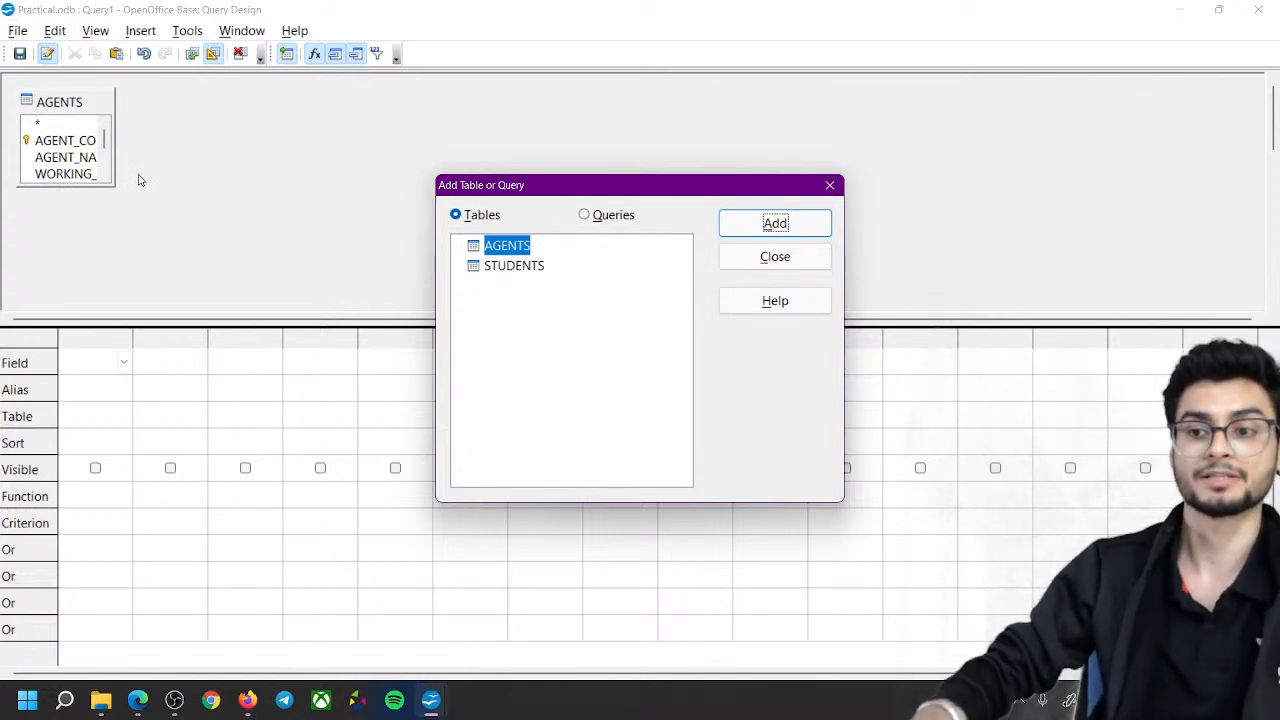
pyautogui.click(770, 262)
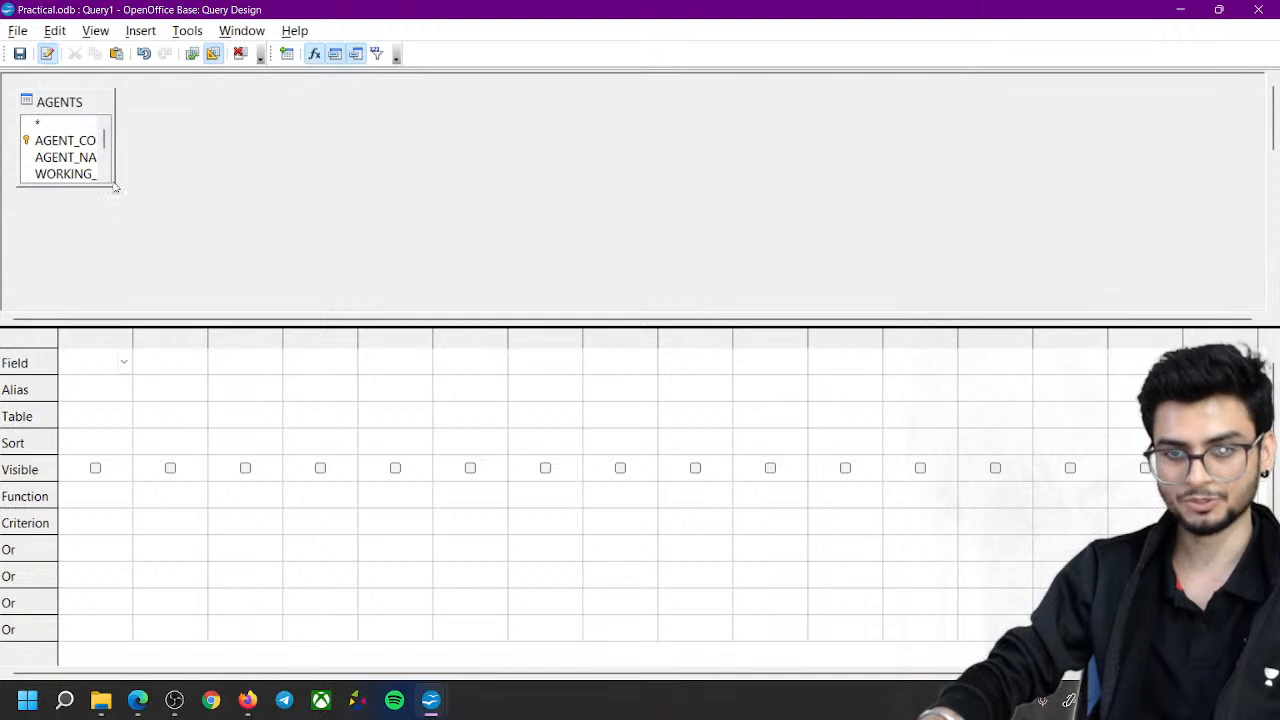
# Enlarge the AGENTS table box in the query design so all its fields show, and select its AGENT_CODE key field
pyautogui.moveTo(114, 187); pyautogui.dragTo(328, 146)
pyautogui.moveTo(154, 97); pyautogui.dragTo(182, 92)
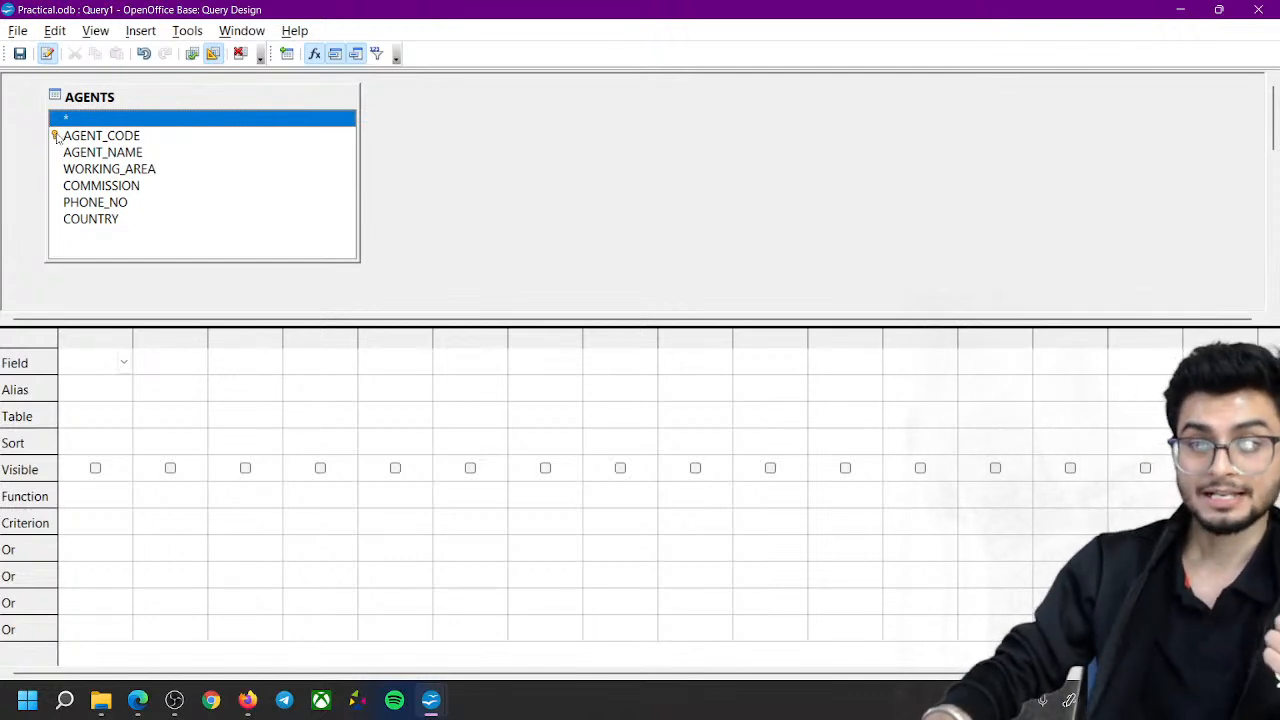
pyautogui.click(56, 140)
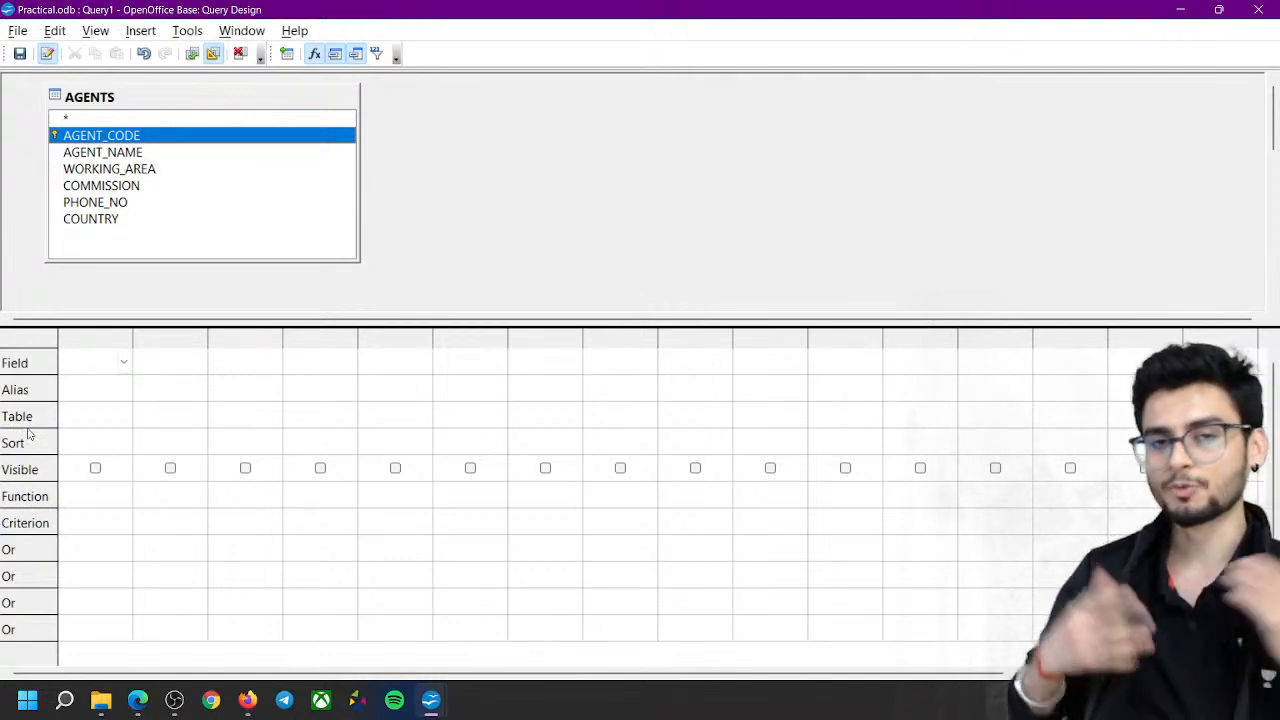
# Set the first query column's field to AGENTS.* and mark the column as visible
pyautogui.click(22, 365)
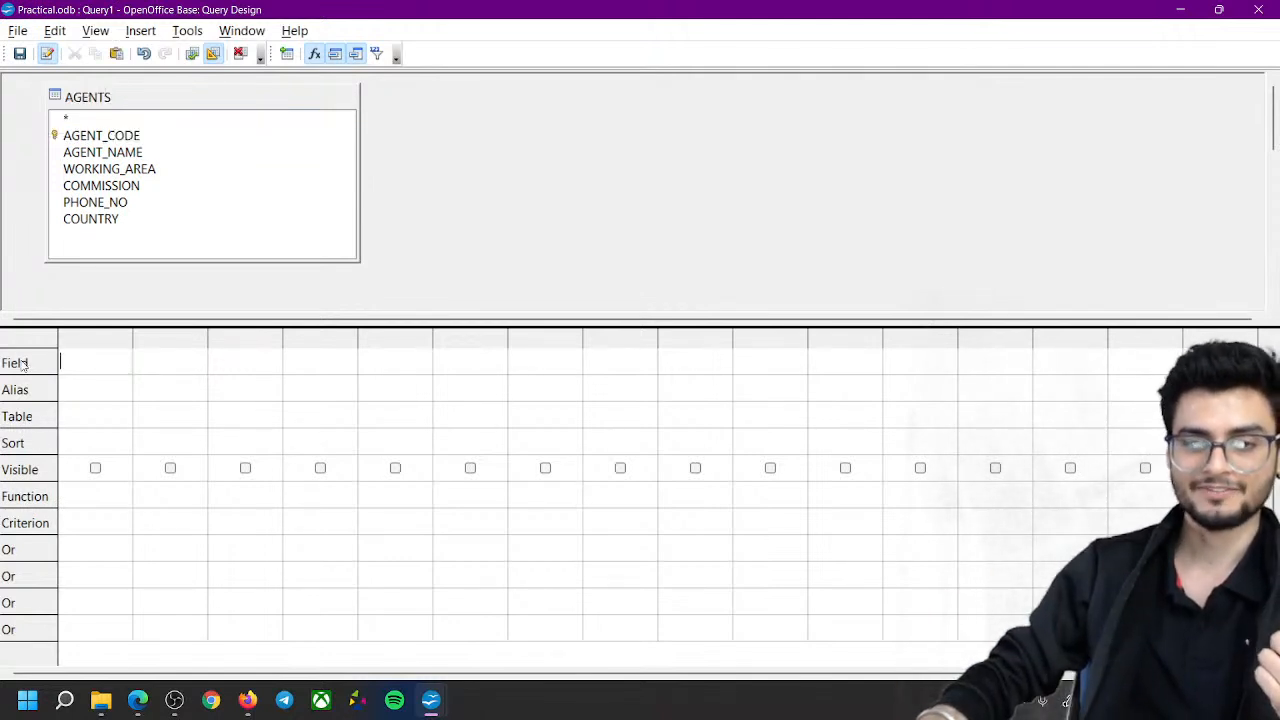
pyautogui.click(123, 362)
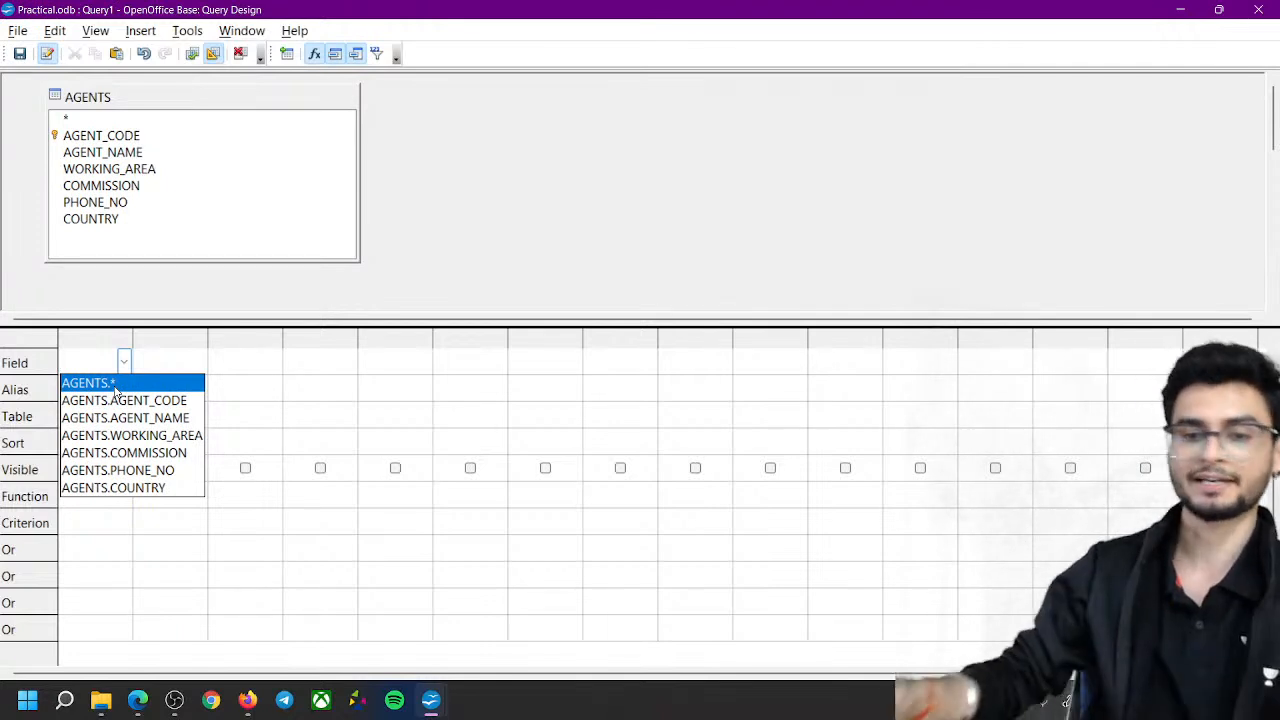
pyautogui.click(112, 383)
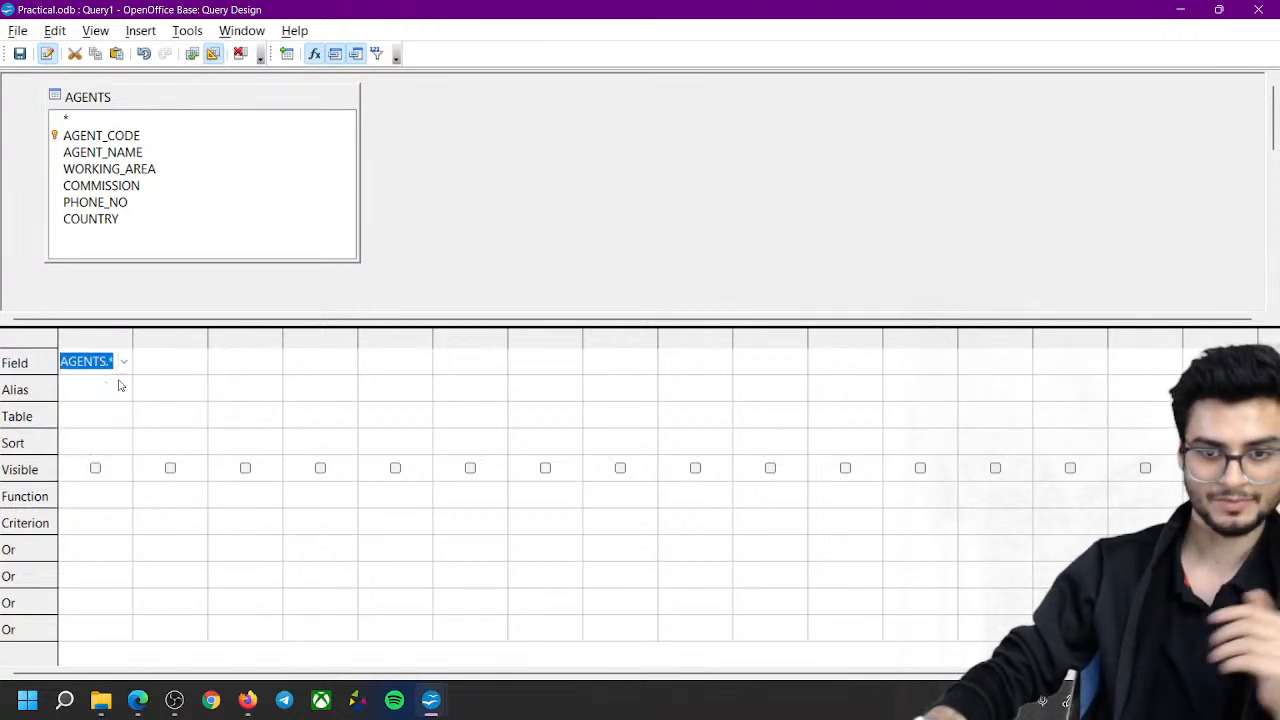
pyautogui.click(123, 362)
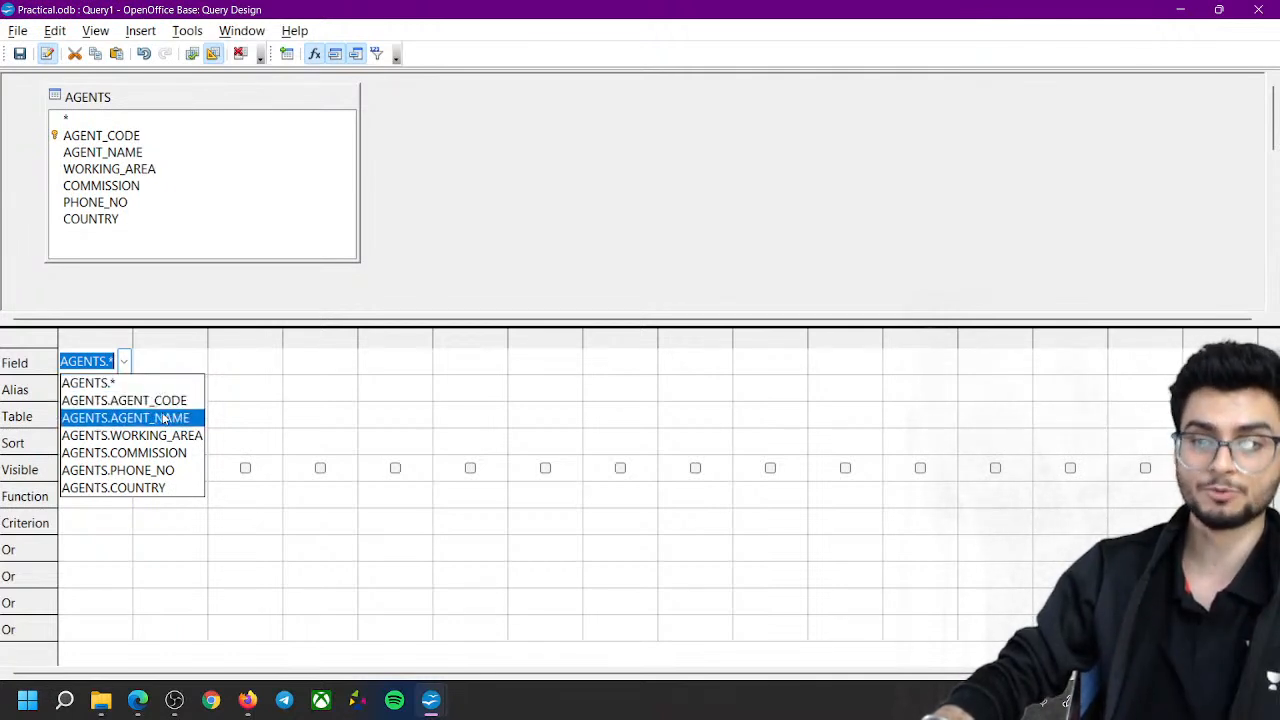
pyautogui.click(118, 384)
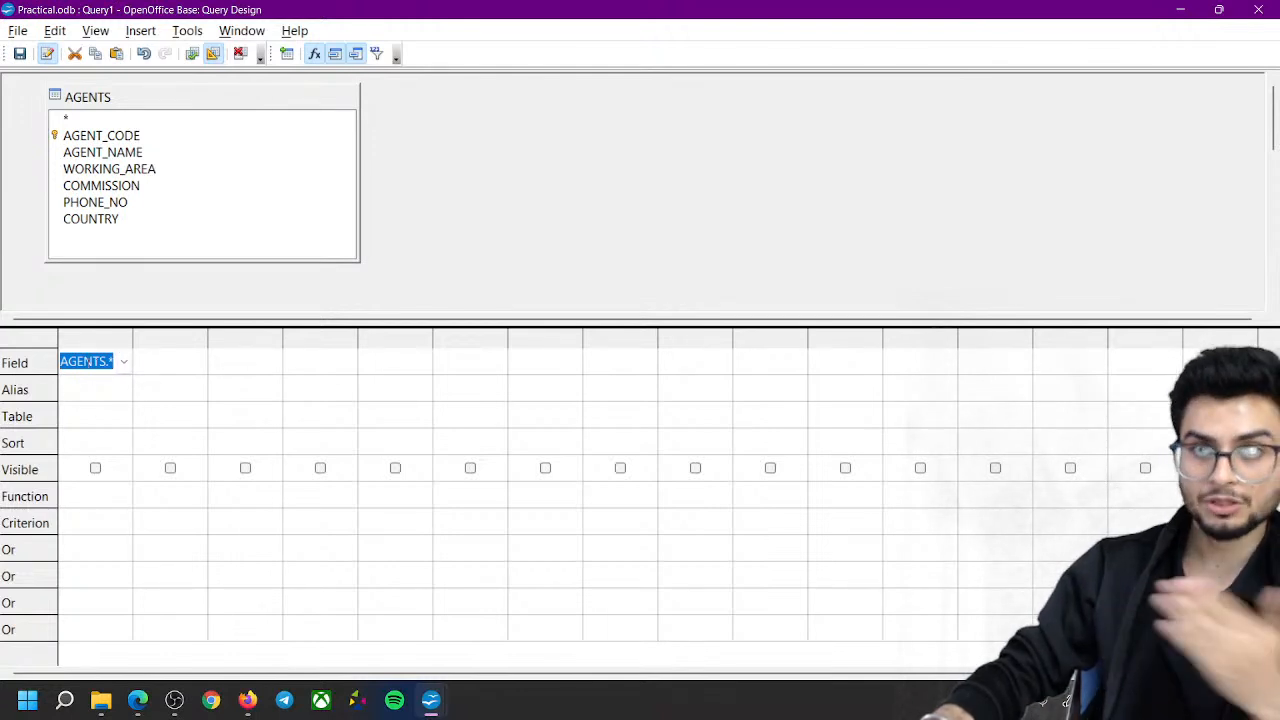
pyautogui.click(96, 469)
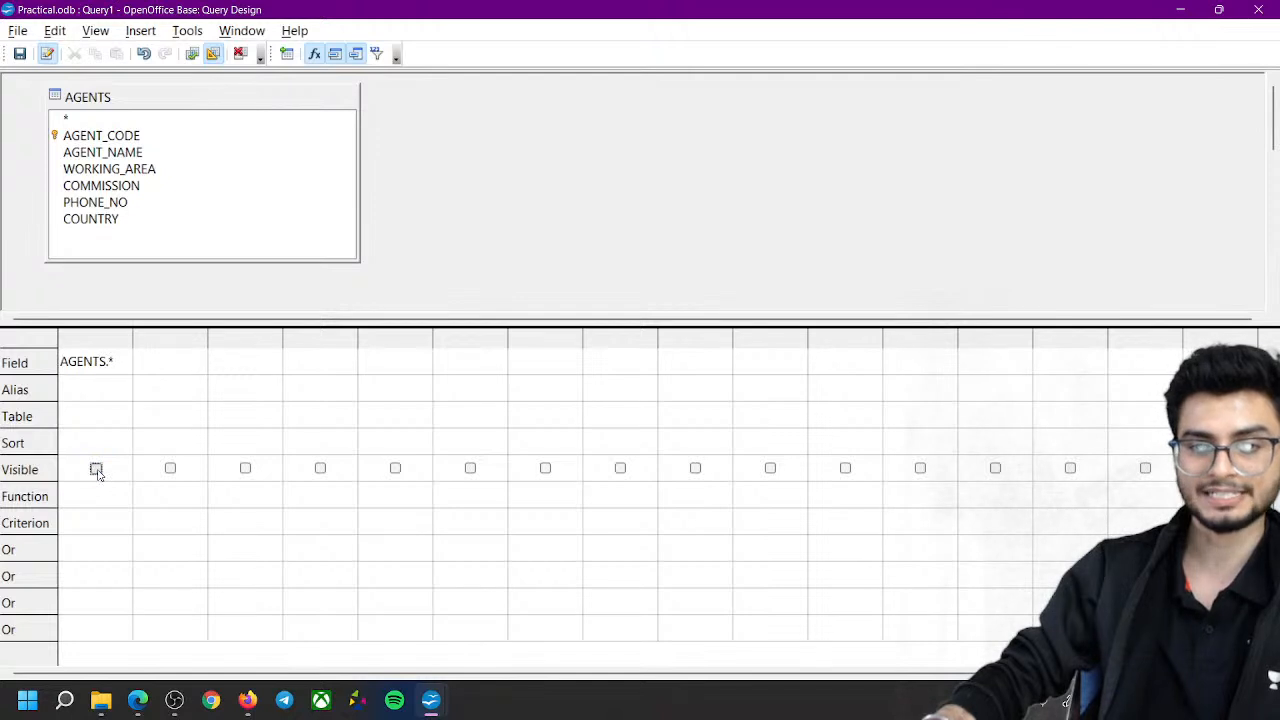
pyautogui.click(96, 469)
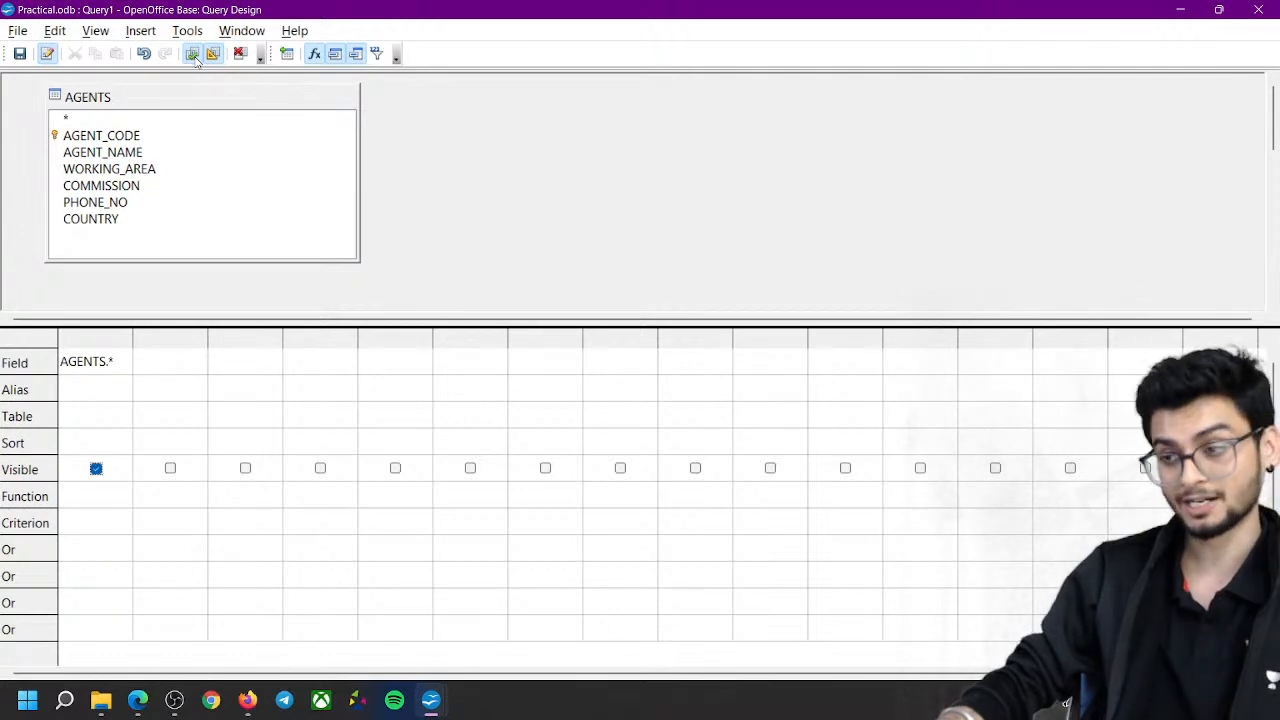
# Run the query and examine the returned agent records, including the AGENT_CODE column
pyautogui.click(192, 54)
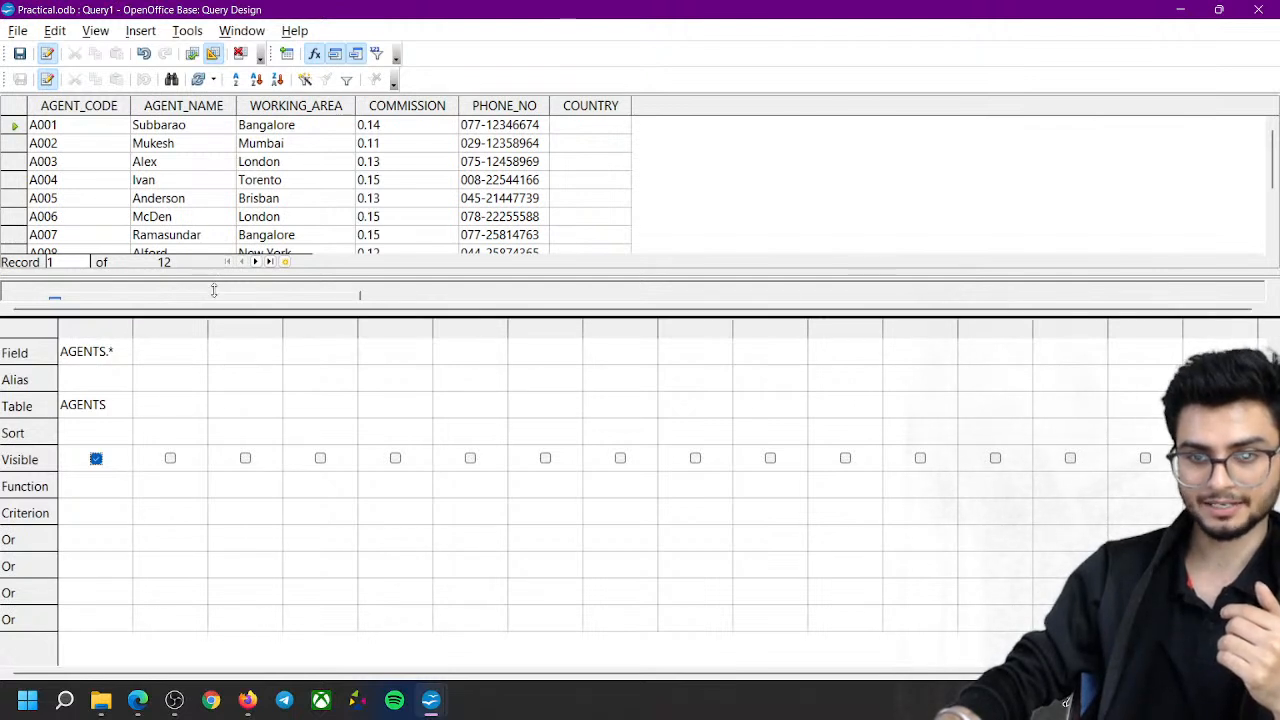
pyautogui.scroll(-1, 252, 200)
pyautogui.scroll(-1, 252, 200)
pyautogui.scroll(2, 252, 200)
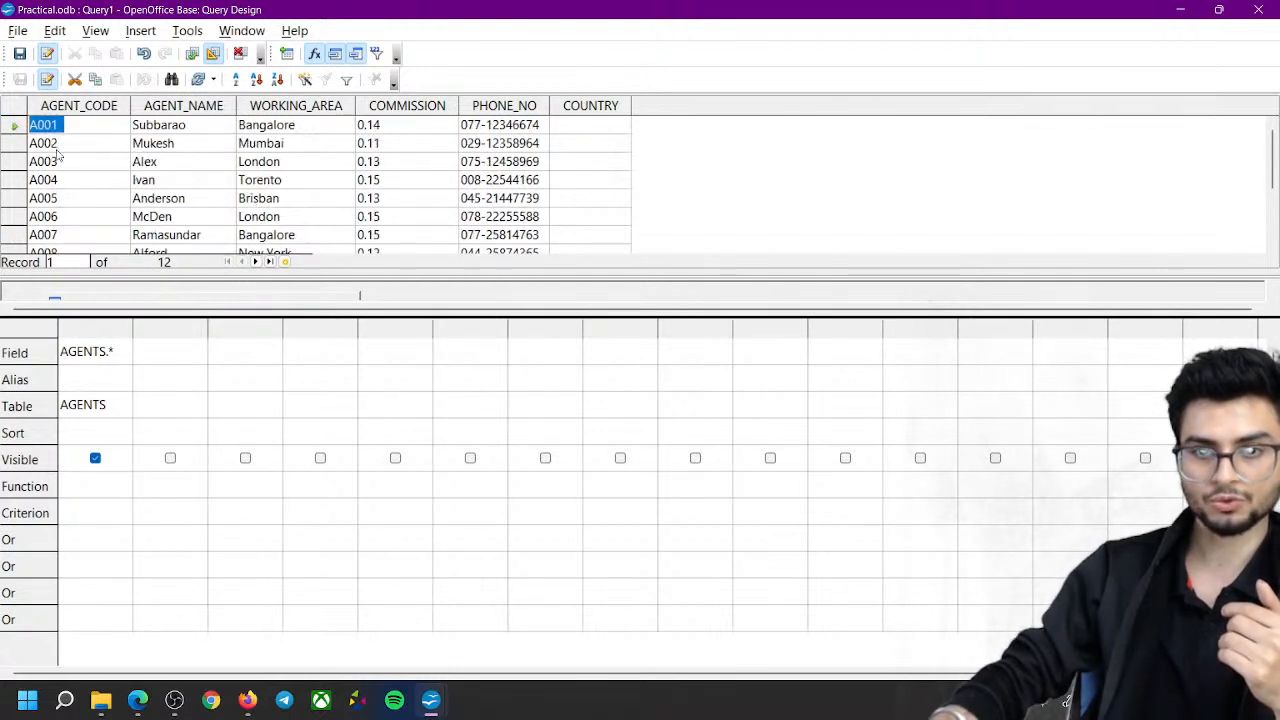
pyautogui.click(79, 106)
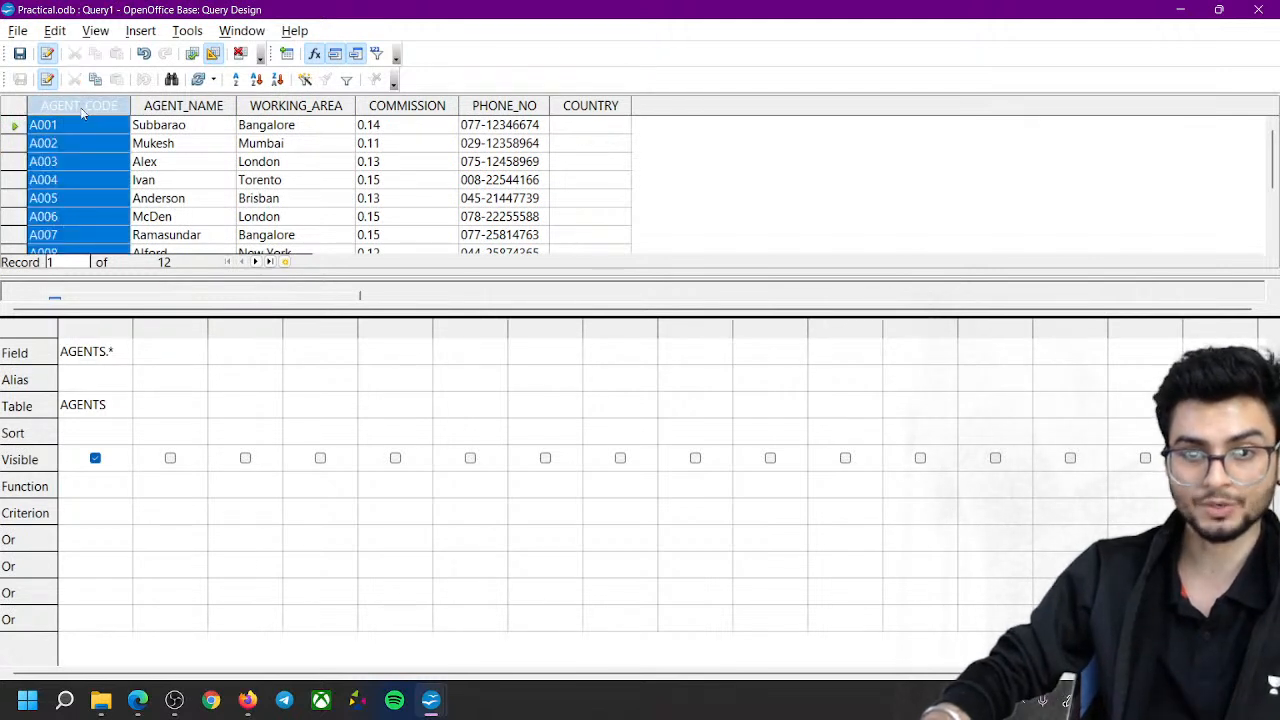
pyautogui.click(60, 163)
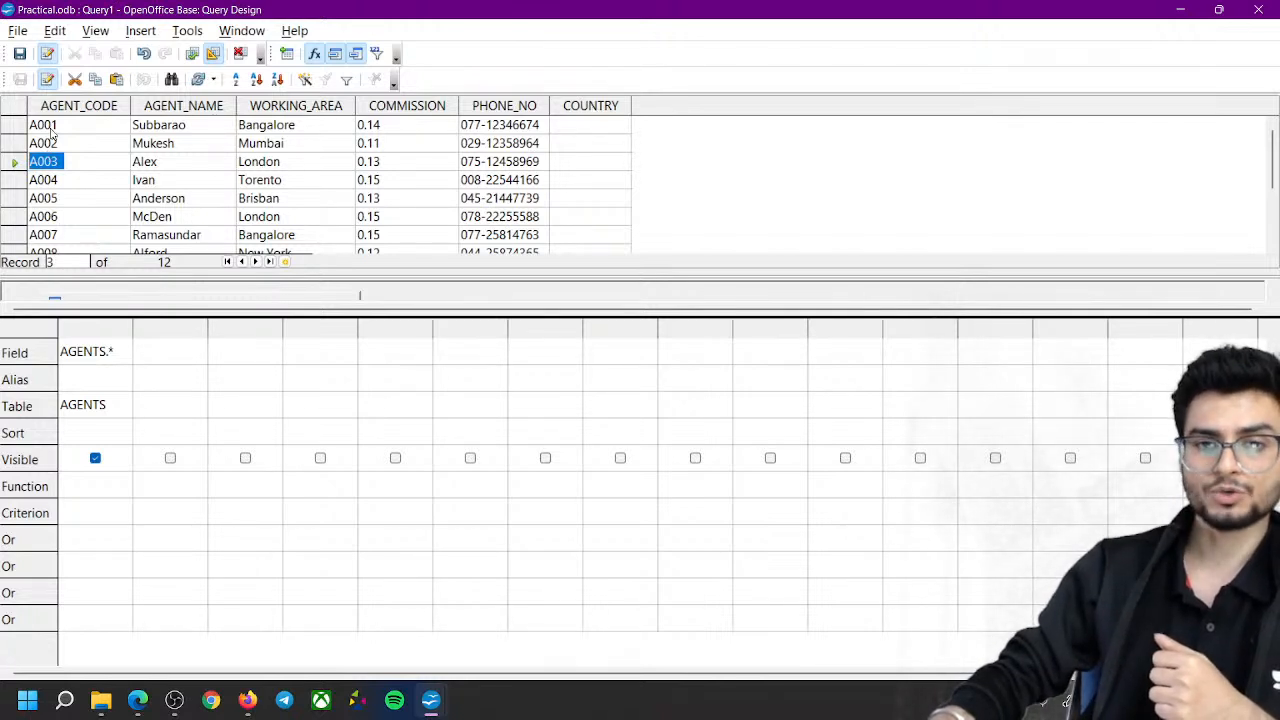
pyautogui.scroll(-2, 55, 160)
pyautogui.scroll(1, 80, 232)
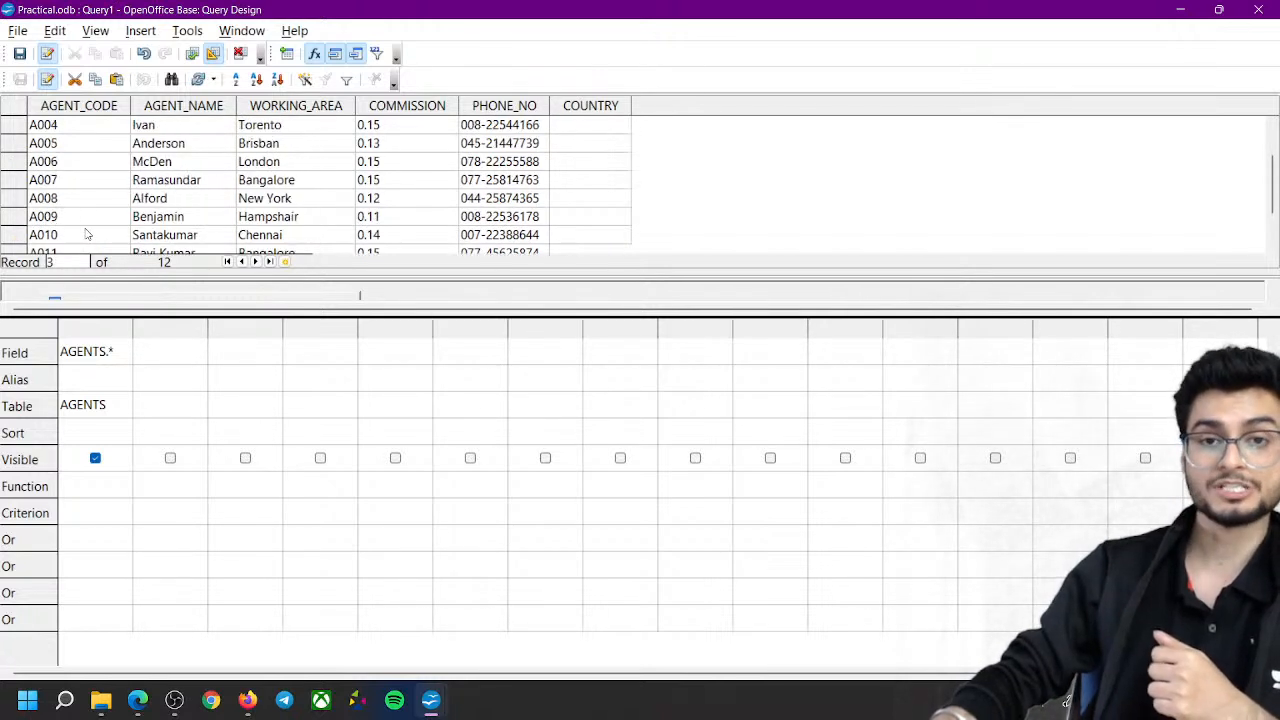
pyautogui.scroll(1, 87, 233)
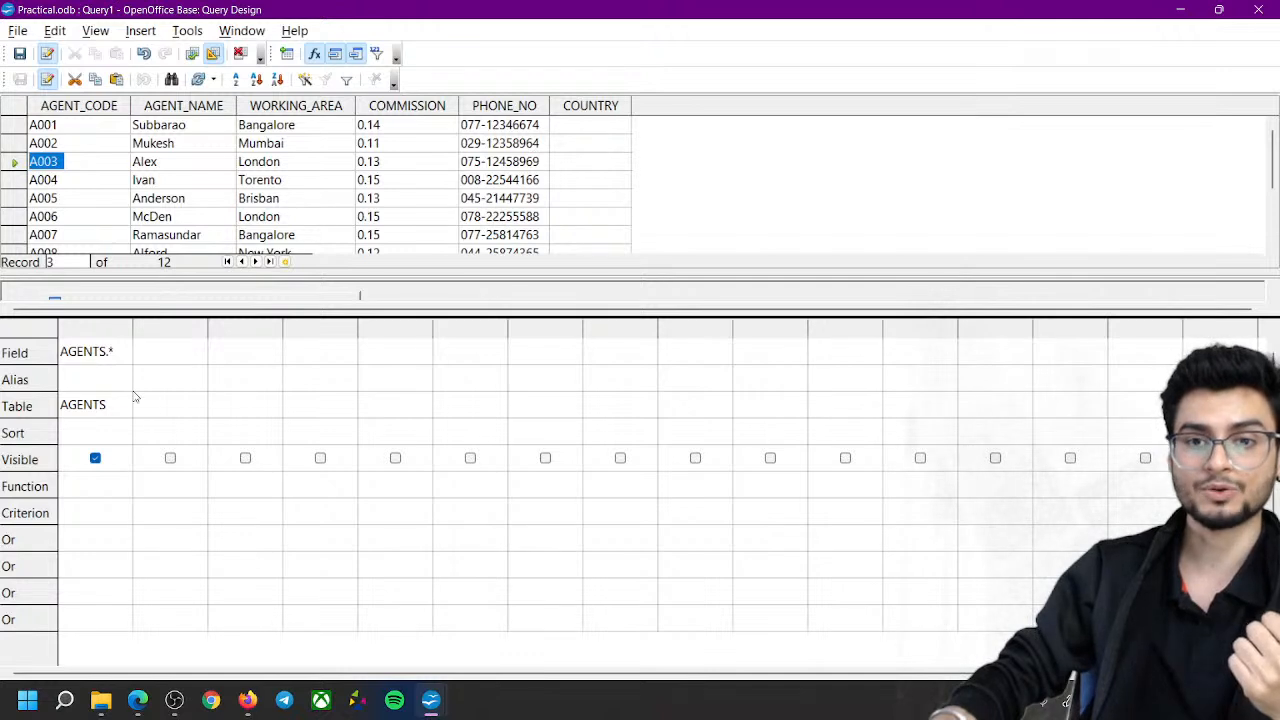
# Add AGENTS.AGENT_CODE as the second query column's field and AGENTS.WORKING_AREA as the third column's field
pyautogui.click(97, 352)
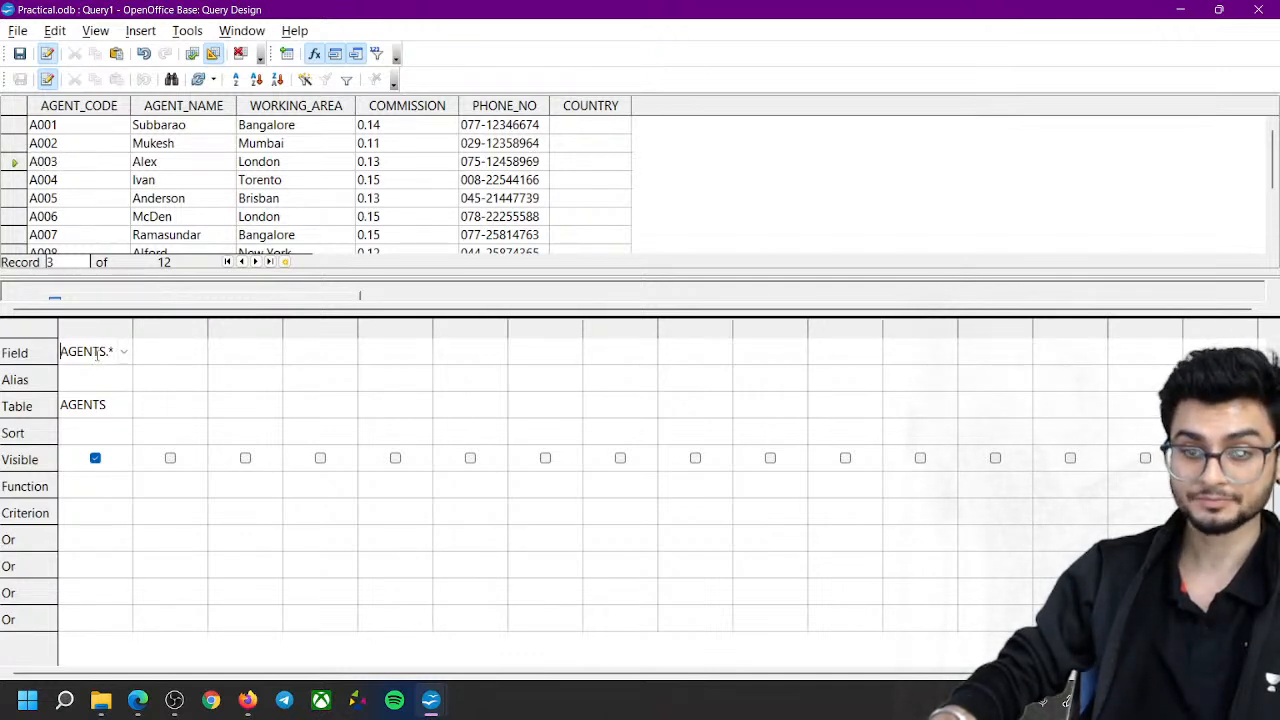
pyautogui.click(82, 408)
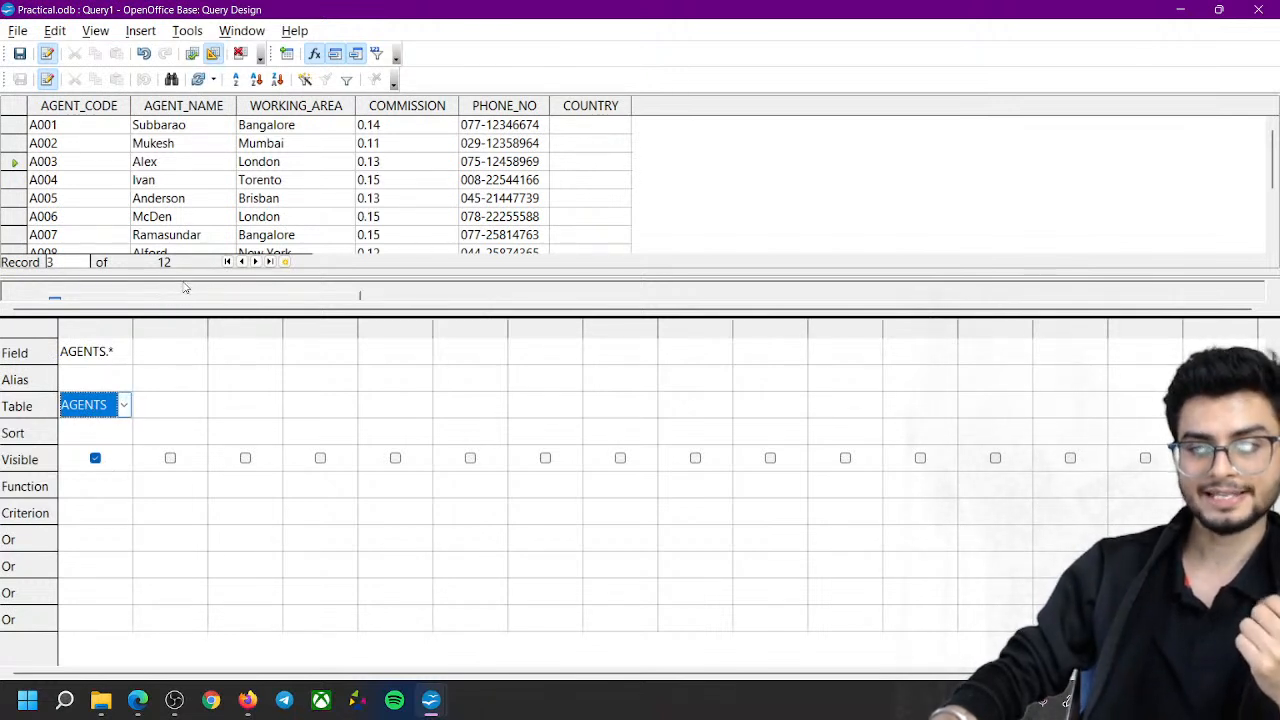
pyautogui.click(160, 379)
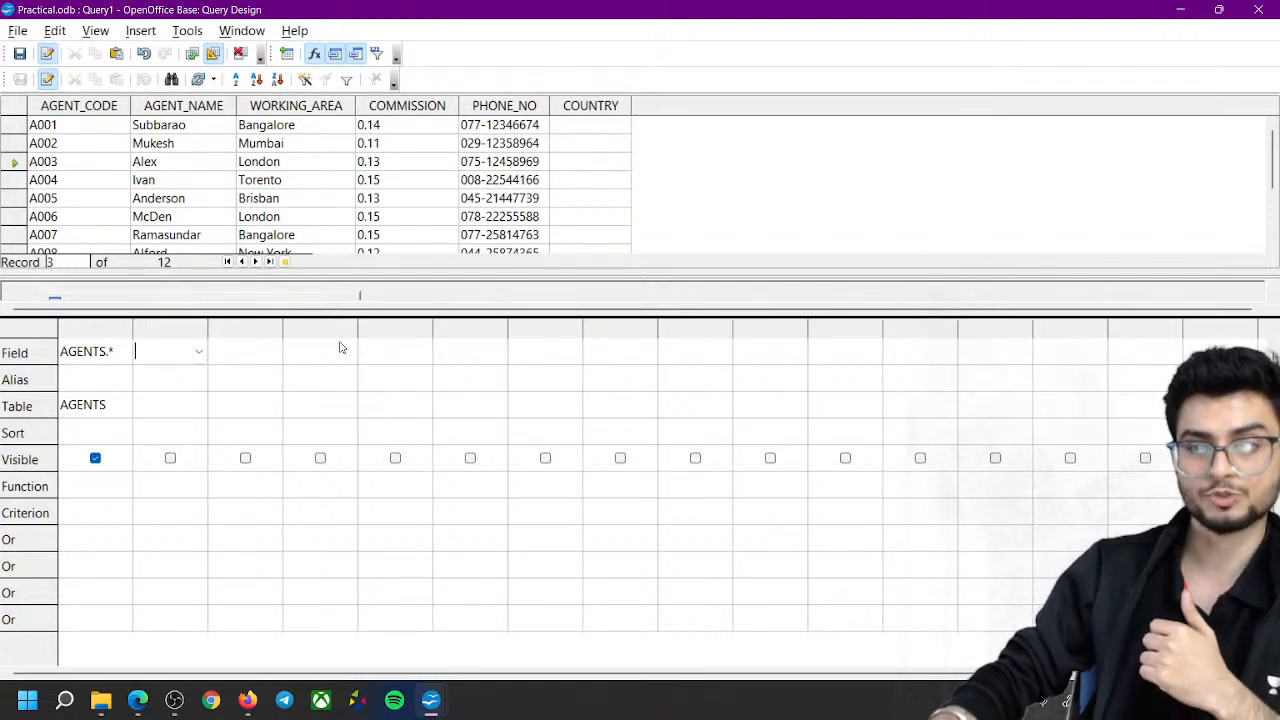
pyautogui.click(200, 350)
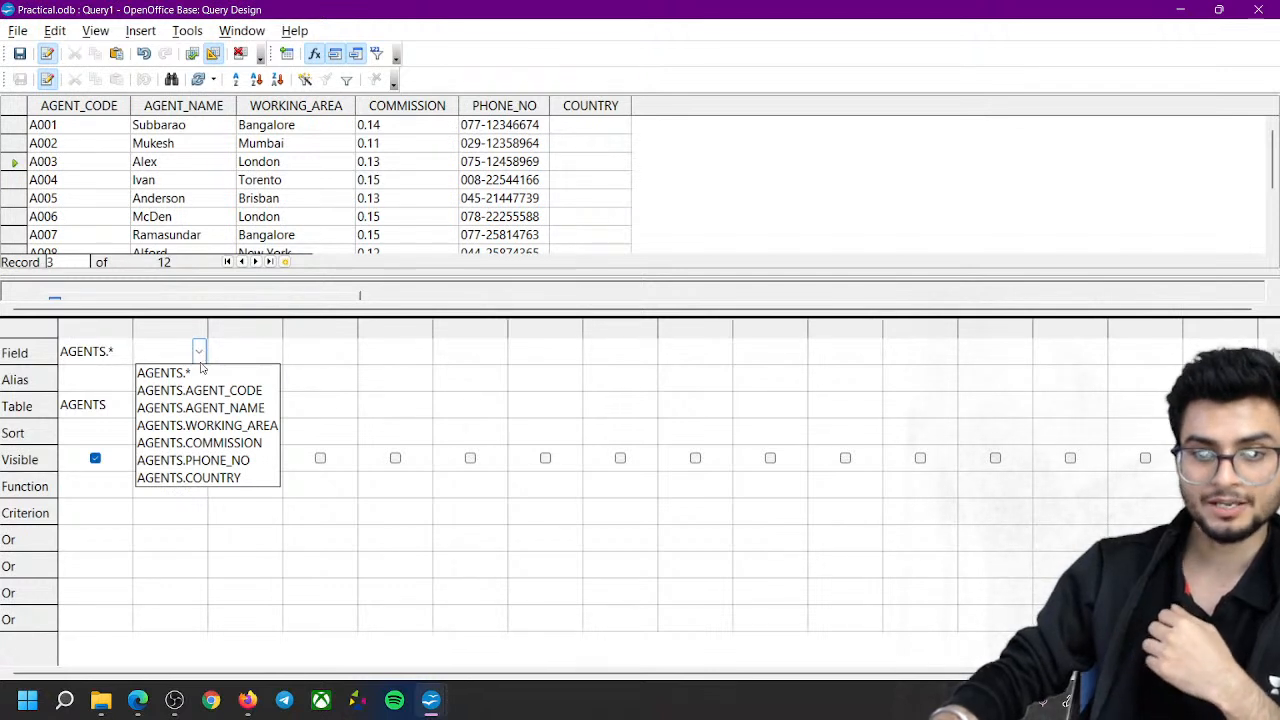
pyautogui.click(200, 390)
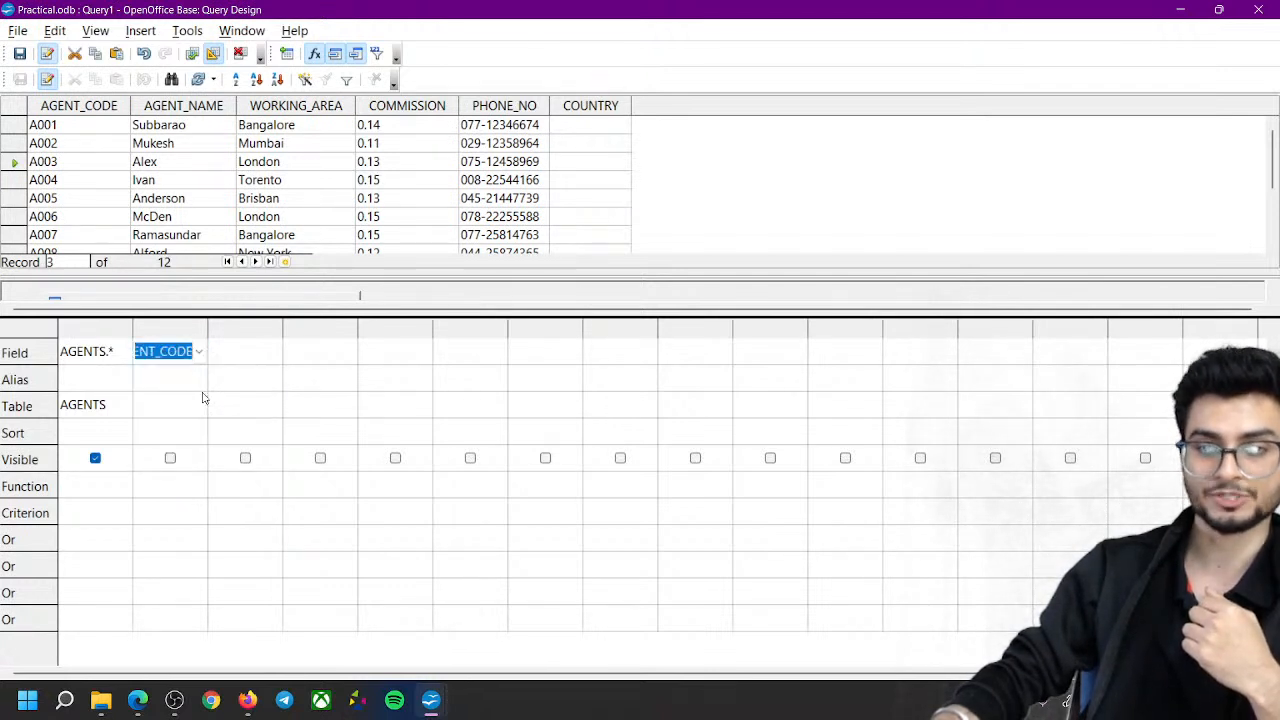
pyautogui.click(271, 351)
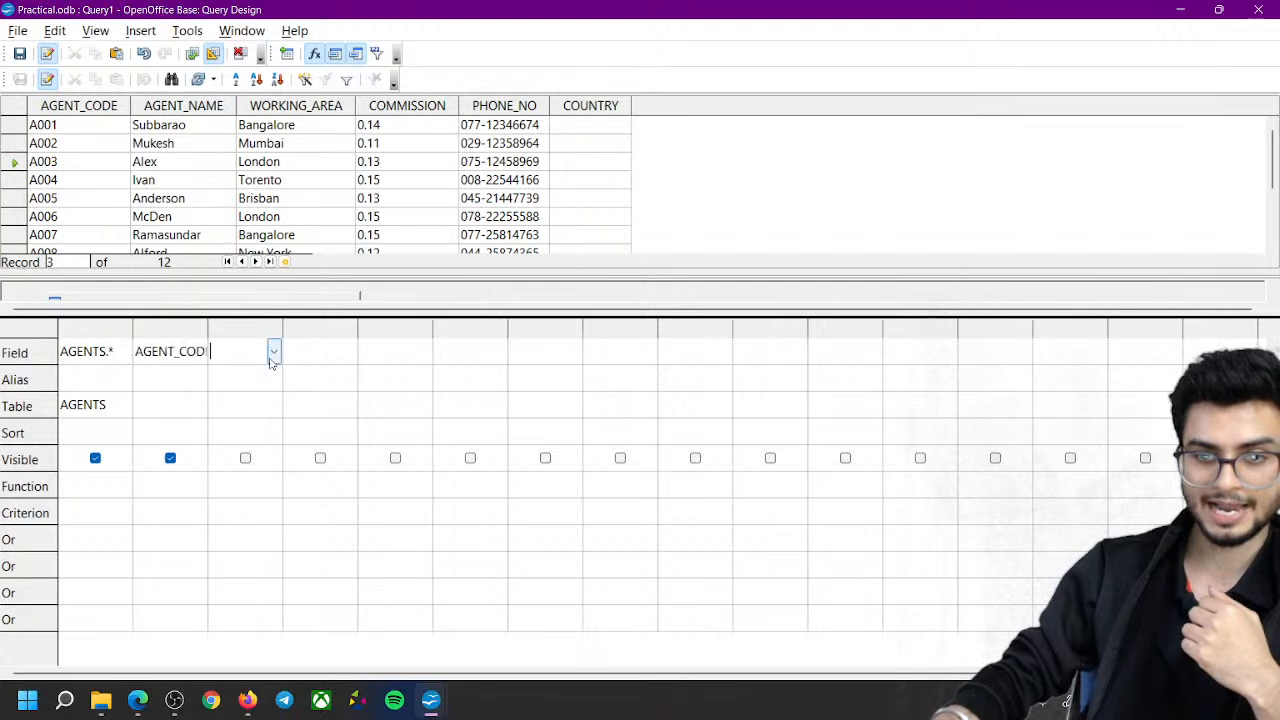
pyautogui.click(273, 352)
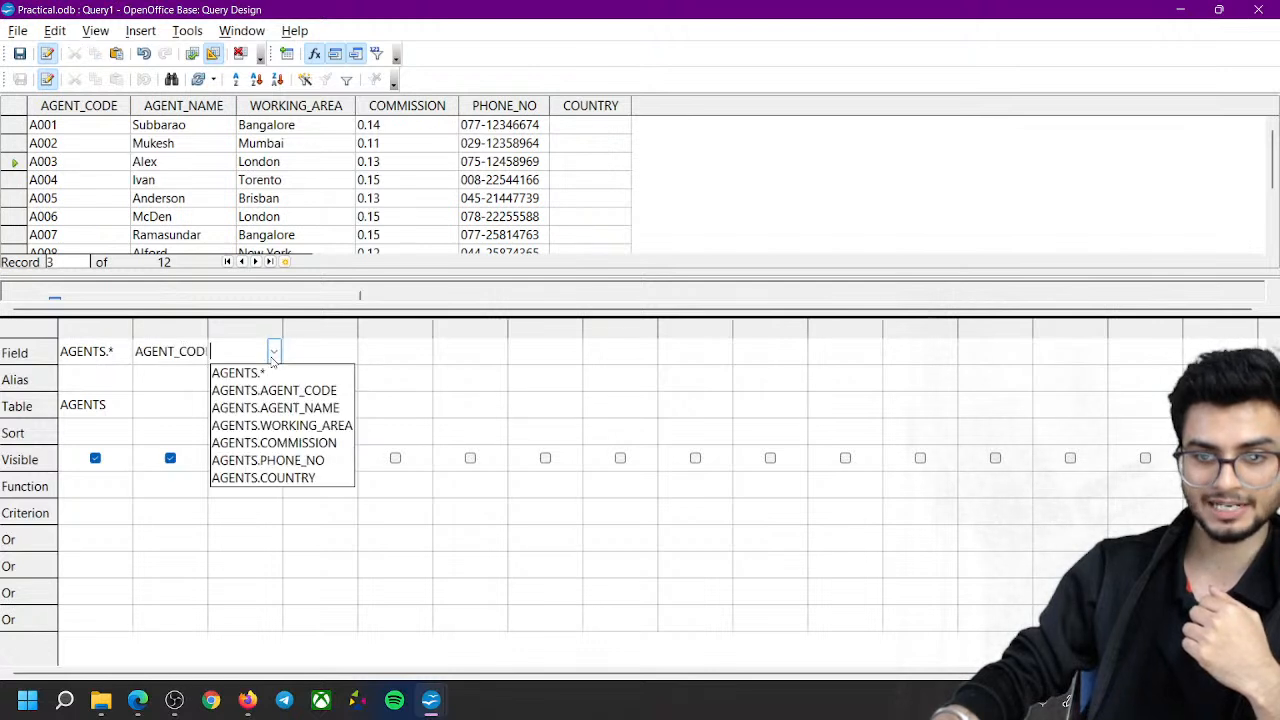
pyautogui.click(271, 429)
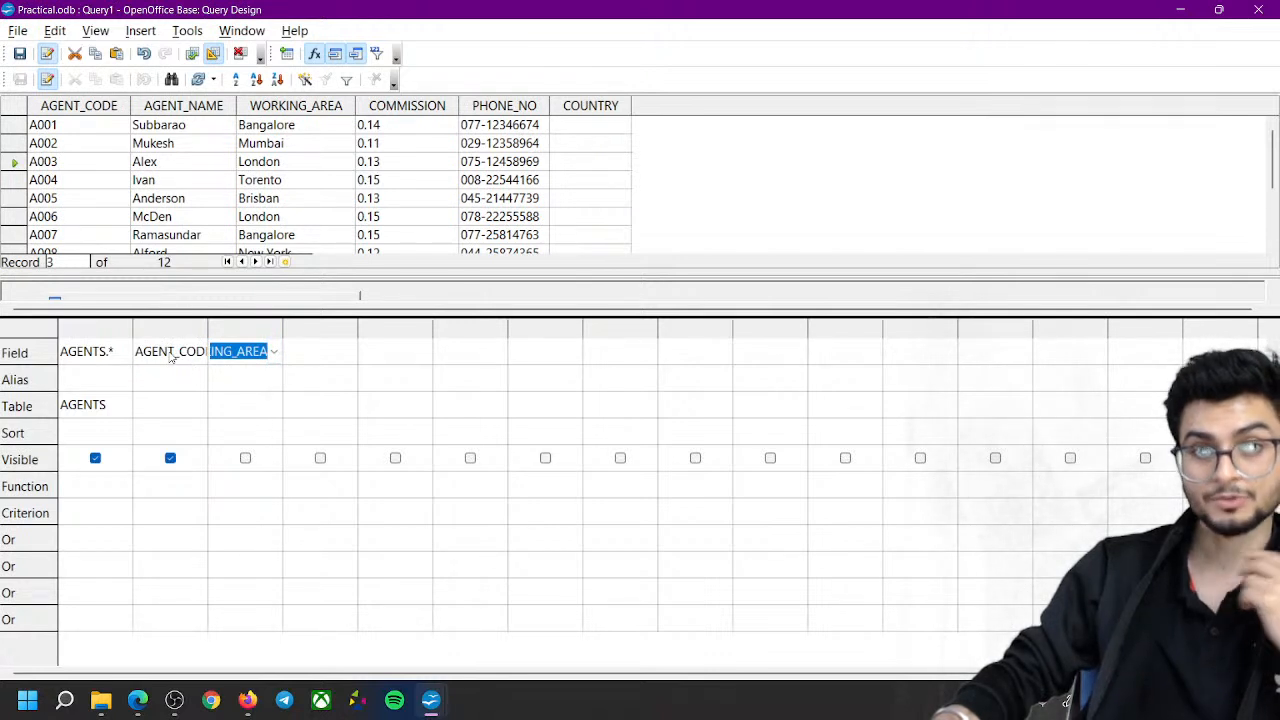
# Hide the AGENTS.* column in the query design and widen the AGENT_CODE and WORKING_AREA columns to fit their names
pyautogui.click(96, 459)
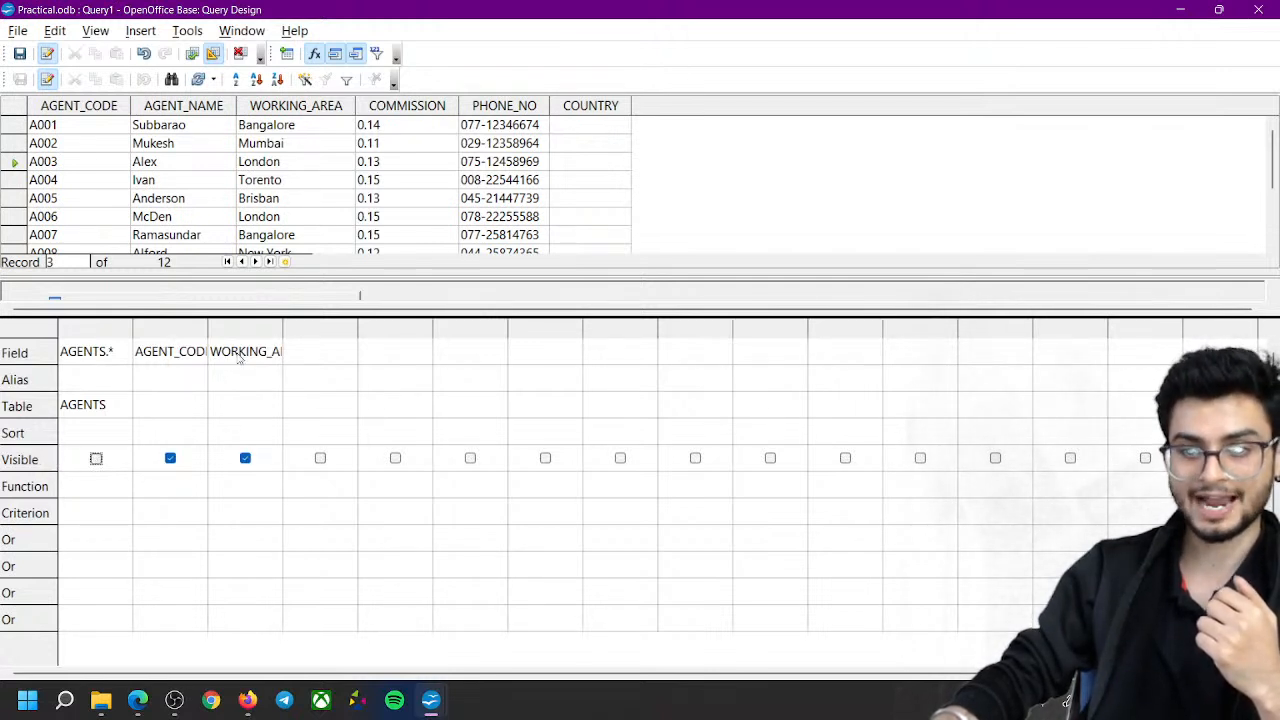
pyautogui.moveTo(281, 324); pyautogui.dragTo(306, 326)
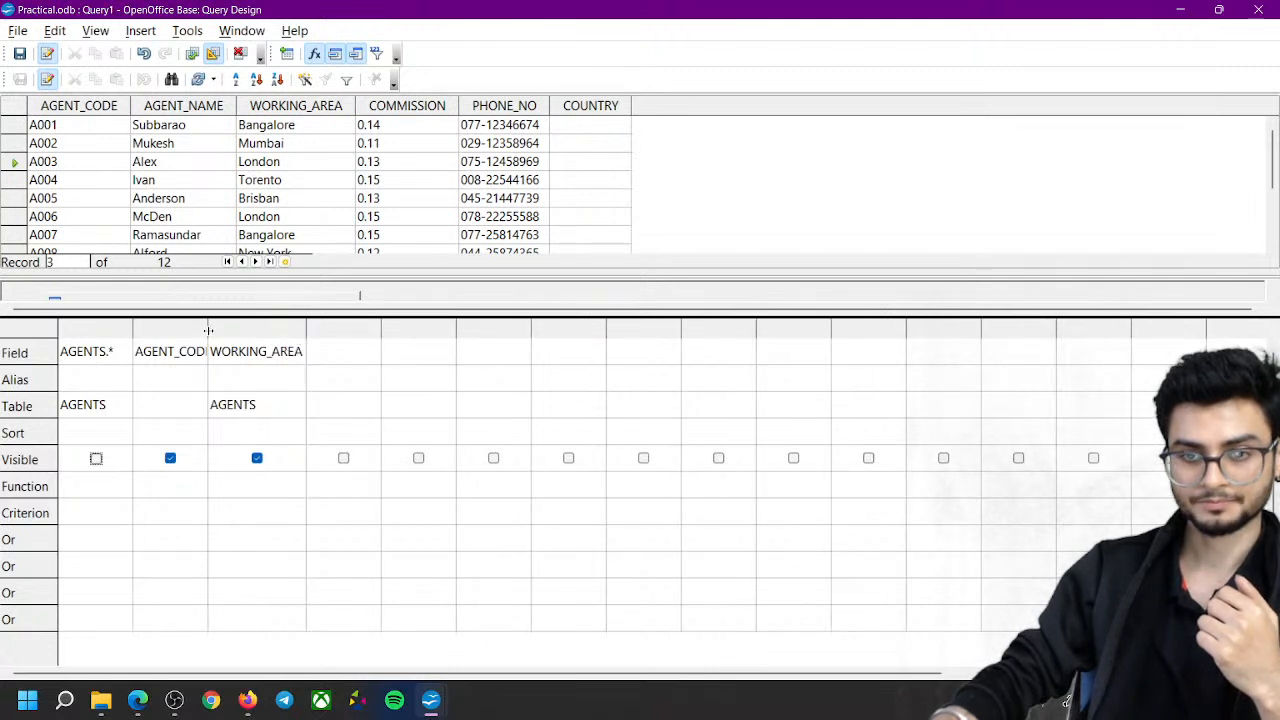
pyautogui.moveTo(208, 330); pyautogui.dragTo(226, 331)
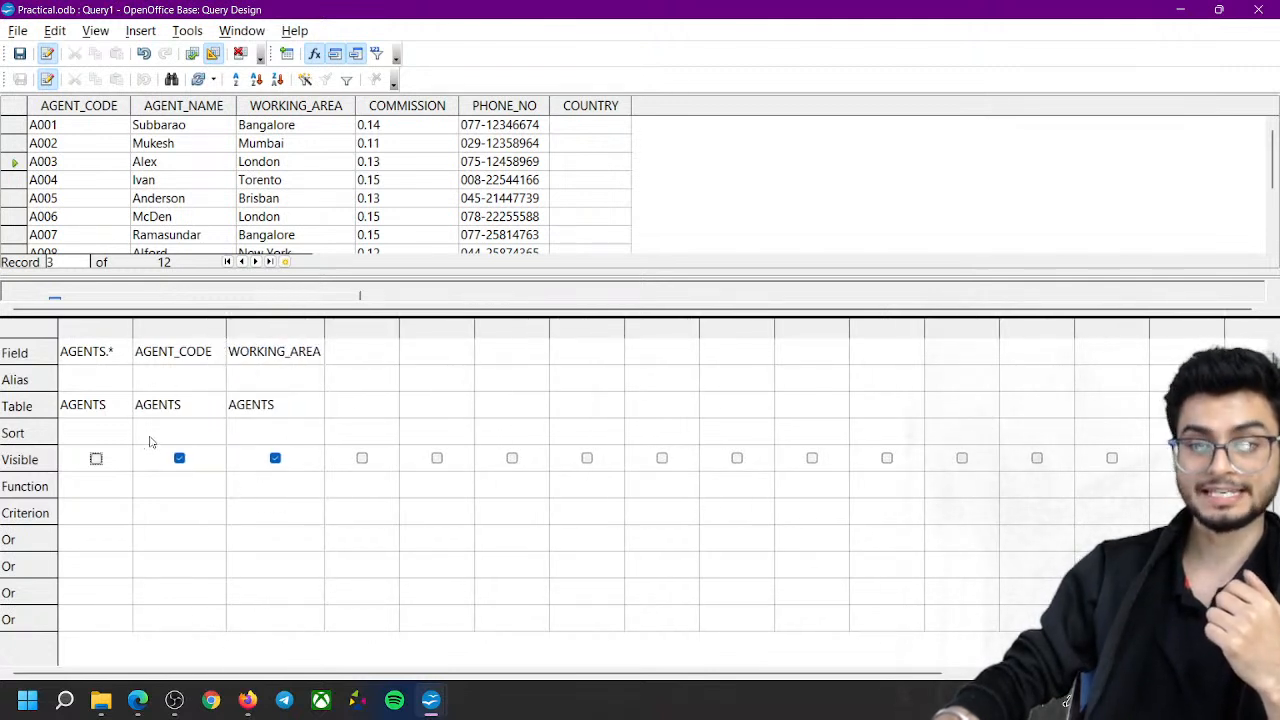
# Run the query and examine the AGENT_CODE and WORKING_AREA columns of the result
pyautogui.click(192, 55)
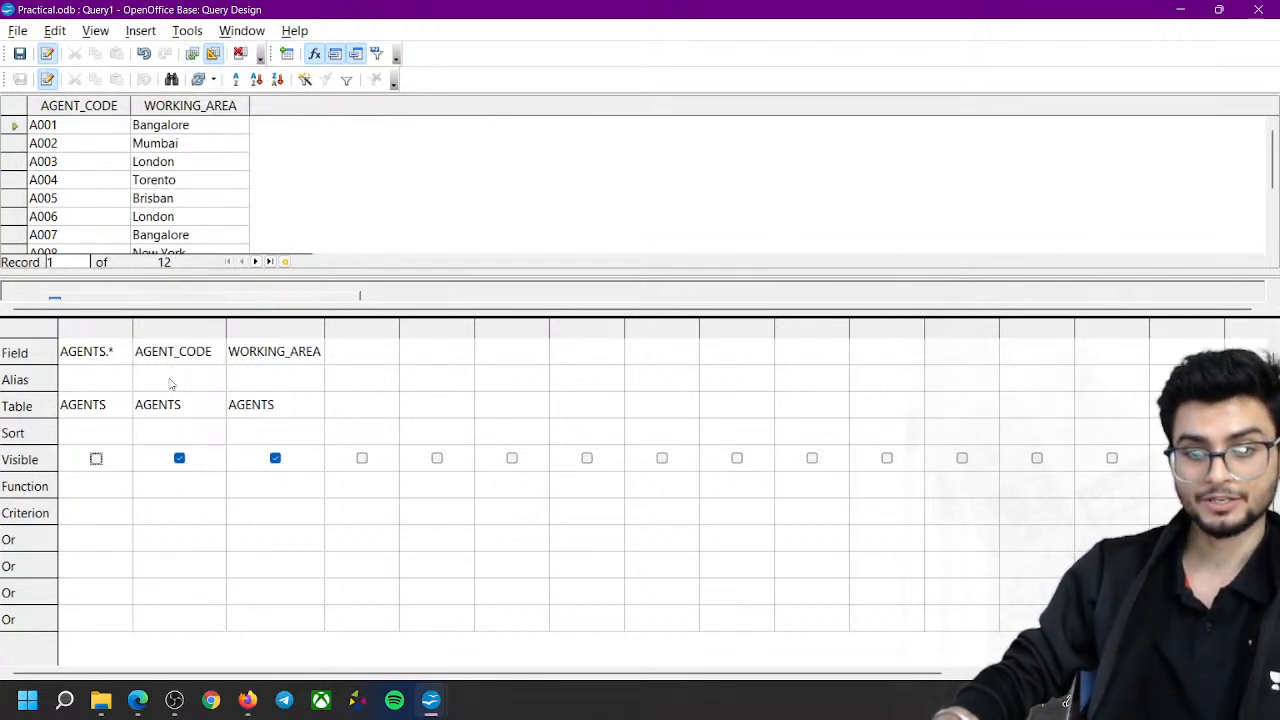
pyautogui.click(98, 108)
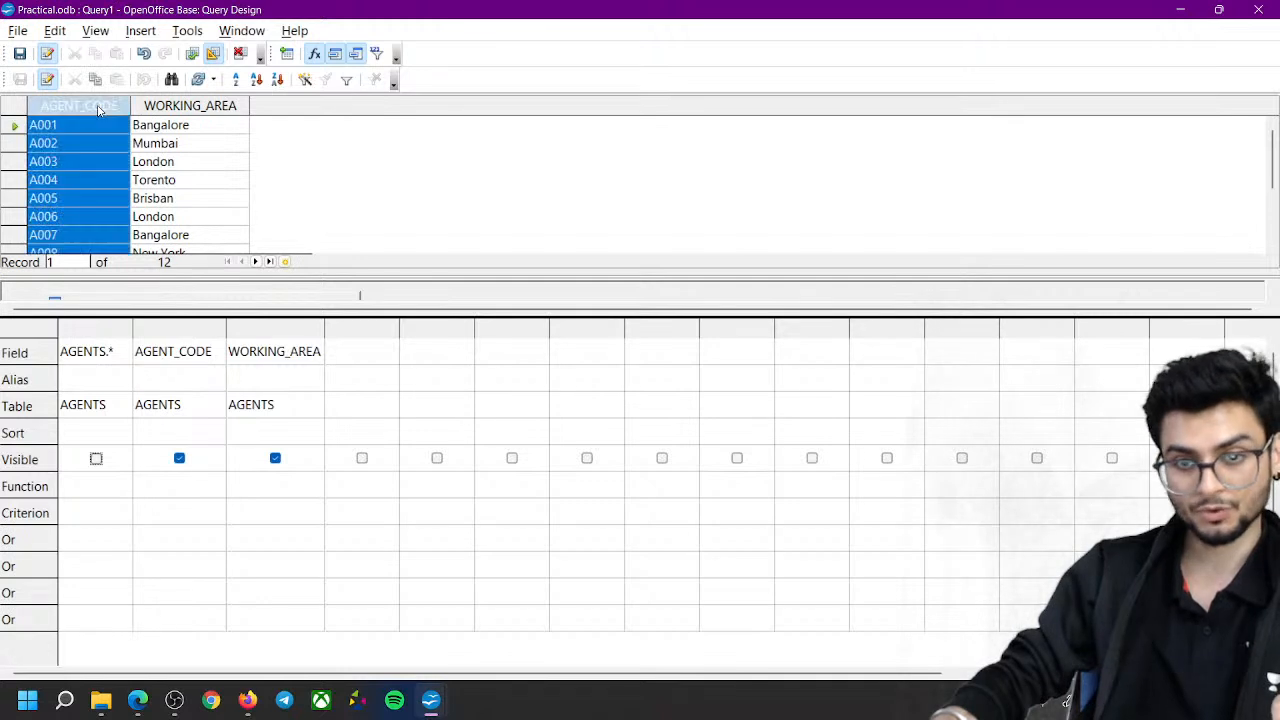
pyautogui.click(176, 106)
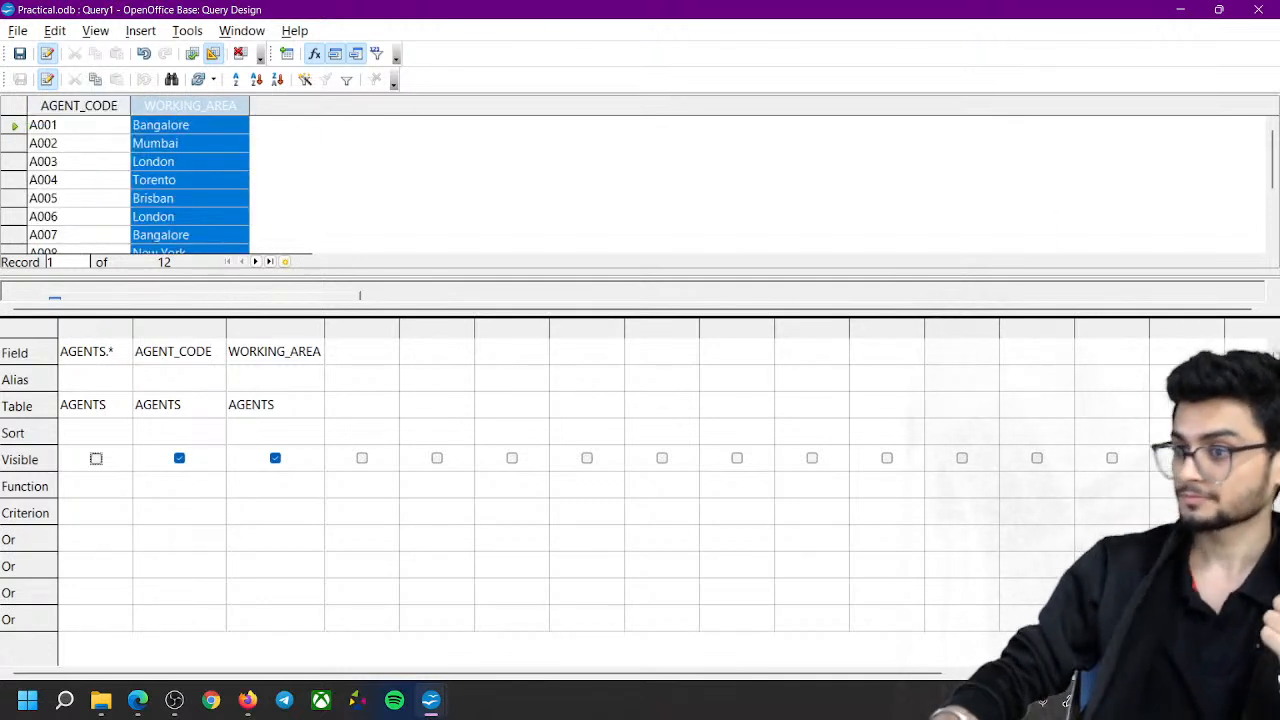
# Add AGENTS.AGENT_NAME as a visible fourth column of the query and run it
pyautogui.click(384, 357)
pyautogui.click(391, 352)
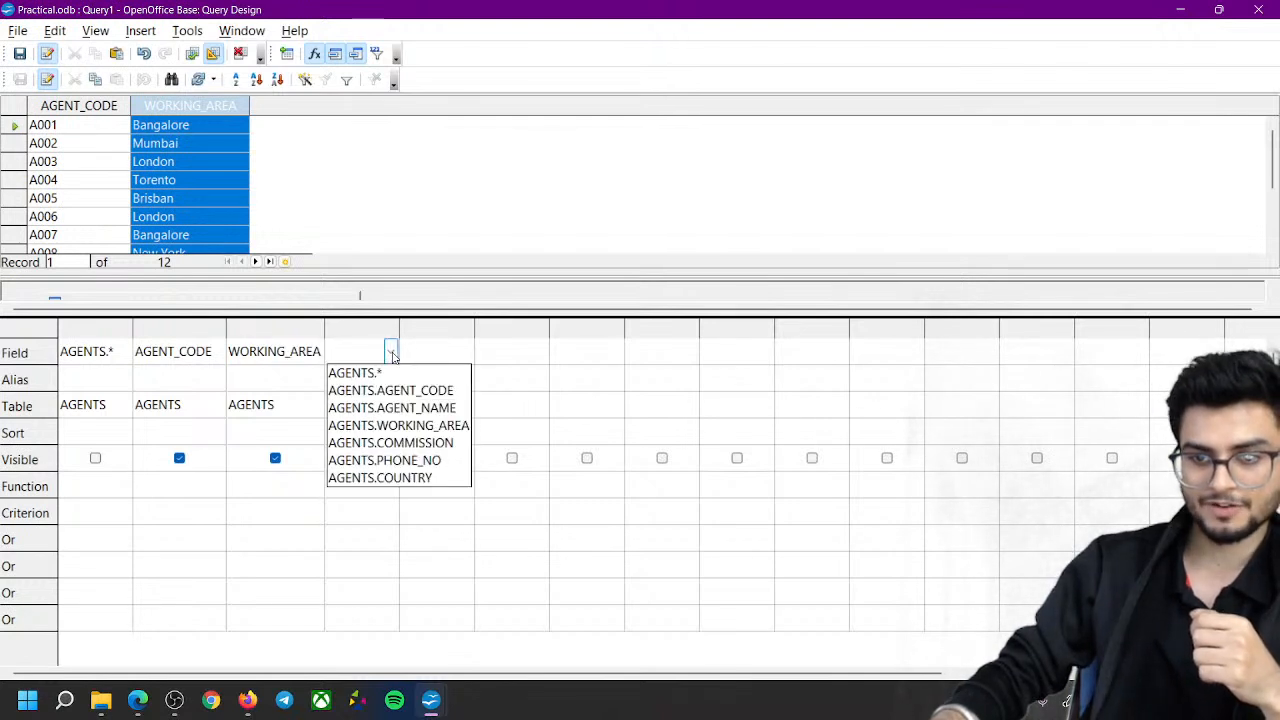
pyautogui.click(388, 408)
pyautogui.click(362, 460)
pyautogui.click(362, 460)
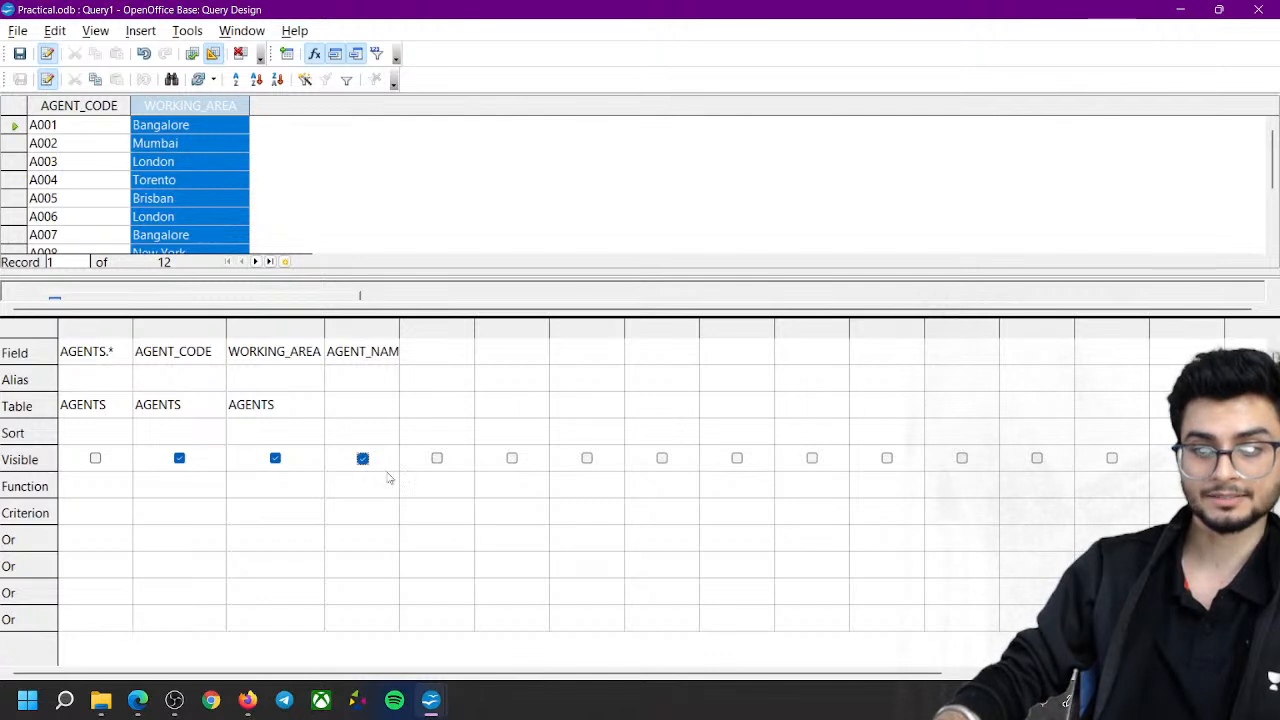
pyautogui.click(192, 55)
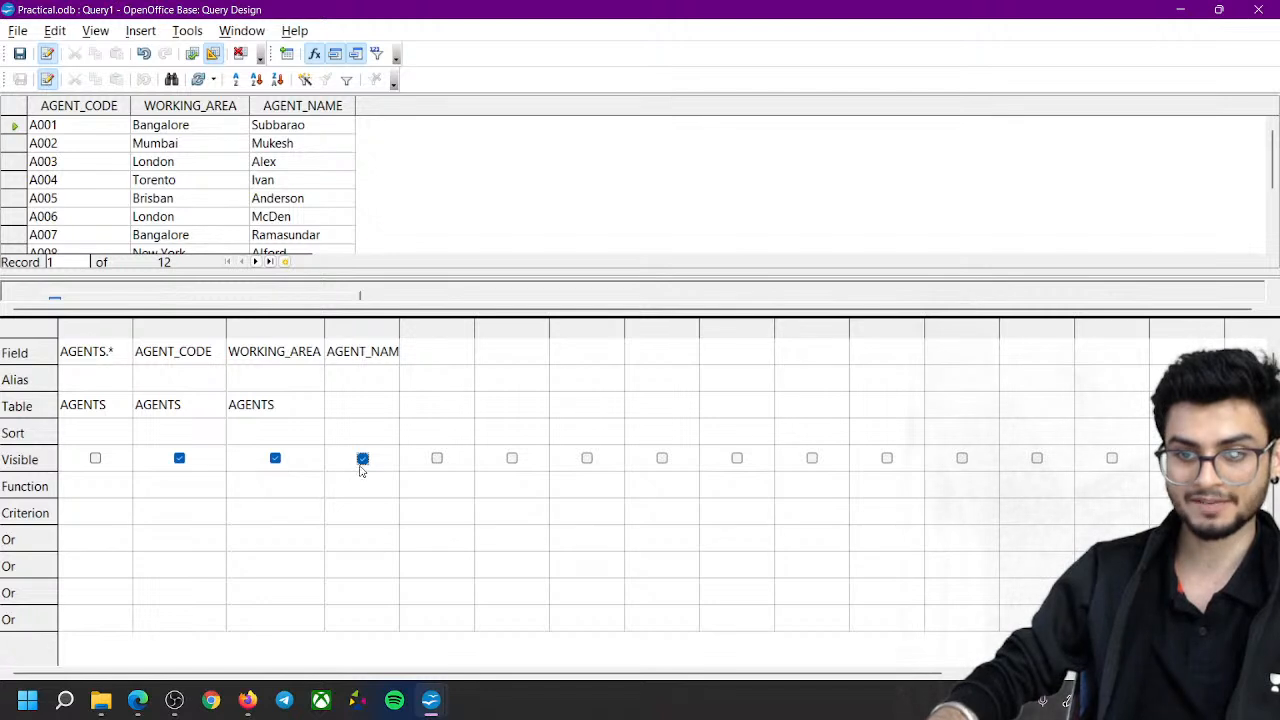
# Hide the AGENT_NAME column, rerun the query and check the AGENT_CODE and WORKING_AREA columns it returns
pyautogui.click(363, 460)
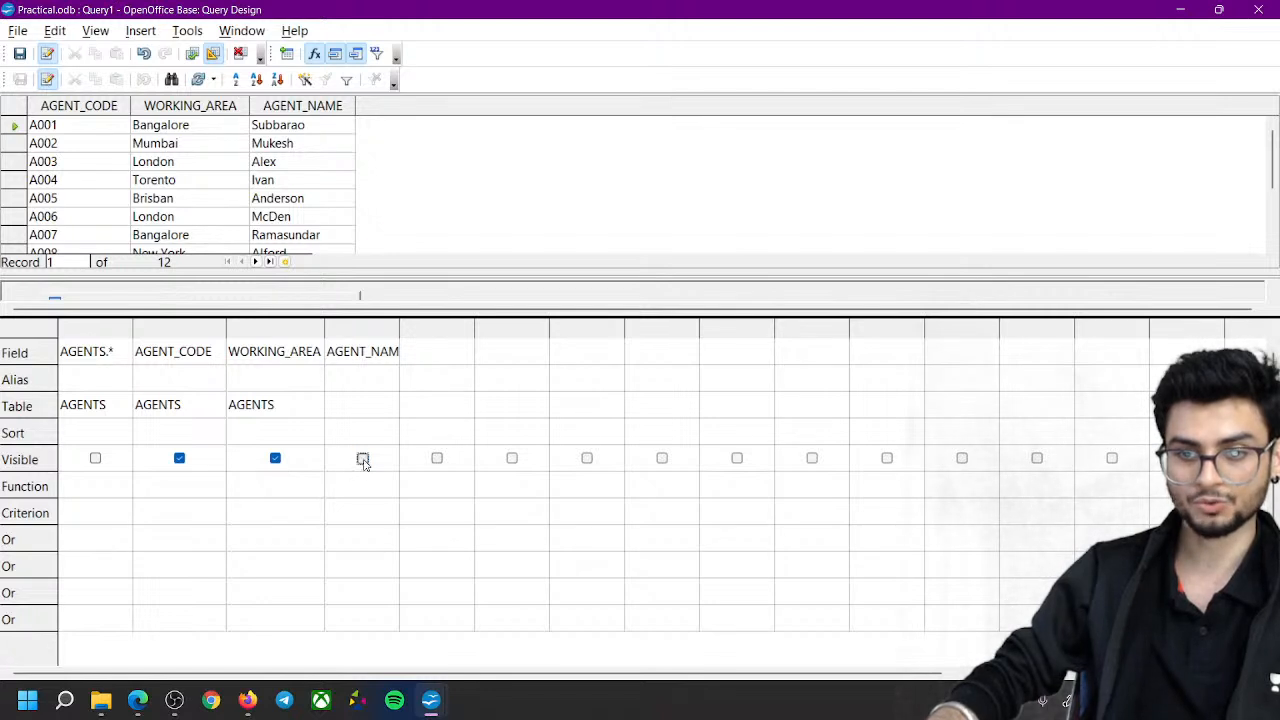
pyautogui.click(192, 55)
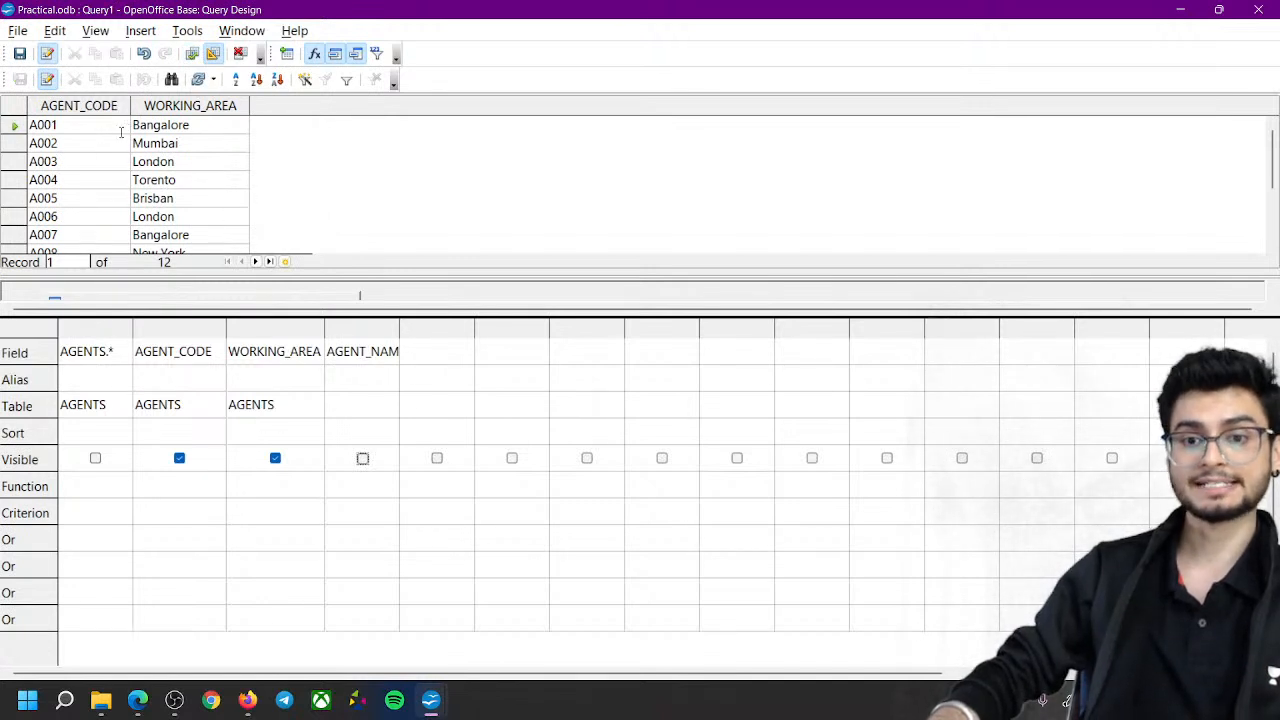
pyautogui.click(97, 108)
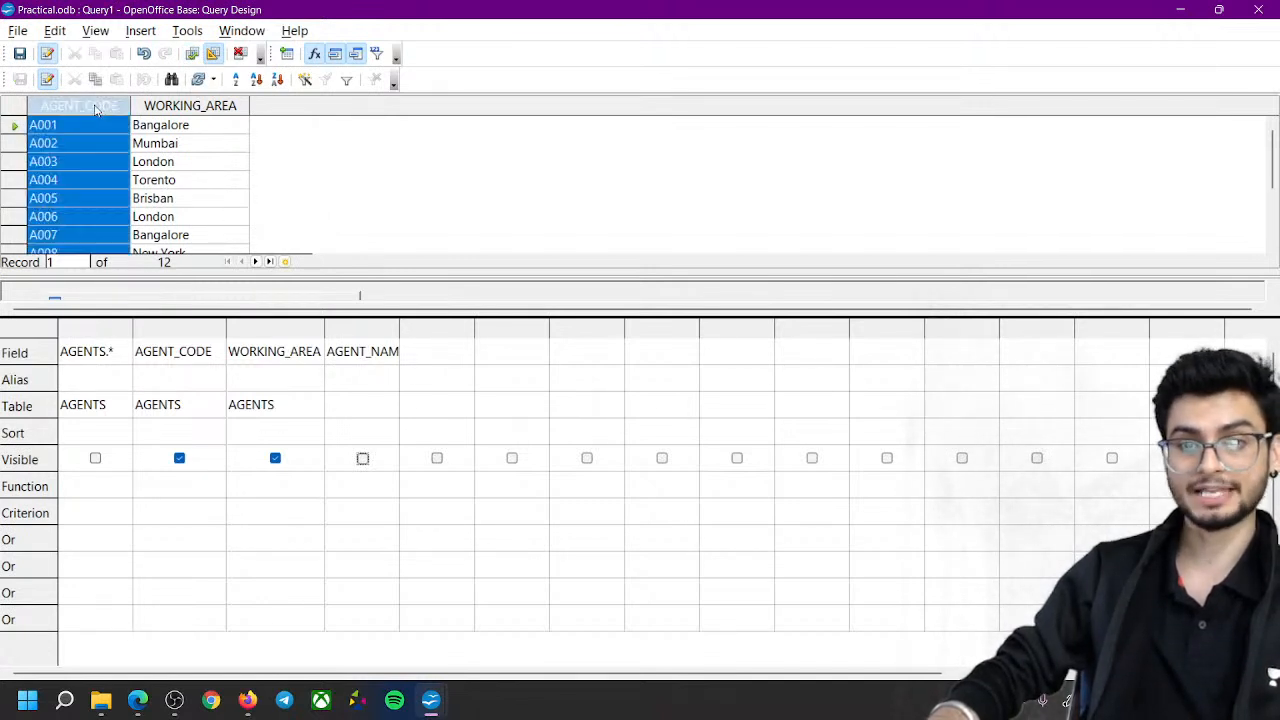
pyautogui.click(198, 107)
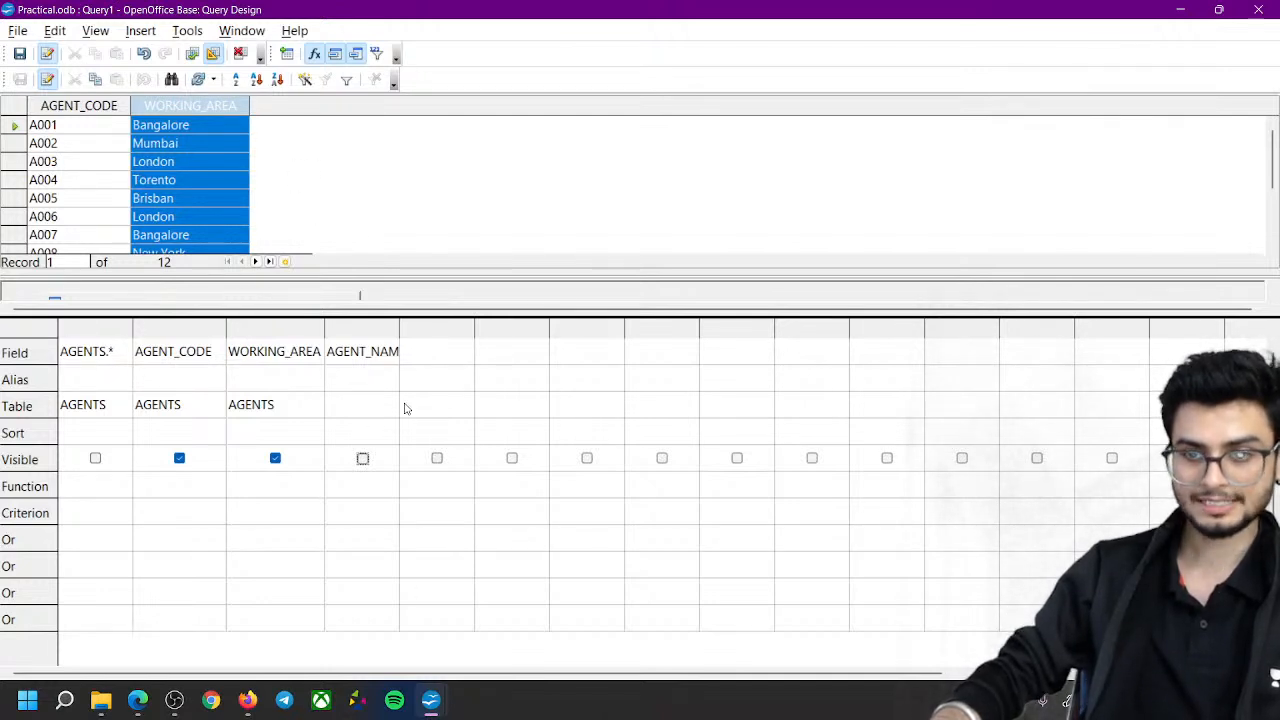
# Change the fourth column's field to COMMISSION, mark it visible, run the query and widen the COMMISSION result column
pyautogui.click(391, 355)
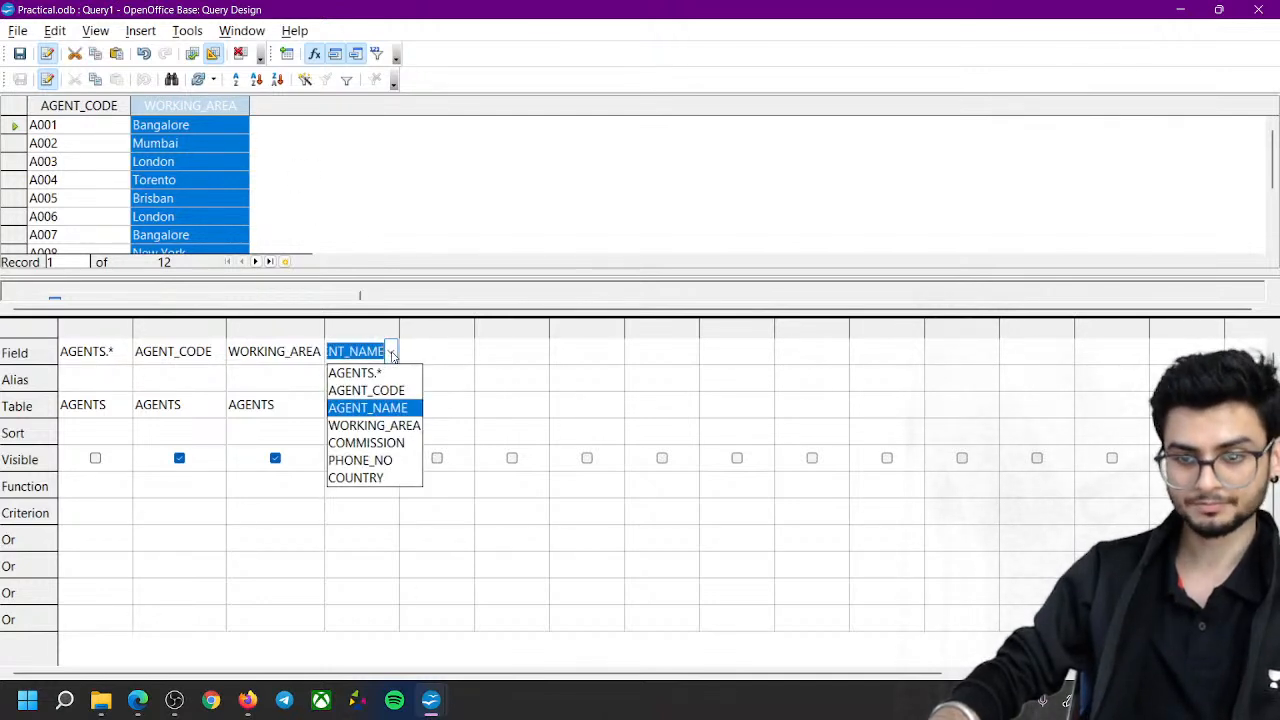
pyautogui.click(380, 444)
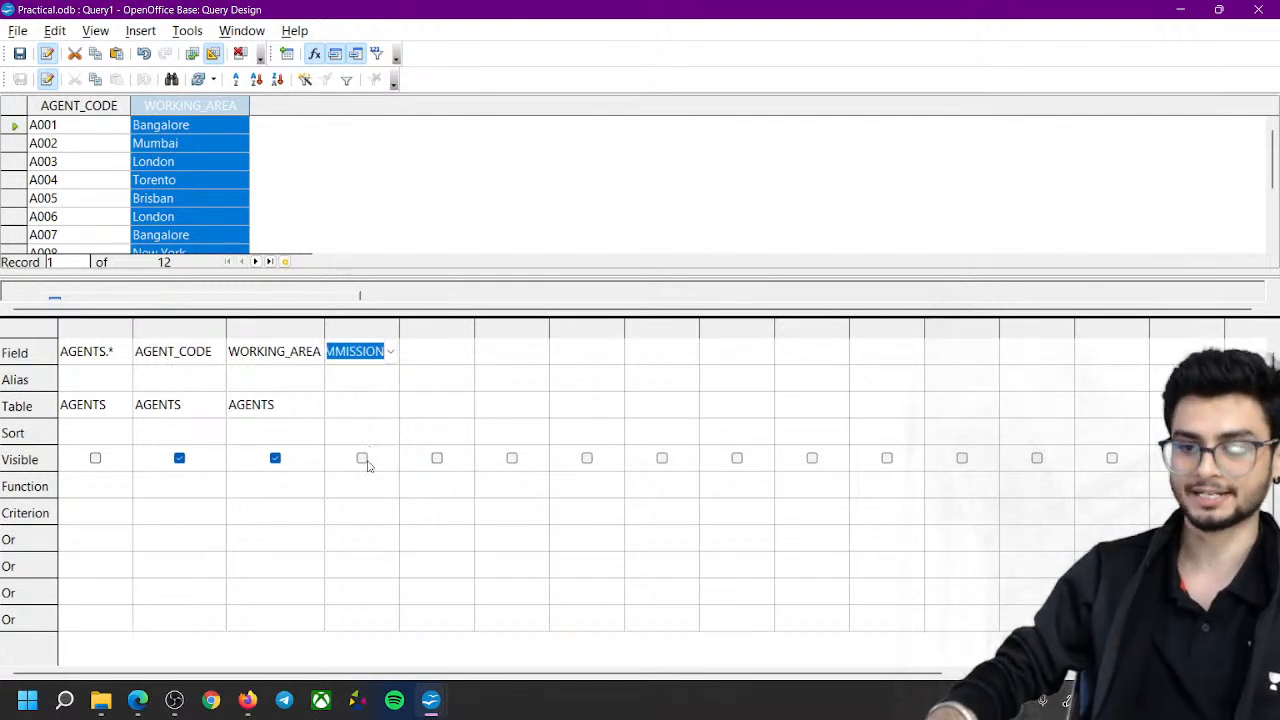
pyautogui.click(363, 459)
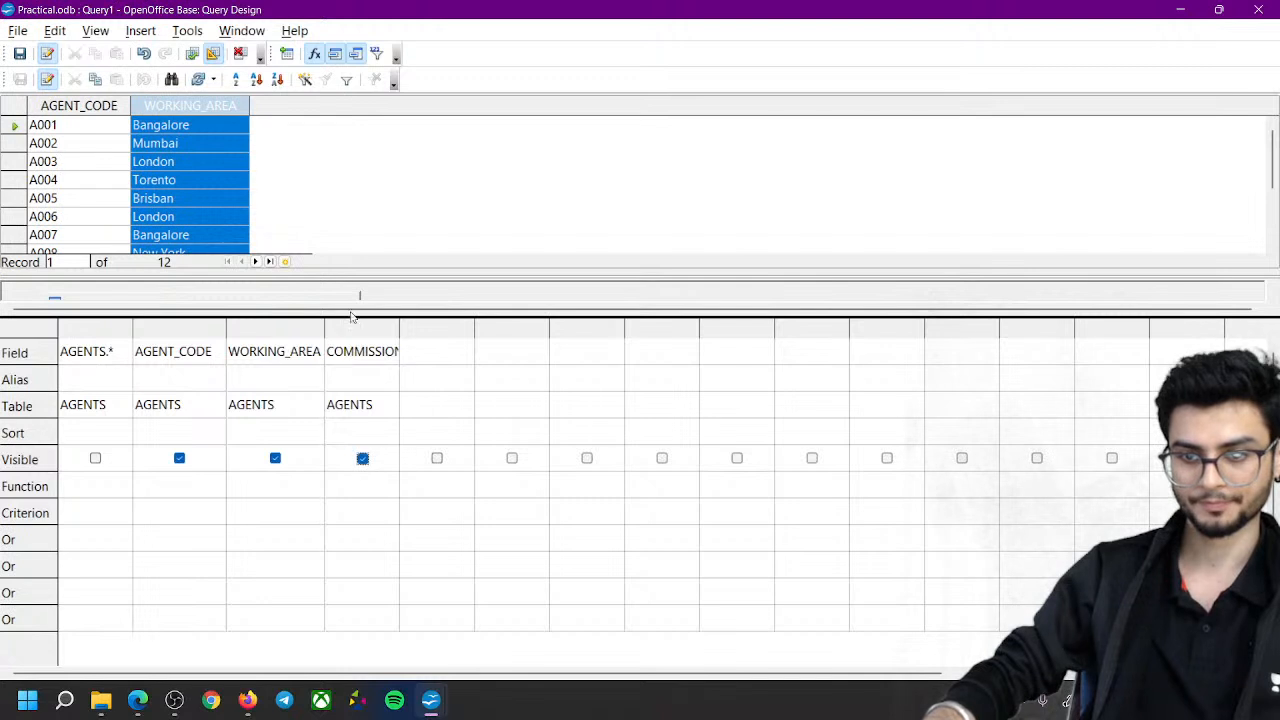
pyautogui.click(192, 53)
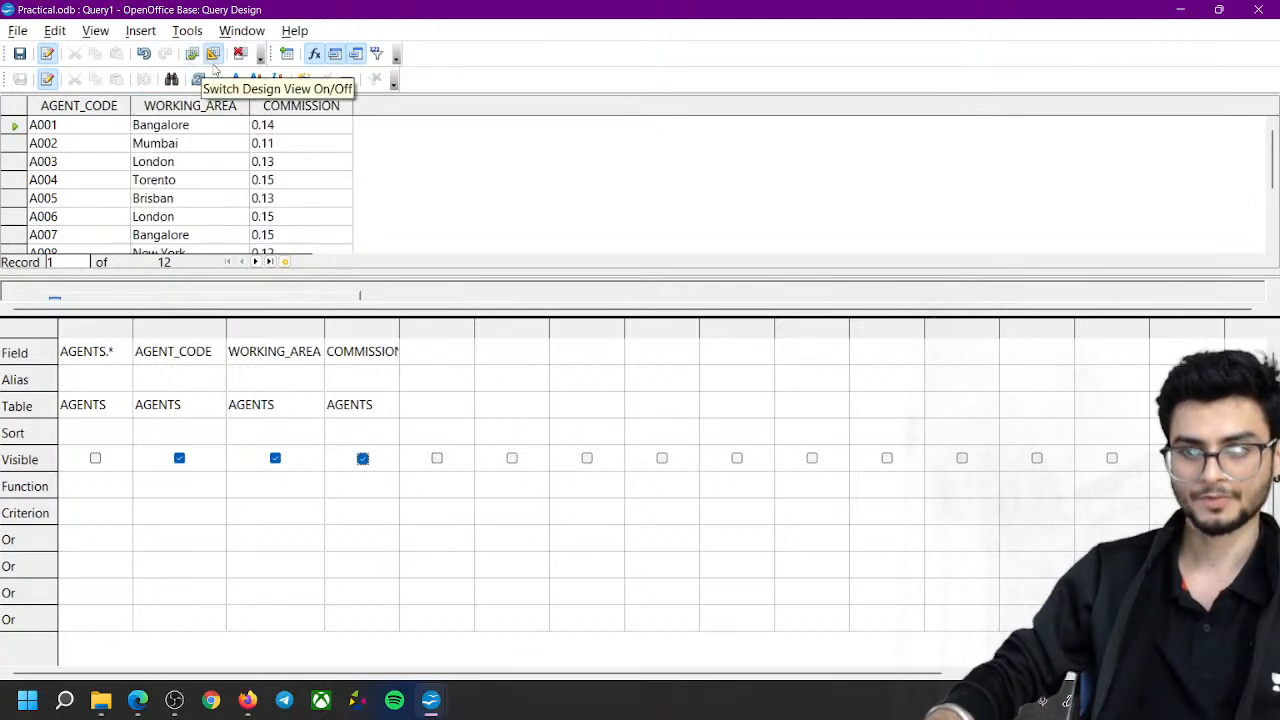
pyautogui.moveTo(353, 105); pyautogui.dragTo(384, 105)
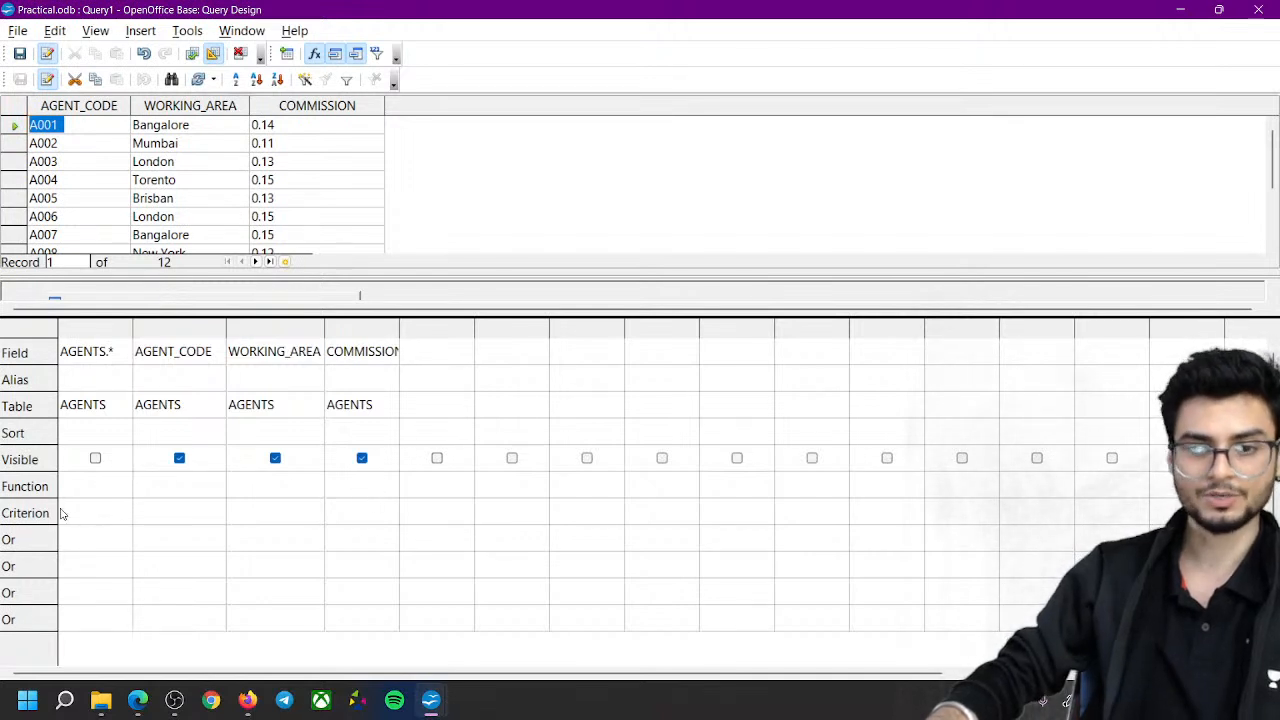
# Set the COMMISSION column's function to Count and try to run the query with AGENT_CODE and WORKING_AREA still visible
pyautogui.click(362, 487)
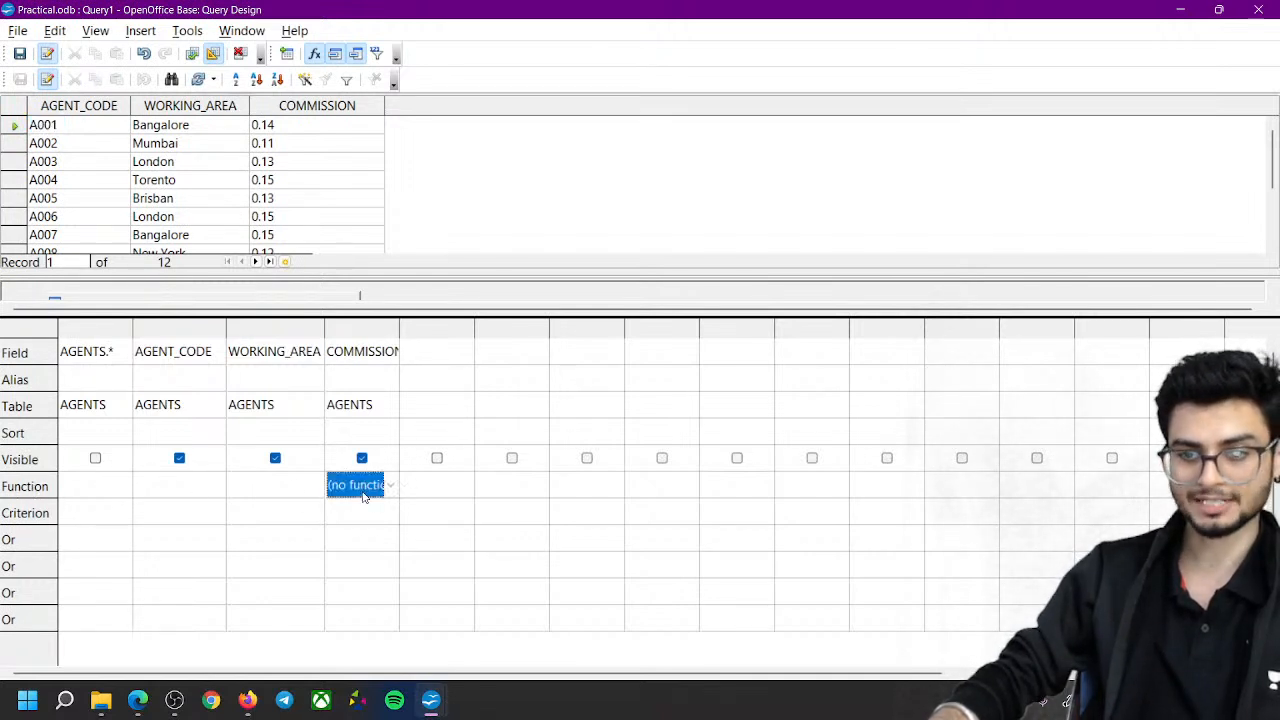
pyautogui.click(391, 487)
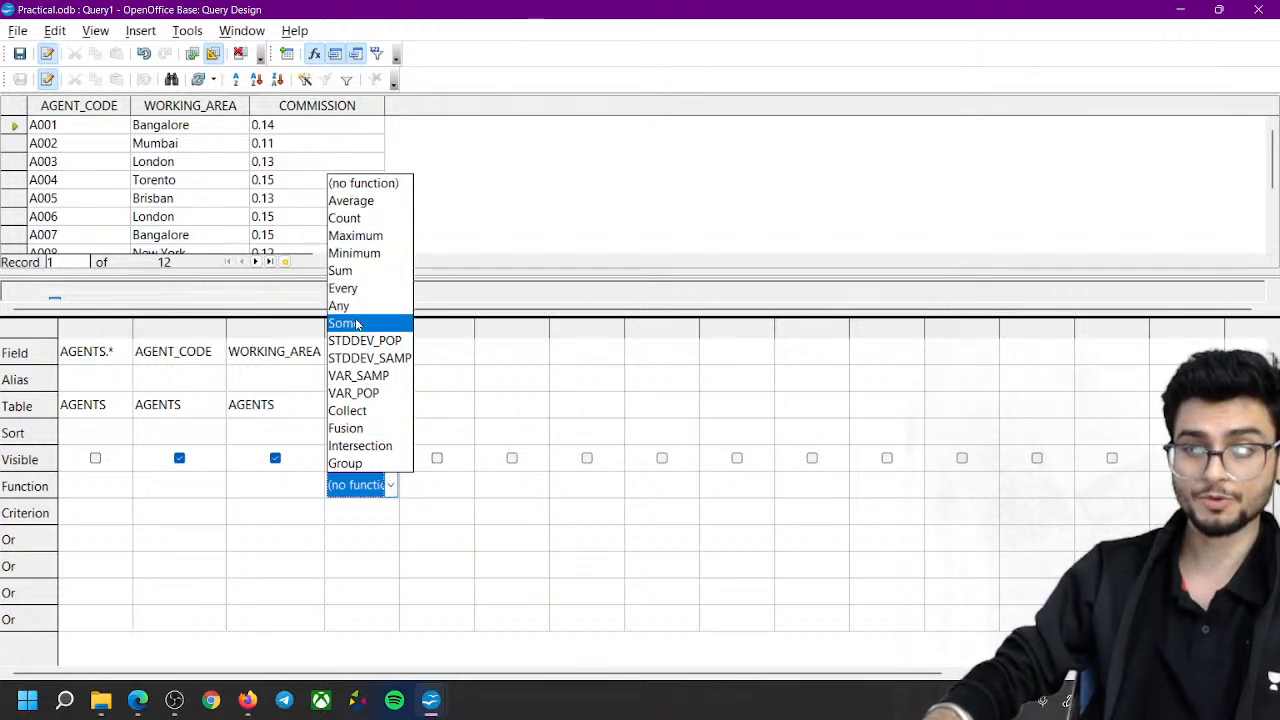
pyautogui.click(360, 513)
pyautogui.click(370, 512)
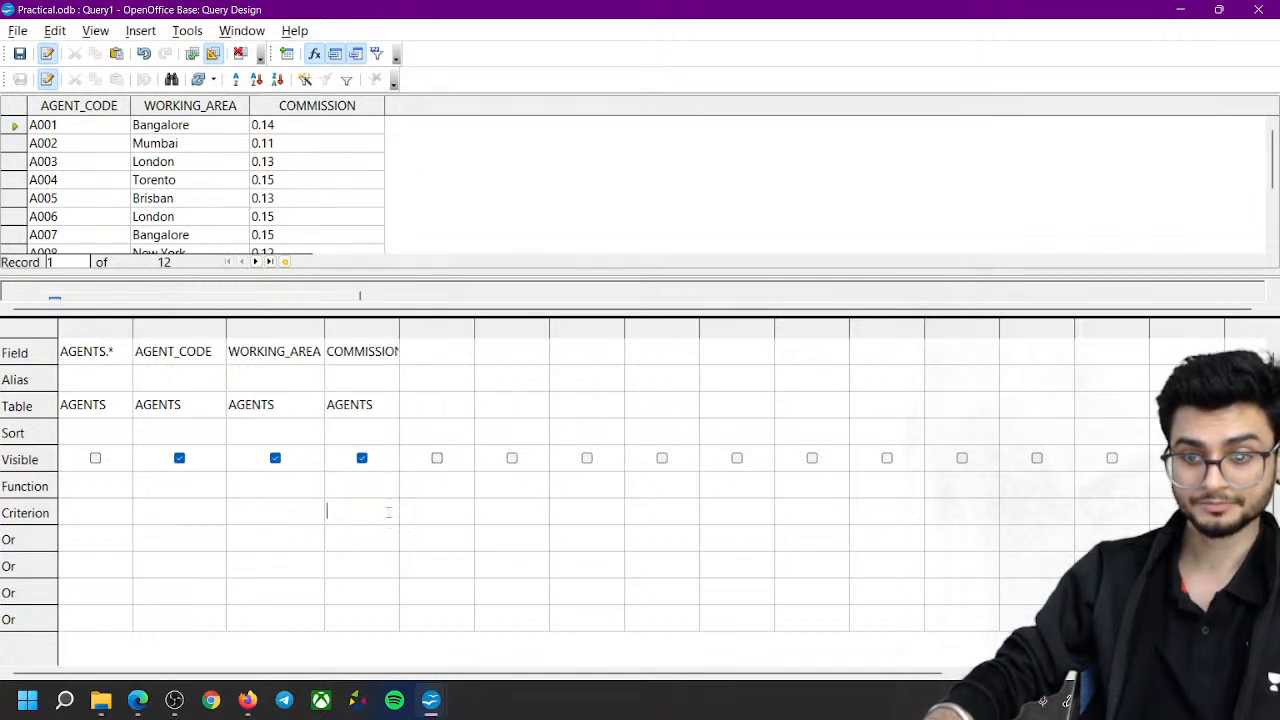
pyautogui.click(385, 486)
pyautogui.click(390, 485)
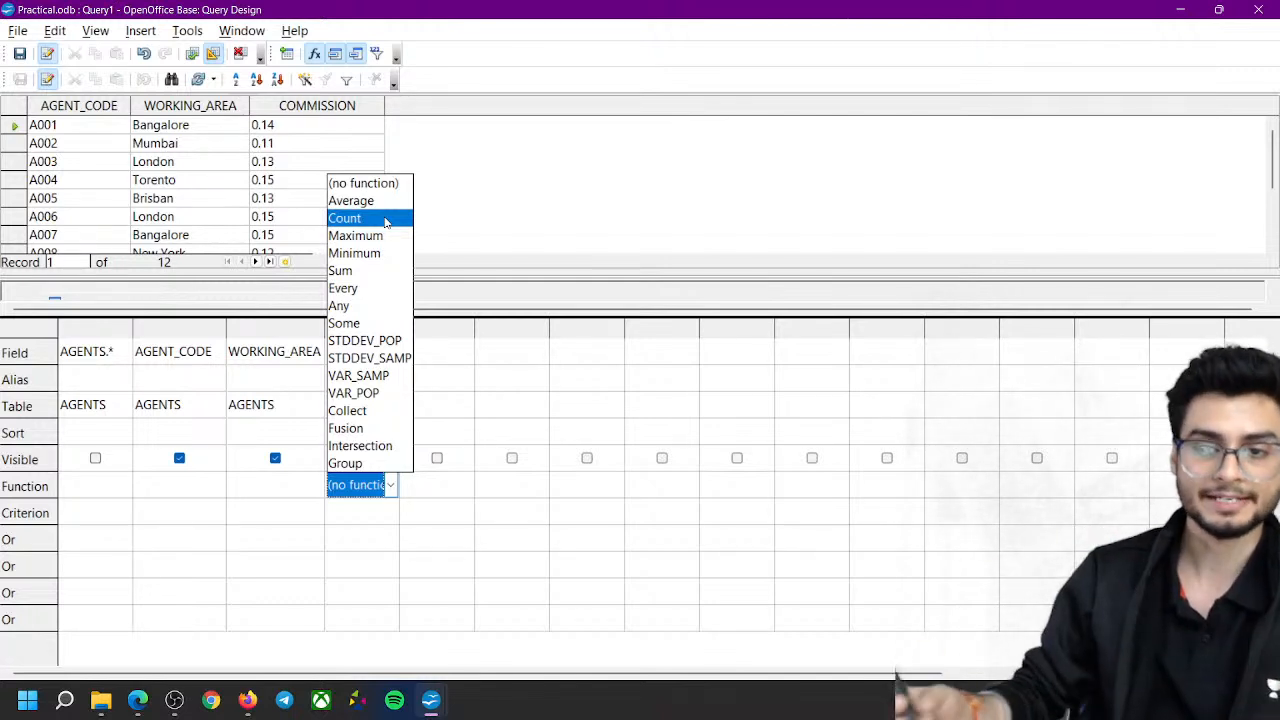
pyautogui.click(386, 222)
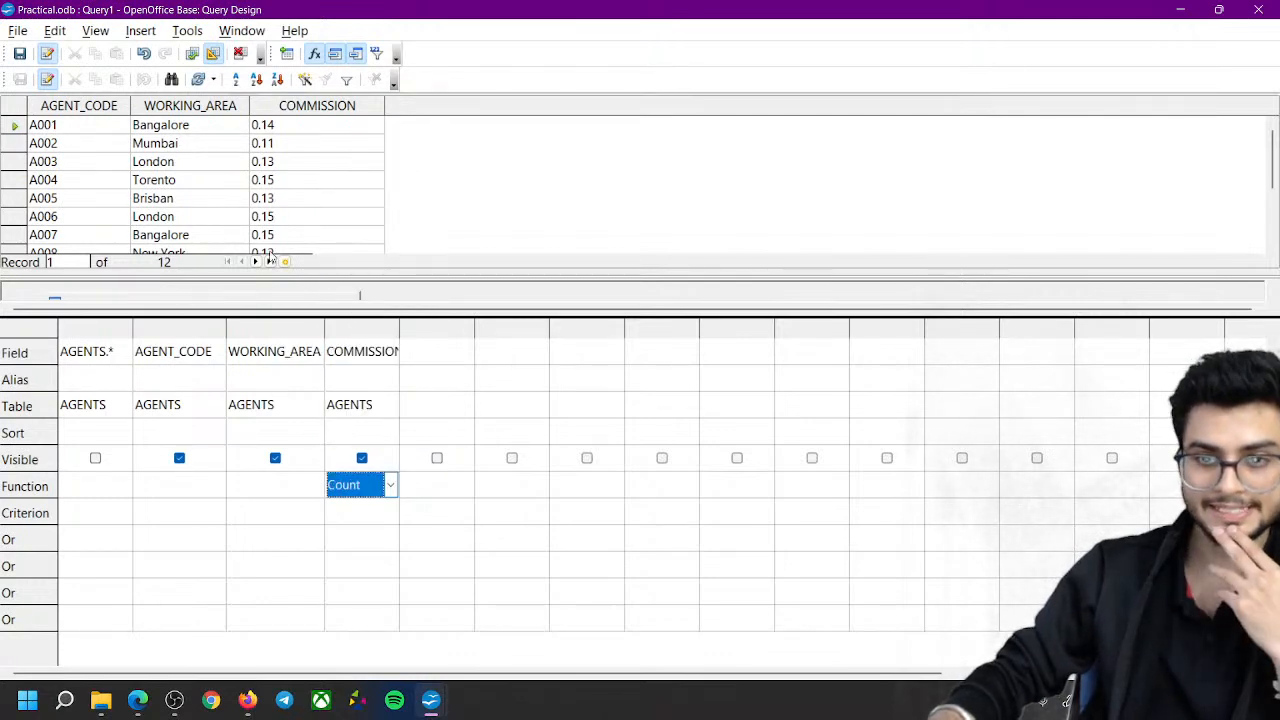
pyautogui.click(191, 53)
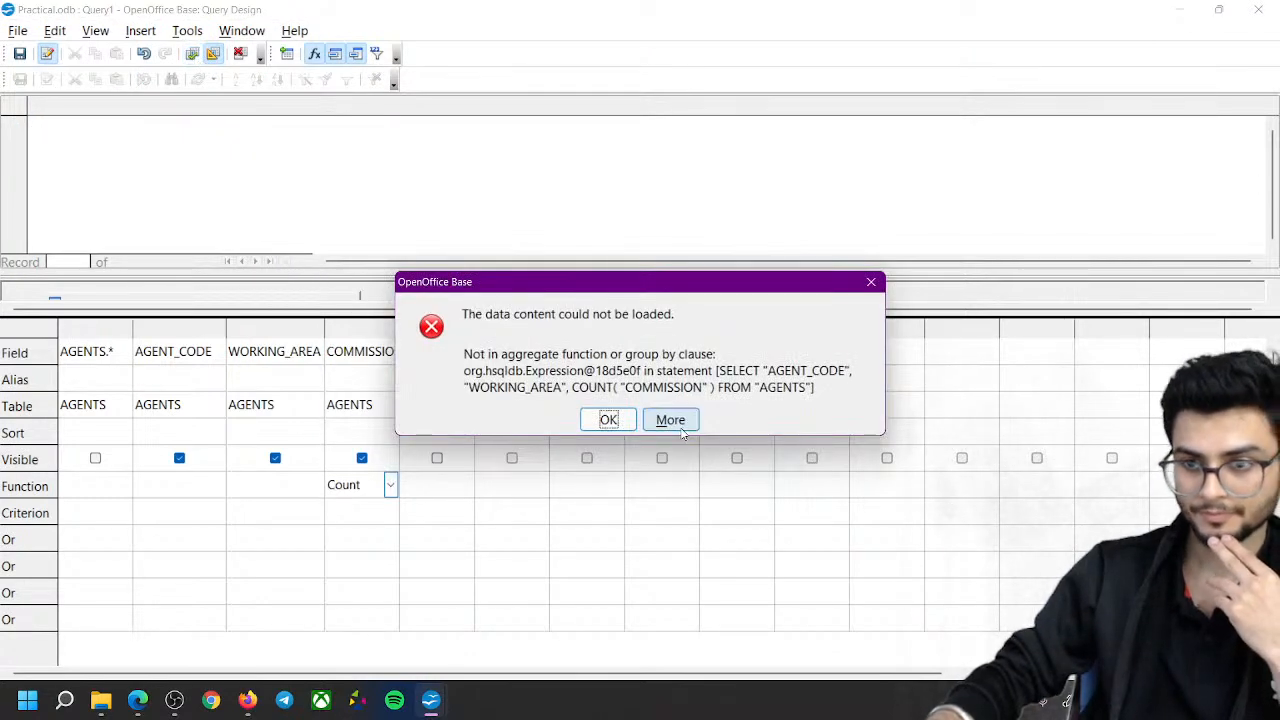
pyautogui.click(608, 419)
# Hide the AGENT_CODE and WORKING_AREA columns in the query design
pyautogui.click(180, 460)
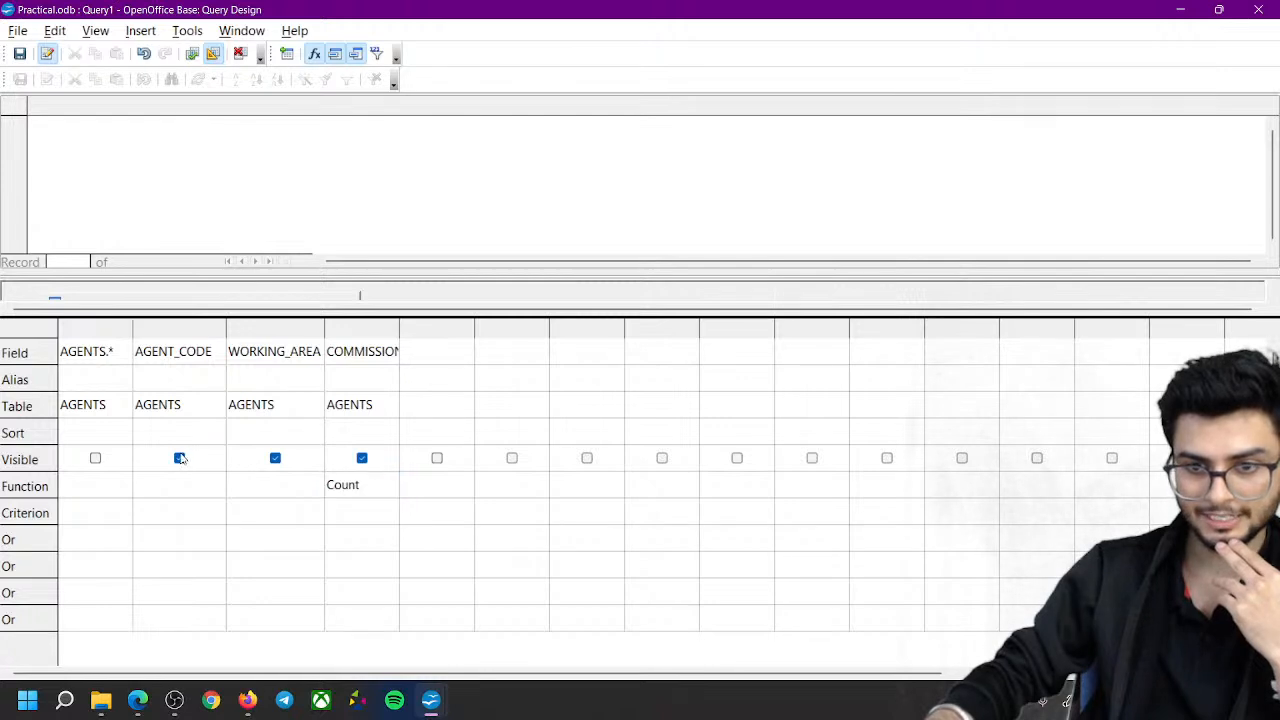
pyautogui.click(275, 458)
pyautogui.click(180, 458)
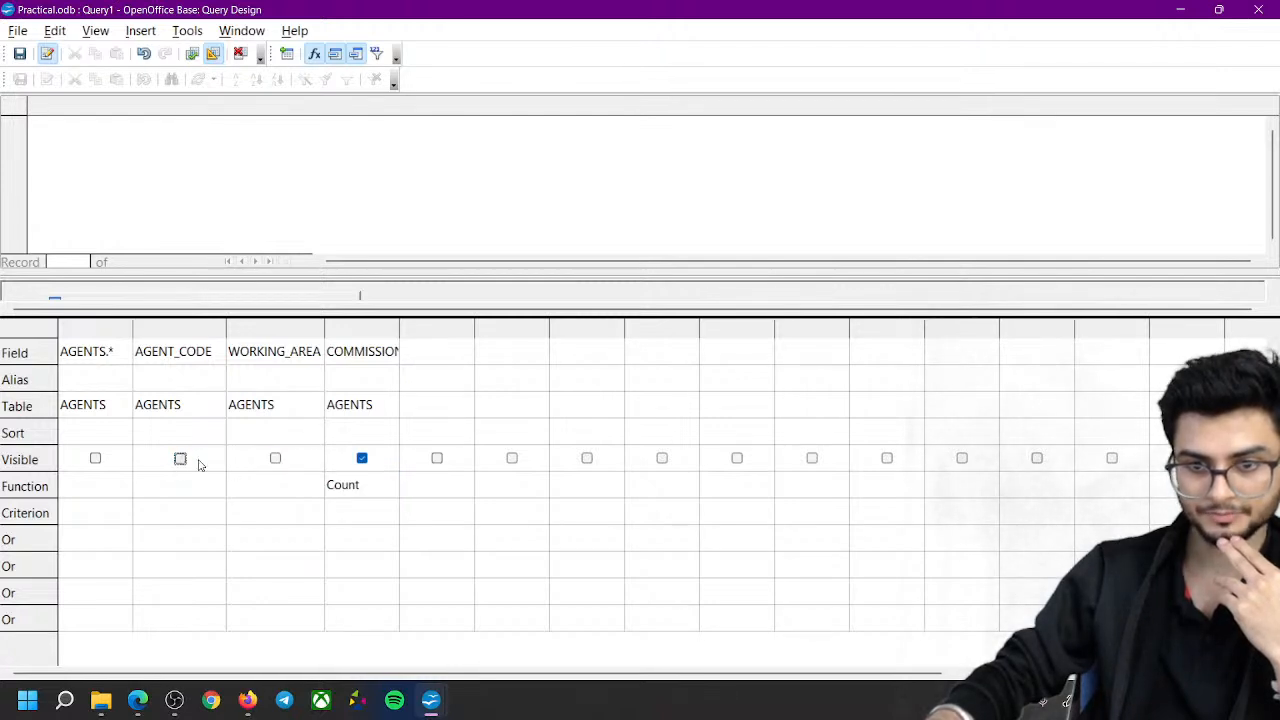
# Try to run the query with the COMMISSION count column hidden as well
pyautogui.click(362, 458)
pyautogui.click(358, 484)
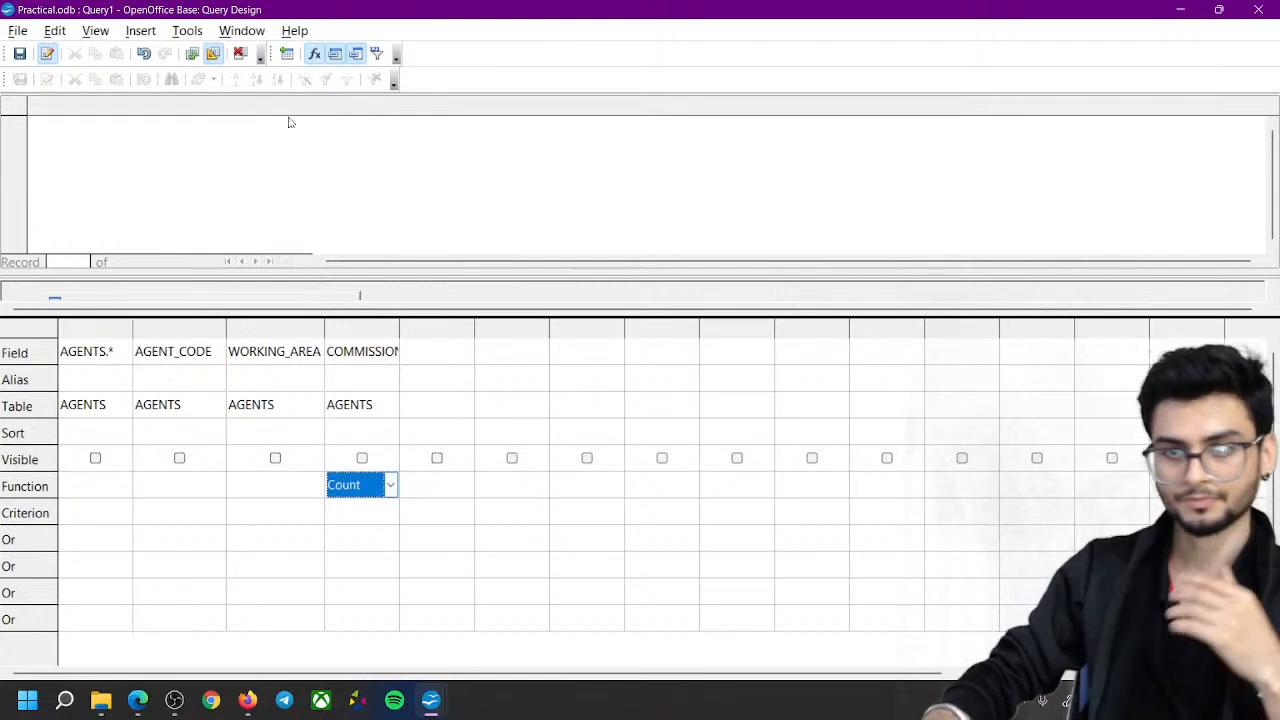
pyautogui.click(192, 53)
pyautogui.click(606, 394)
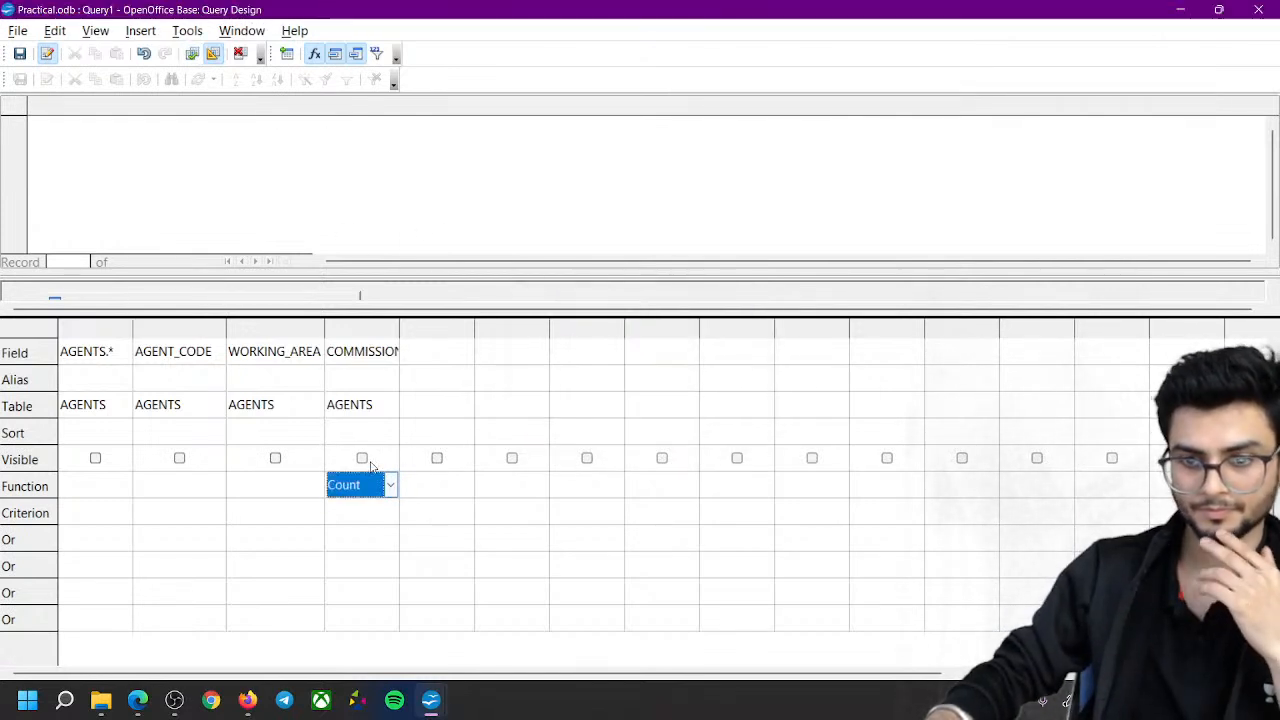
# Mark the COMMISSION column as visible and run the query to count the commission values
pyautogui.click(365, 467)
pyautogui.click(363, 459)
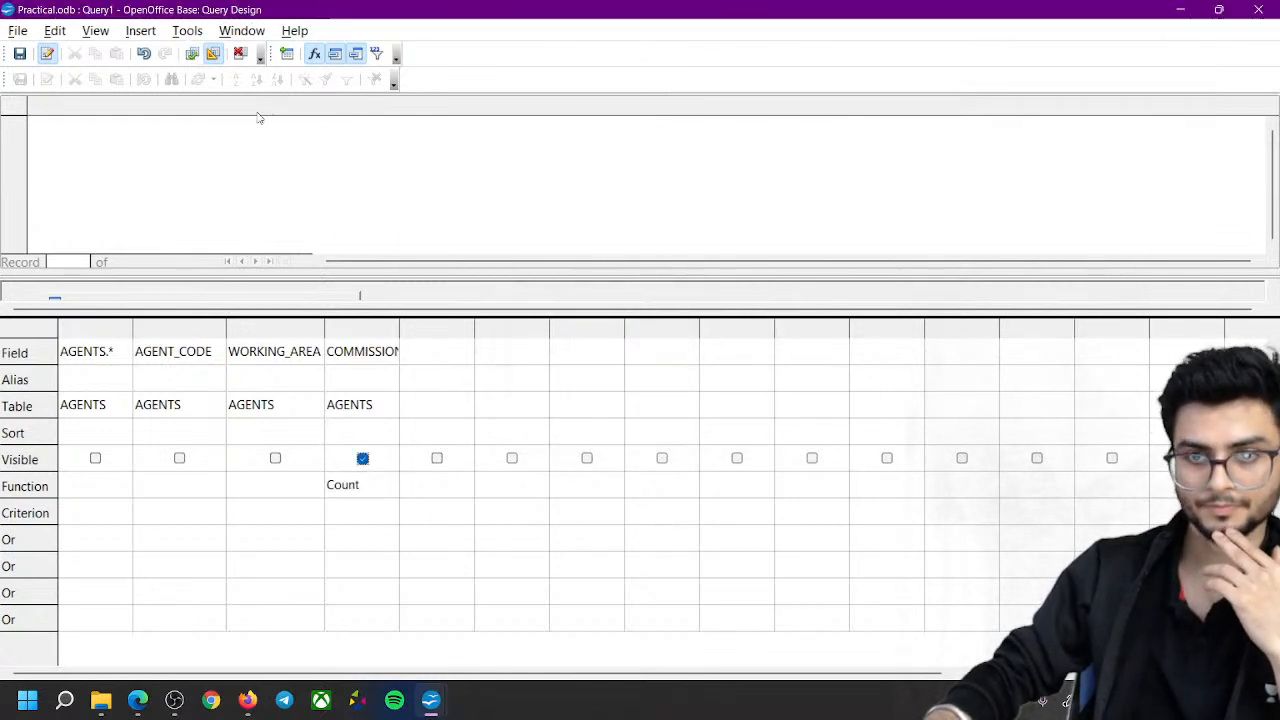
pyautogui.click(191, 54)
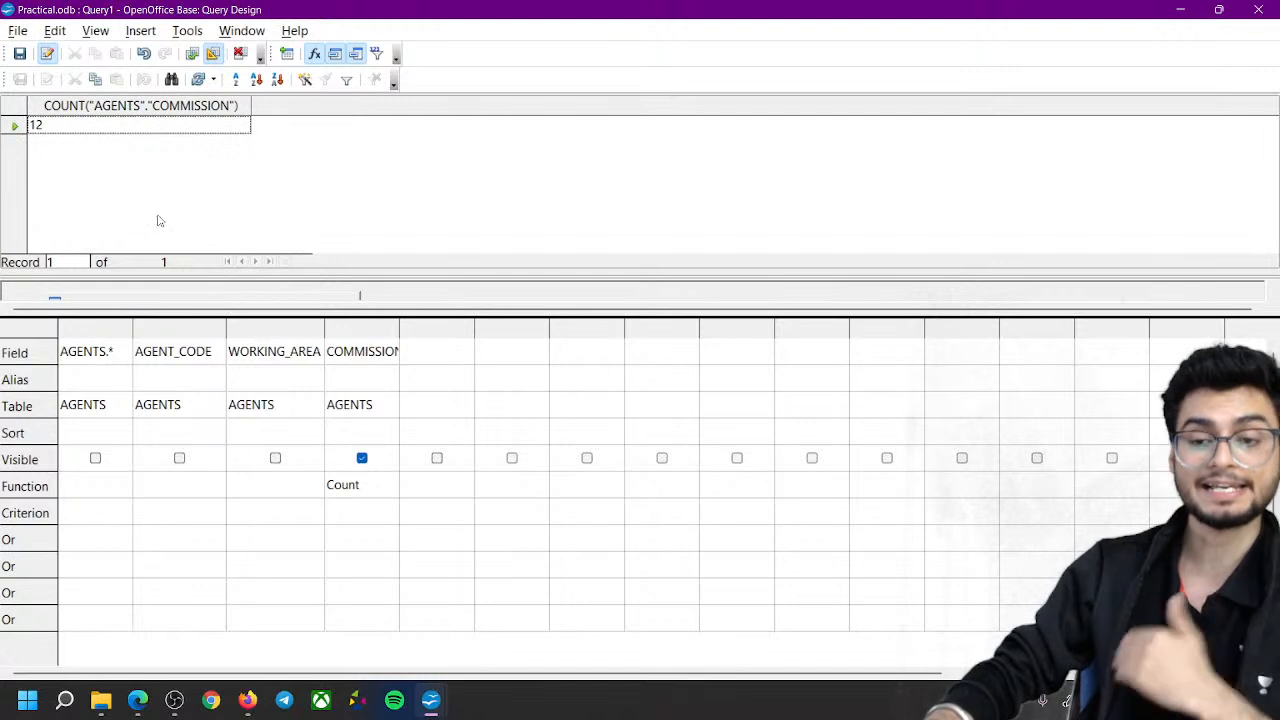
# Leave only the AGENTS.* column visible in the query design and run the query to list all fields
pyautogui.click(362, 458)
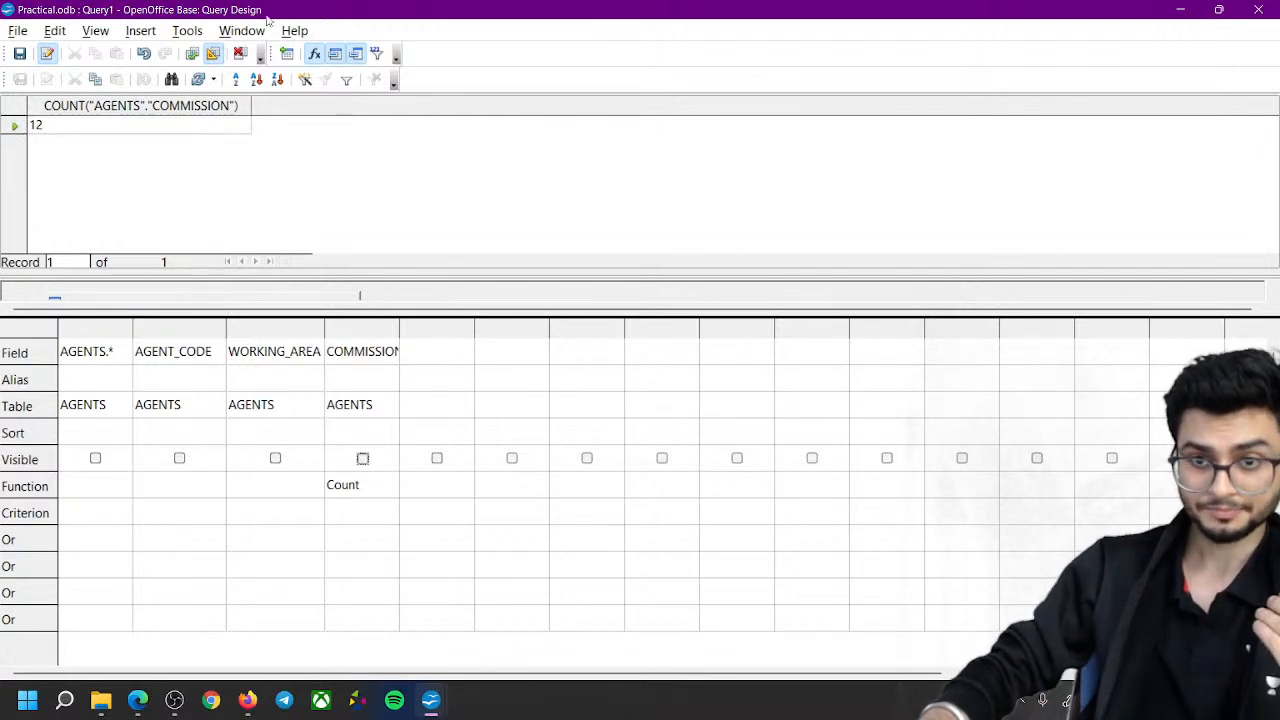
pyautogui.click(272, 460)
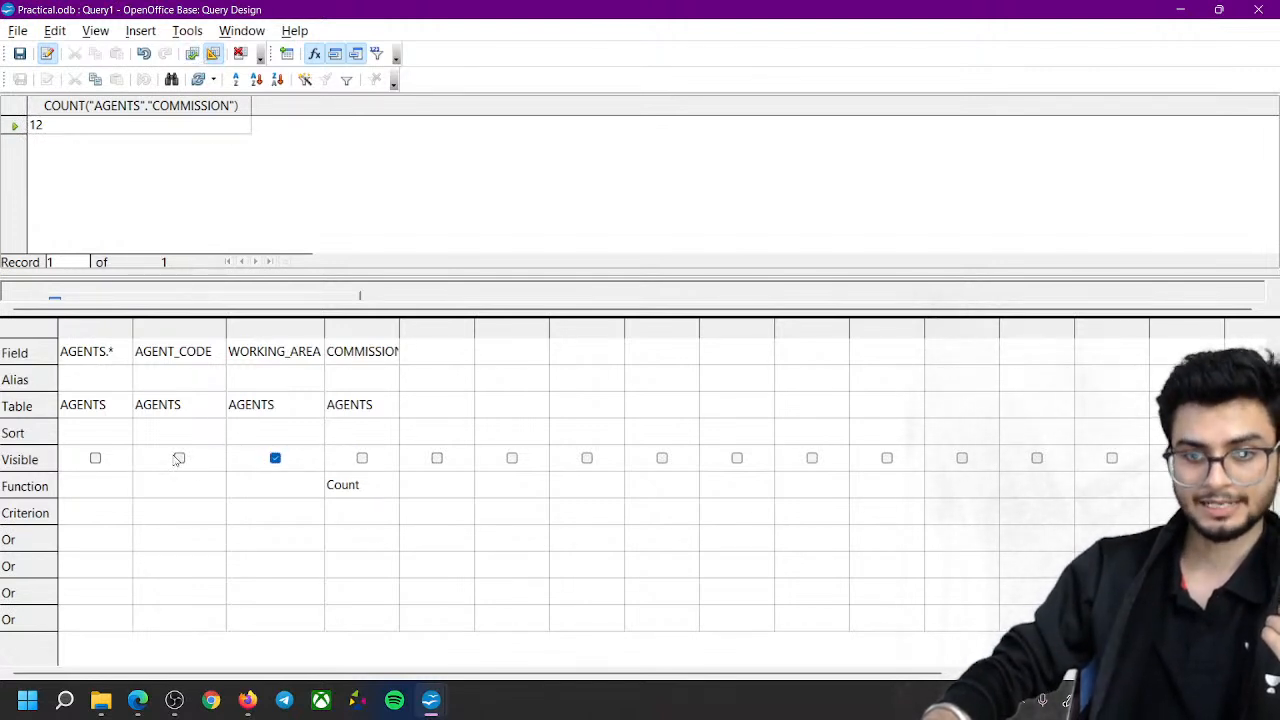
pyautogui.click(95, 458)
pyautogui.click(180, 458)
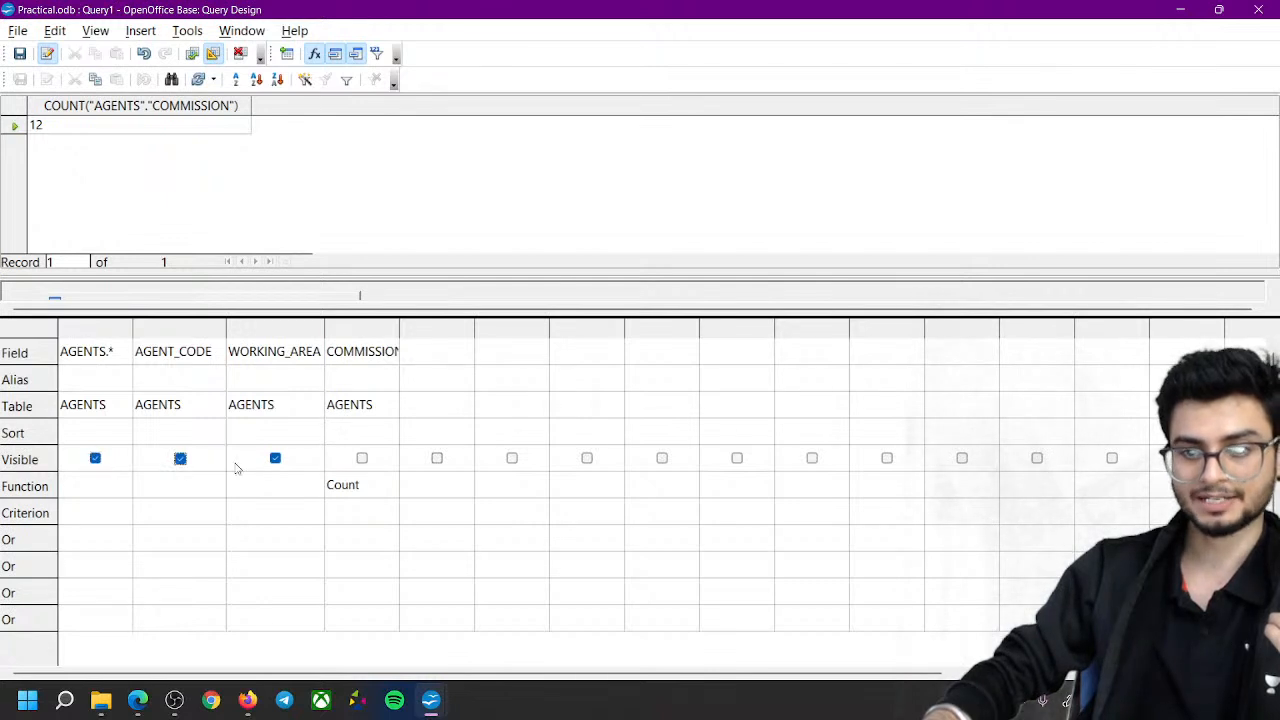
pyautogui.click(362, 458)
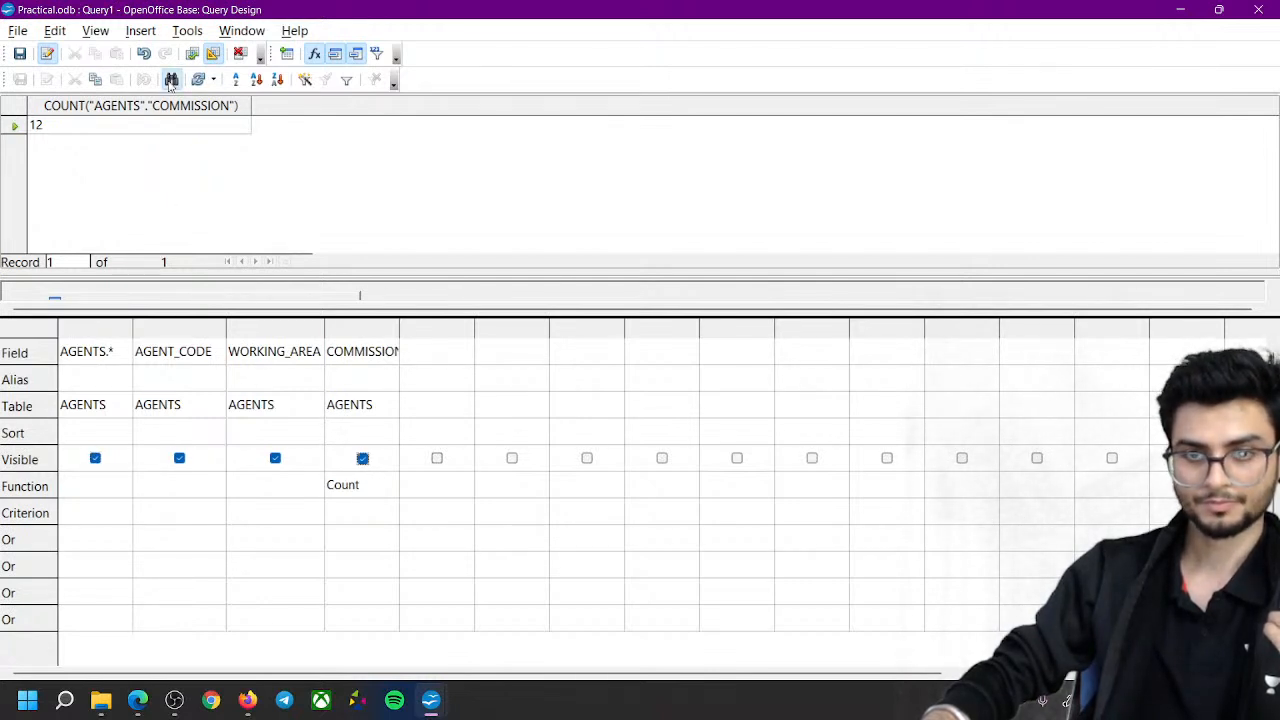
pyautogui.click(180, 458)
pyautogui.click(275, 458)
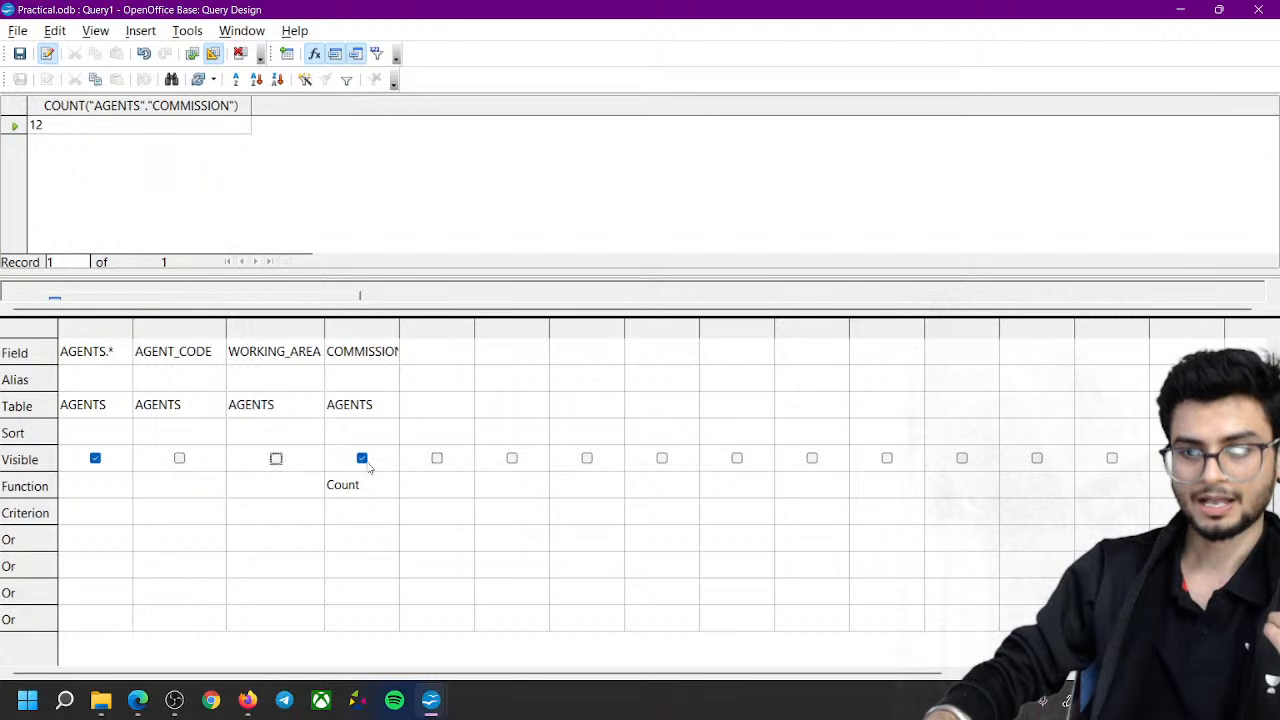
pyautogui.click(363, 459)
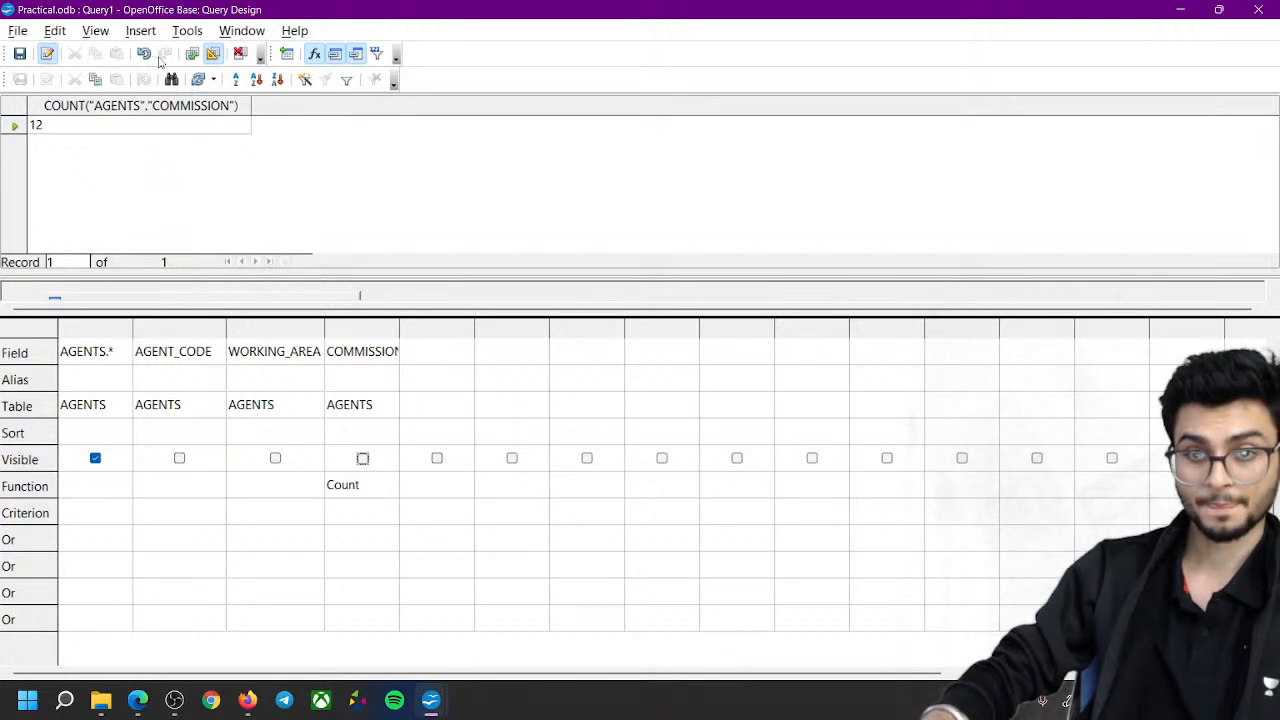
pyautogui.click(192, 54)
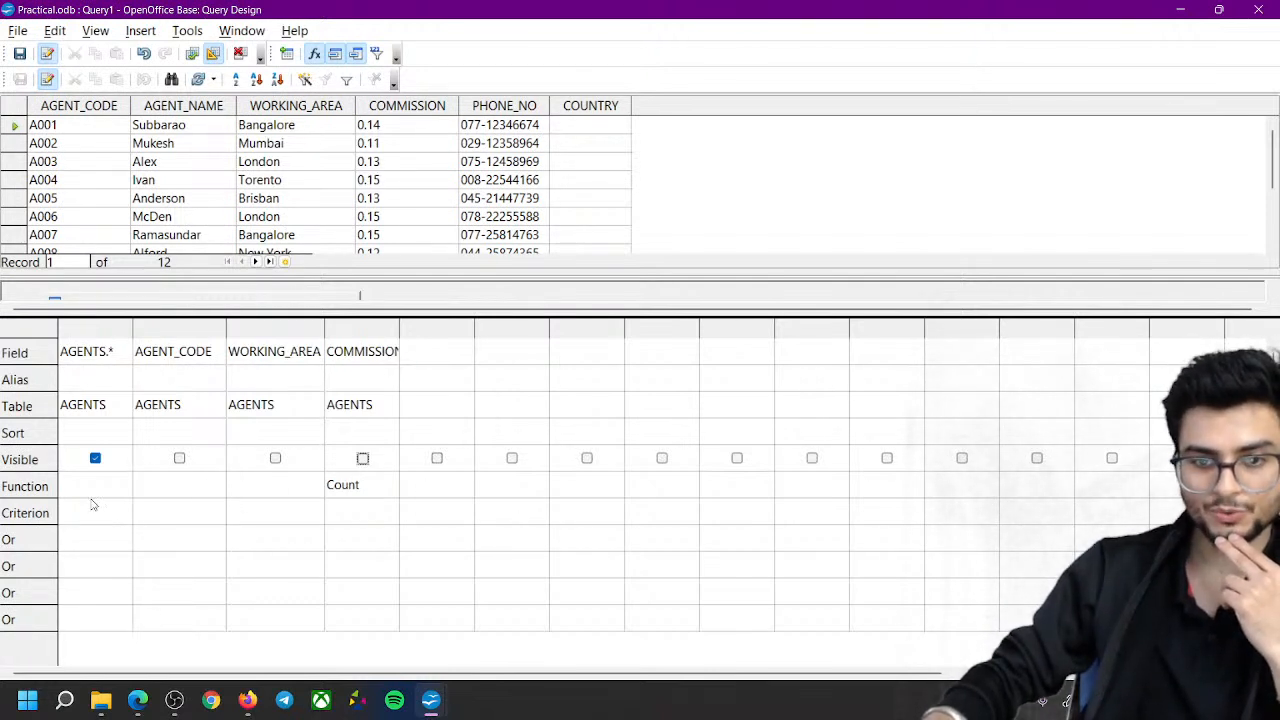
# Examine which functions are available for the AGENTS.* column and for the AGENT_CODE column
pyautogui.click(121, 495)
pyautogui.click(118, 489)
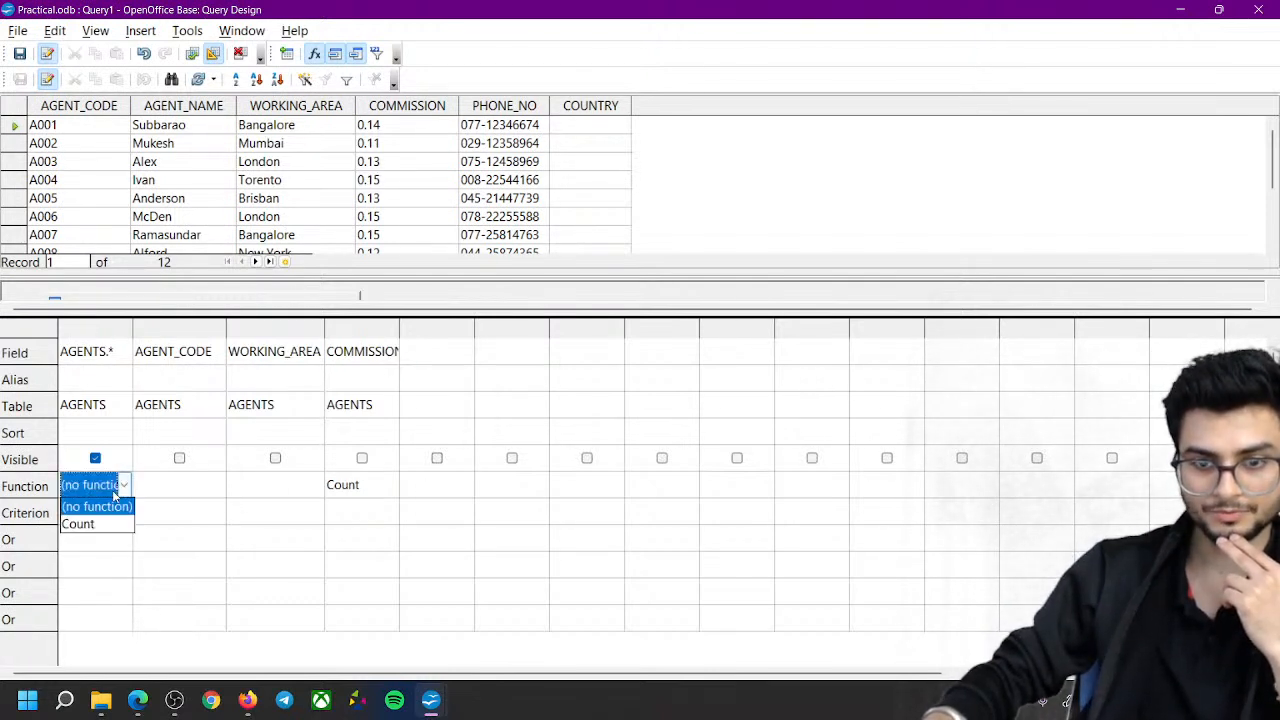
pyautogui.click(123, 493)
pyautogui.click(109, 484)
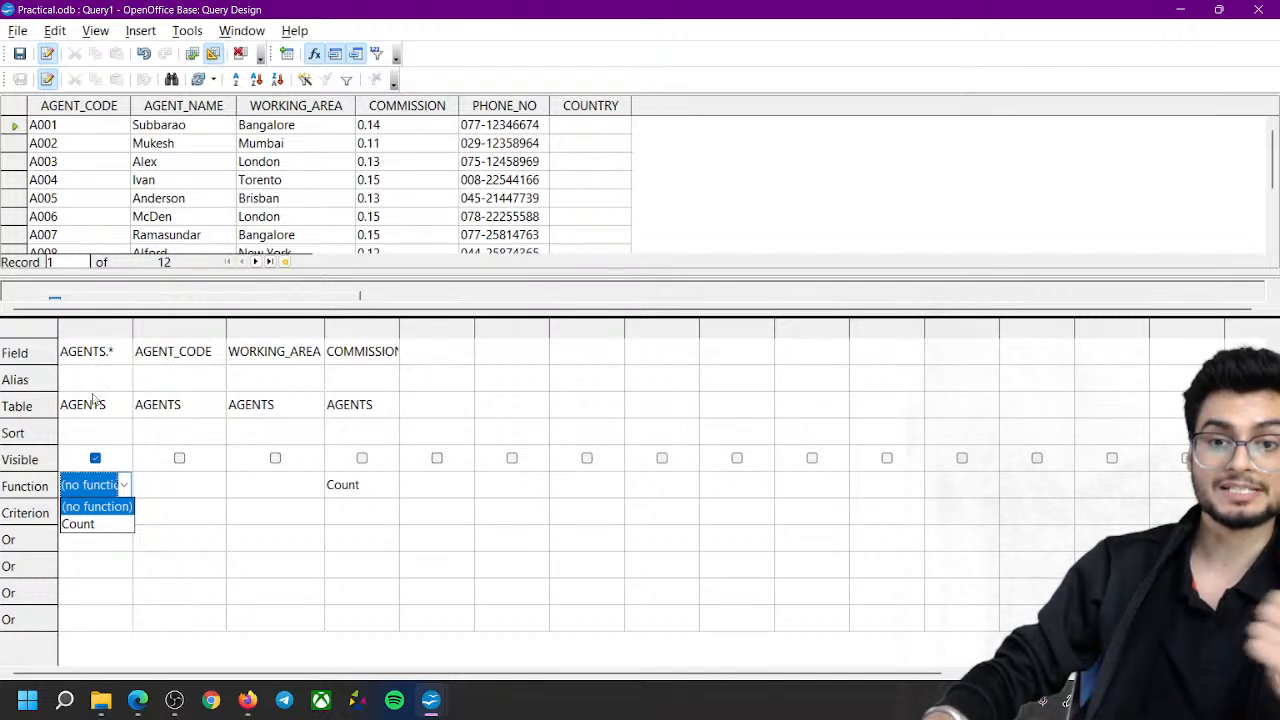
pyautogui.click(185, 495)
pyautogui.click(216, 490)
pyautogui.click(217, 487)
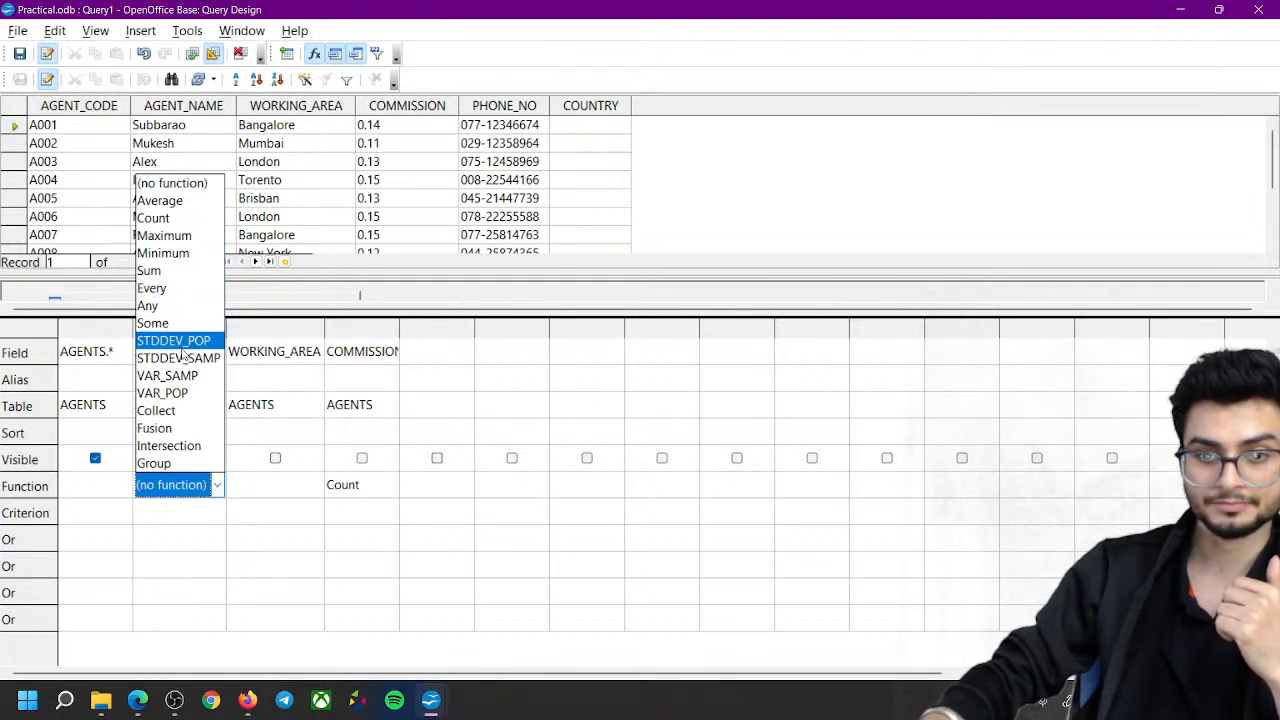
pyautogui.click(276, 508)
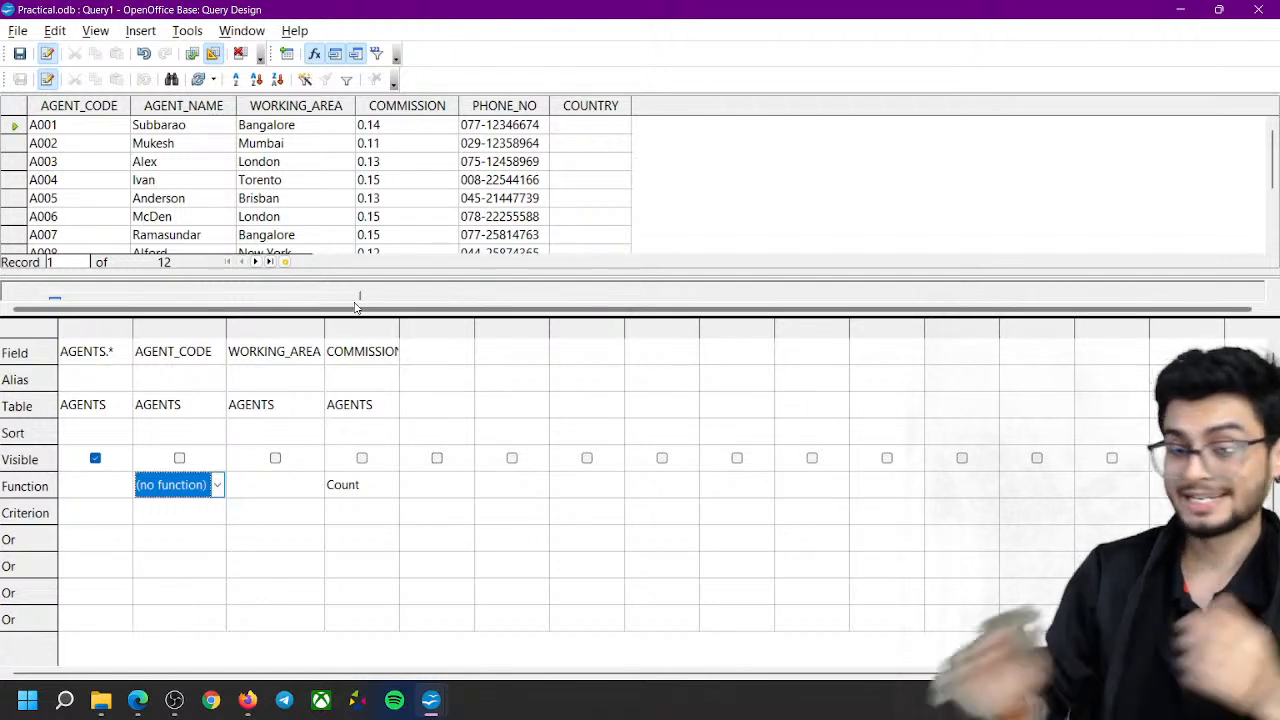
# Switch the query from Design View to SQL View and highlight the whole SELECT statement
pyautogui.click(214, 54)
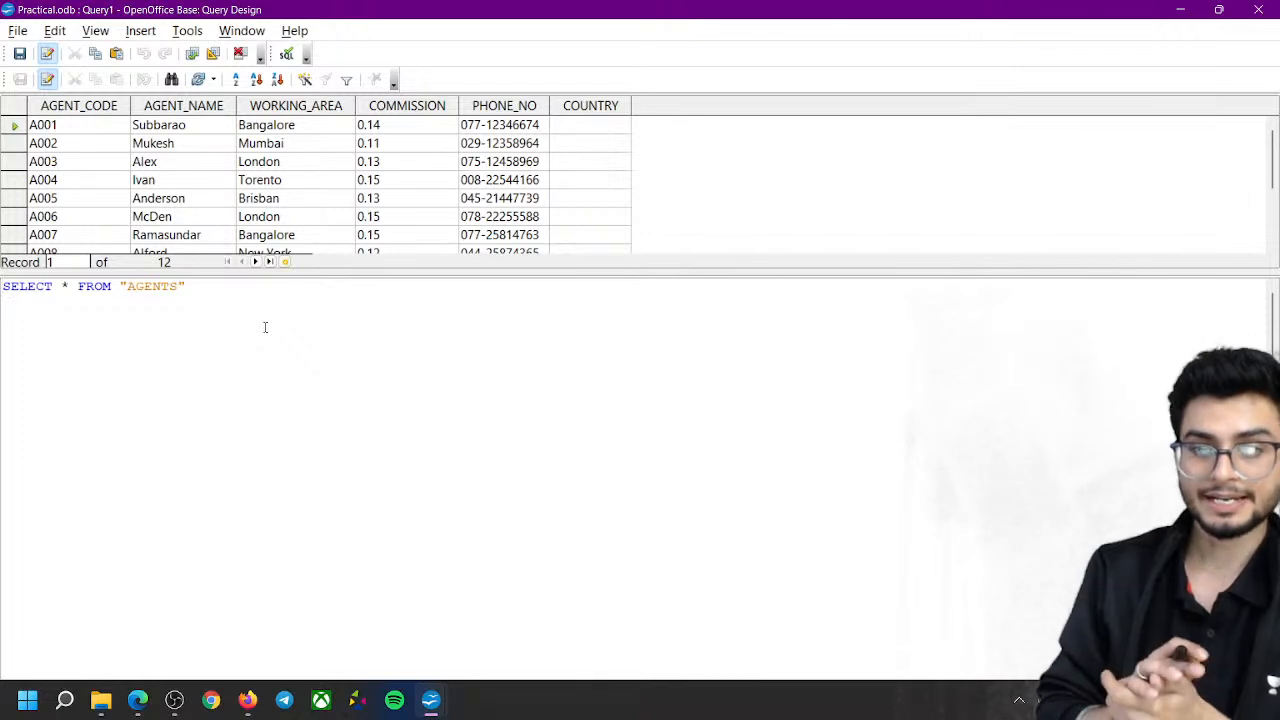
pyautogui.moveTo(211, 287); pyautogui.dragTo(3, 283)
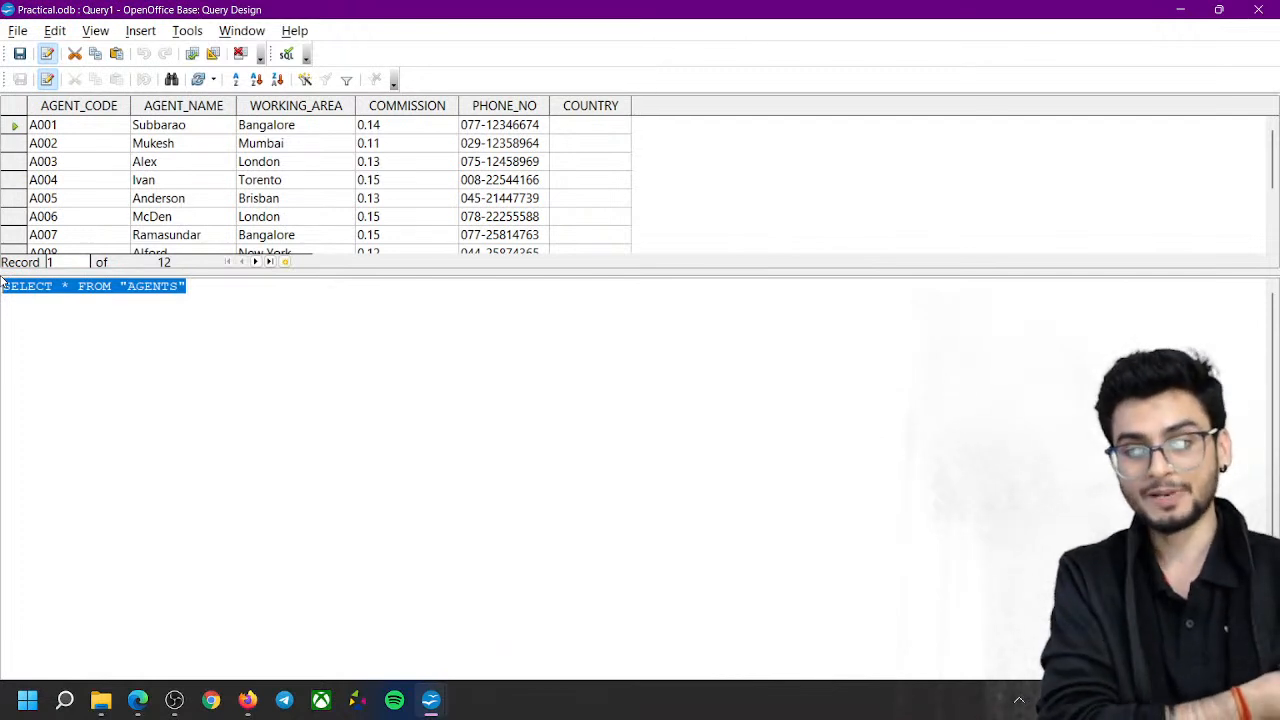
pyautogui.press('End')
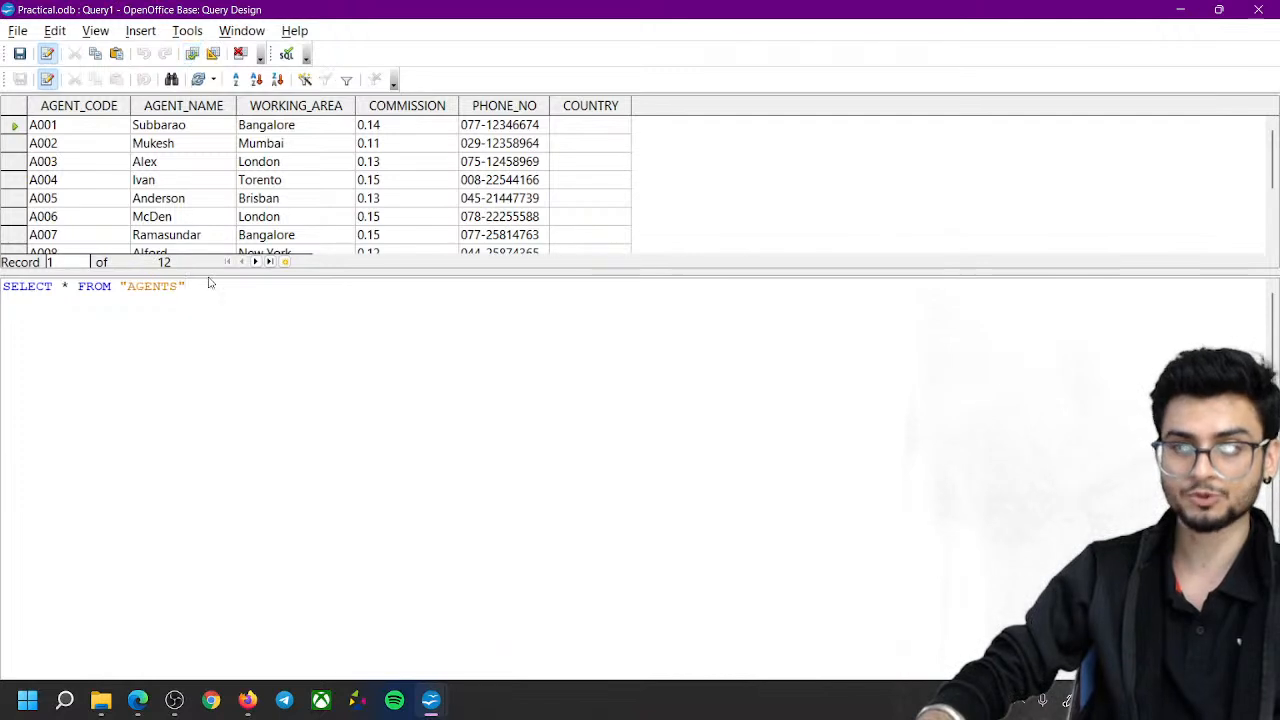
# Replace the asterisk in the SELECT statement with 'AGENT_CODE' in single quotes and run the query
pyautogui.doubleClick(65, 287)
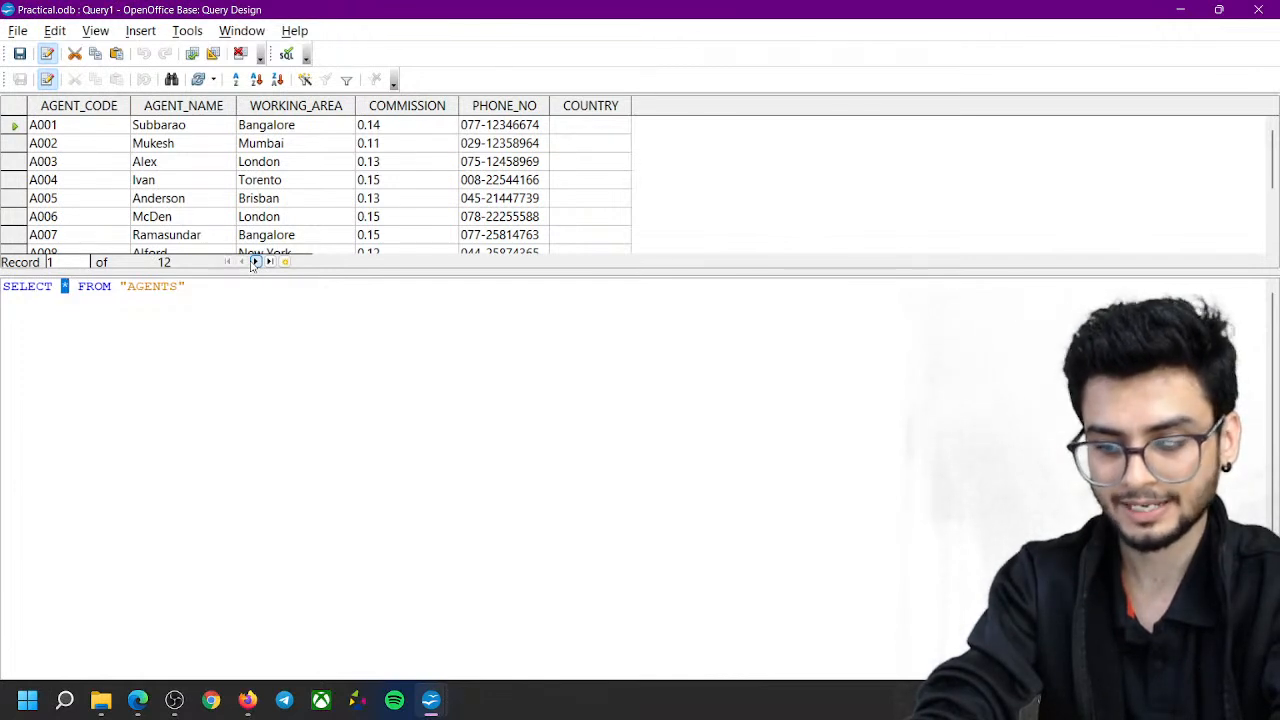
pyautogui.write("'AGENT_CODE")
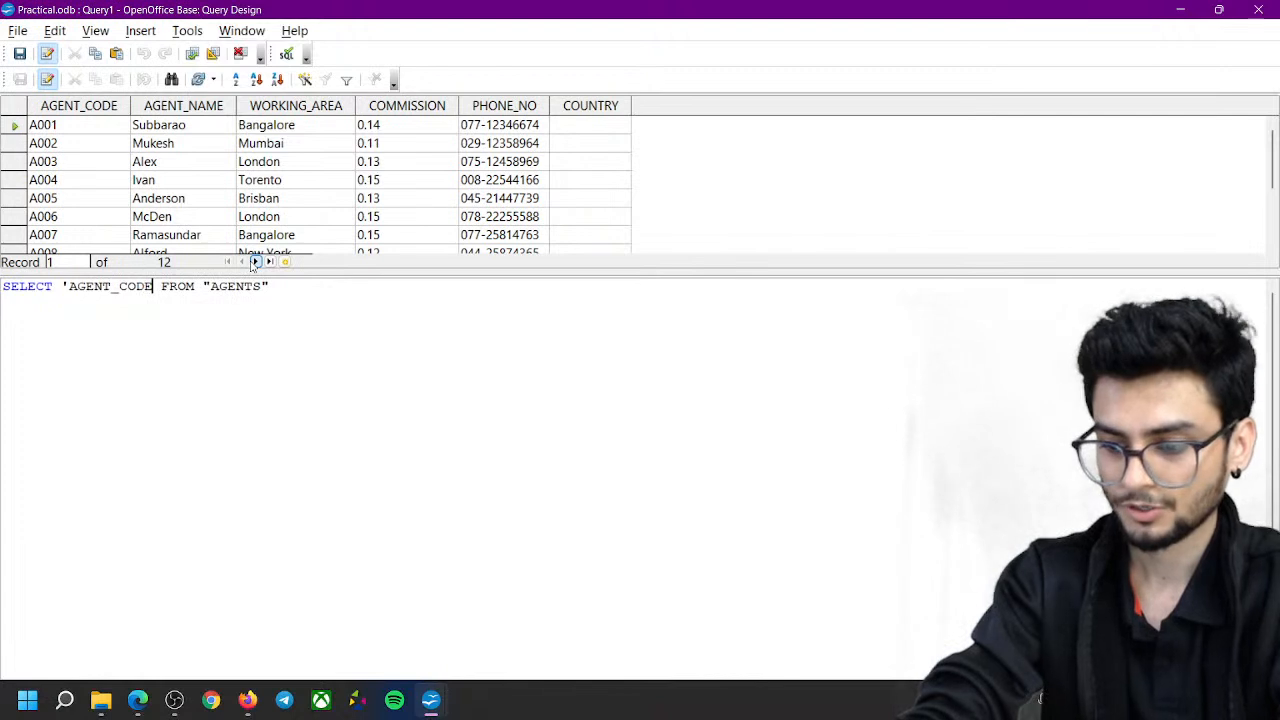
pyautogui.write("'")
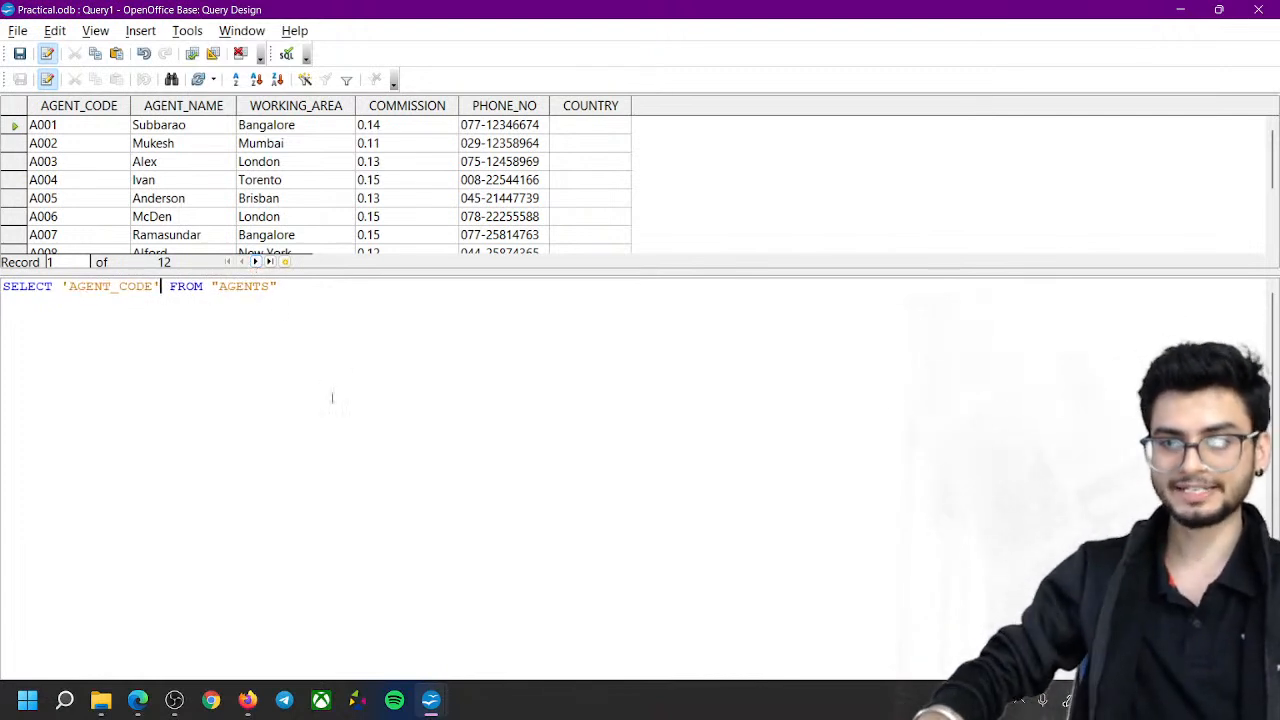
pyautogui.click(192, 53)
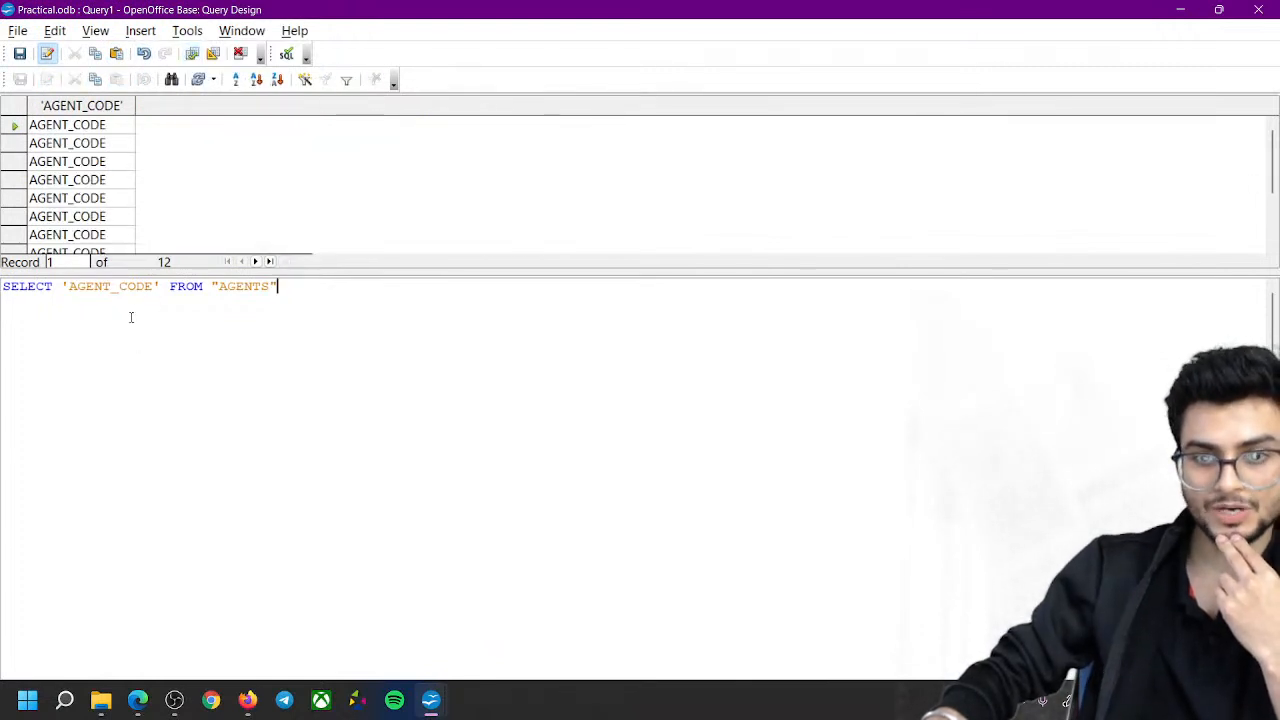
# Remove the single quotes around AGENT_CODE in the SQL statement and run the query again
pyautogui.press('BackSpace')
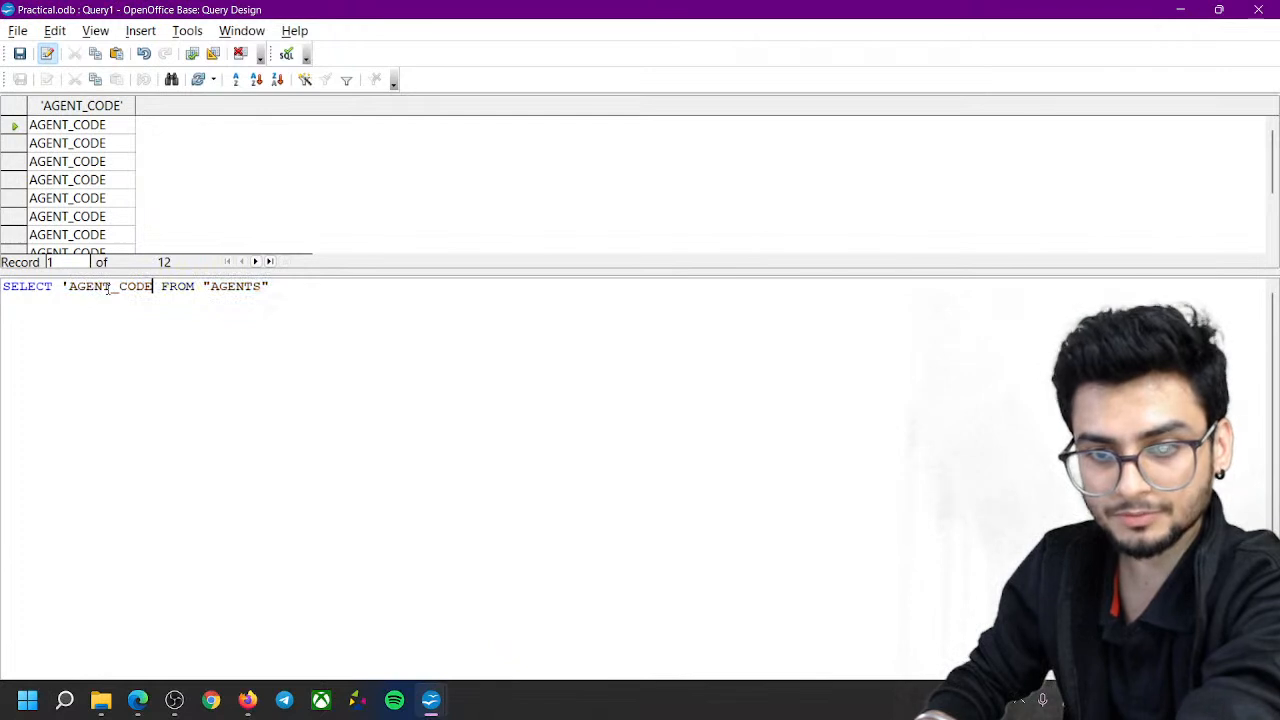
pyautogui.click(63, 286)
pyautogui.press('BackSpace')
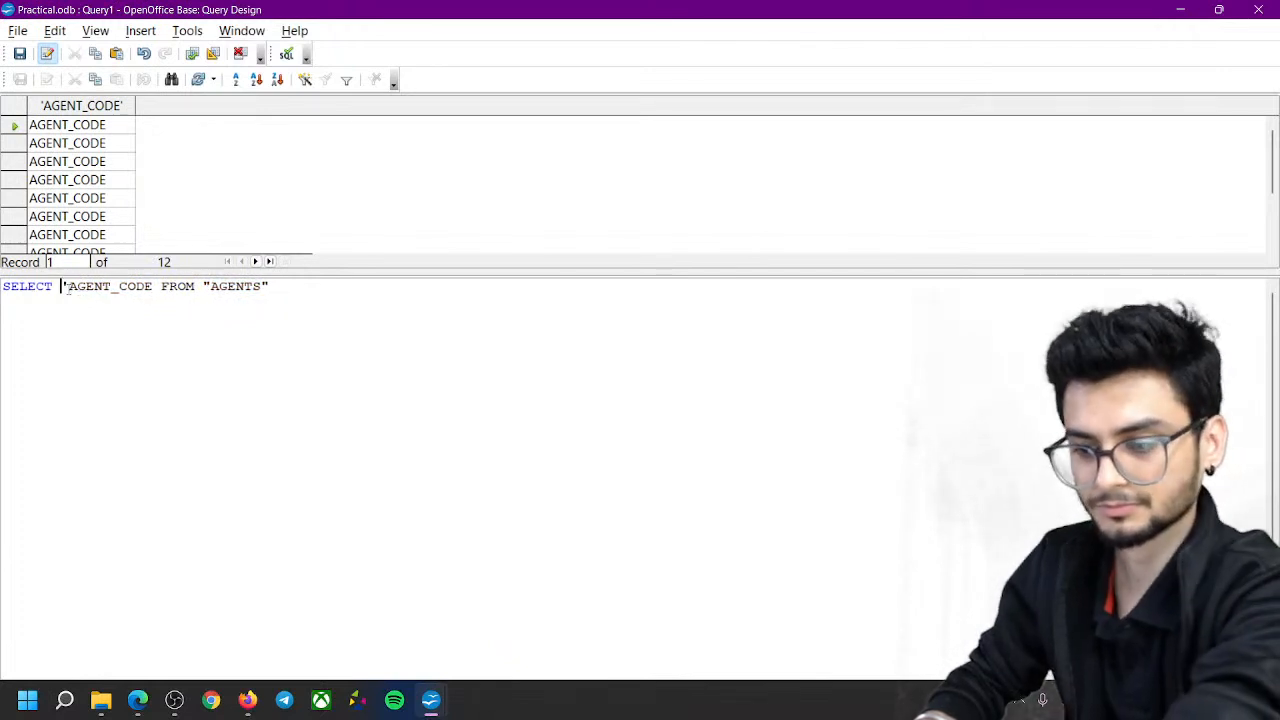
pyautogui.press('Delete')
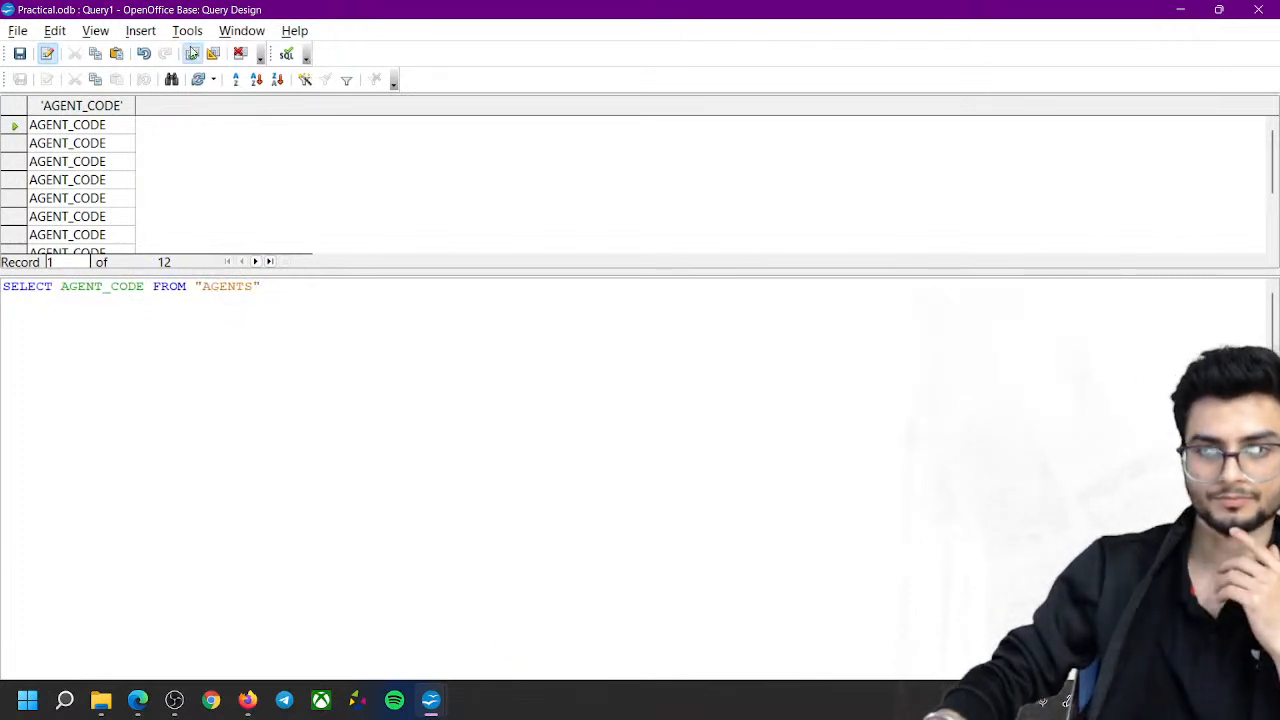
pyautogui.click(192, 53)
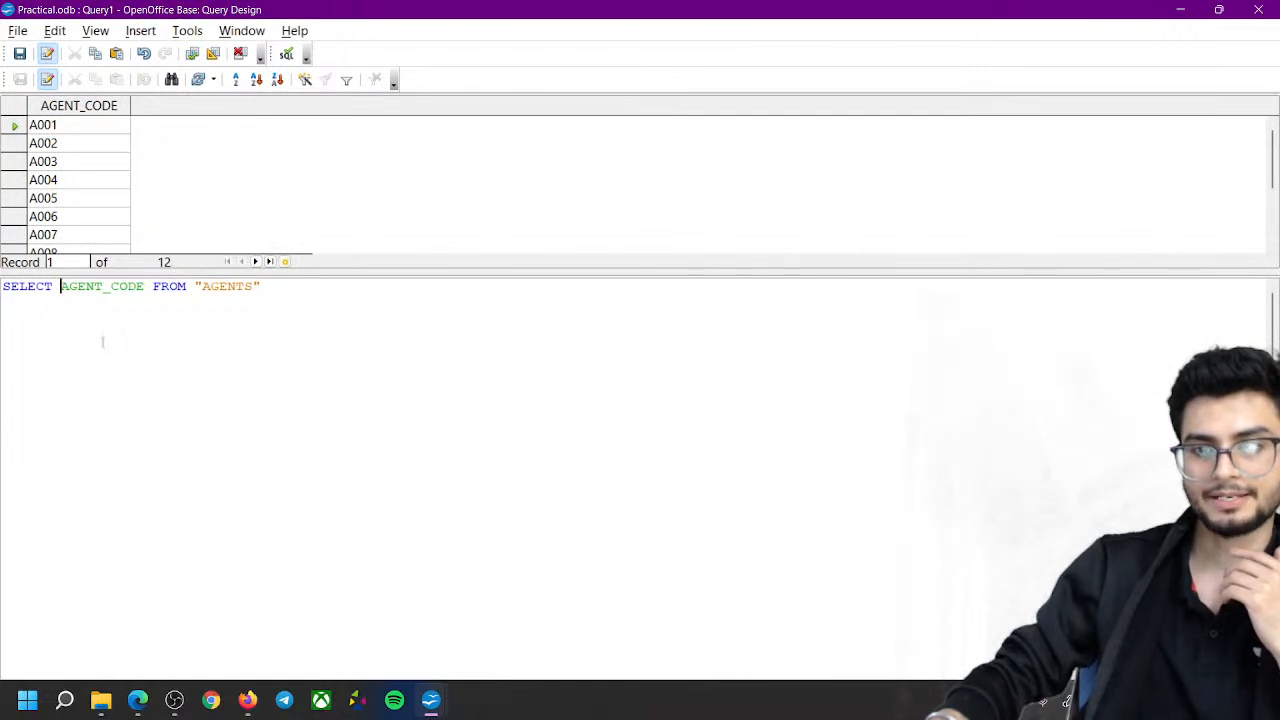
# Replace AGENT_CODE with COUNTRY in the SQL statement and run the query, keeping the query window open
pyautogui.moveTo(144, 288); pyautogui.dragTo(61, 288)
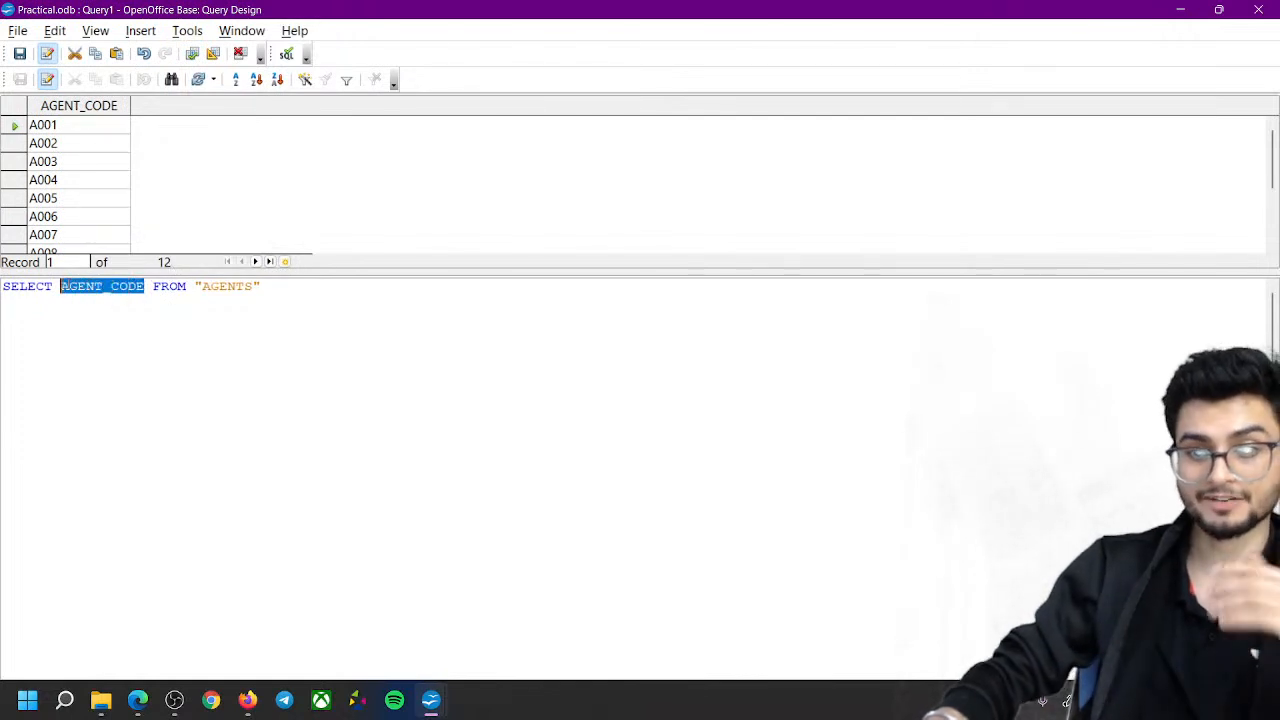
pyautogui.write('COUNTRY')
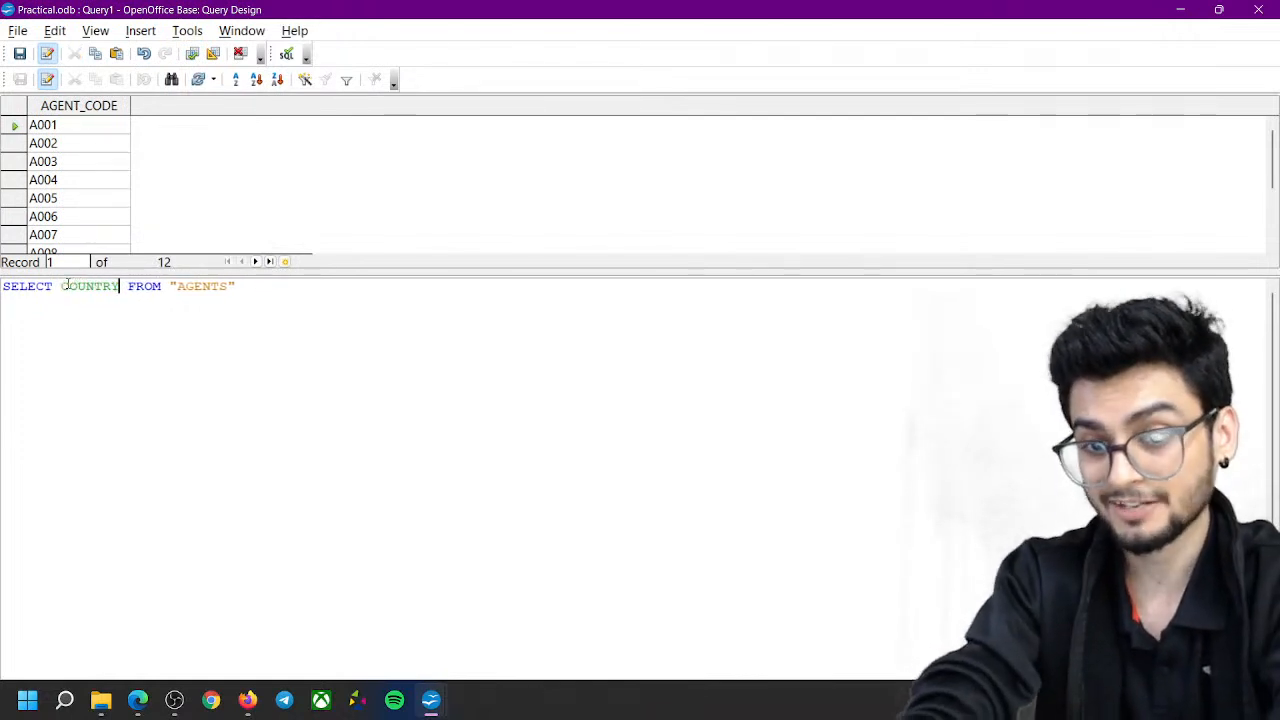
pyautogui.click(197, 59)
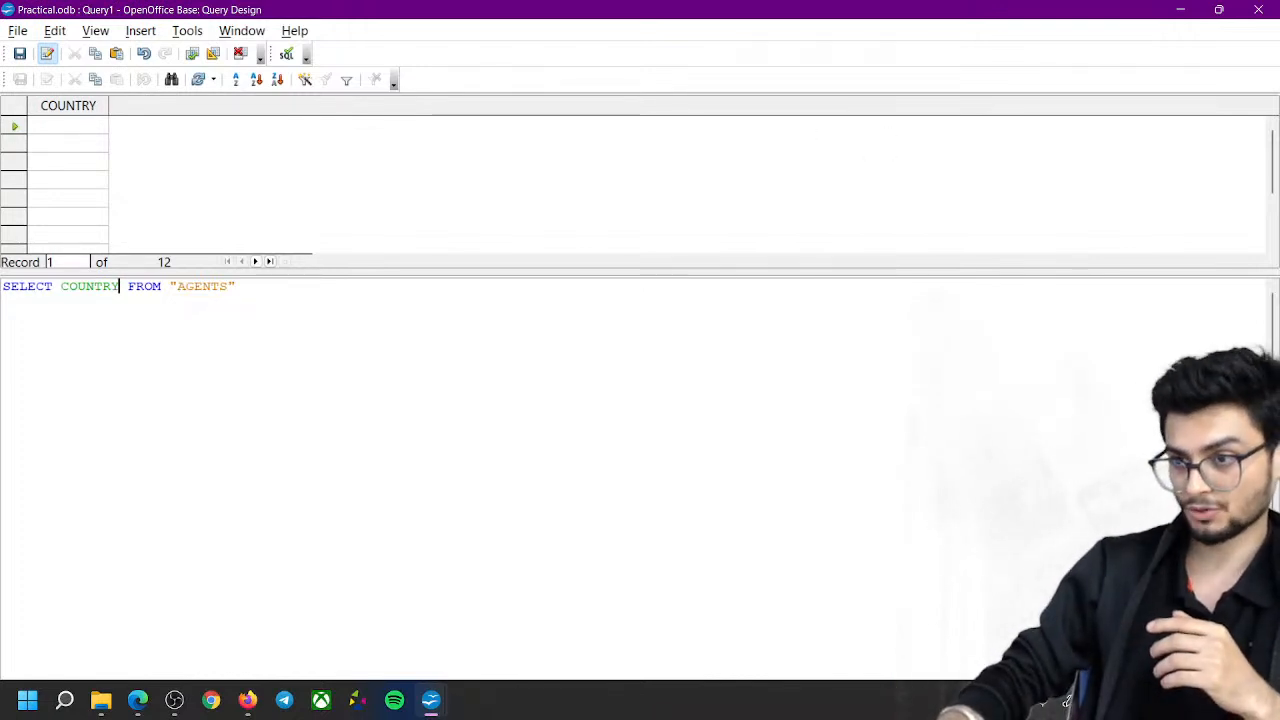
pyautogui.click(1258, 9)
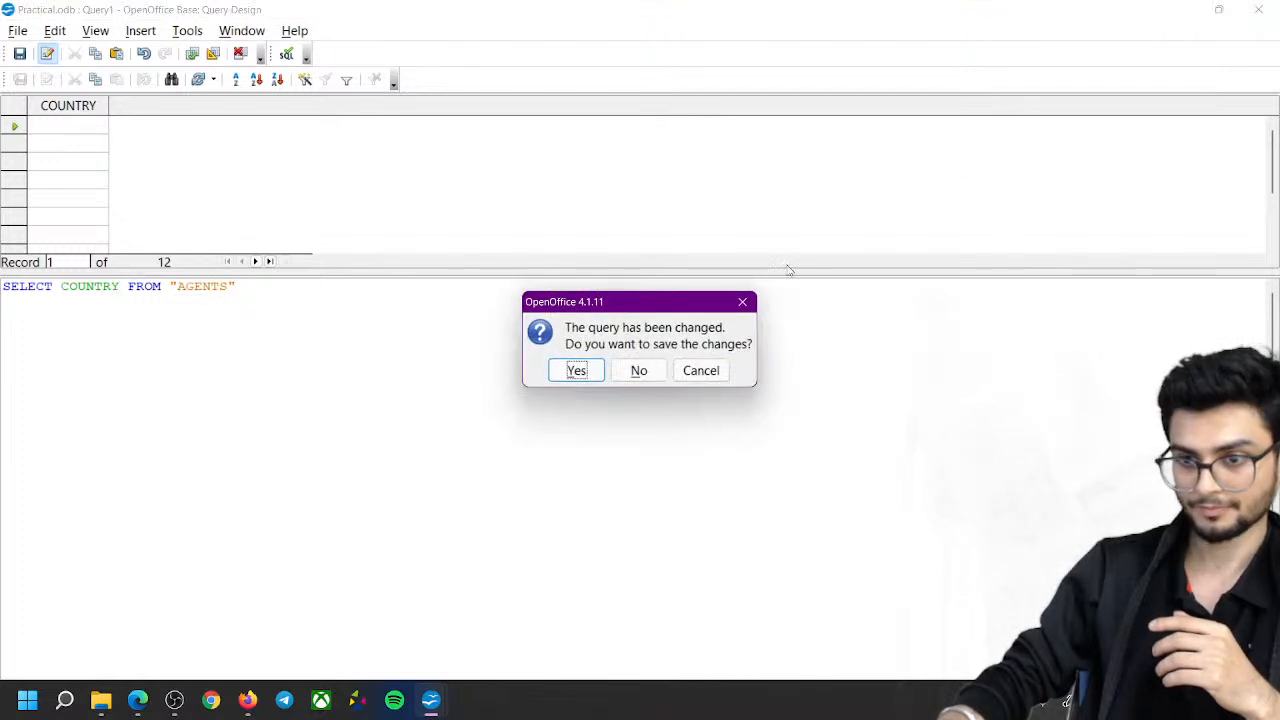
pyautogui.click(700, 370)
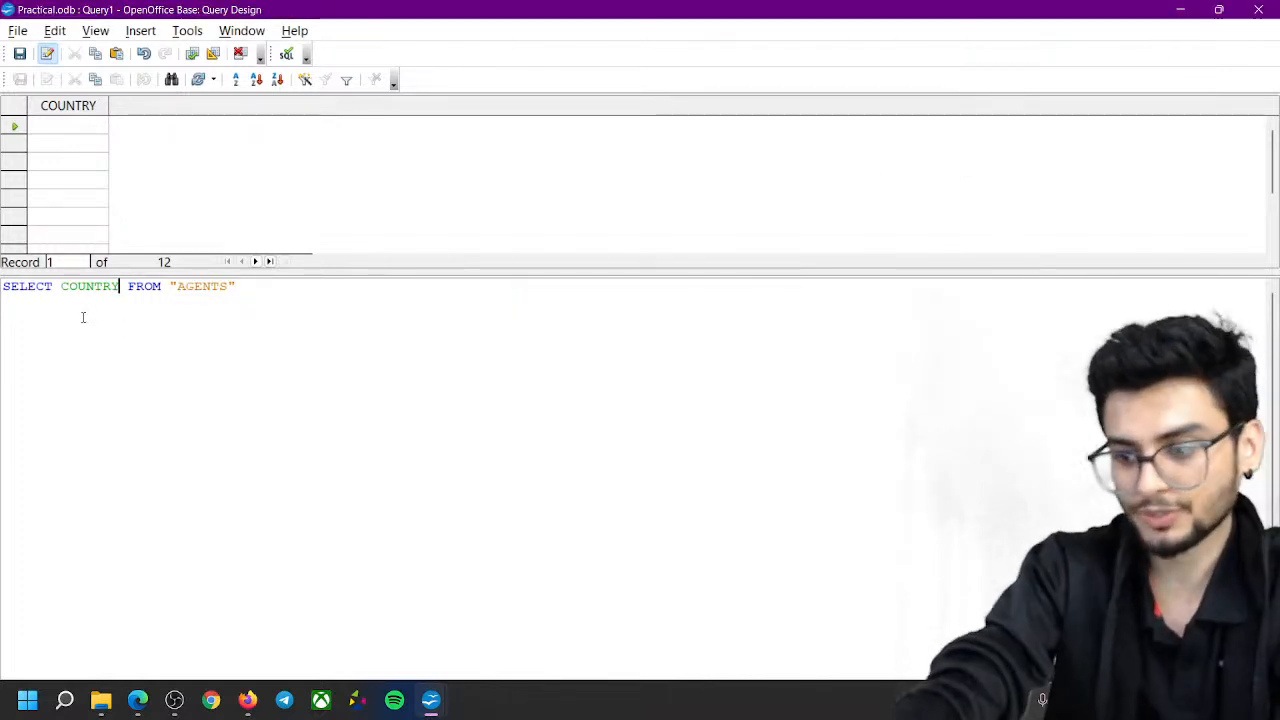
# Change the selected field from COUNTRY back to AGENT_CODE, run the query and look through the returned records
pyautogui.press('BackSpace')
pyautogui.press('BackSpace')
pyautogui.press('BackSpace')
pyautogui.press('BackSpace')
pyautogui.press('BackSpace')
pyautogui.press('BackSpace')
pyautogui.press('BackSpace')
pyautogui.write('AGENT_CODE')
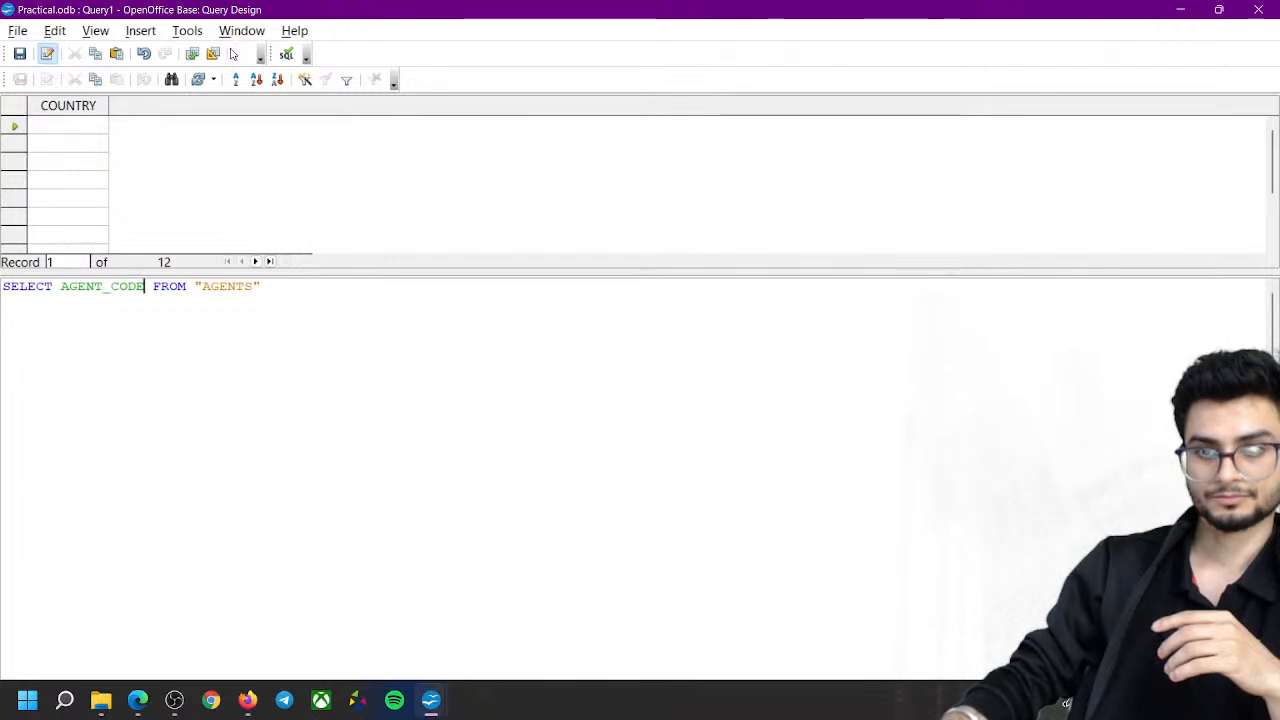
pyautogui.click(192, 53)
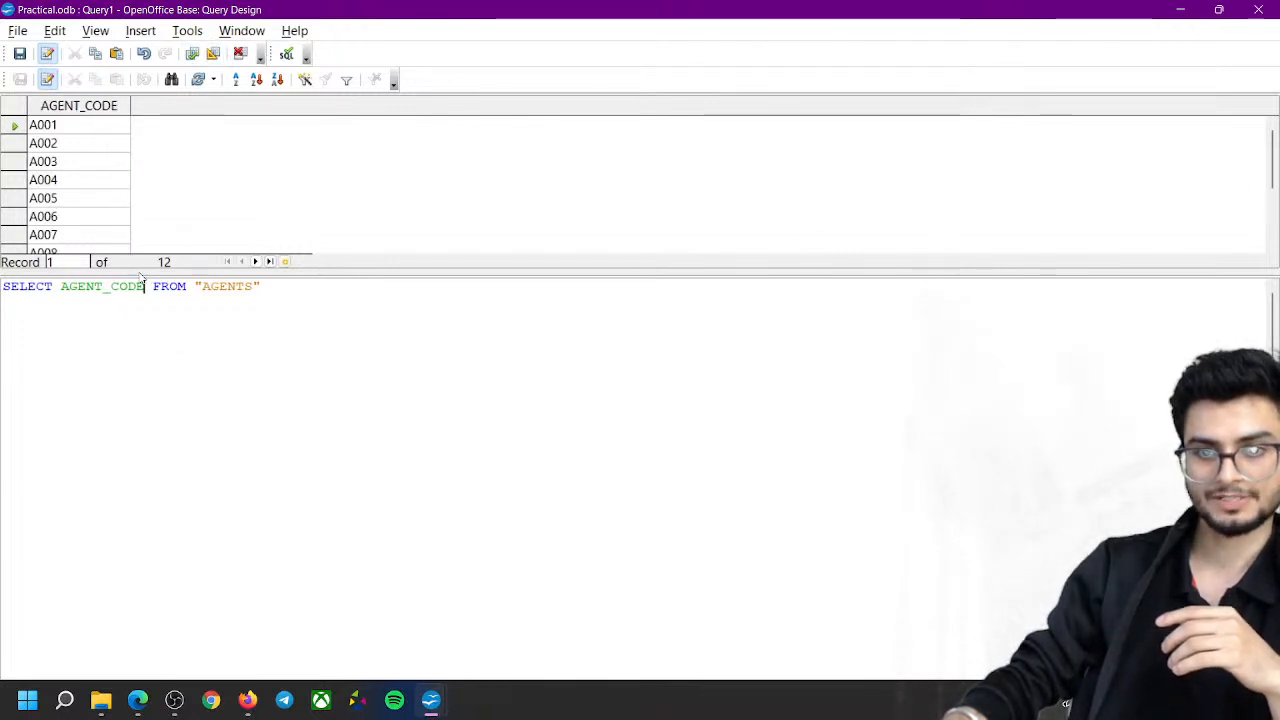
pyautogui.scroll(-2, 65, 165)
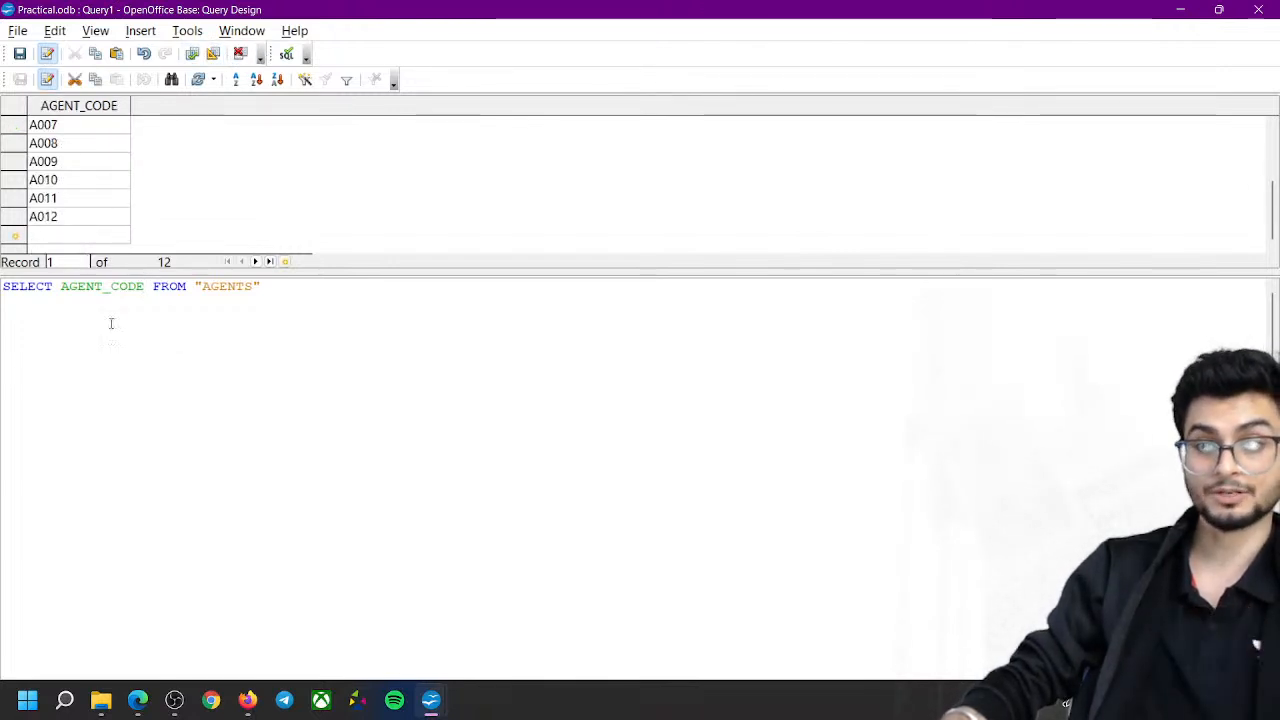
# Add COUNTRY after AGENT_CODE in the SELECT statement, separated by a comma, and run the two-field query
pyautogui.click(147, 288)
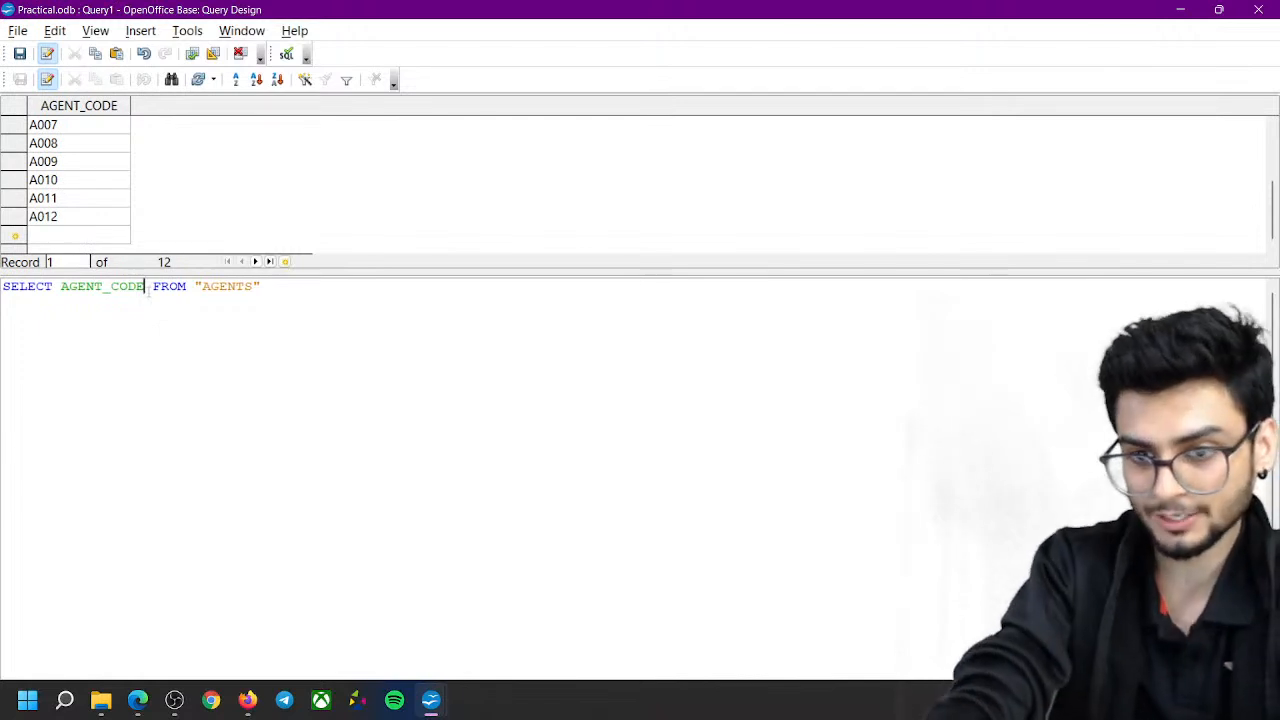
pyautogui.write(', COUNTR')
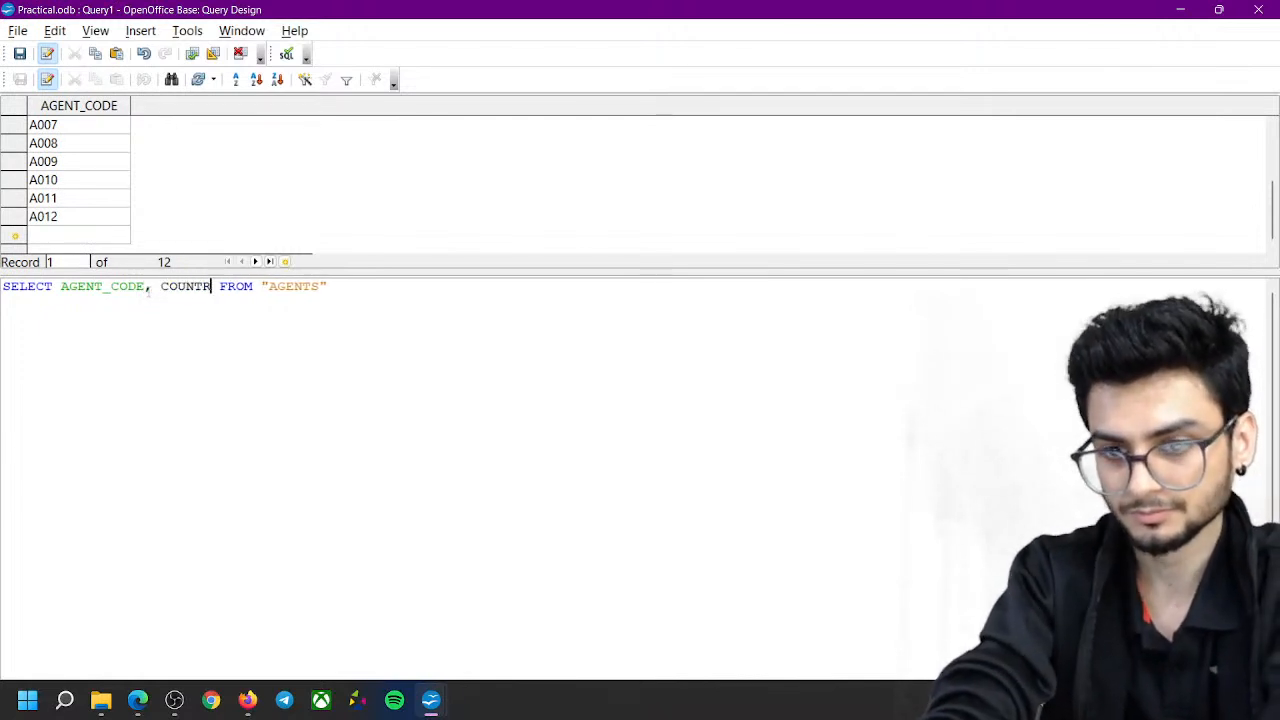
pyautogui.write('Y')
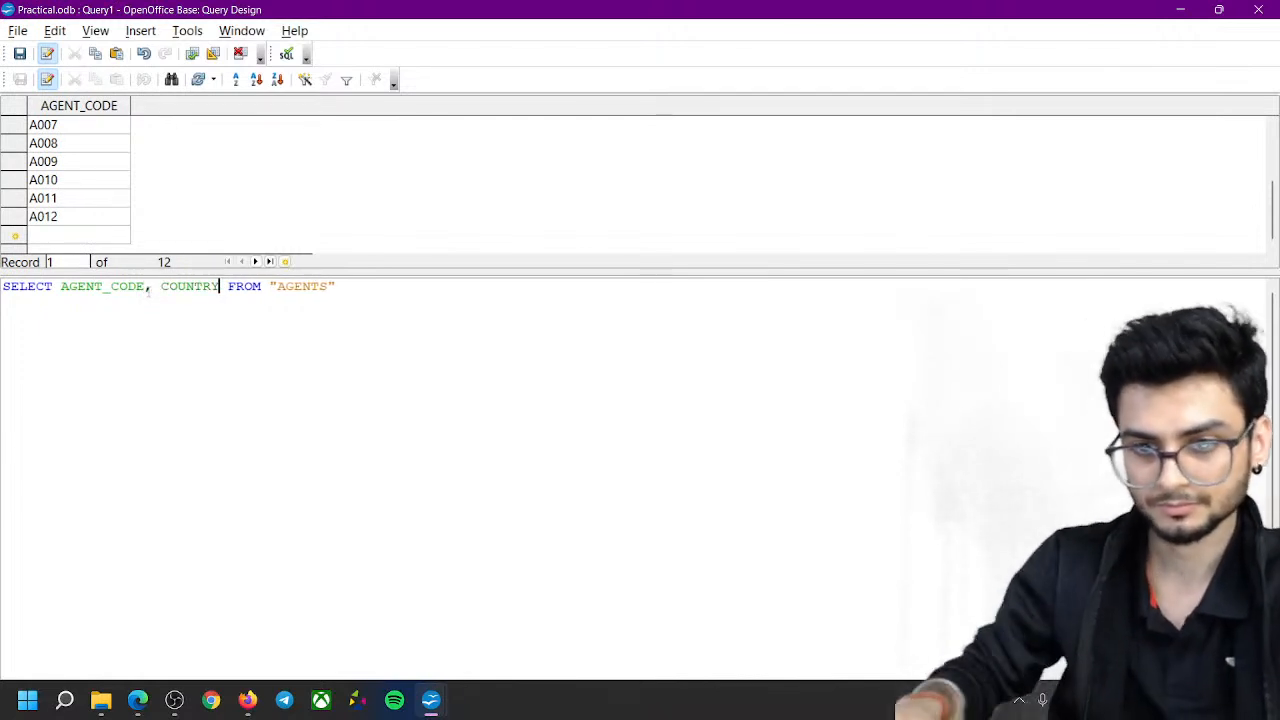
pyautogui.click(192, 53)
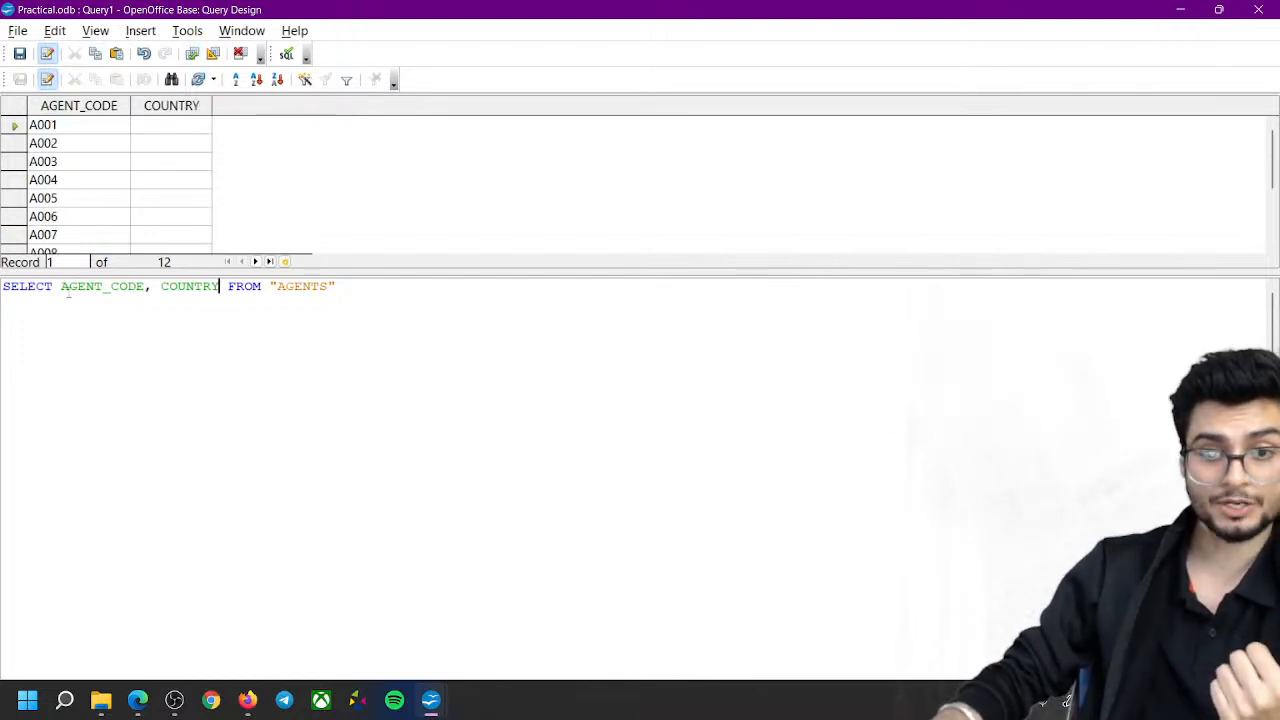
pyautogui.moveTo(60, 291); pyautogui.dragTo(233, 297)
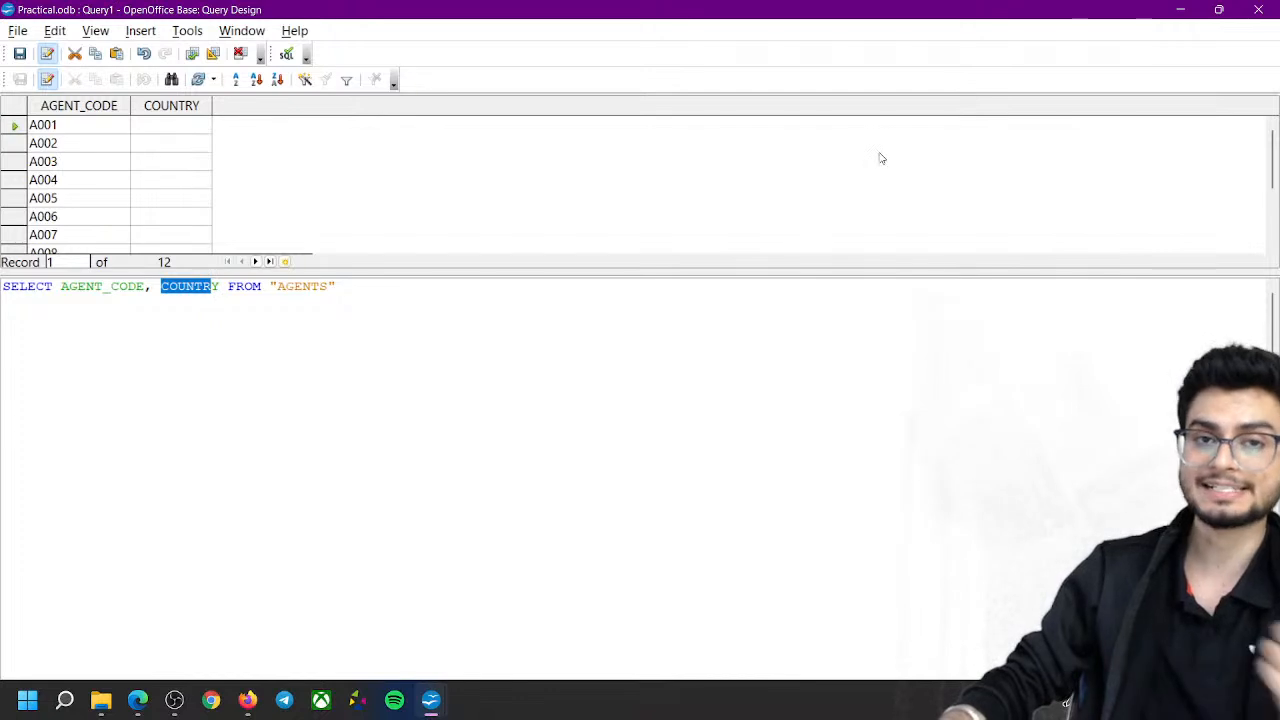
# Close the AGENT_CODE and COUNTRY query without saving its changes
pyautogui.click(457, 364)
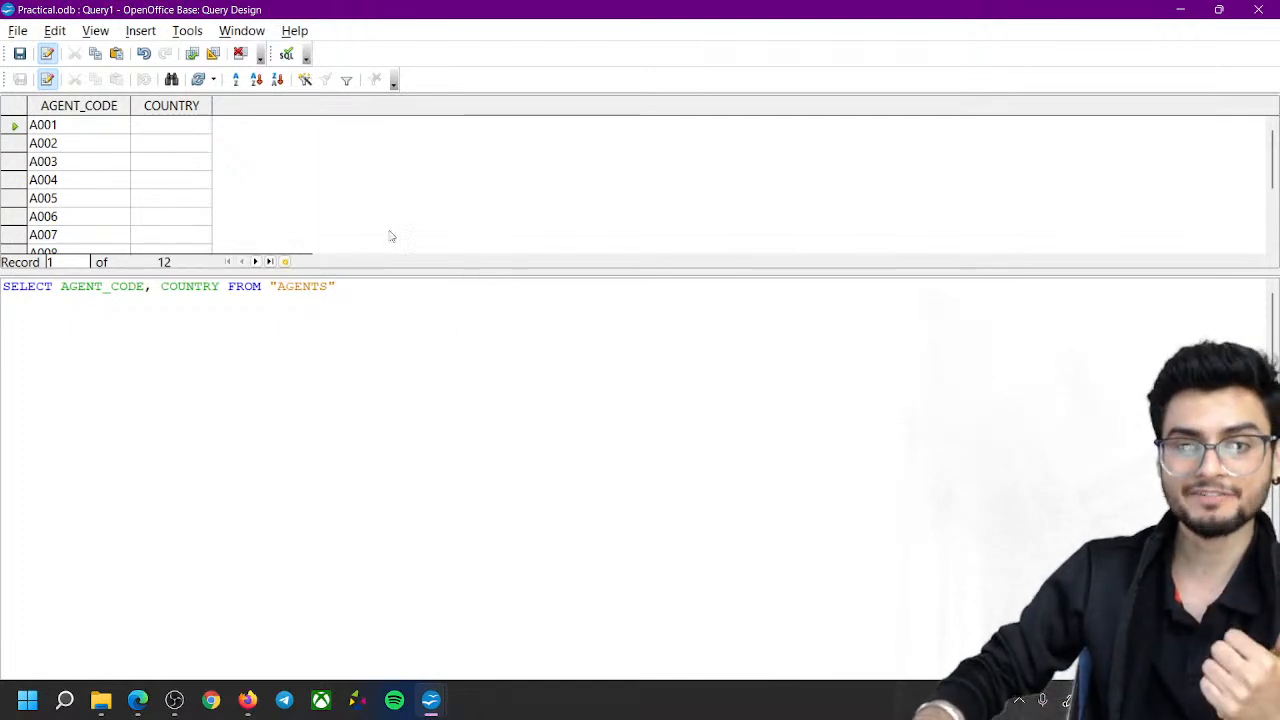
pyautogui.moveTo(53, 287); pyautogui.dragTo(2, 287)
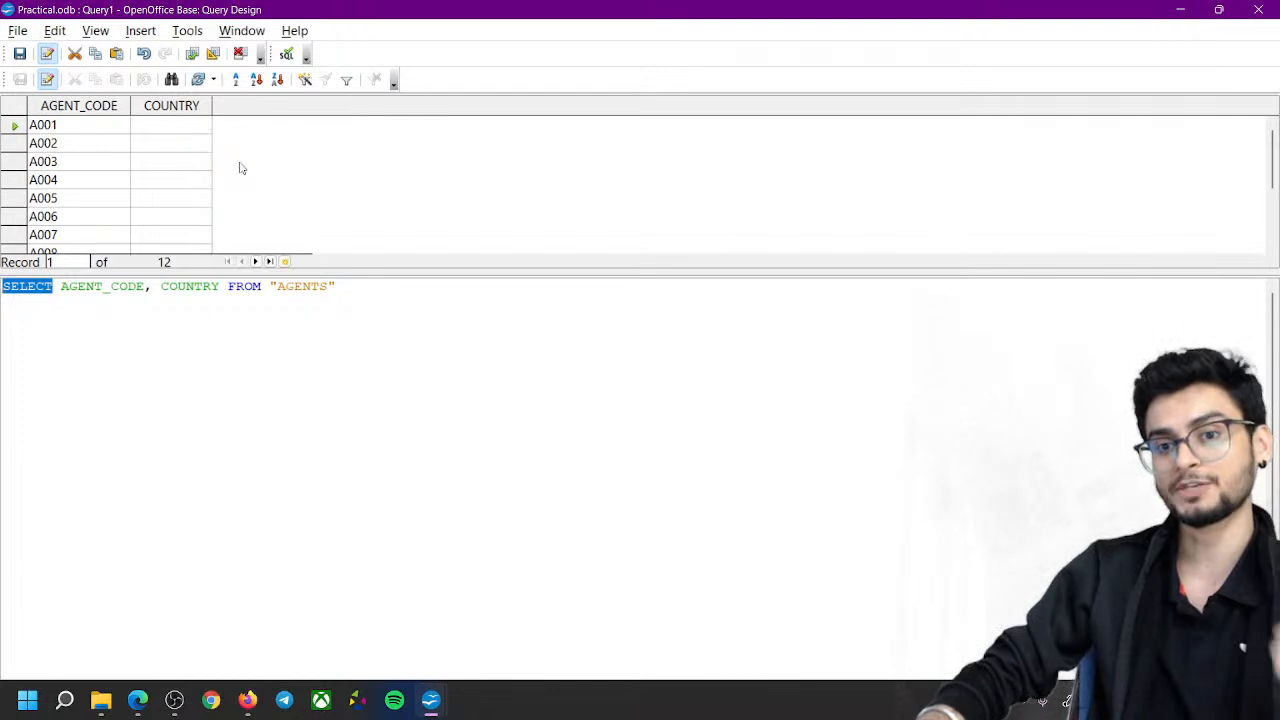
pyautogui.click(1257, 10)
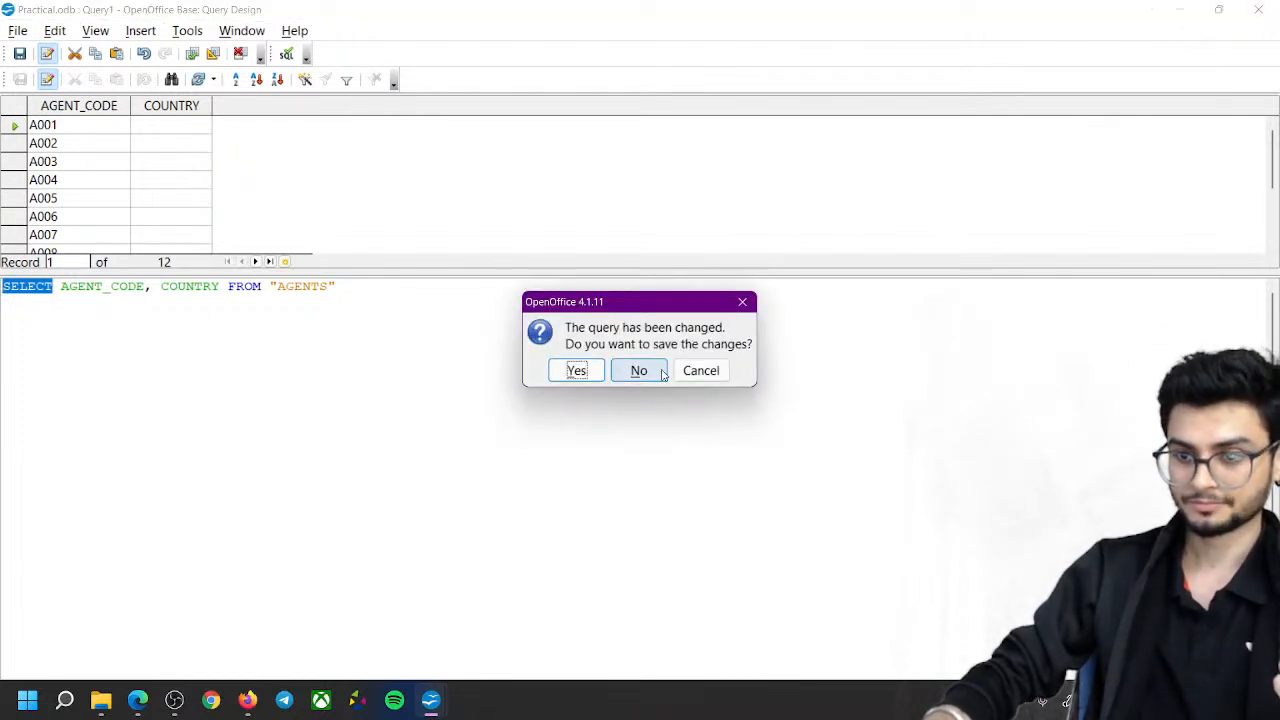
pyautogui.click(616, 376)
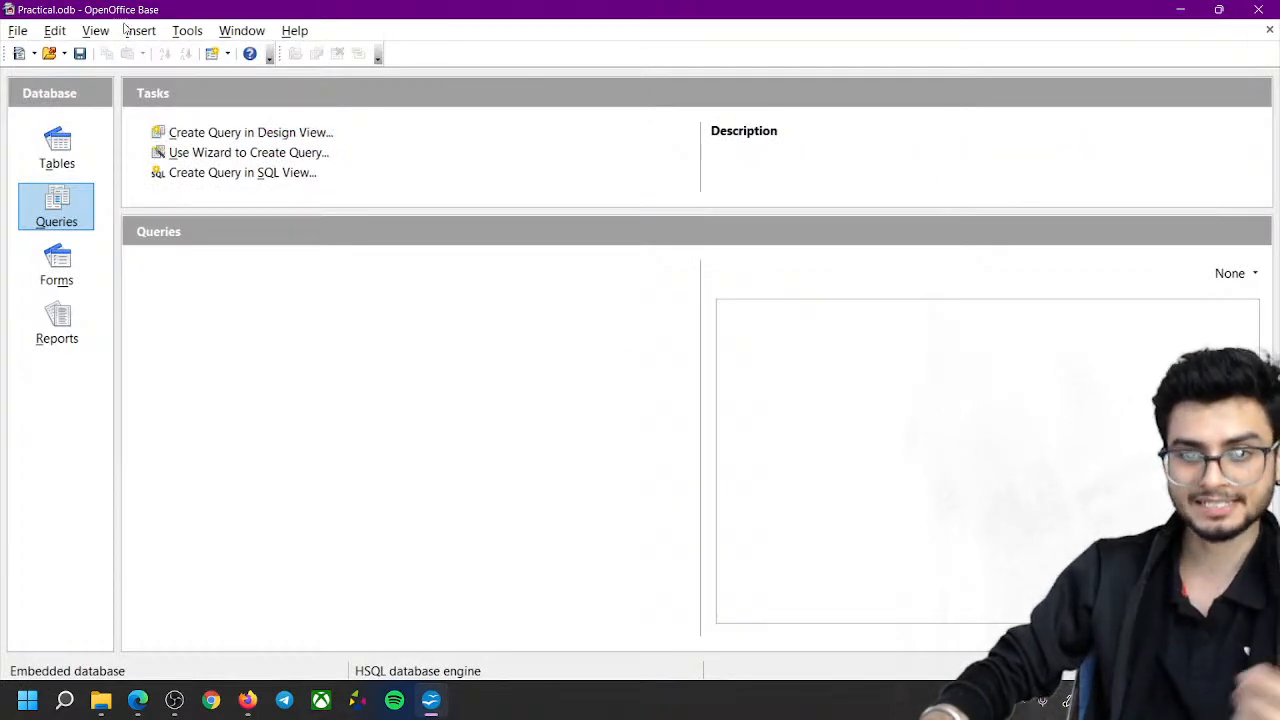
# Try to execute the SQL command "DROP from AGENTS COUNTRY" directly on the database, and close the SQL statement dialog
pyautogui.click(138, 31)
pyautogui.moveTo(181, 34)
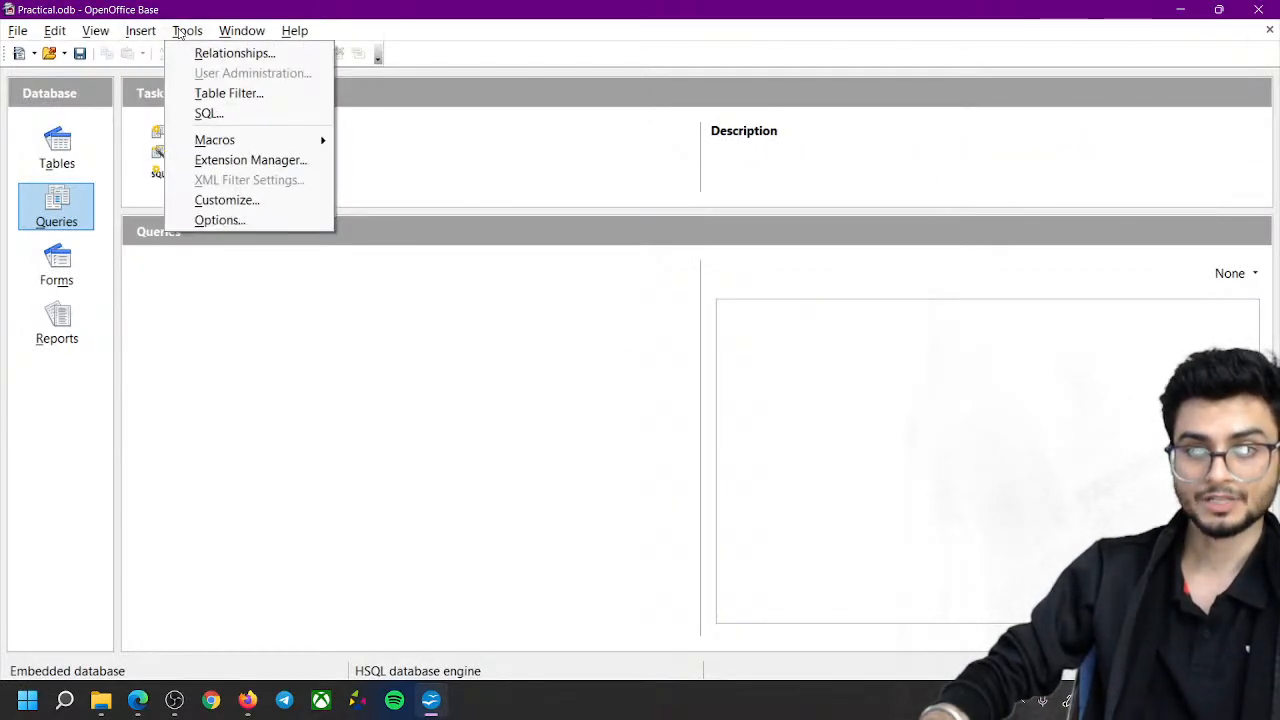
pyautogui.click(210, 115)
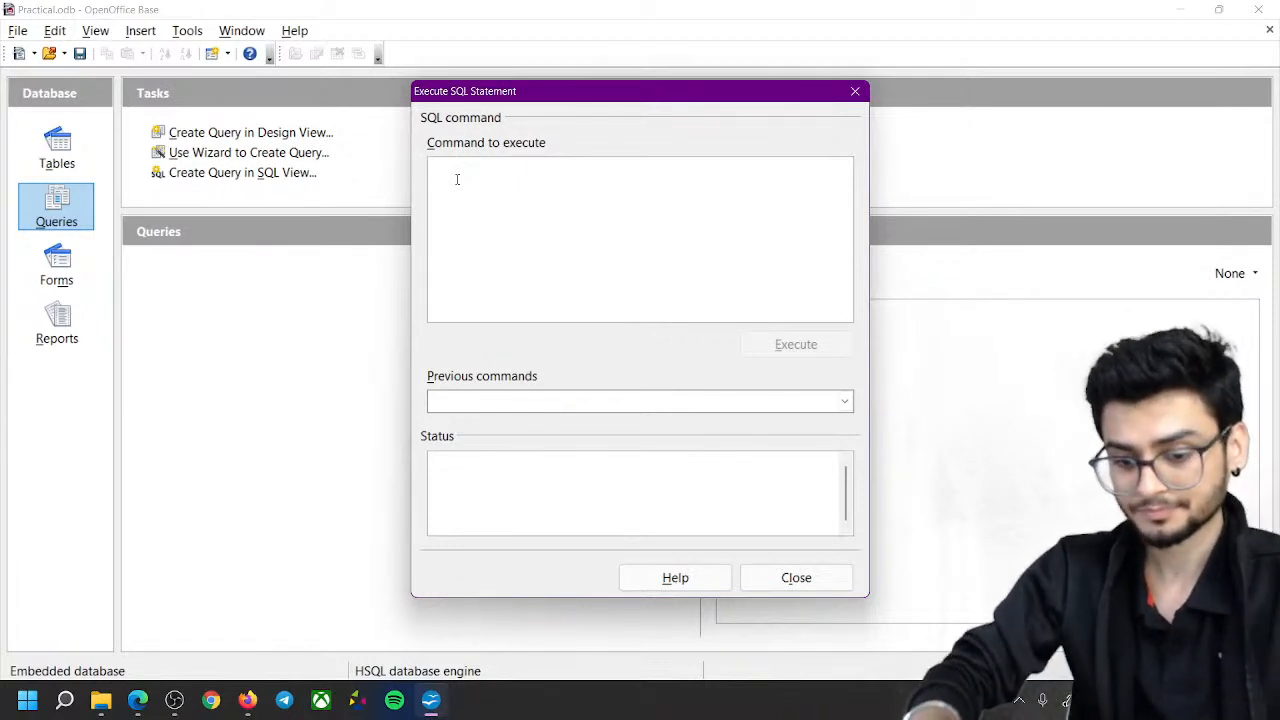
pyautogui.write('DRO')
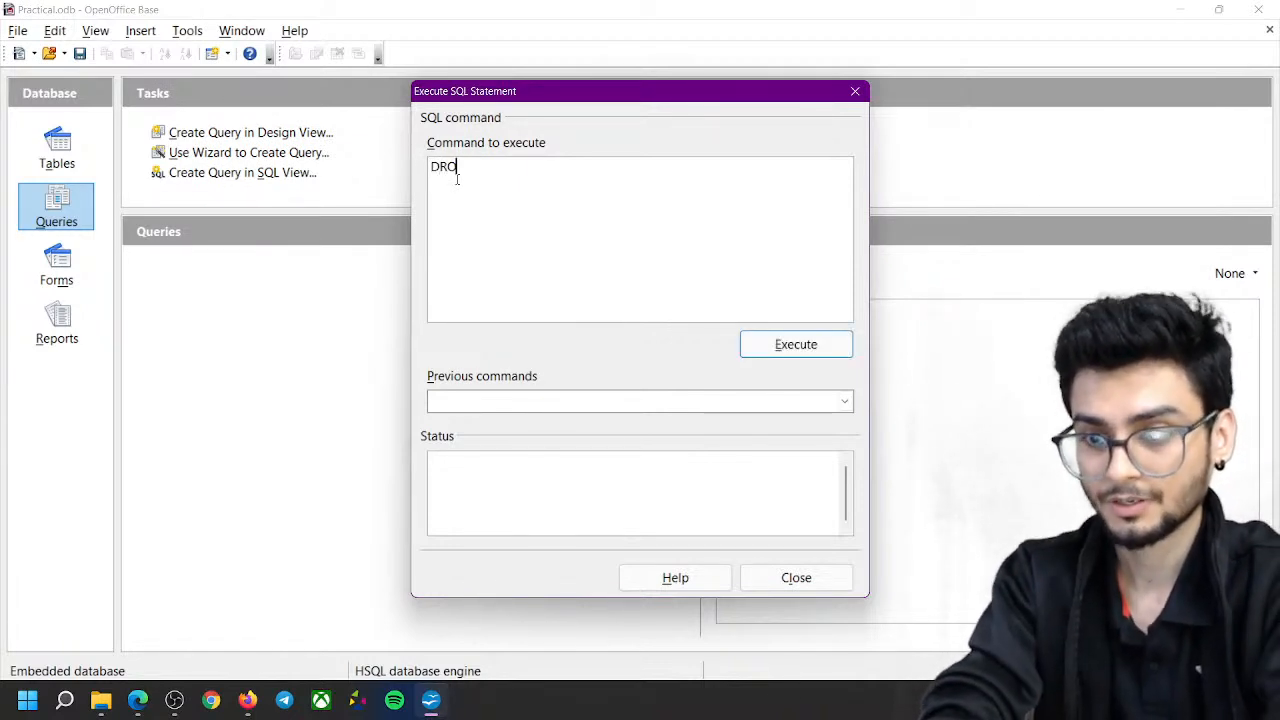
pyautogui.write('P from ')
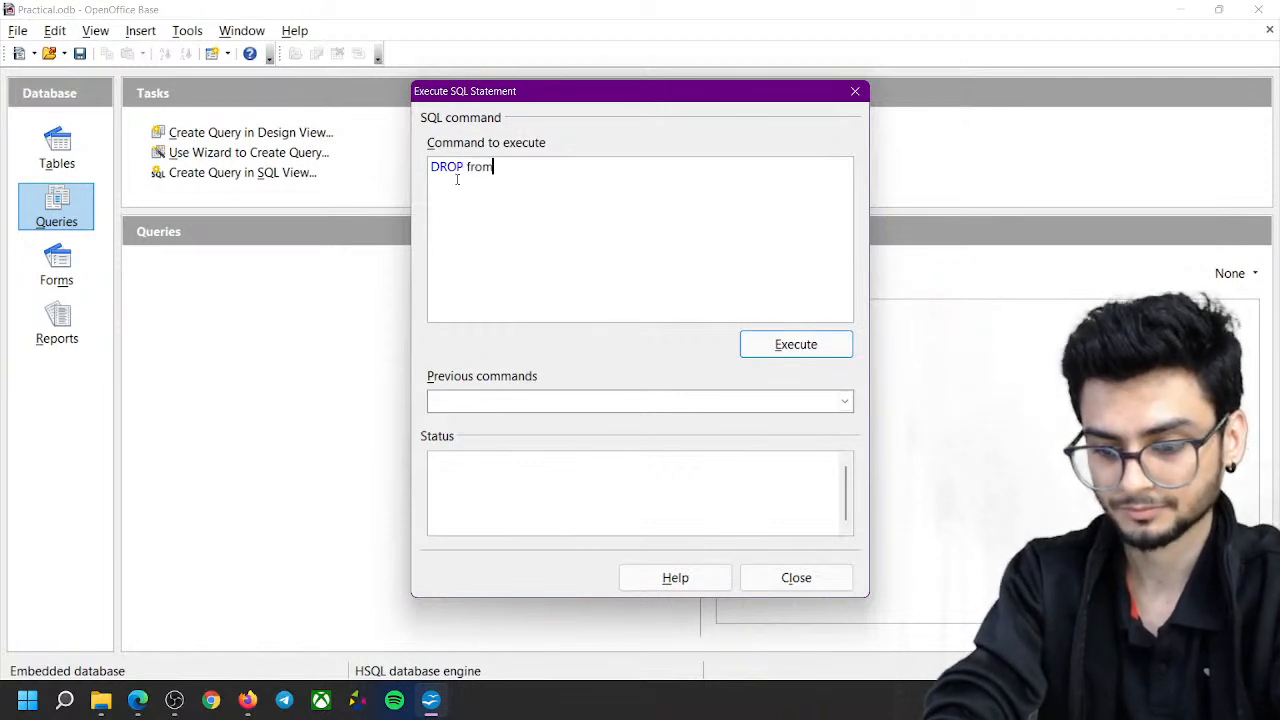
pyautogui.write('AGENTS')
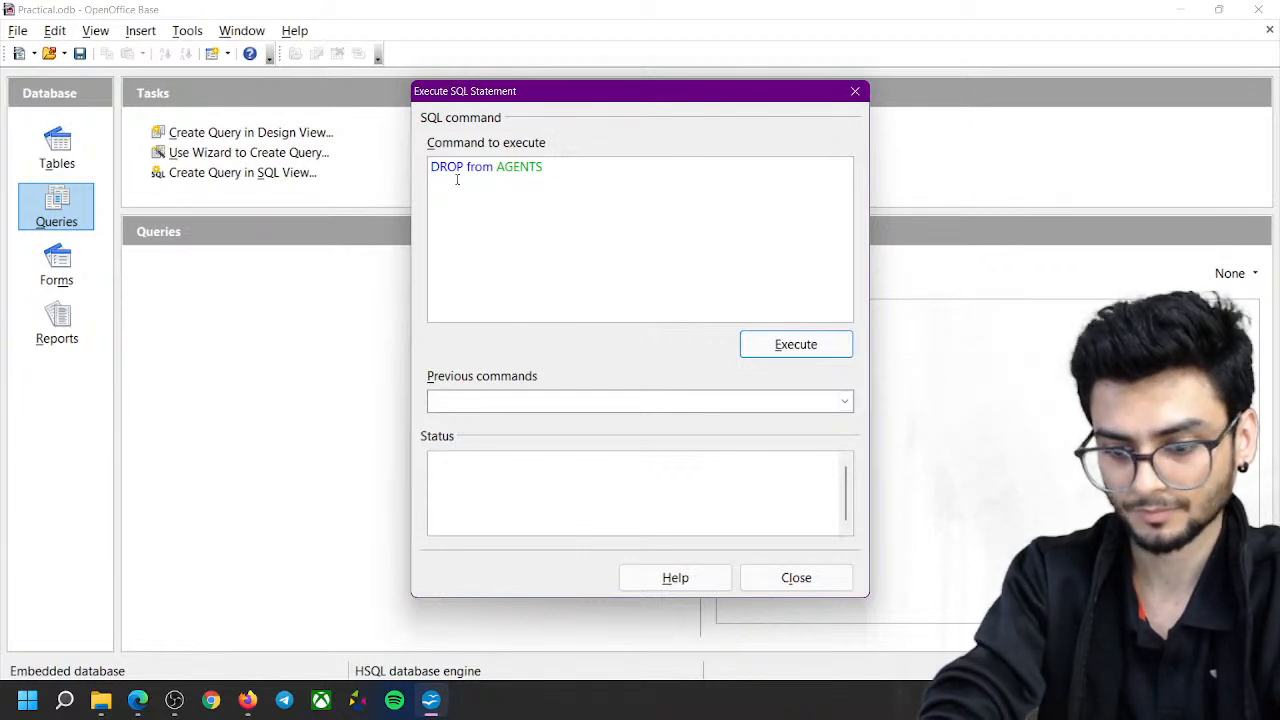
pyautogui.write('COU')
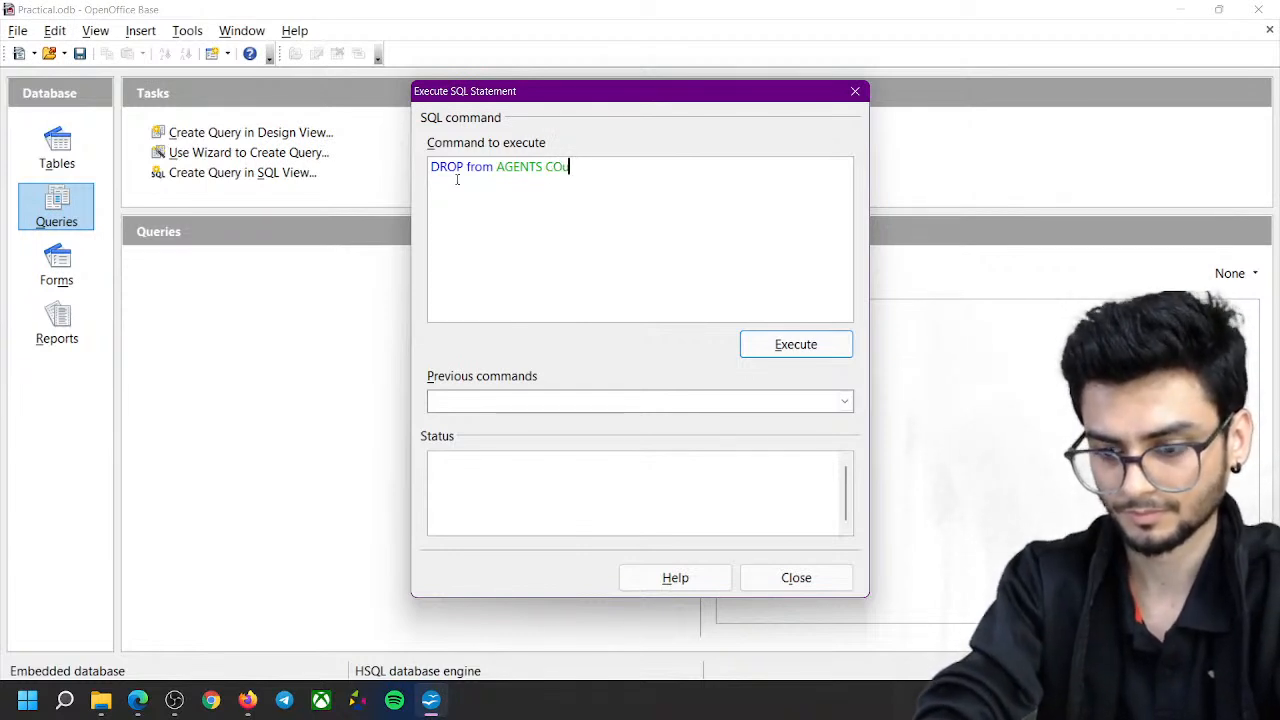
pyautogui.write('UNTRY')
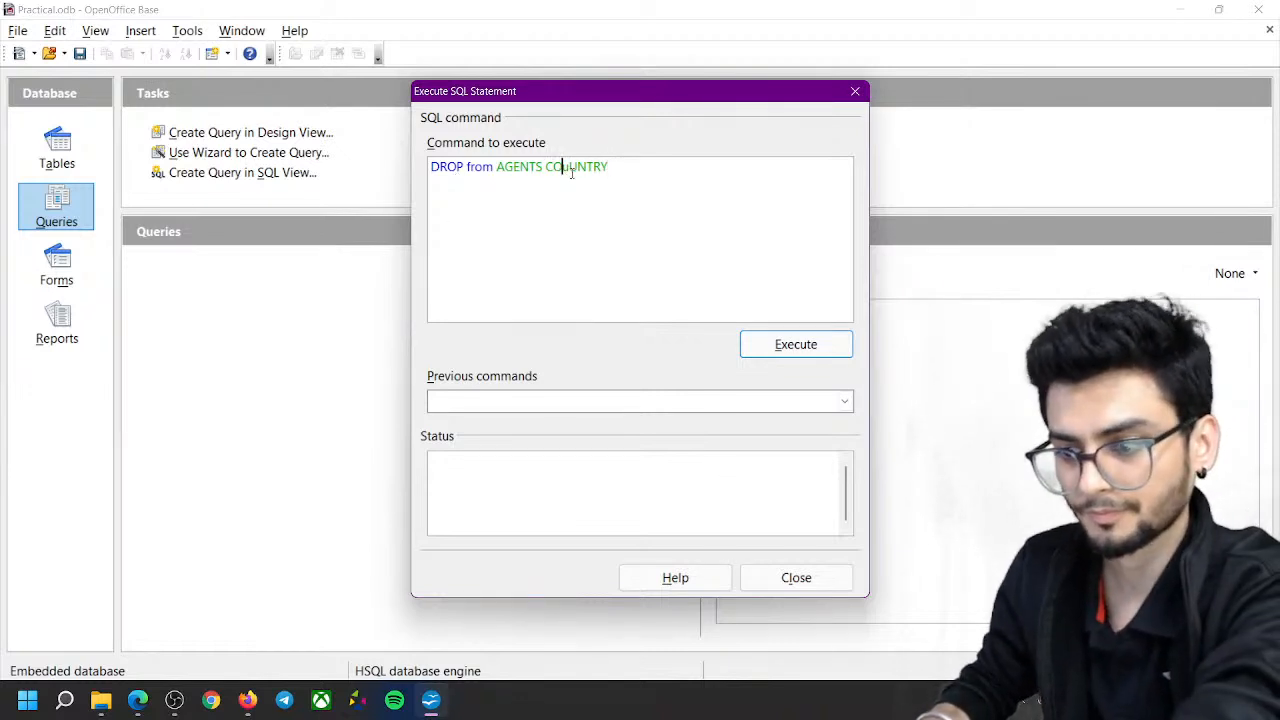
pyautogui.press('Delete')
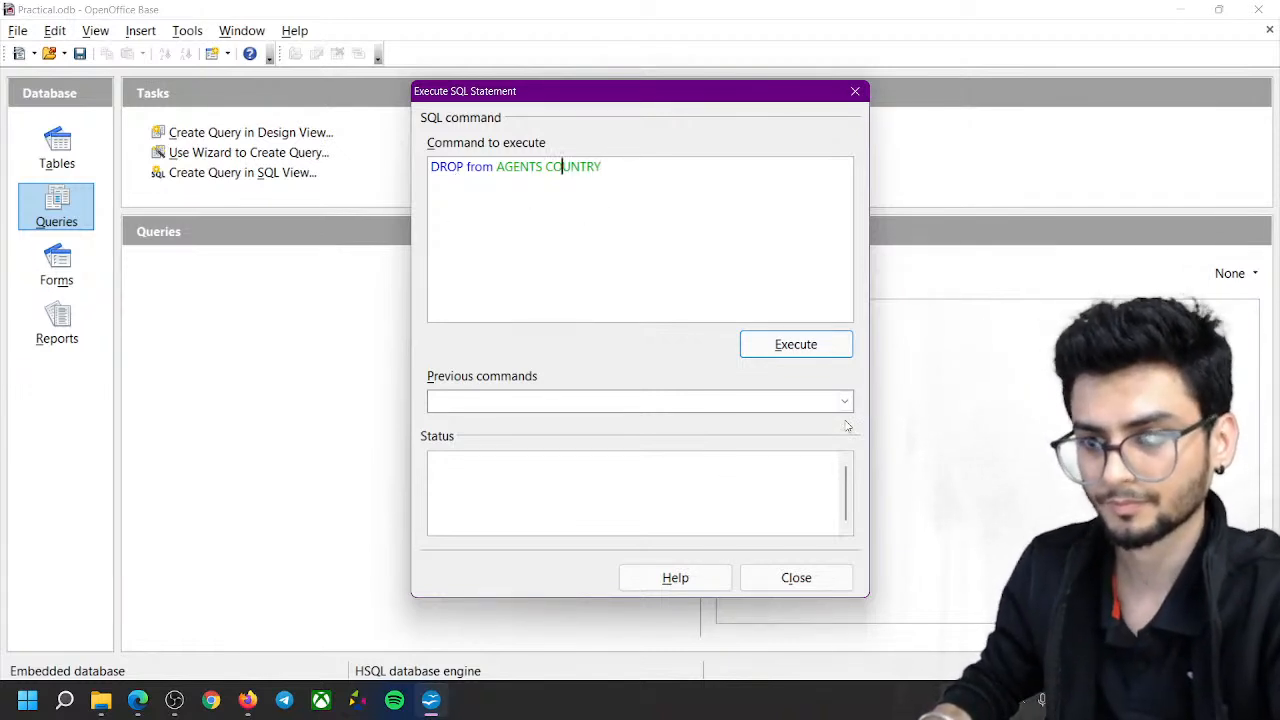
pyautogui.click(820, 346)
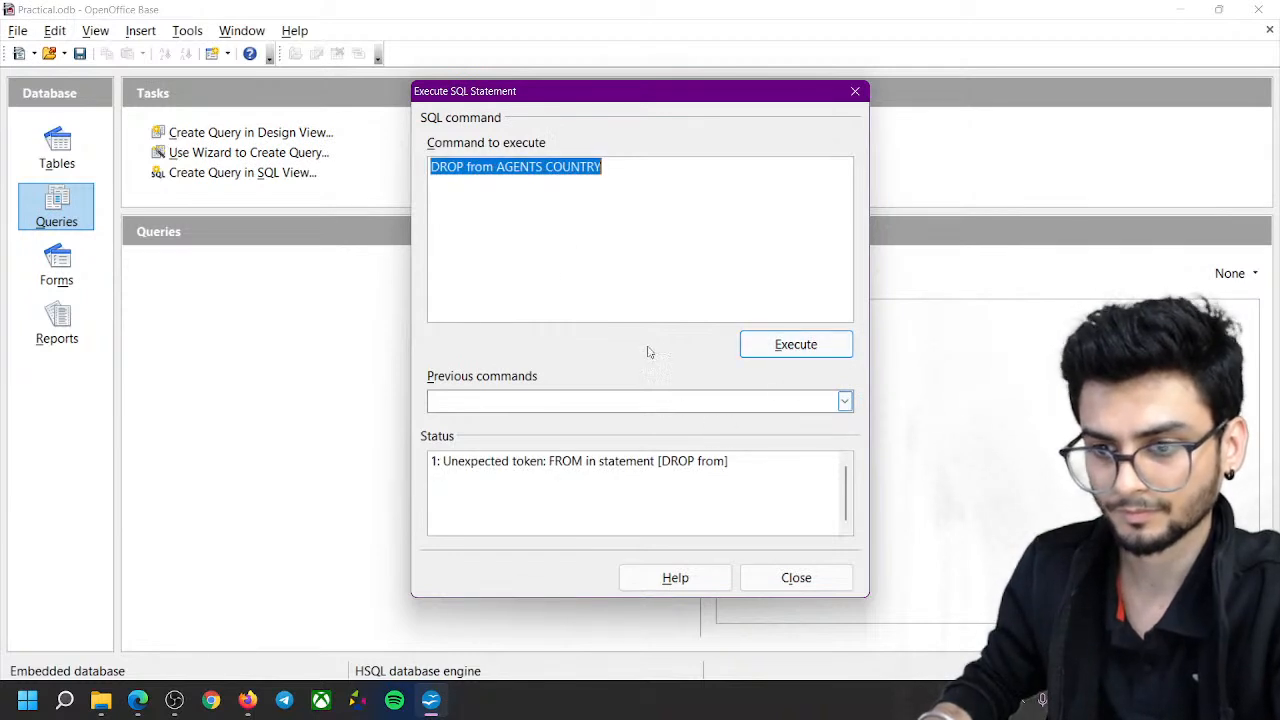
pyautogui.click(496, 168)
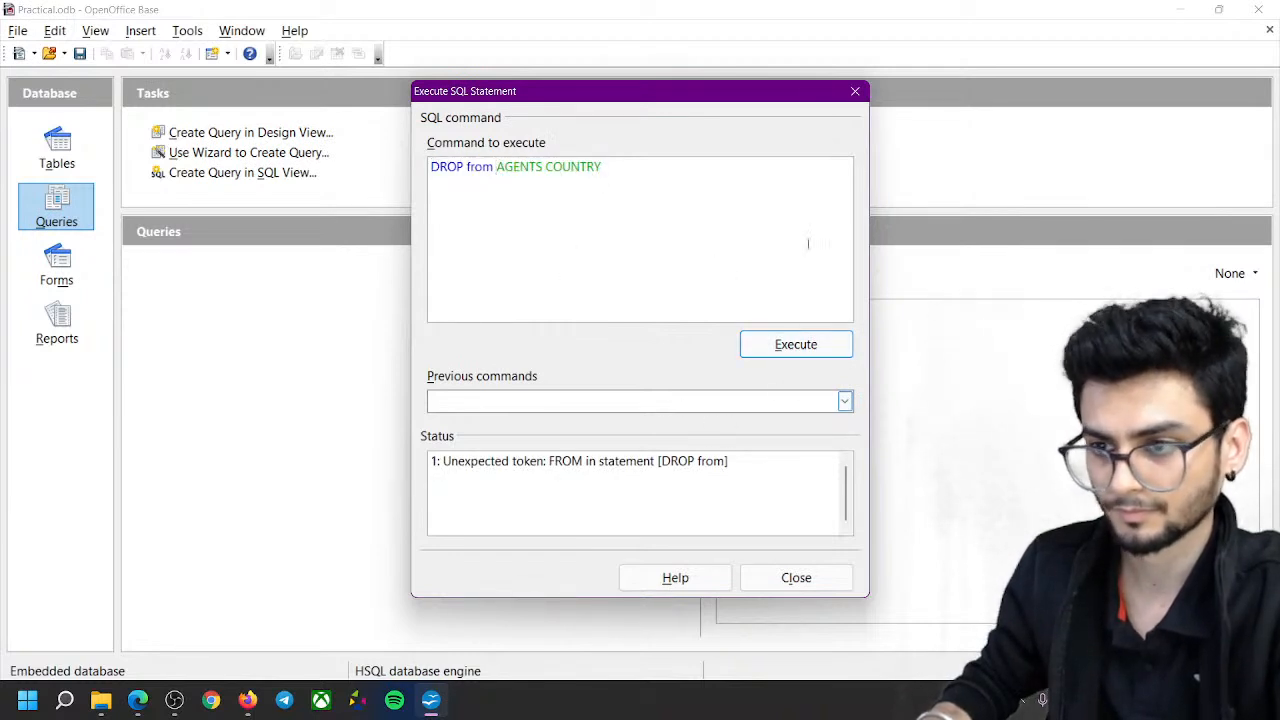
pyautogui.click(855, 91)
# Open the STUDENTS table, examine the TOTALMARKS values of its records and close the table
pyautogui.click(80, 150)
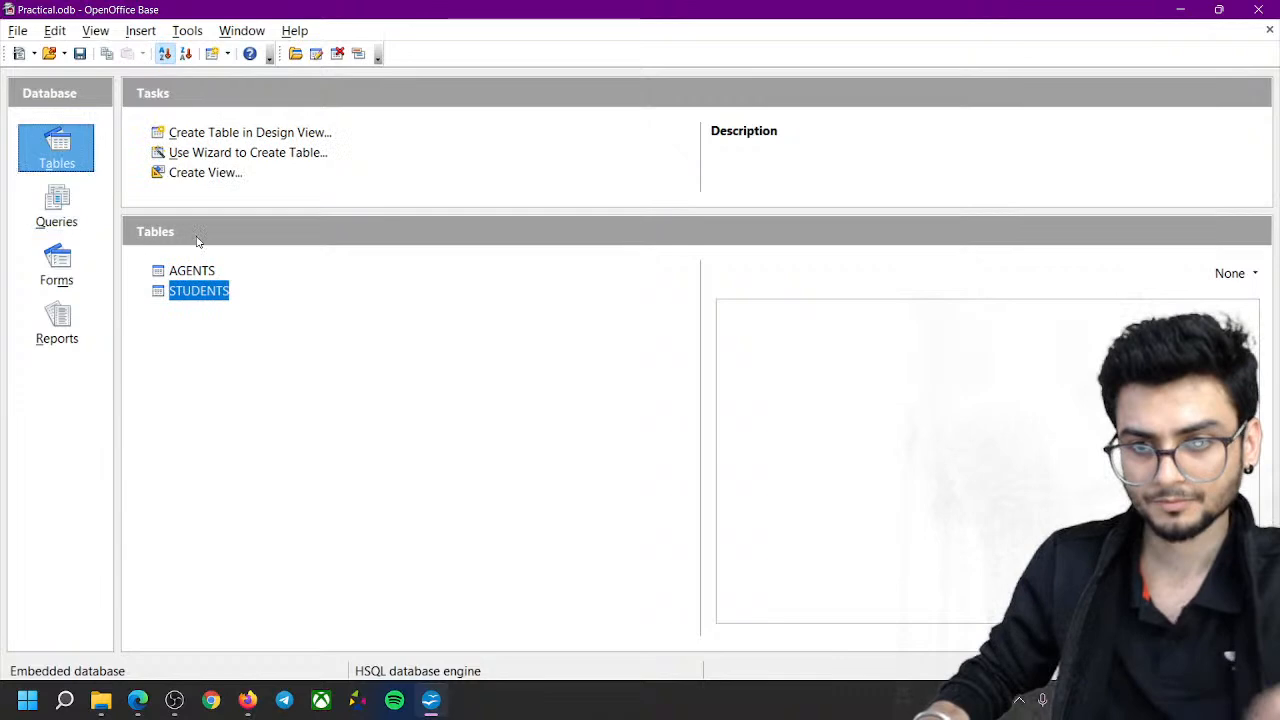
pyautogui.doubleClick(205, 291)
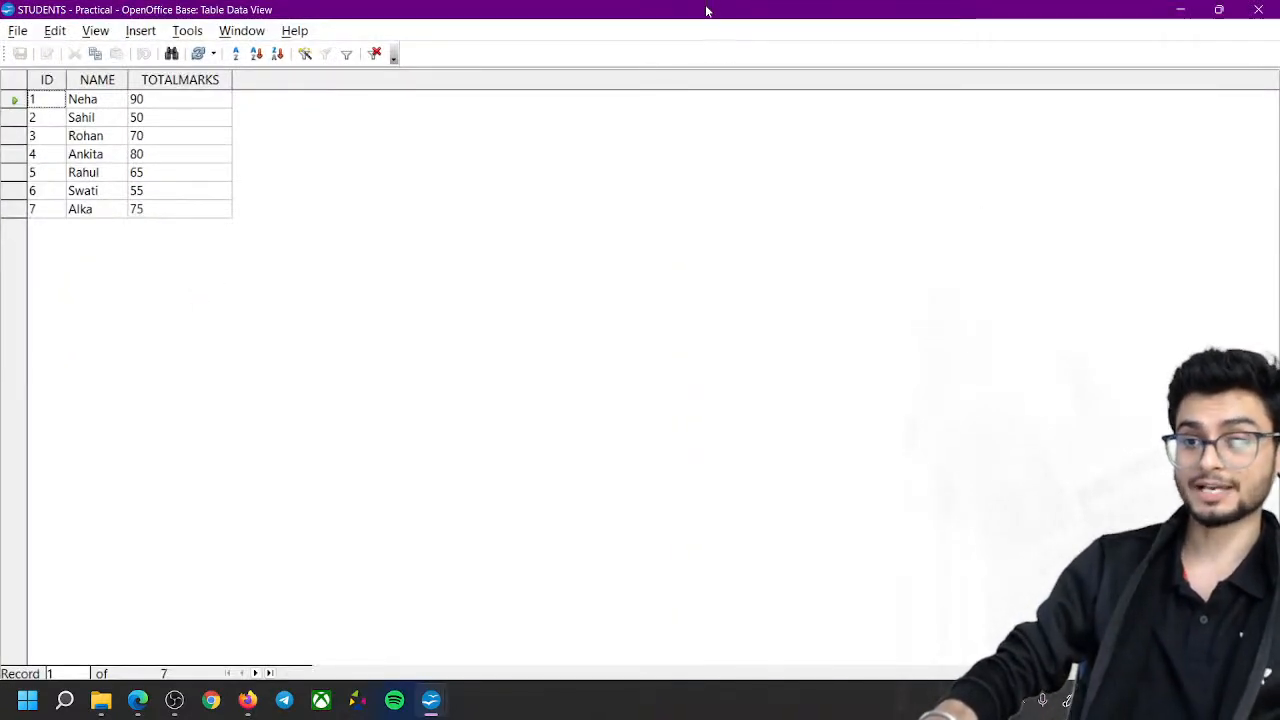
pyautogui.moveTo(706, 9); pyautogui.dragTo(651, 75)
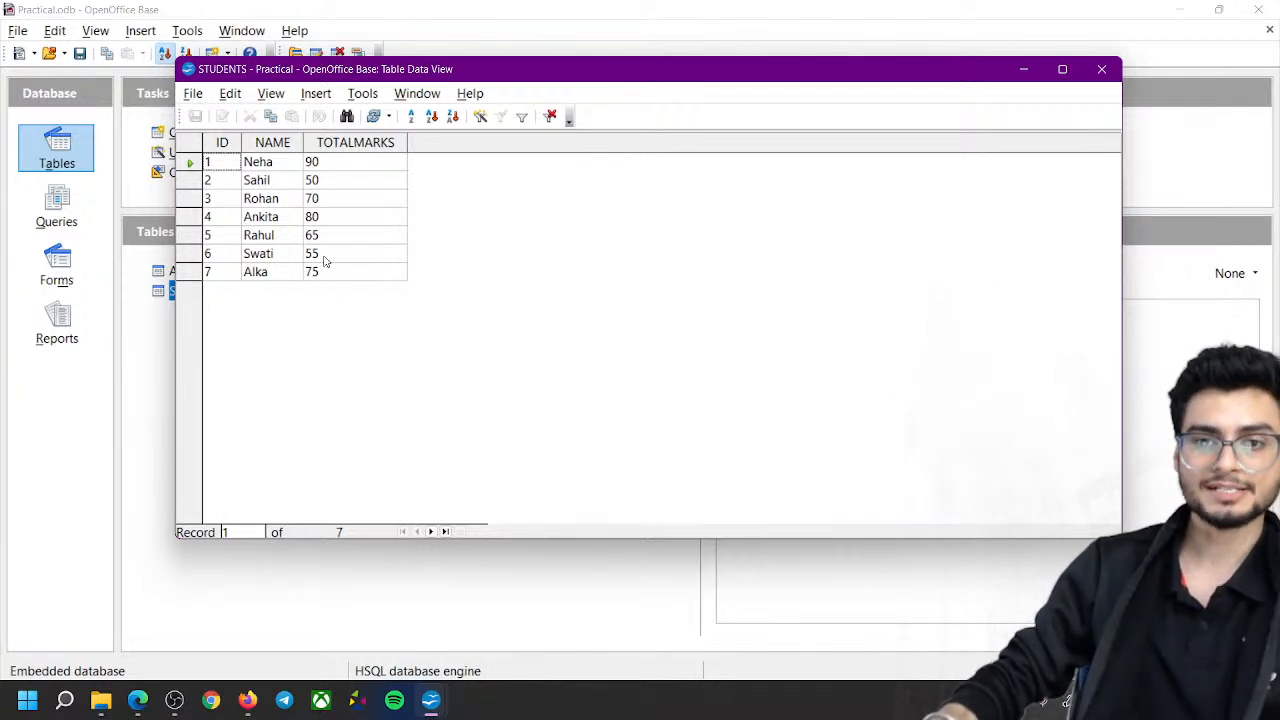
pyautogui.click(318, 168)
pyautogui.click(321, 198)
pyautogui.click(322, 217)
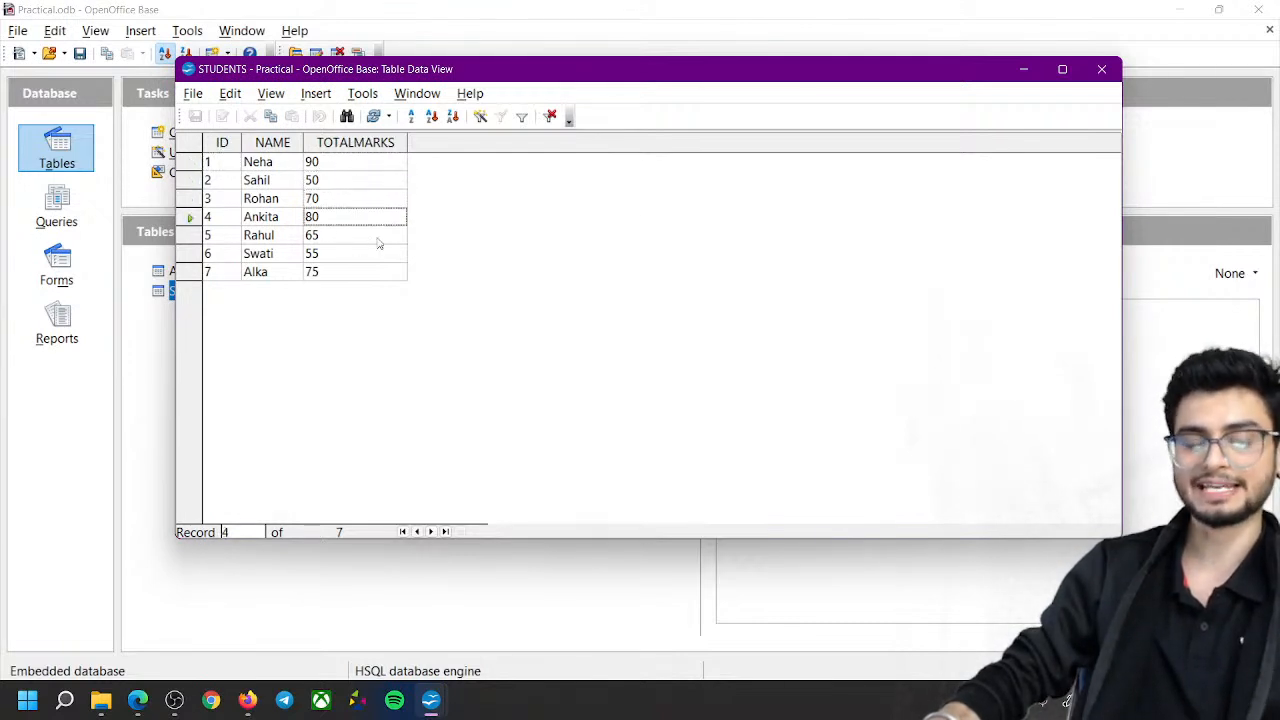
pyautogui.click(1101, 68)
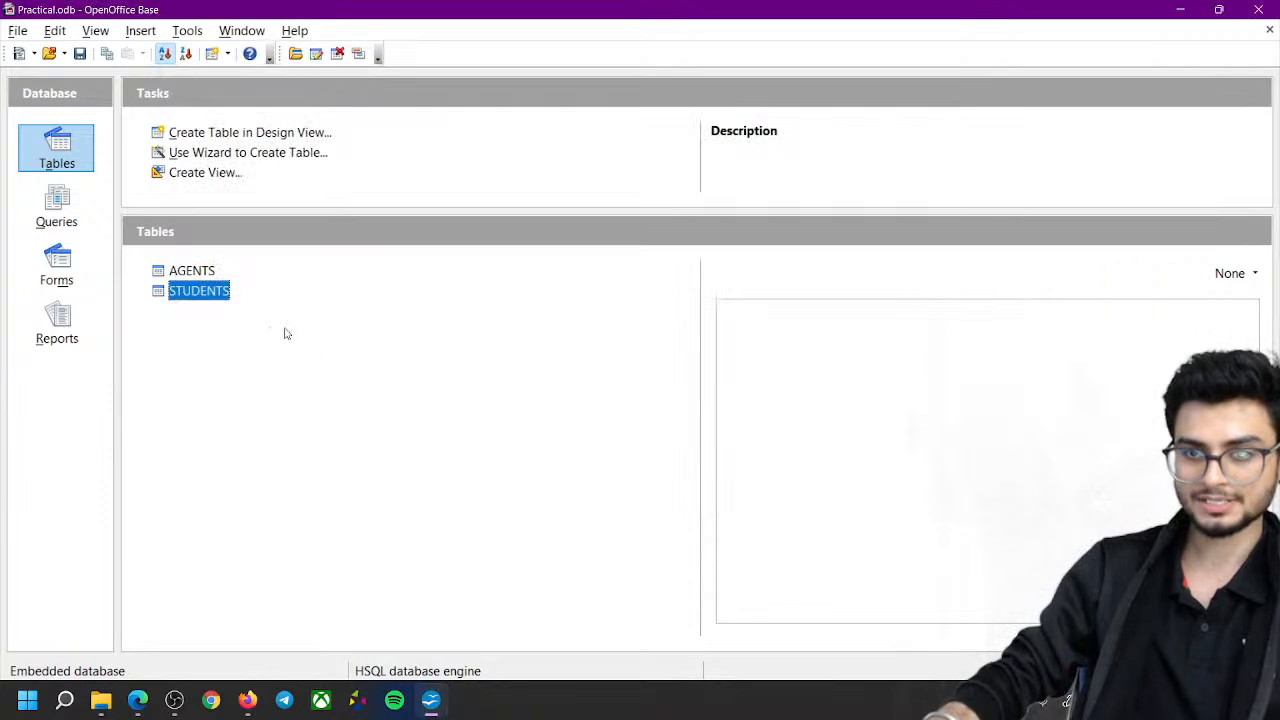
pyautogui.click(251, 132)
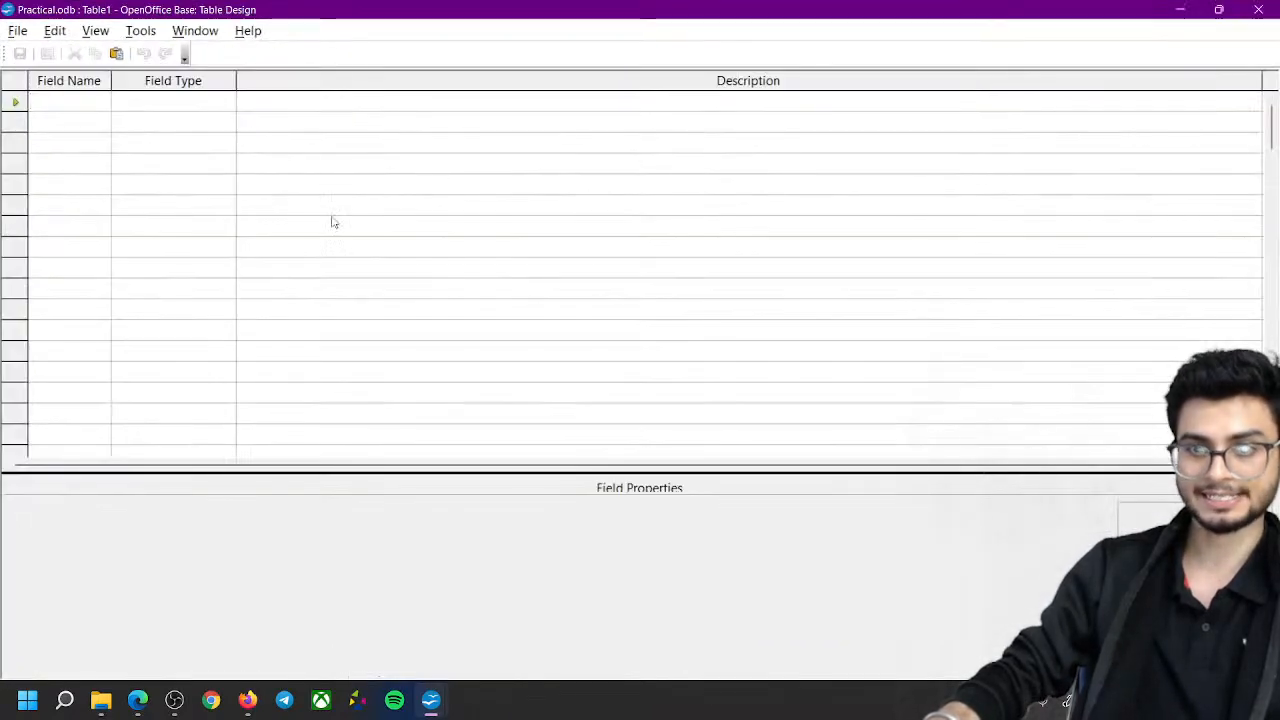
pyautogui.doubleClick(1258, 9)
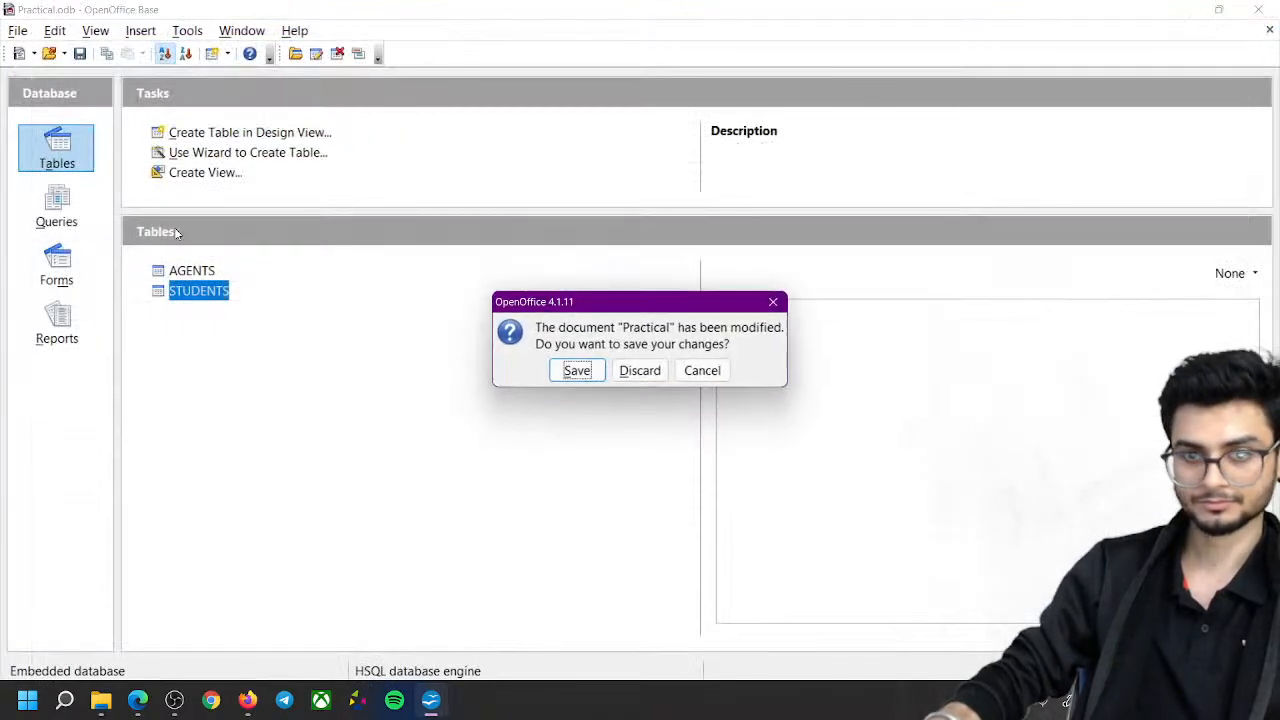
pyautogui.click(702, 370)
# Create a query in Design View based on the STUDENTS table and widen the table box to show full field names
pyautogui.click(56, 207)
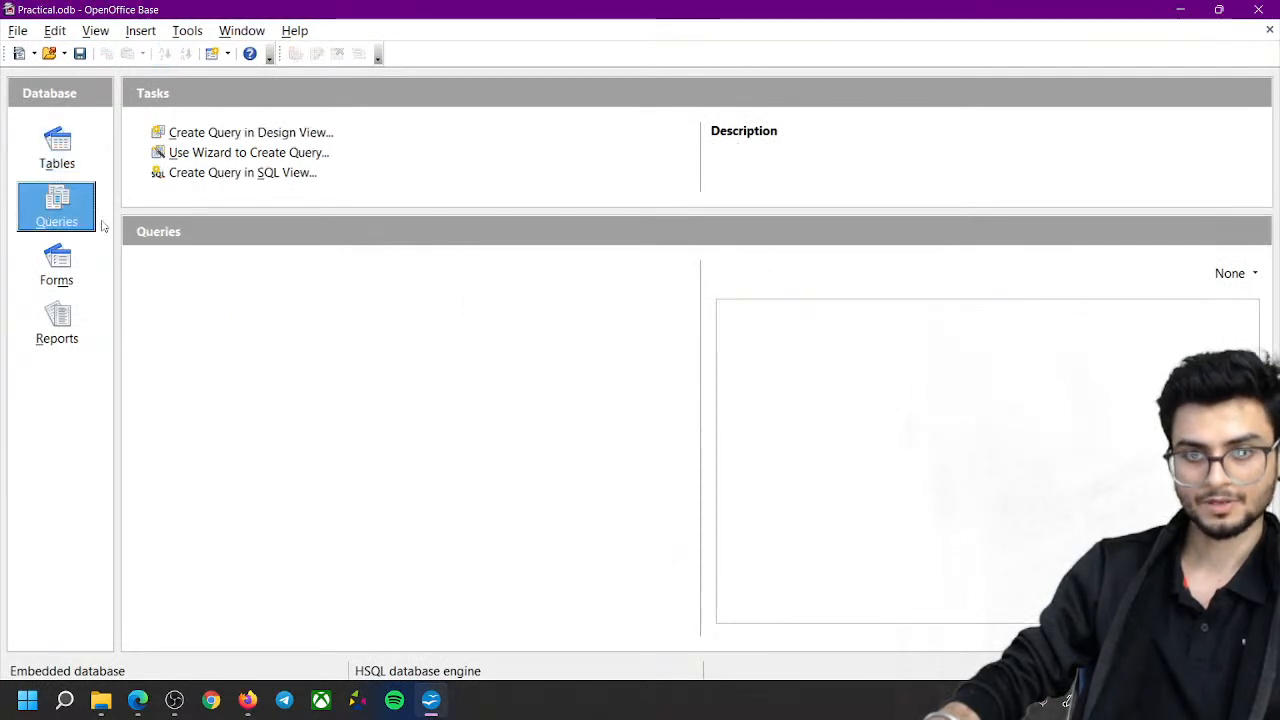
pyautogui.click(248, 133)
pyautogui.click(515, 266)
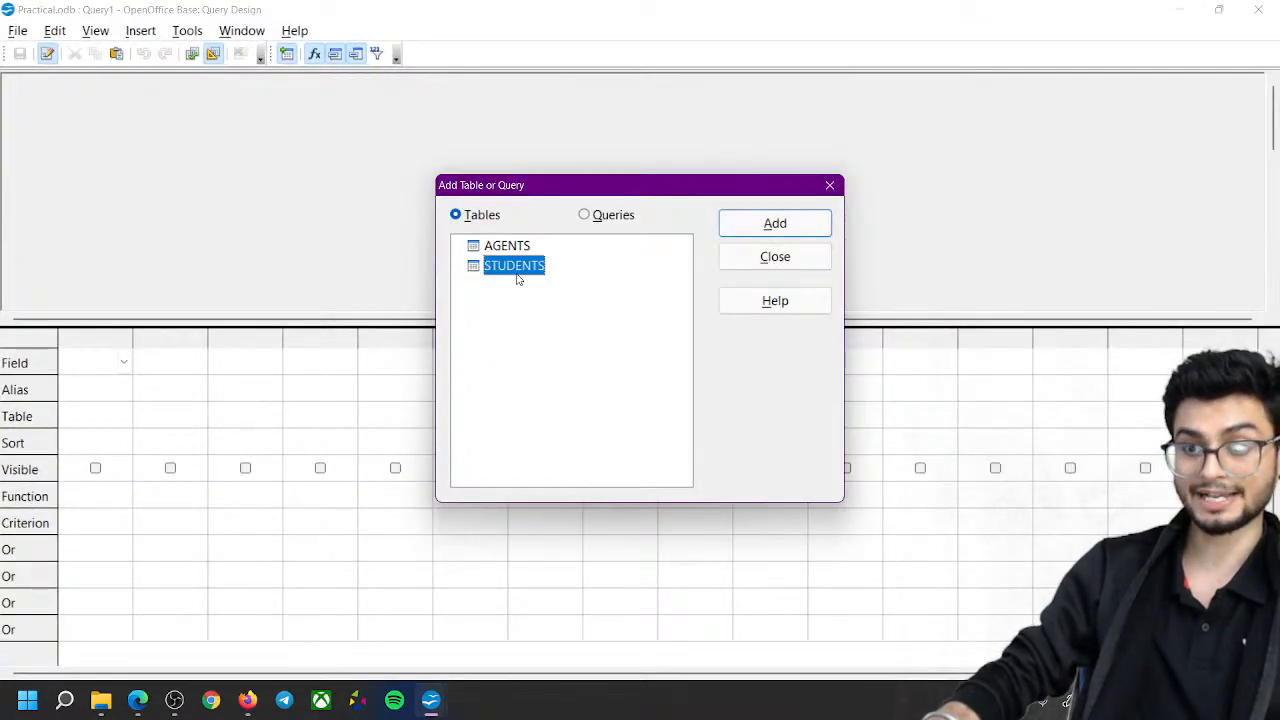
pyautogui.click(796, 232)
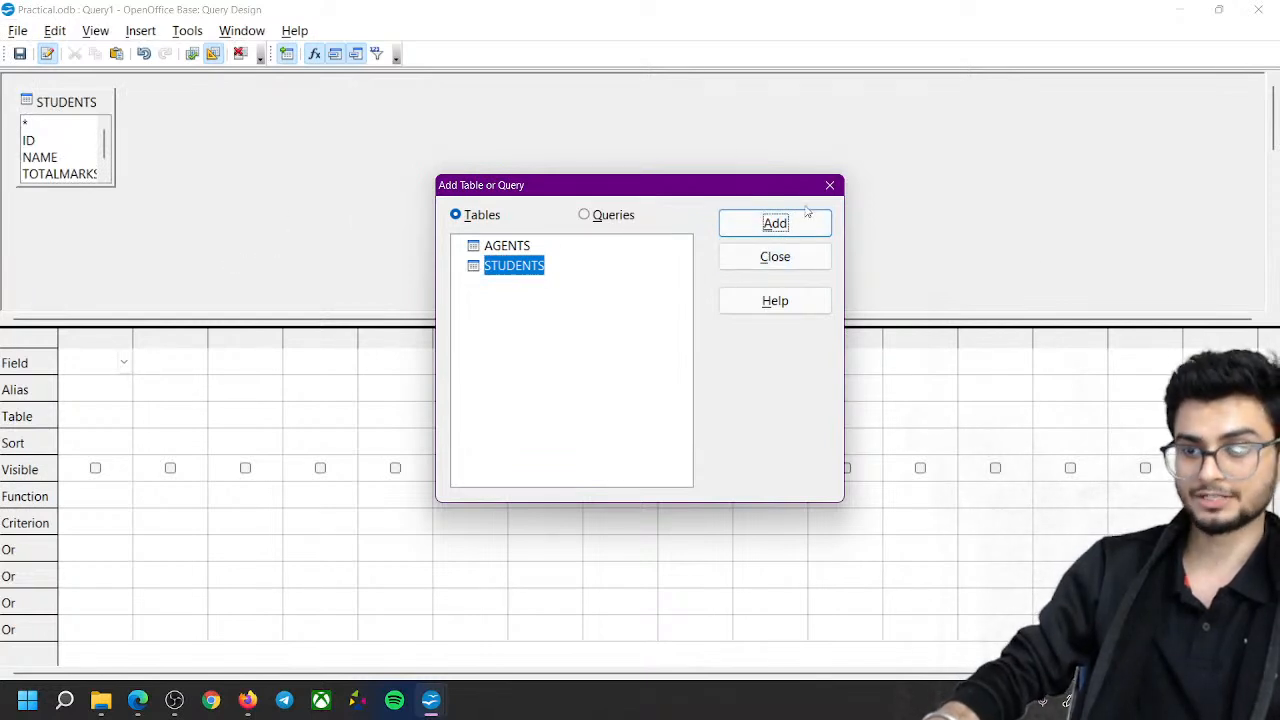
pyautogui.click(829, 185)
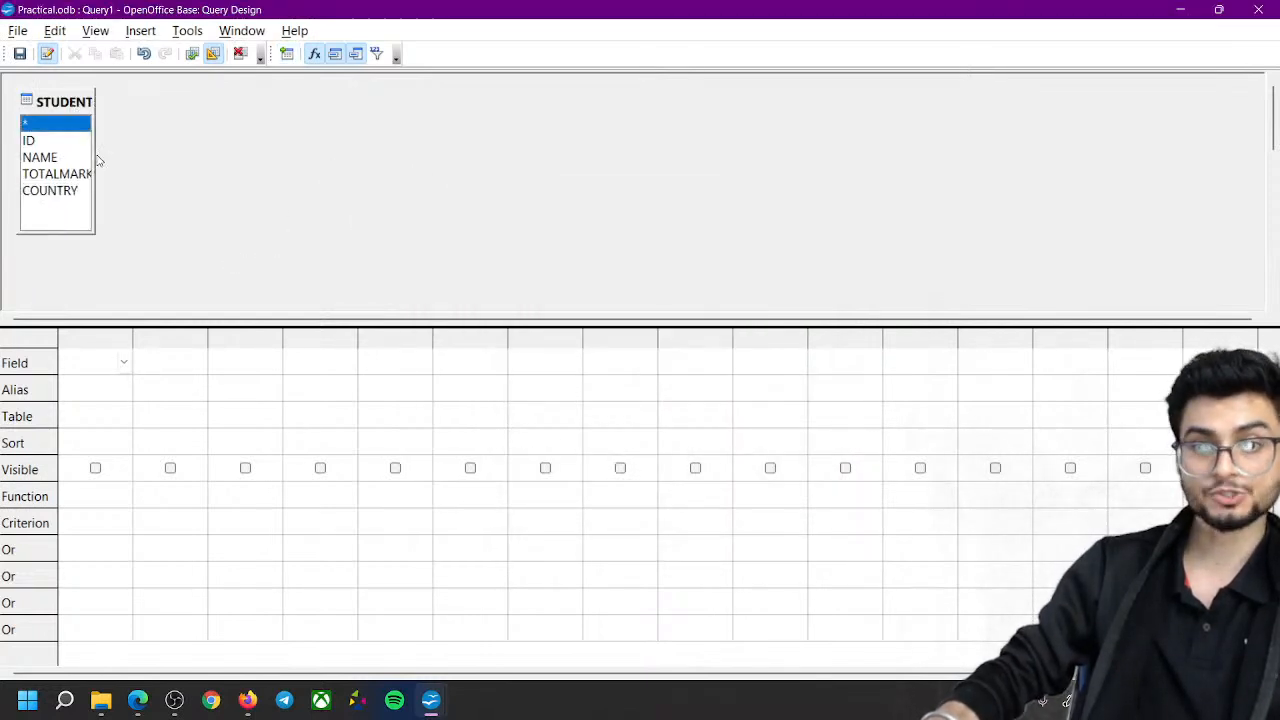
pyautogui.moveTo(95, 155); pyautogui.dragTo(244, 170)
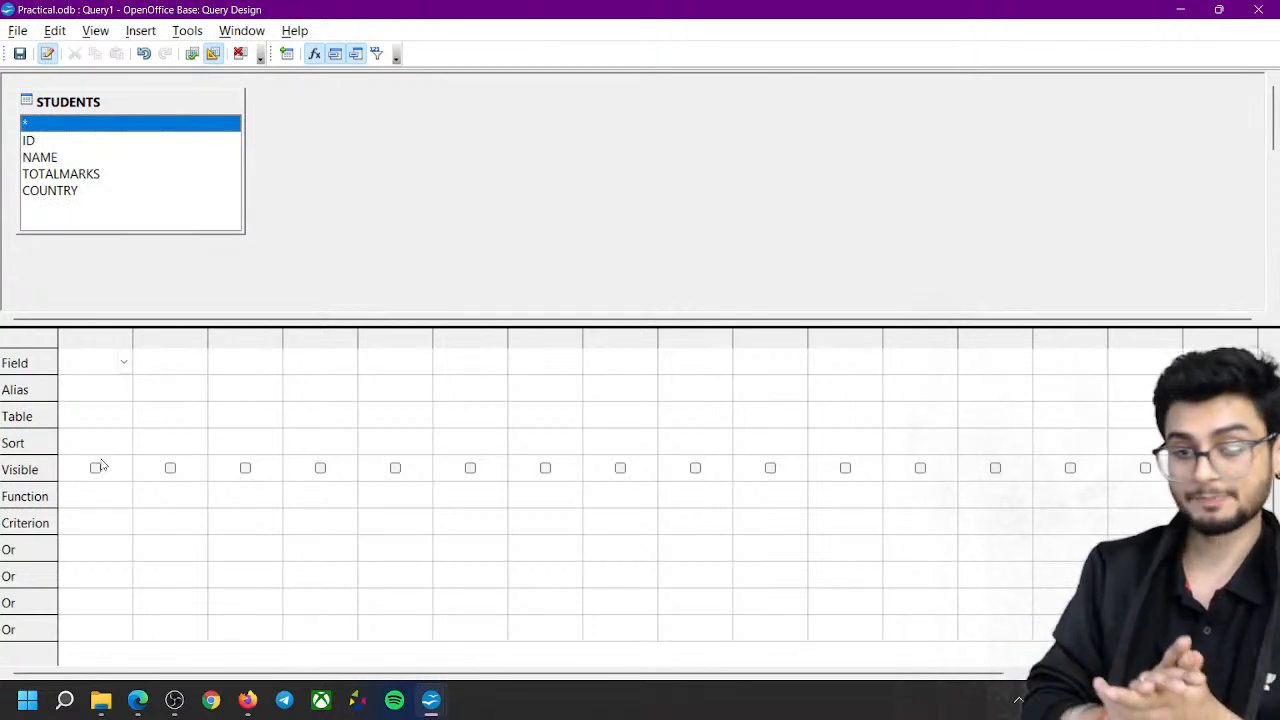
# Add all STUDENTS fields (STUDENTS.*) as a visible column in the query and run it
pyautogui.click(123, 361)
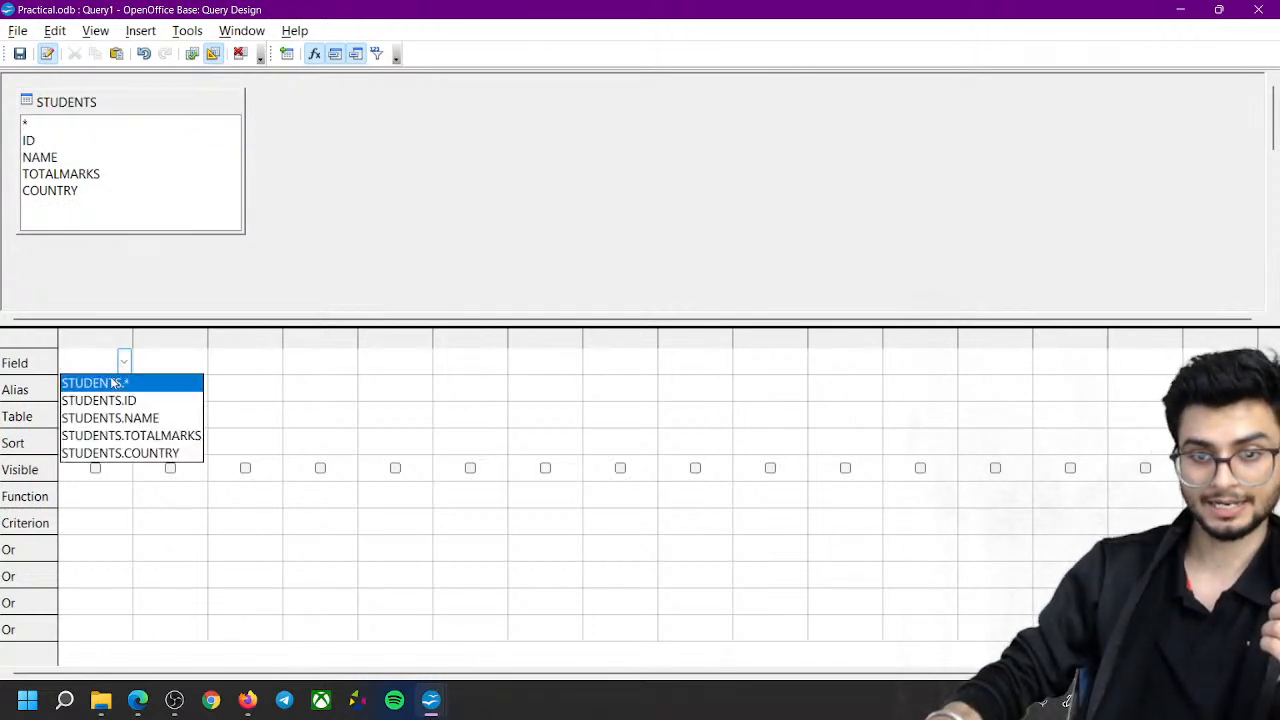
pyautogui.click(113, 382)
pyautogui.click(95, 468)
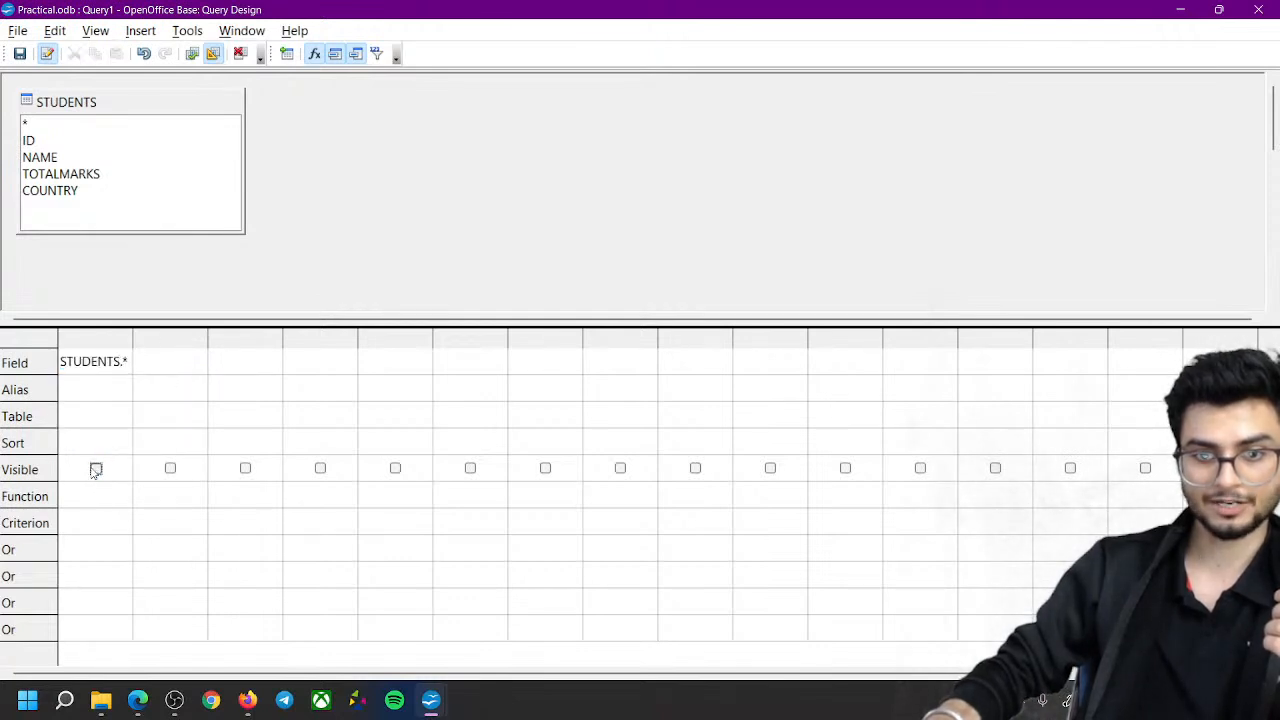
pyautogui.click(96, 468)
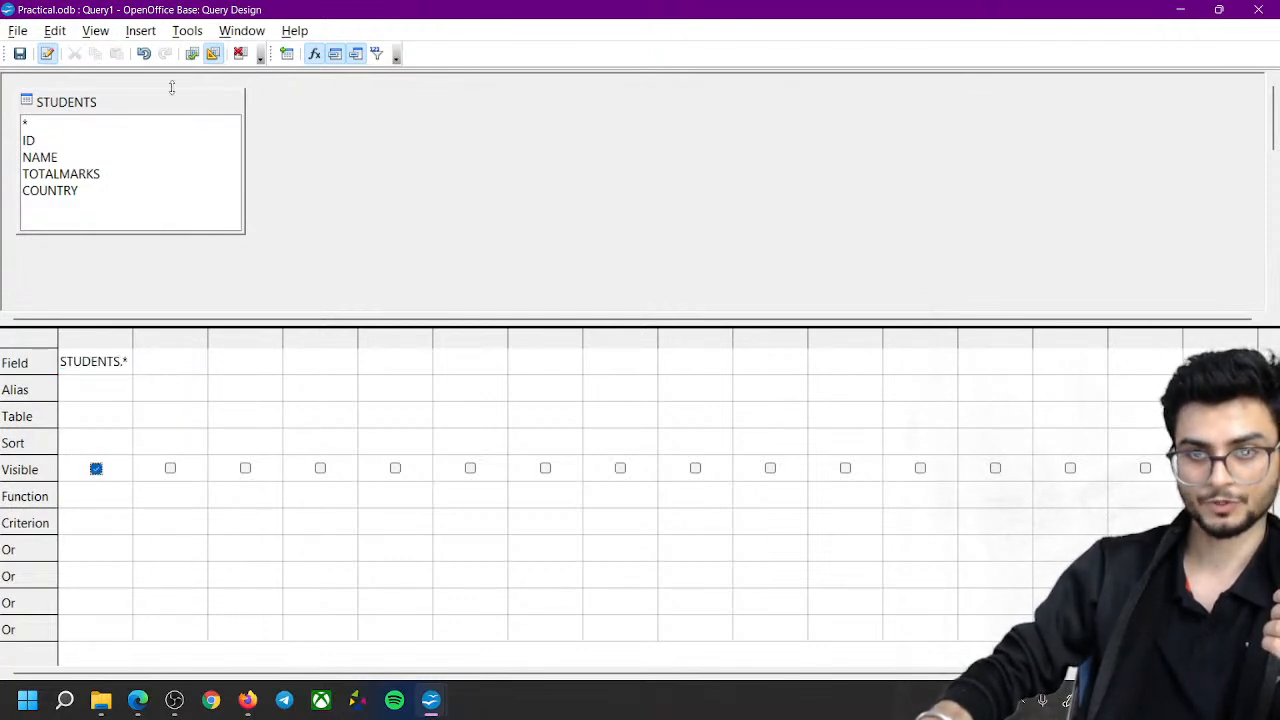
pyautogui.click(191, 53)
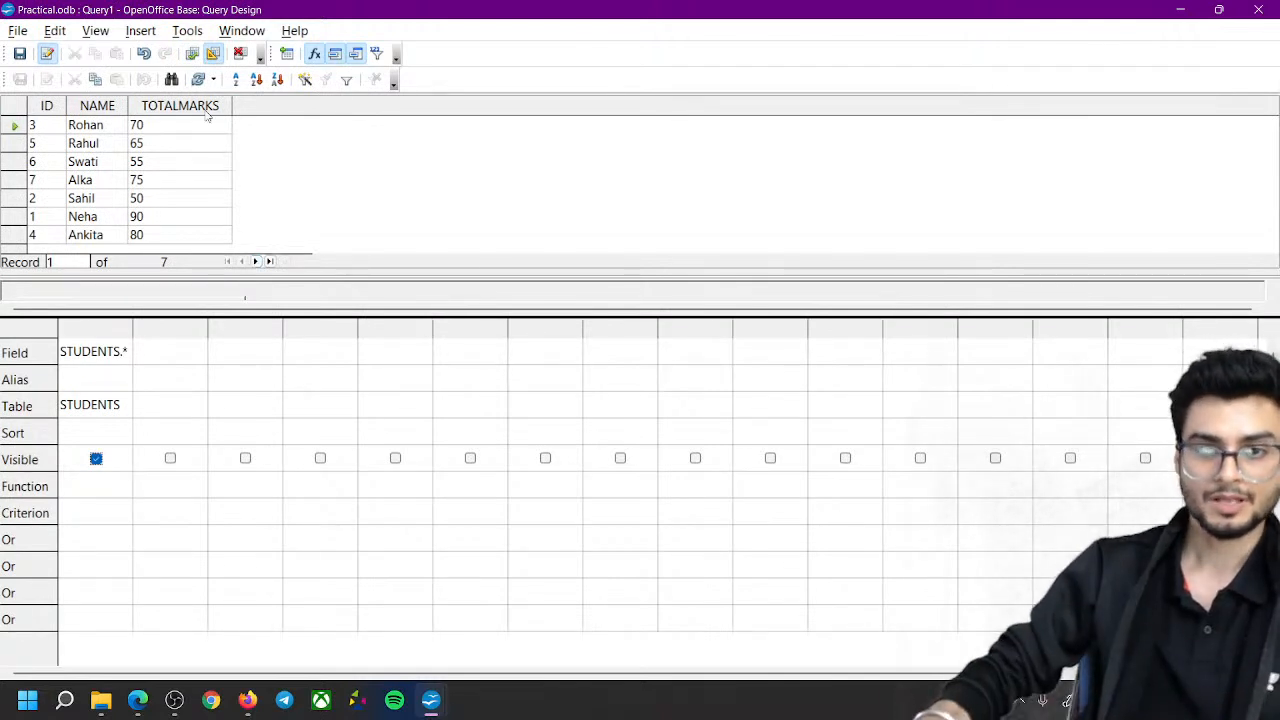
# Switch the STUDENTS query to SQL View and sort the returned records by ID in ascending order
pyautogui.click(214, 54)
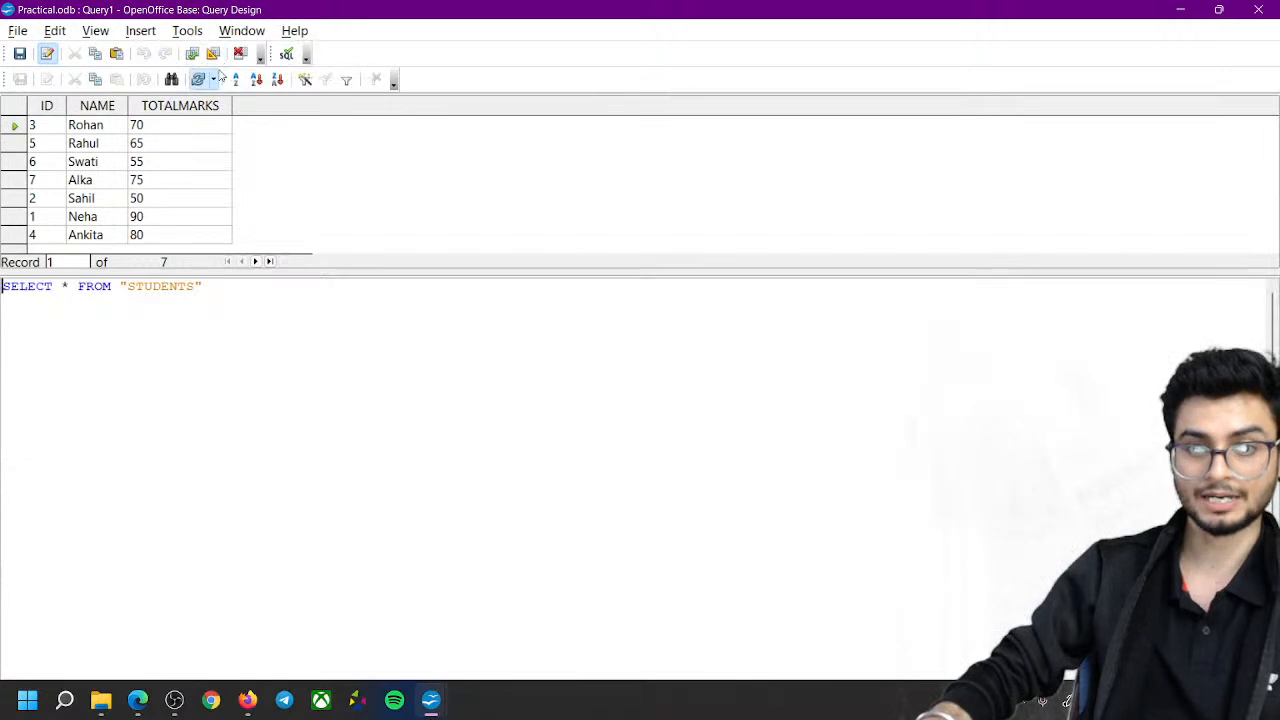
pyautogui.doubleClick(65, 286)
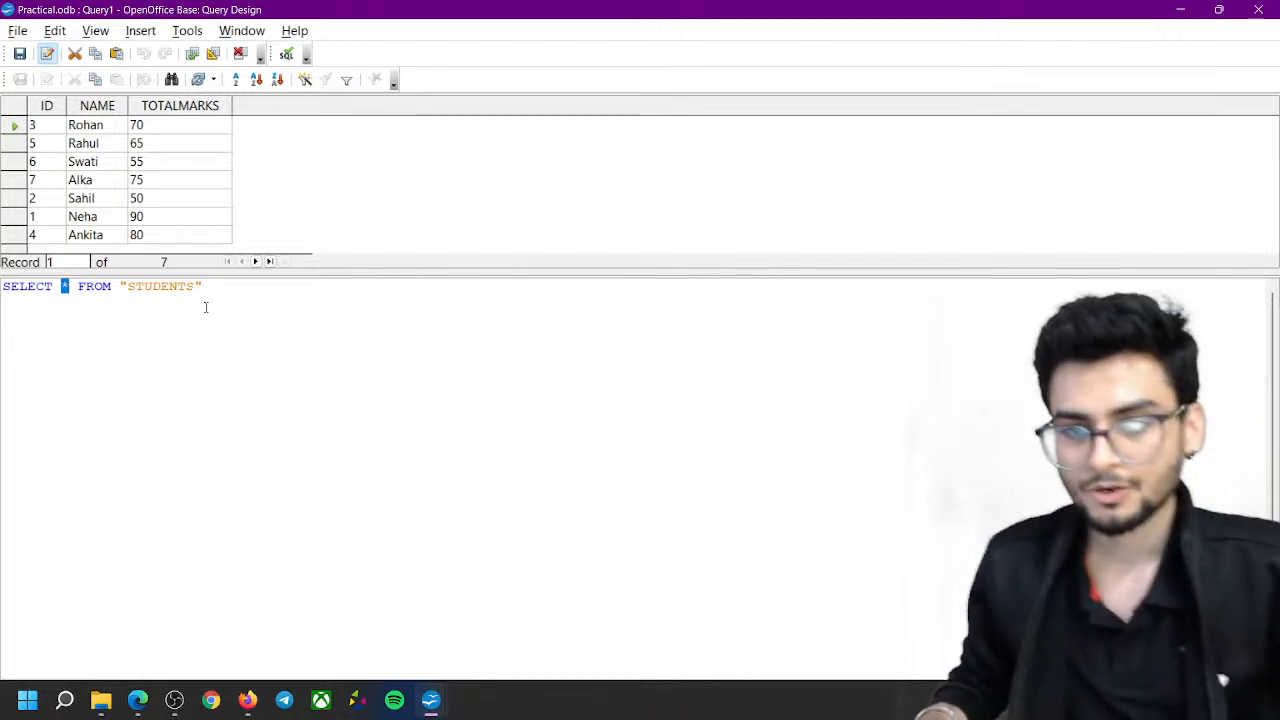
pyautogui.click(214, 286)
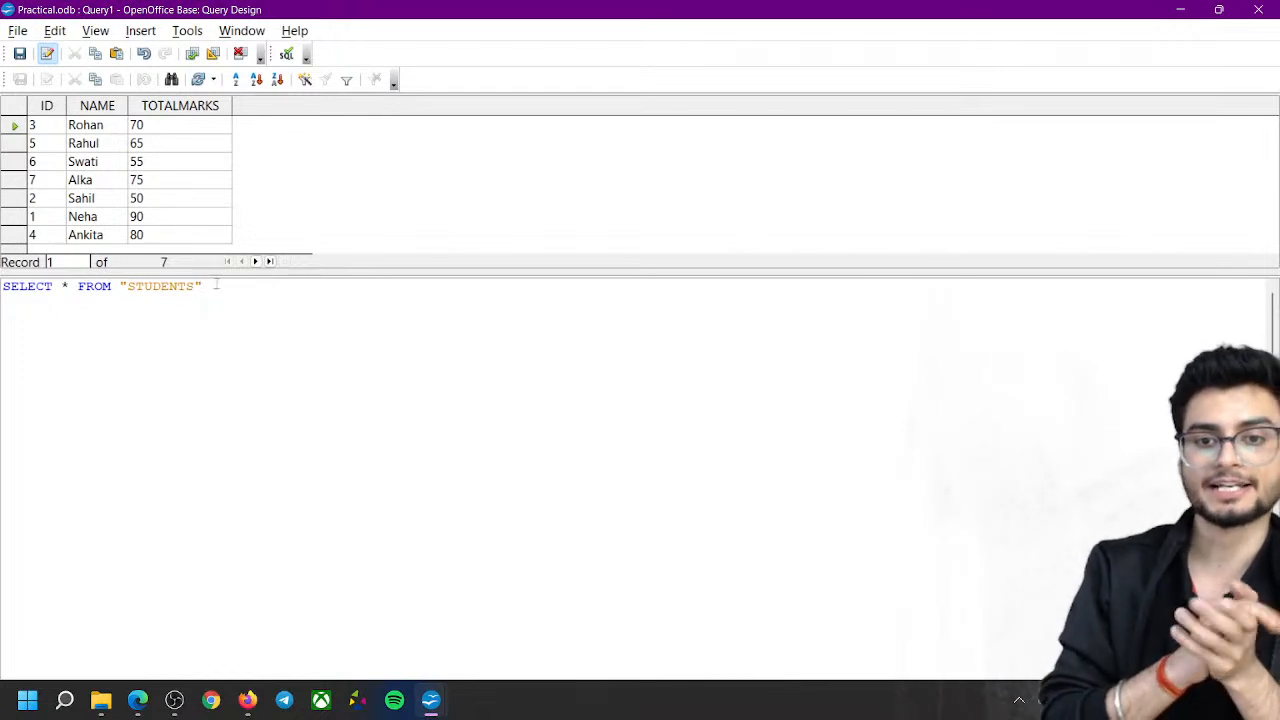
pyautogui.click(47, 105)
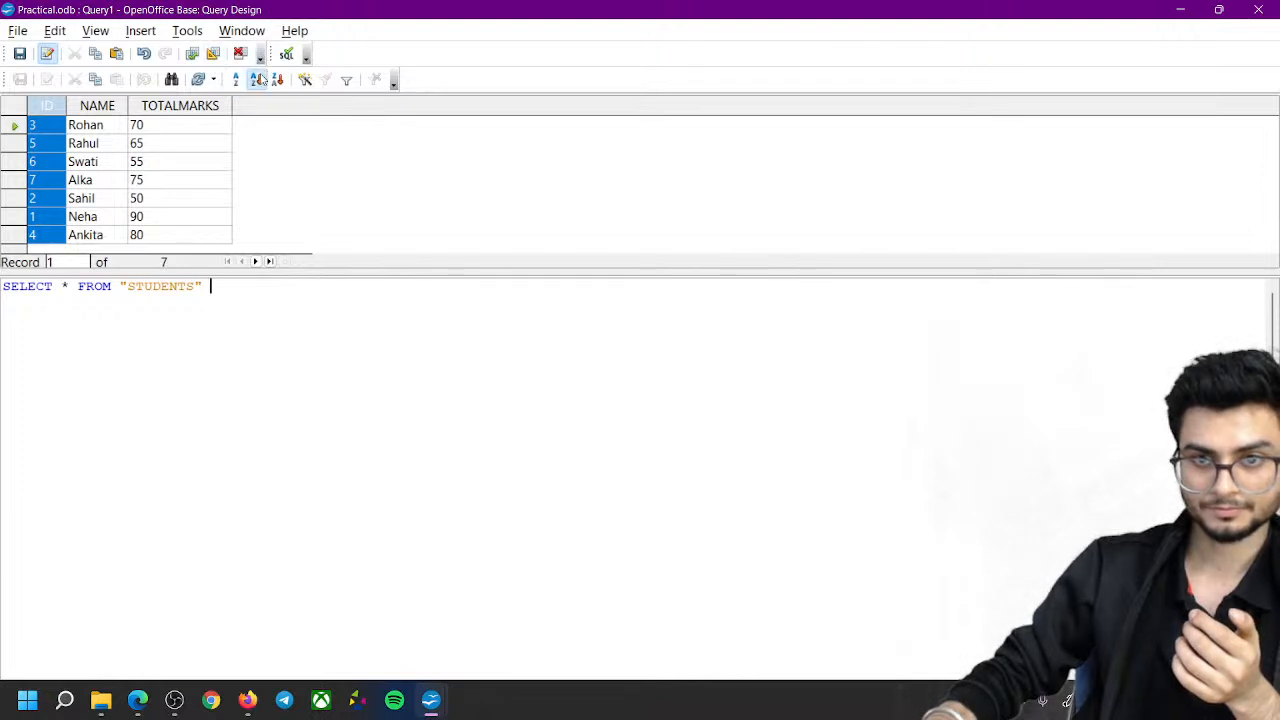
pyautogui.click(255, 82)
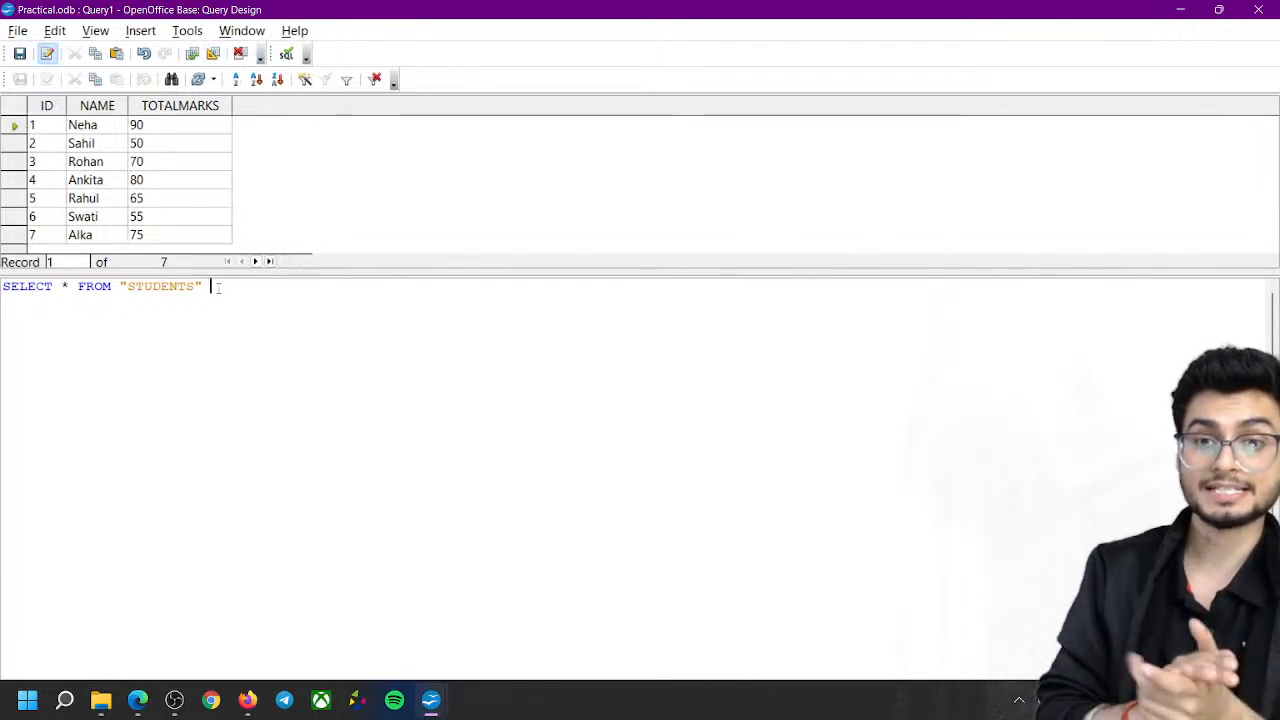
# Add the condition where TOTALMARKS>60 to the STUDENTS SELECT statement, run the query and check the returned marks
pyautogui.click(218, 287)
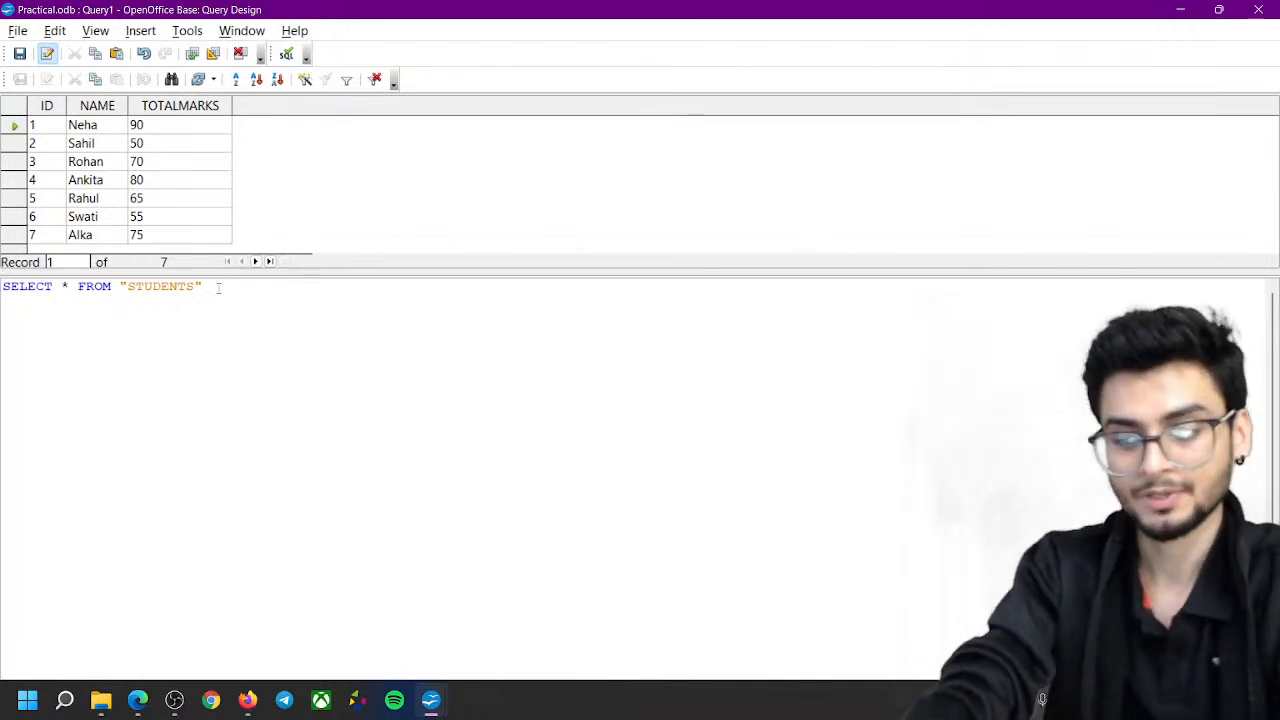
pyautogui.write('where ')
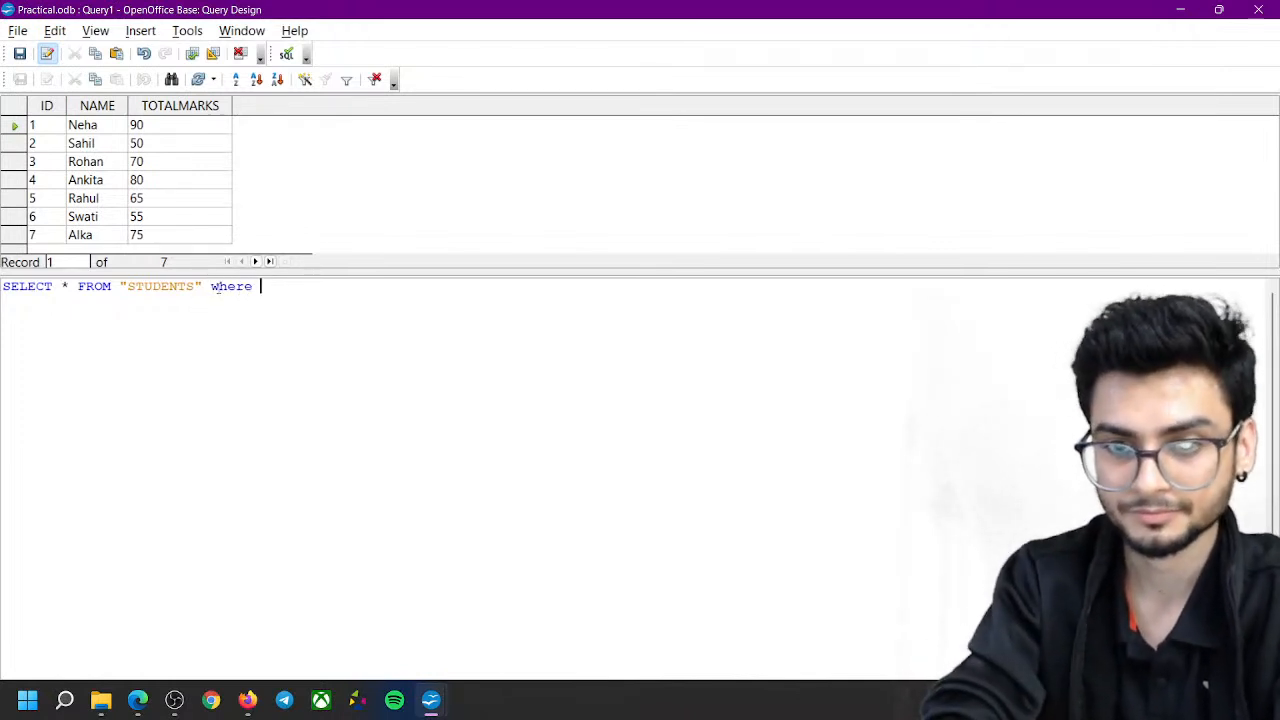
pyautogui.write('TOTALMARKS')
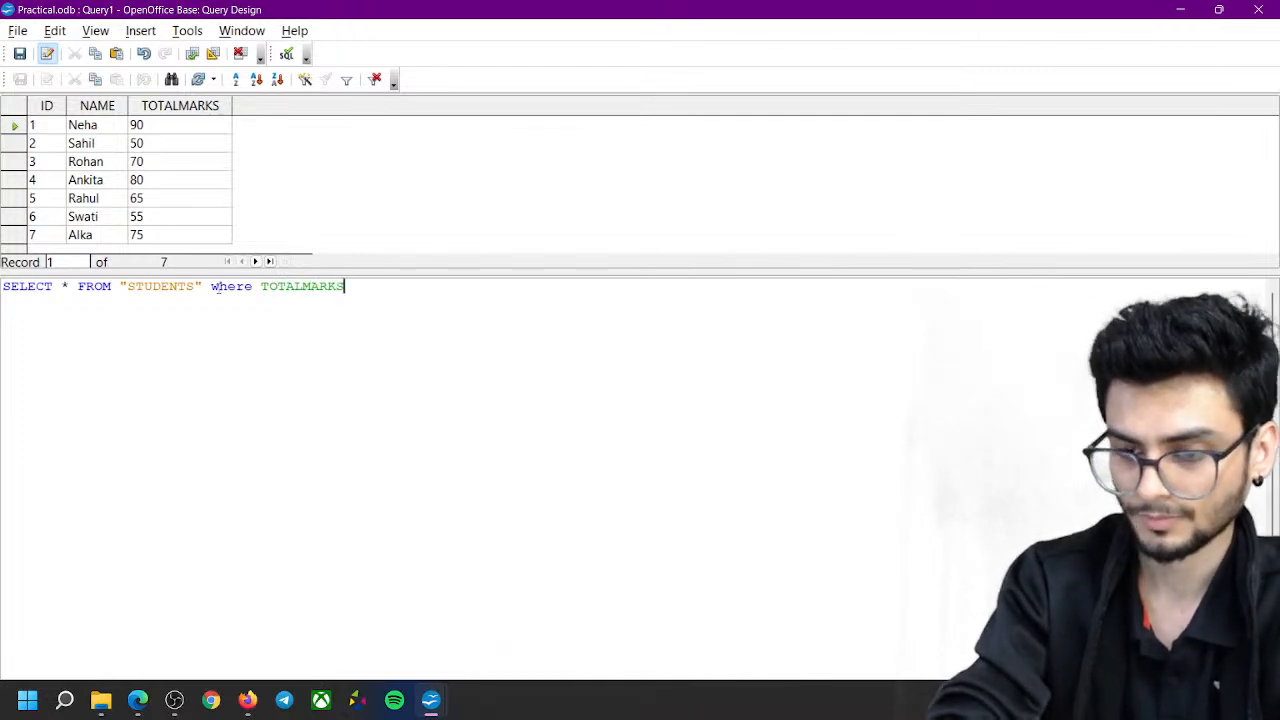
pyautogui.write('>6')
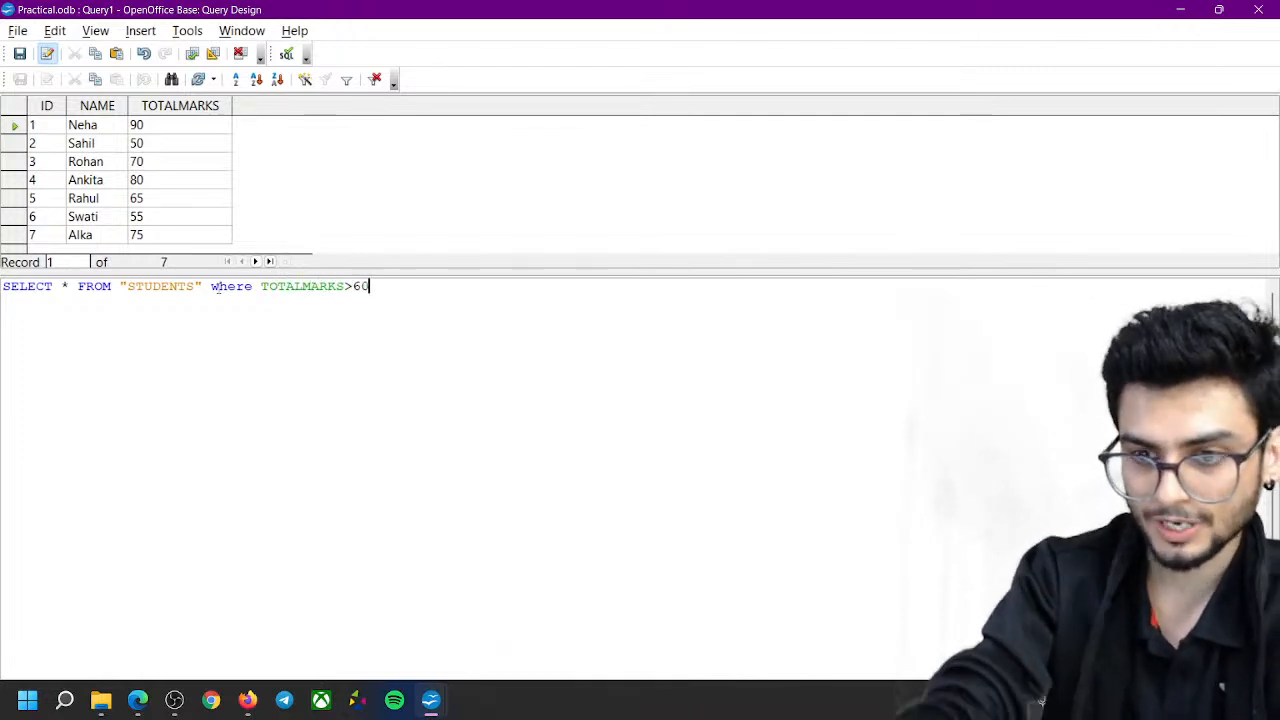
pyautogui.write('0')
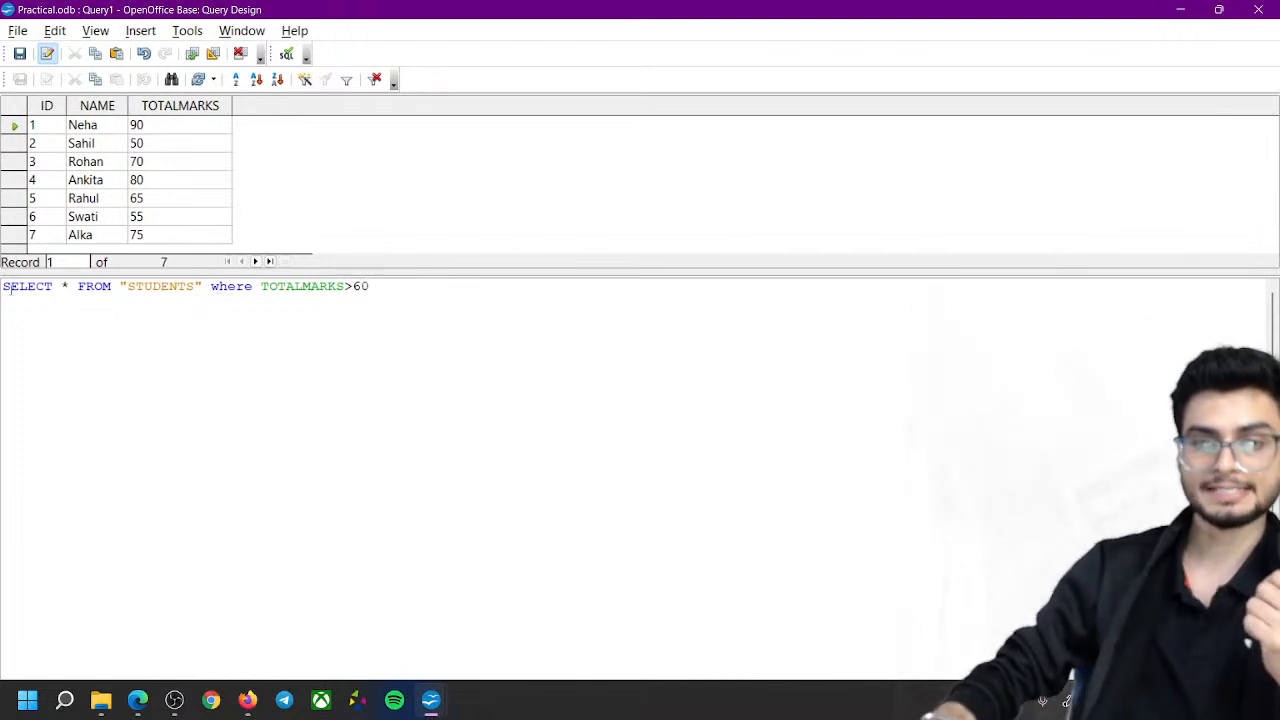
pyautogui.moveTo(4, 288); pyautogui.dragTo(54, 288)
pyautogui.click(104, 288)
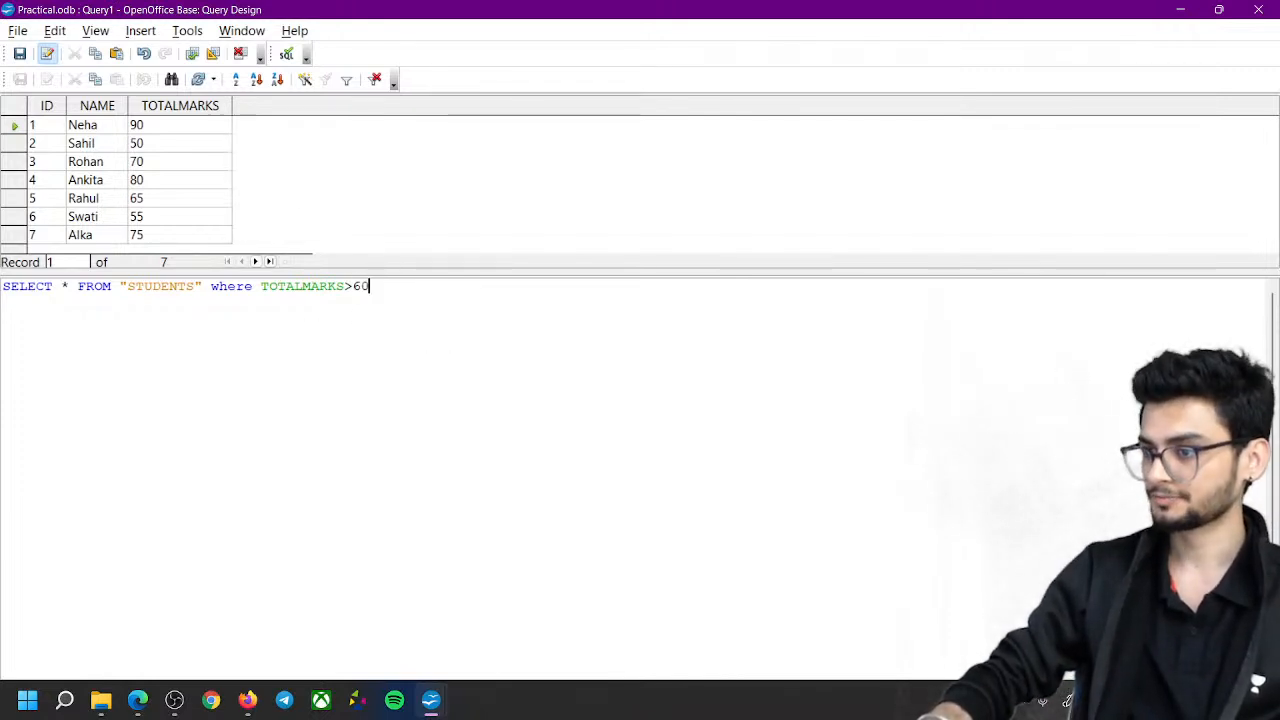
pyautogui.click(192, 53)
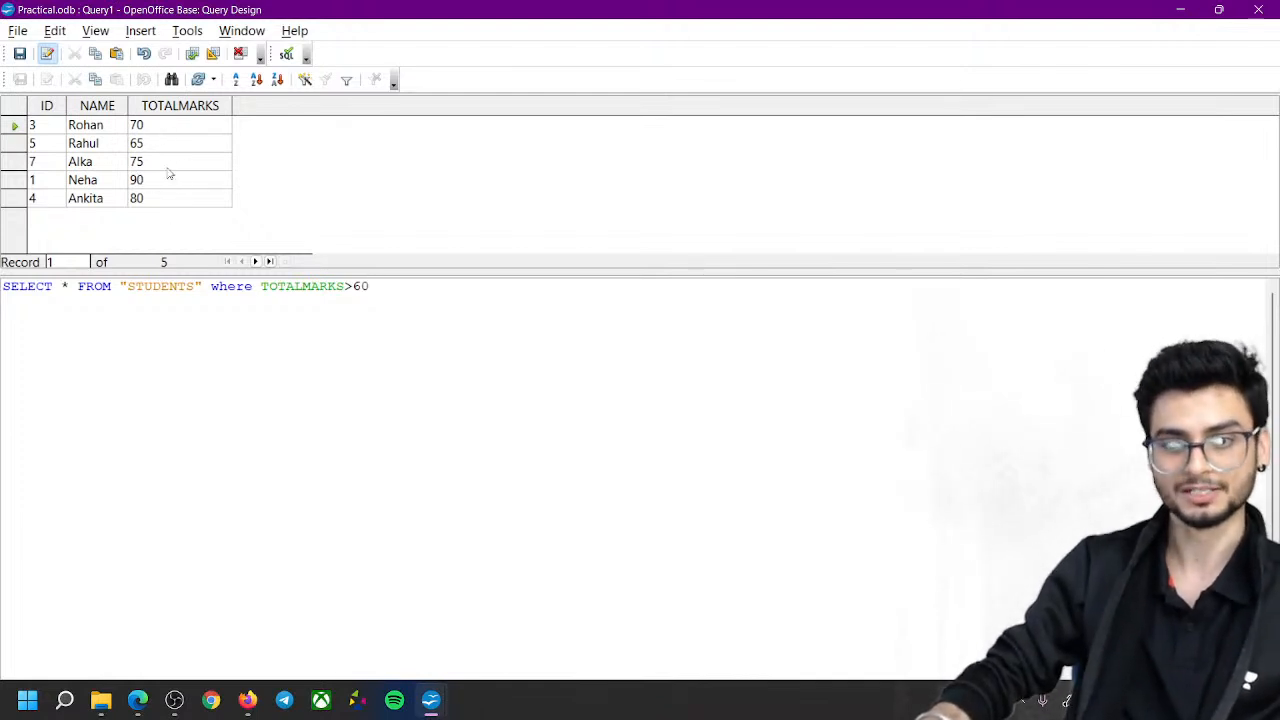
pyautogui.click(149, 127)
pyautogui.click(150, 150)
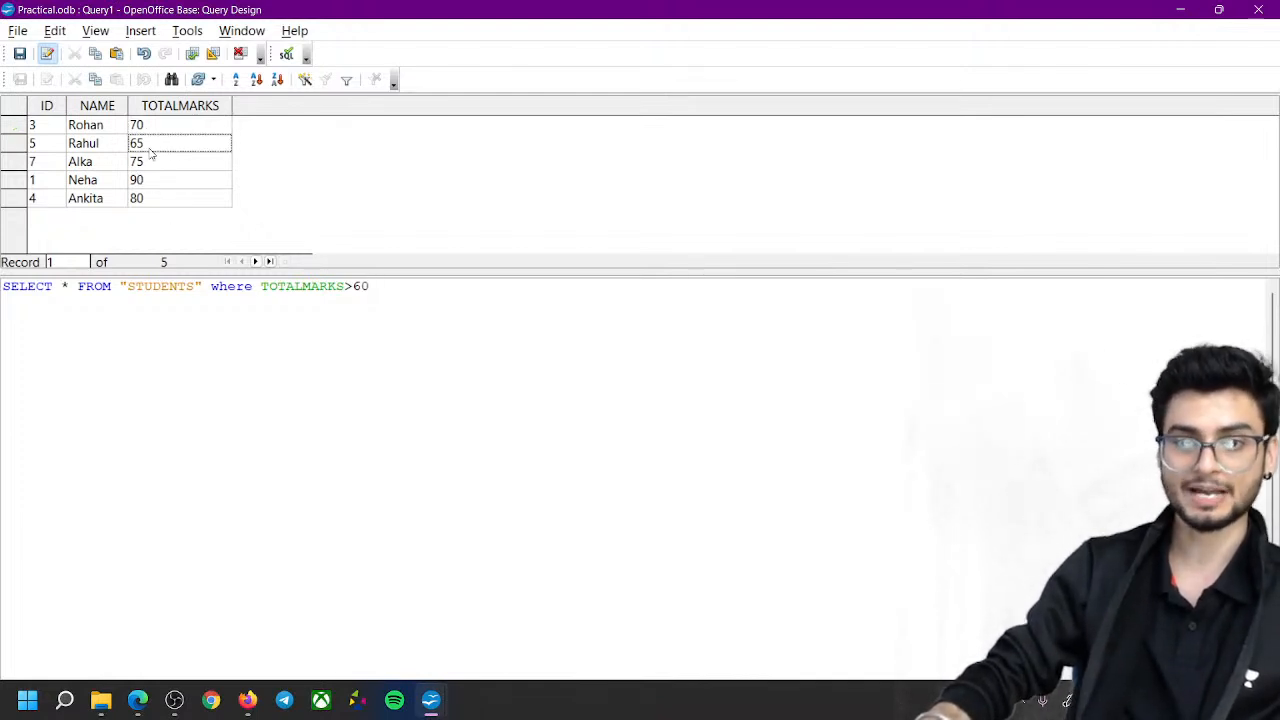
pyautogui.click(151, 167)
# Change the query condition to TOTALMARKS>70 and run the query again
pyautogui.click(357, 287)
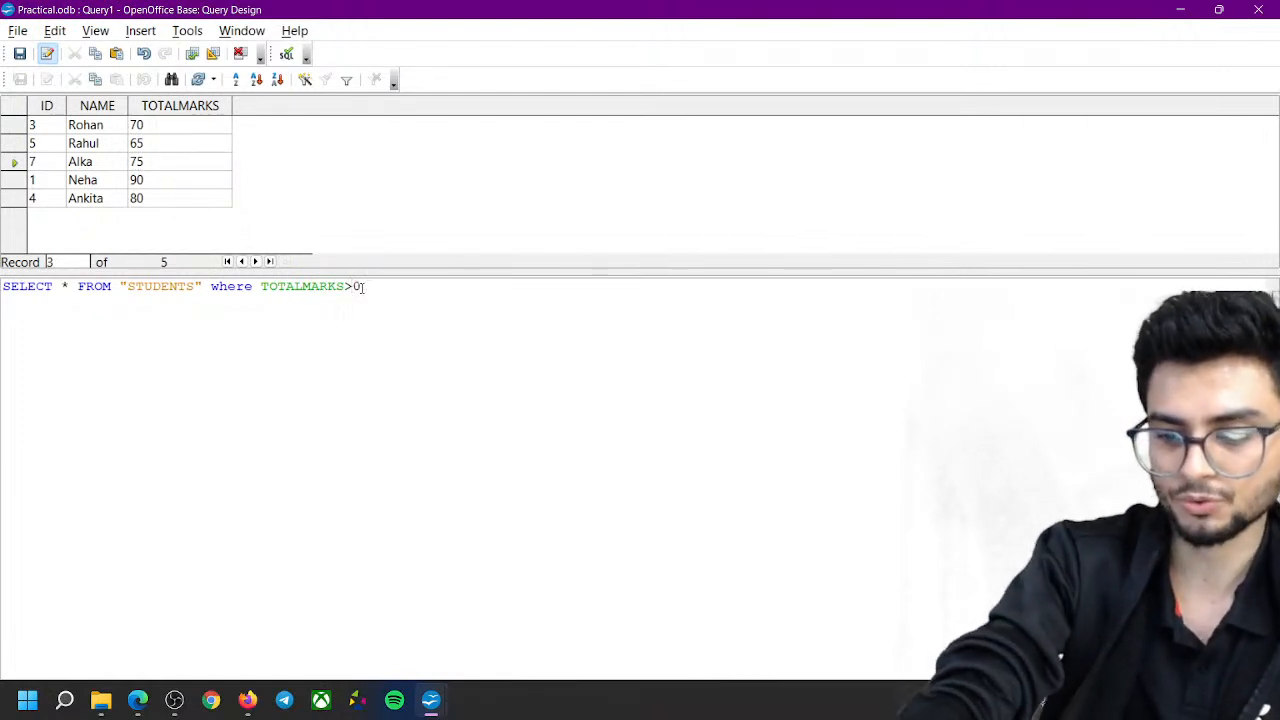
pyautogui.write('7')
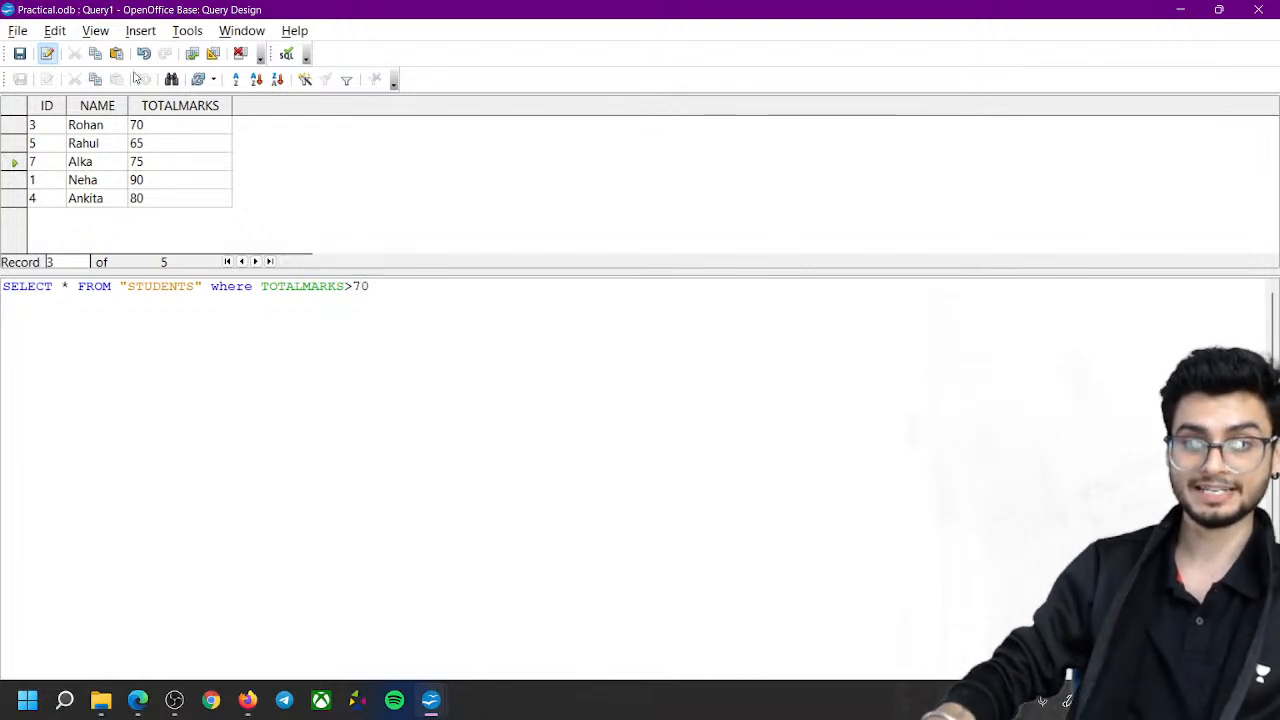
pyautogui.click(193, 55)
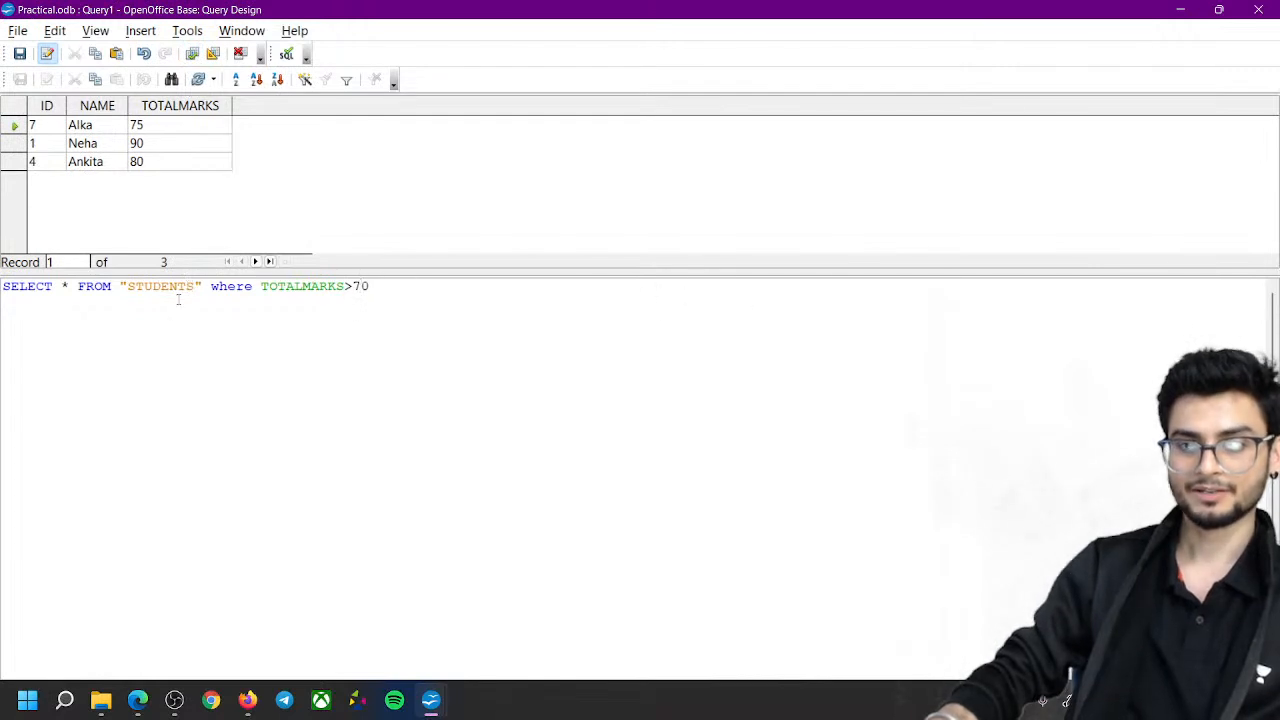
# Open the Execute SQL Statement dialog from the main database window and try executing insert into STUDENTS add "GRADE" varchar(20)
pyautogui.click(1193, 13)
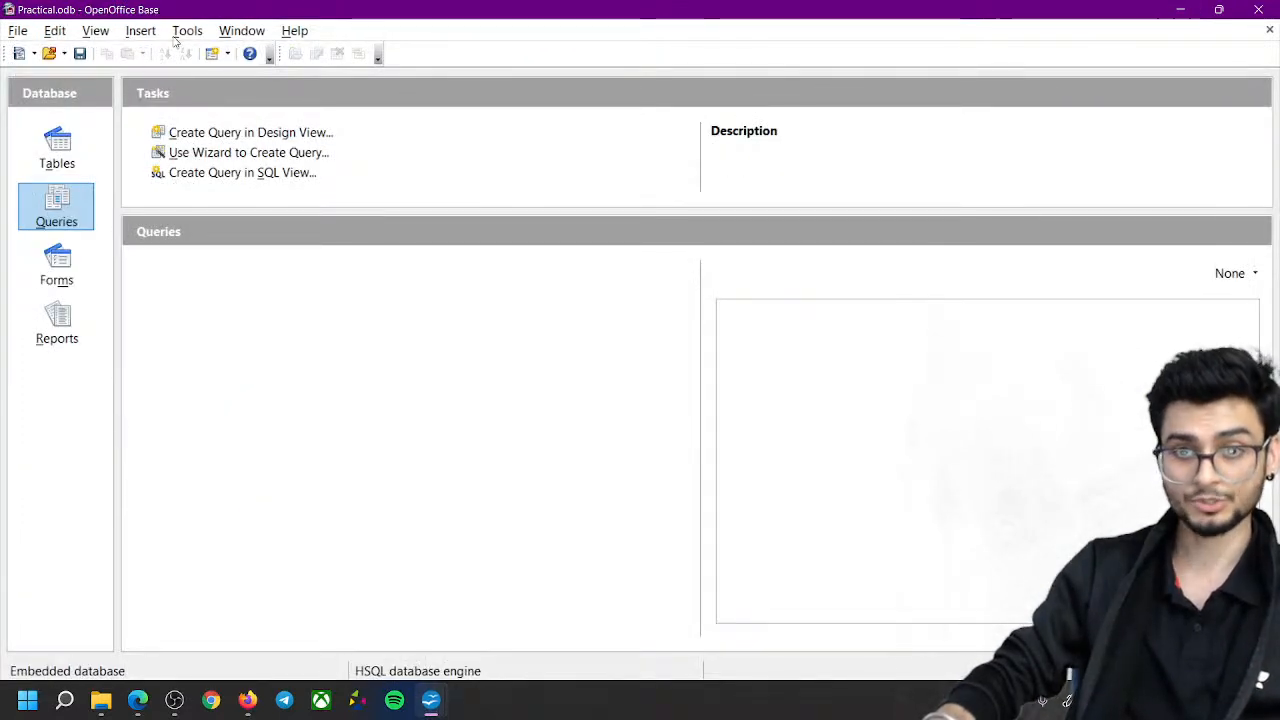
pyautogui.click(185, 31)
pyautogui.click(218, 110)
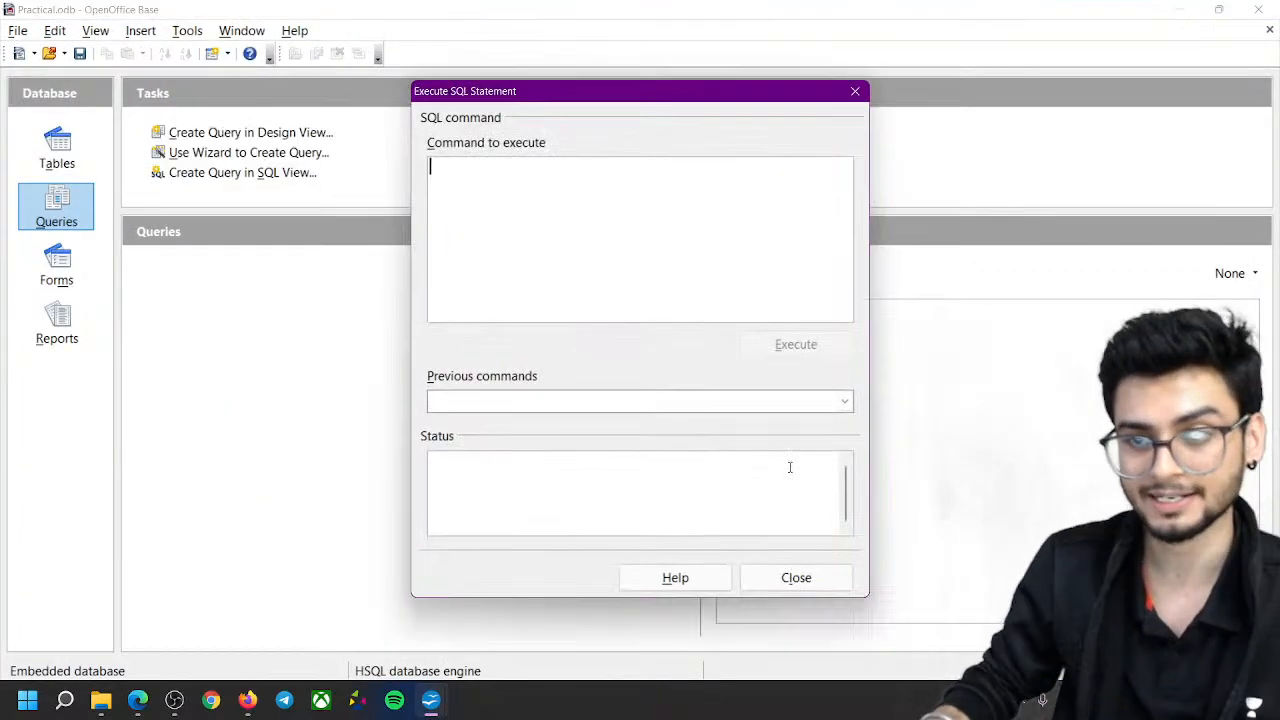
pyautogui.write('insert')
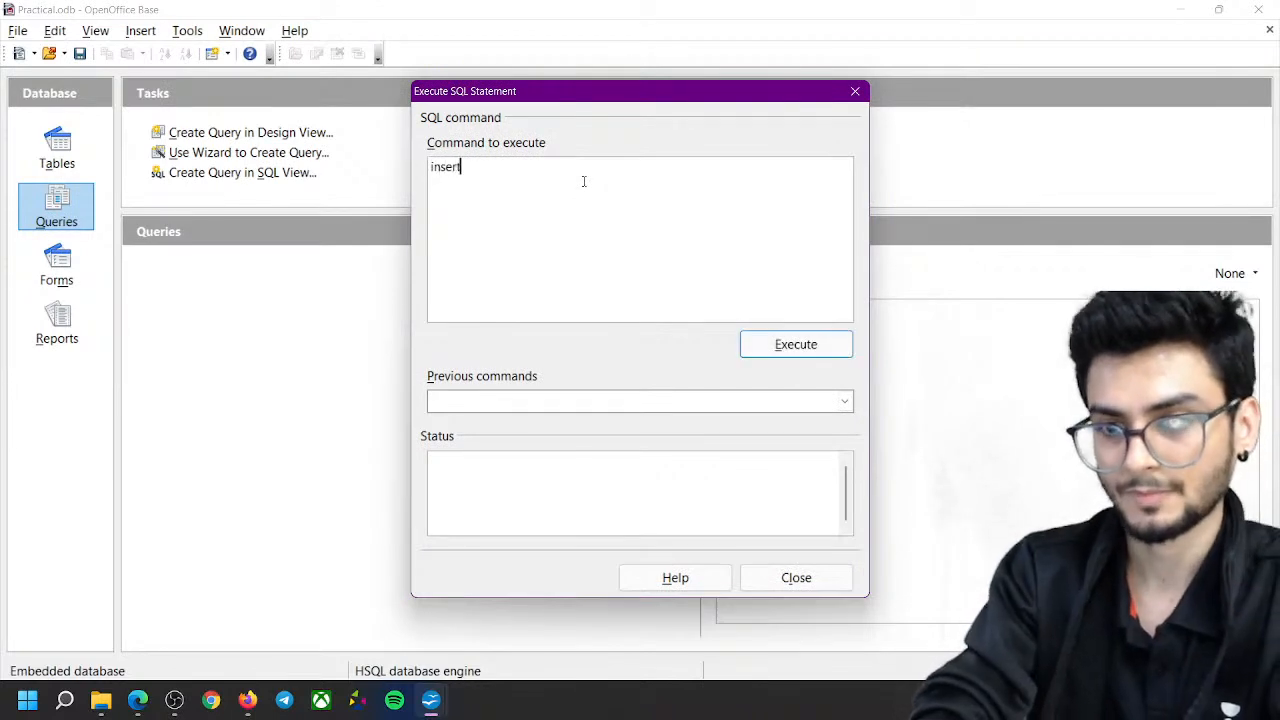
pyautogui.write(' into STUDENTS')
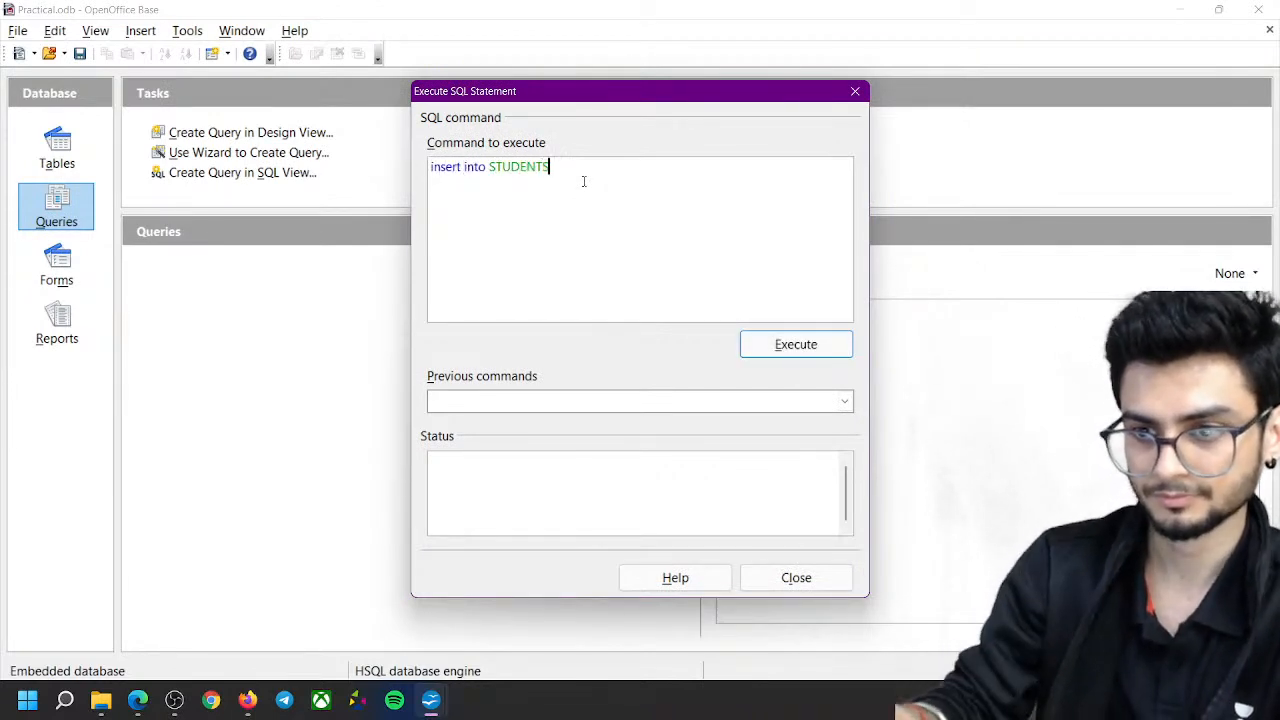
pyautogui.write(' add')
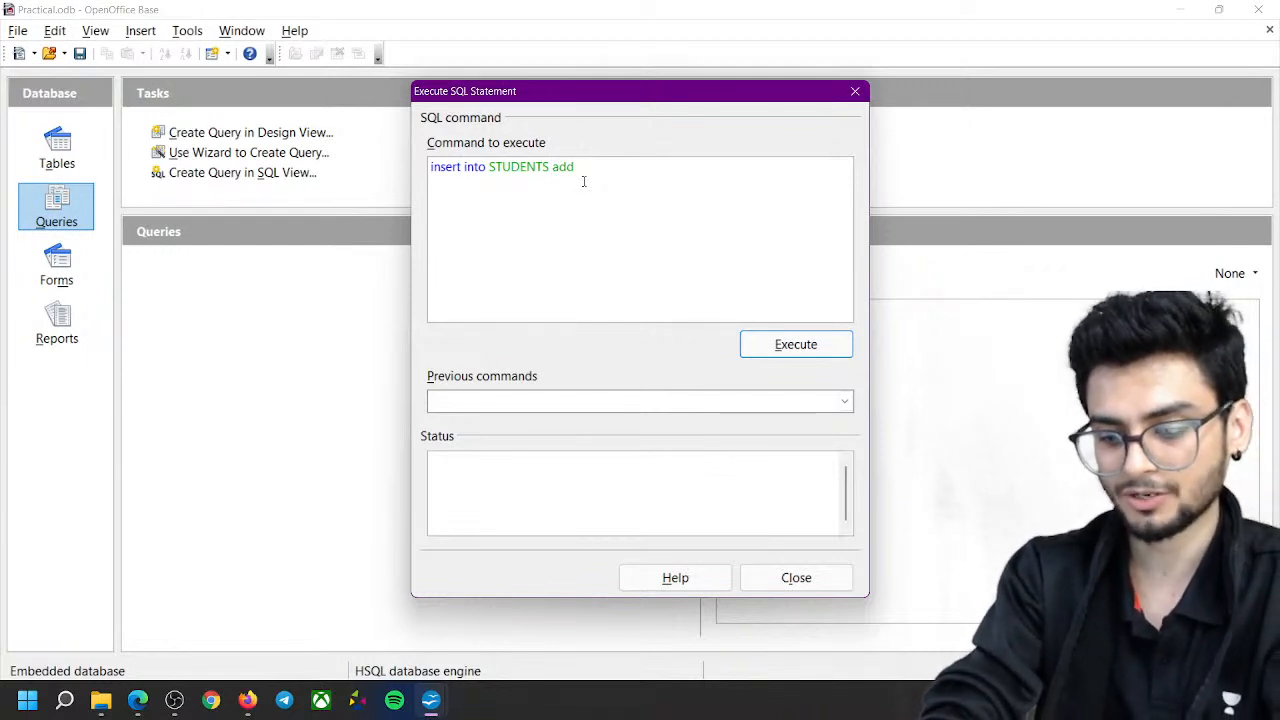
pyautogui.write(' "GRADE')
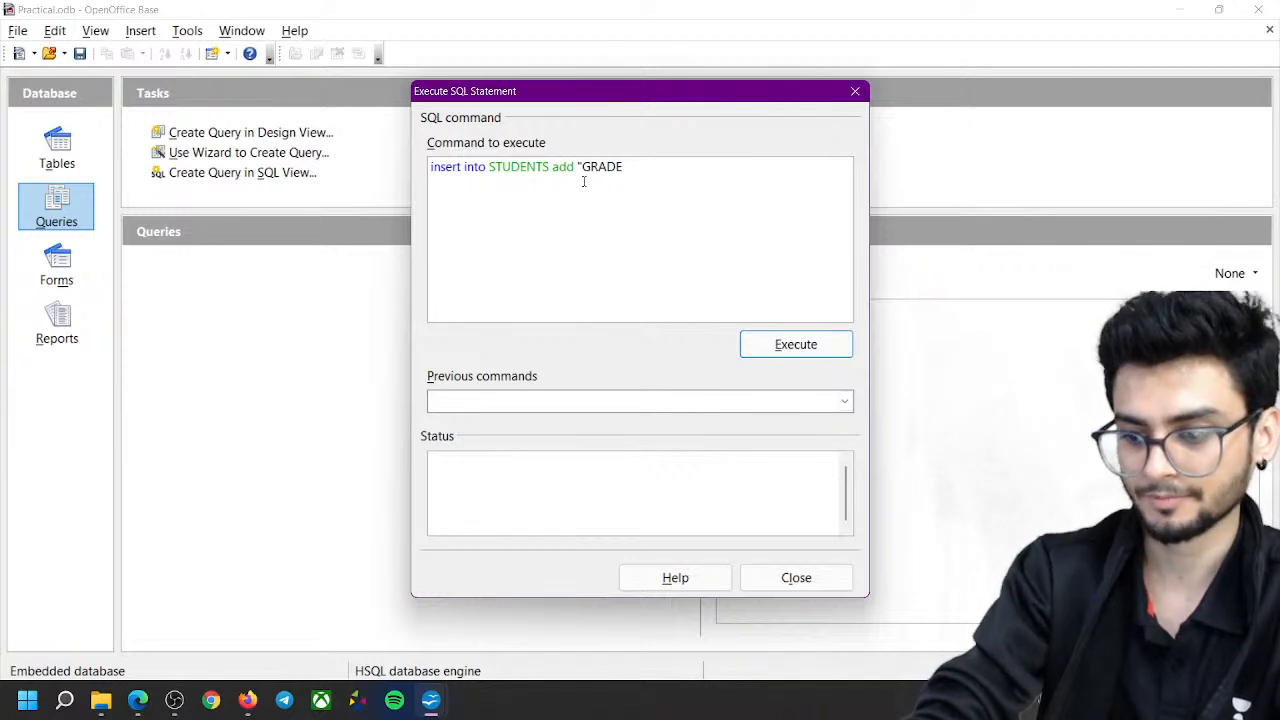
pyautogui.write('" var')
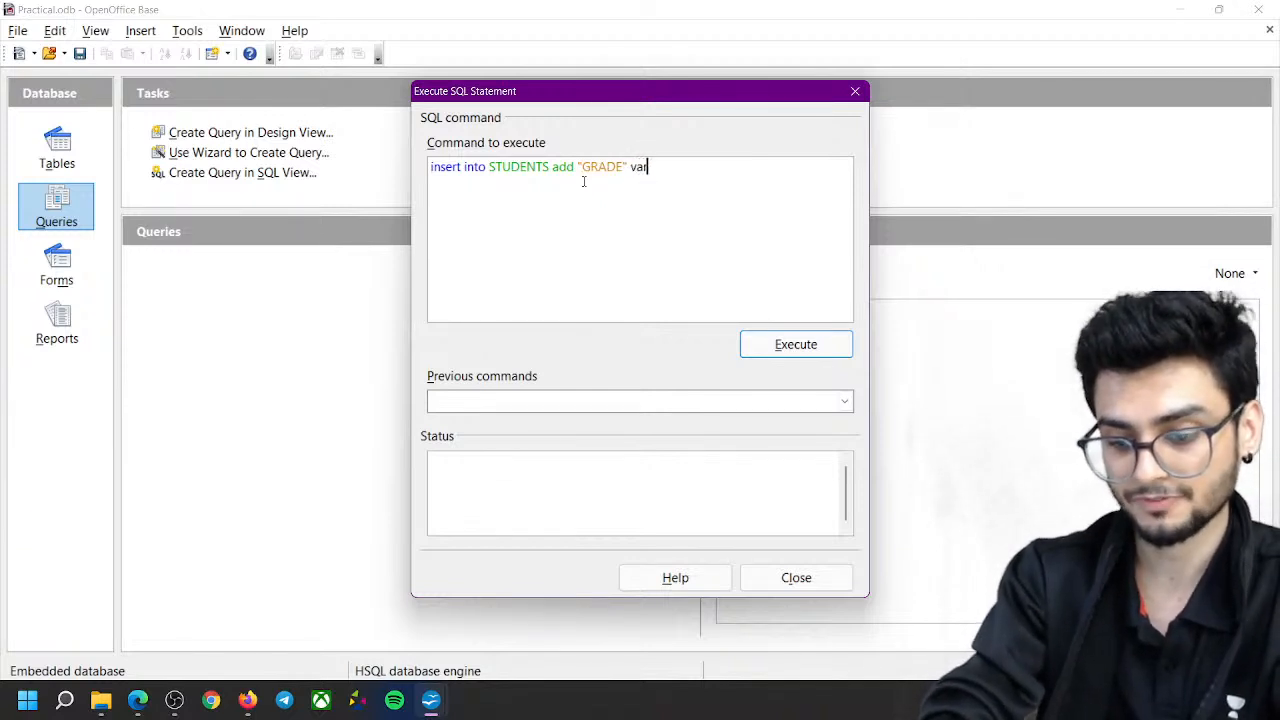
pyautogui.write('char(20)')
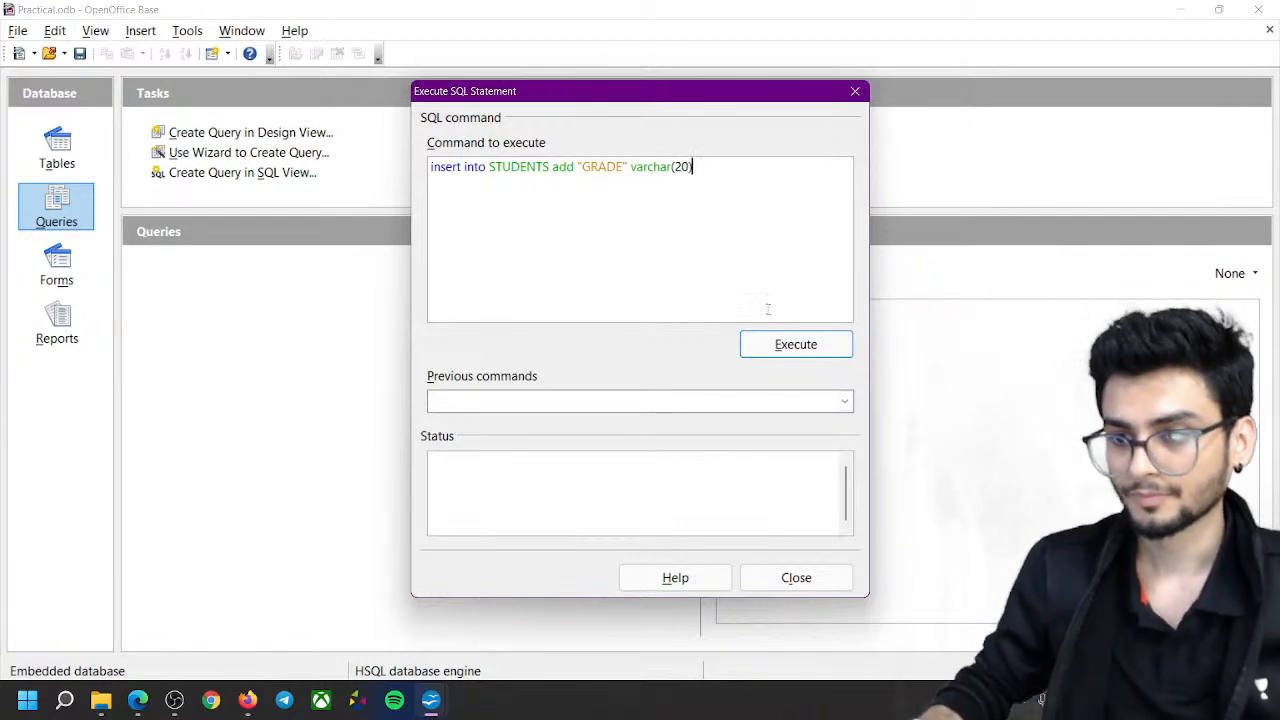
pyautogui.click(781, 352)
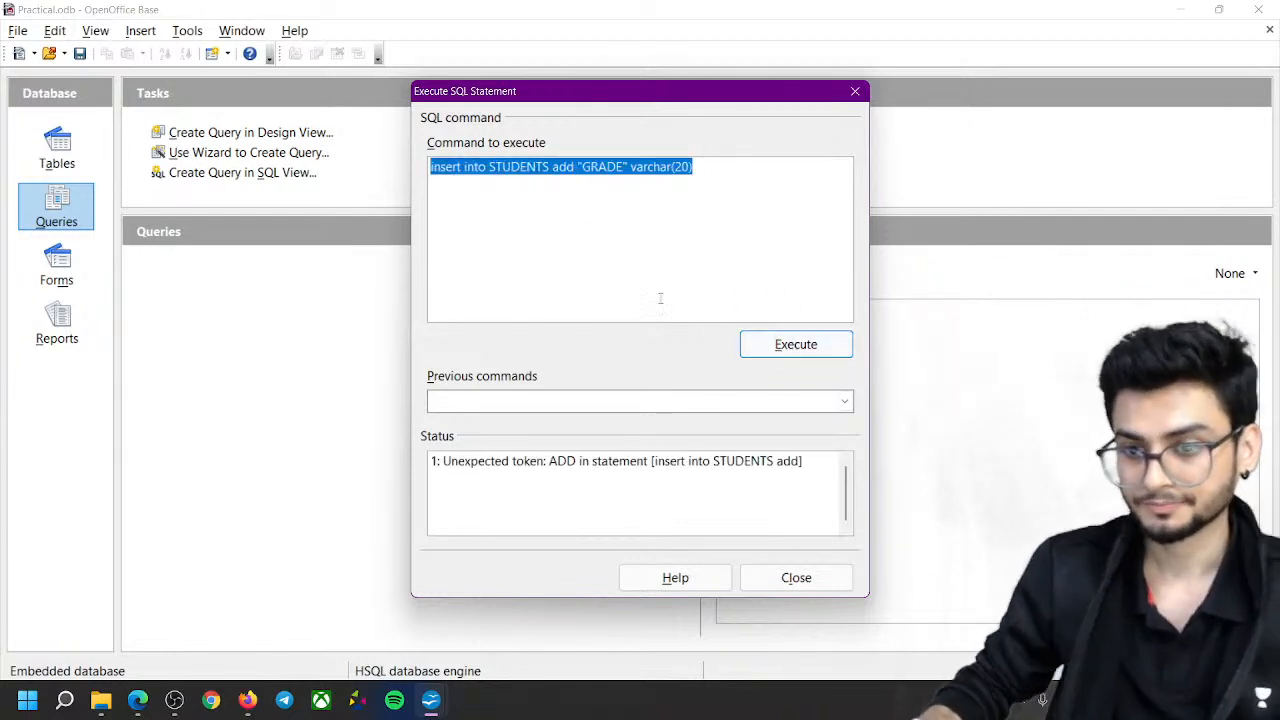
# Replace "insert into" with "alter" in the SQL command and try executing alter STUDENTS add "GRADE" varchar(20)
pyautogui.click(577, 167)
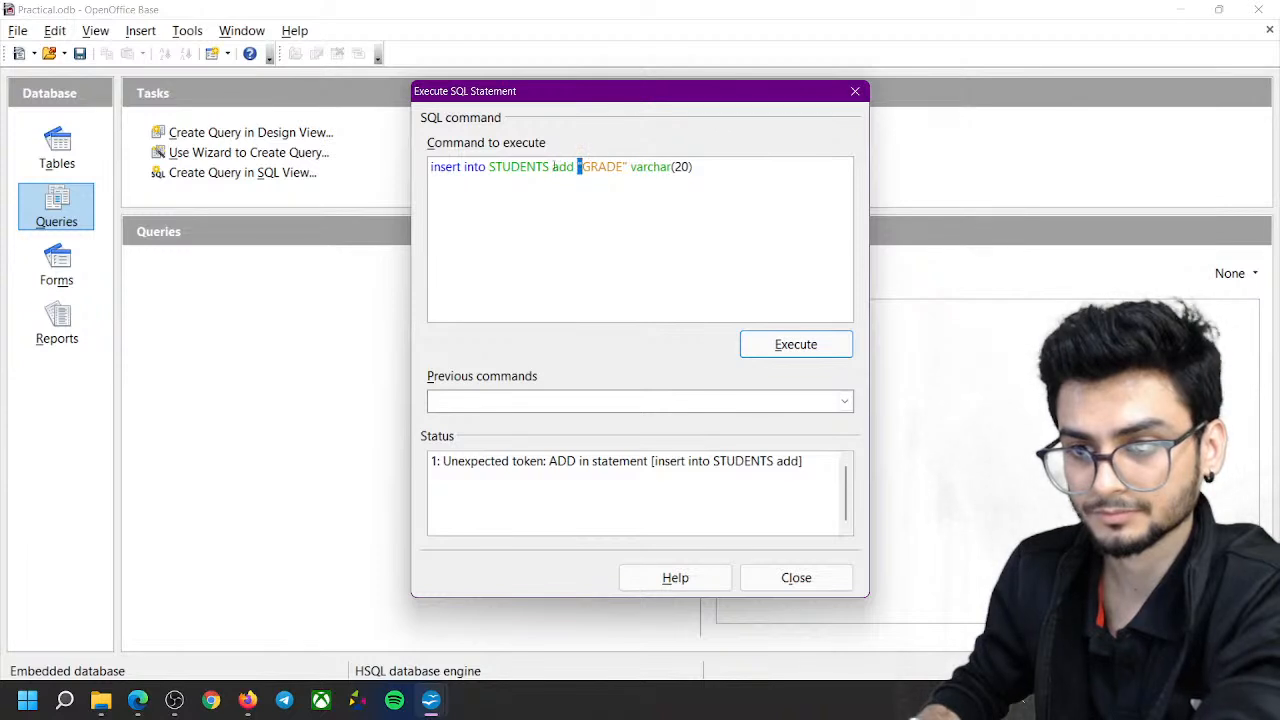
pyautogui.click(441, 167)
pyautogui.doubleClick(460, 167)
pyautogui.press('BackSpace')
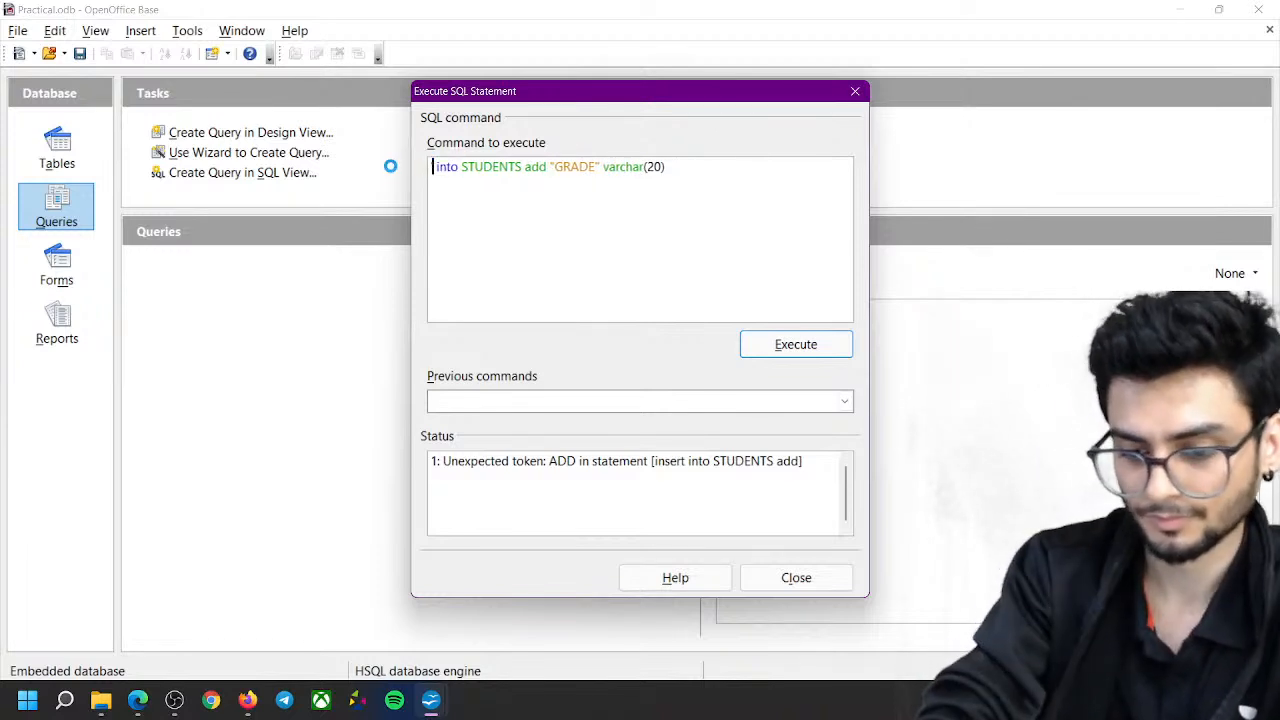
pyautogui.write('alter')
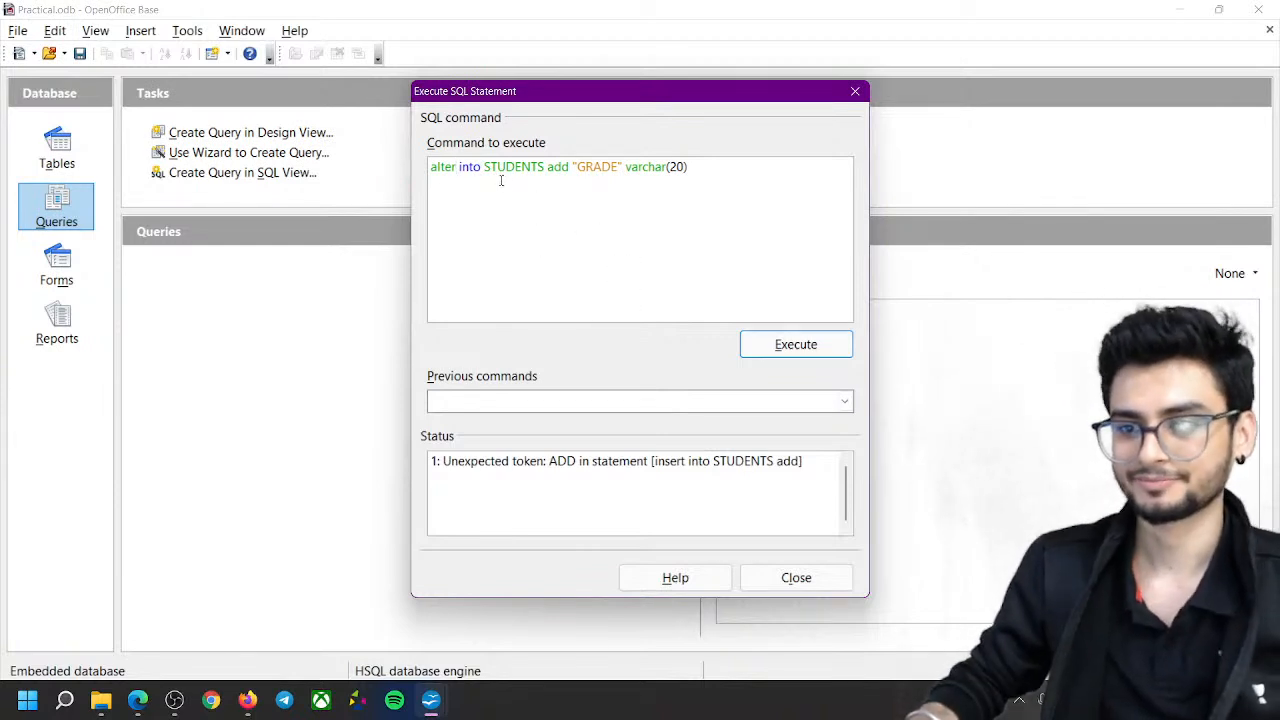
pyautogui.moveTo(484, 167); pyautogui.dragTo(461, 167)
pyautogui.press('BackSpace')
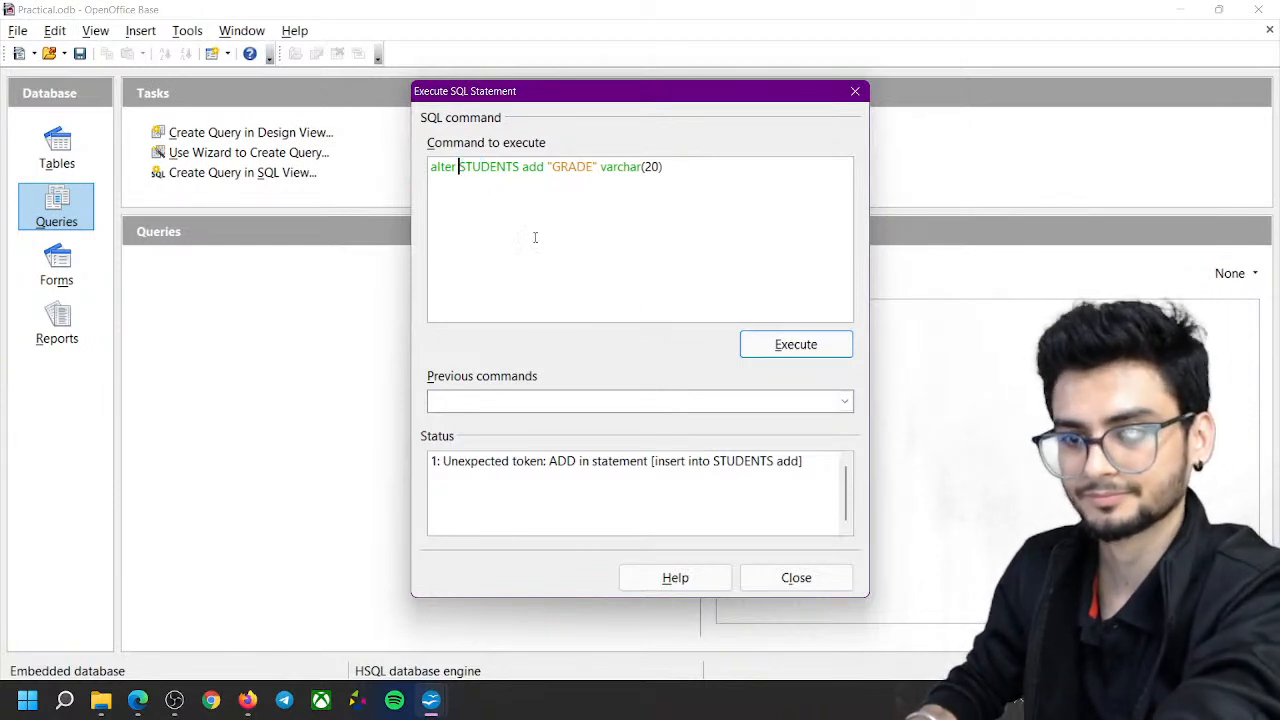
pyautogui.click(778, 342)
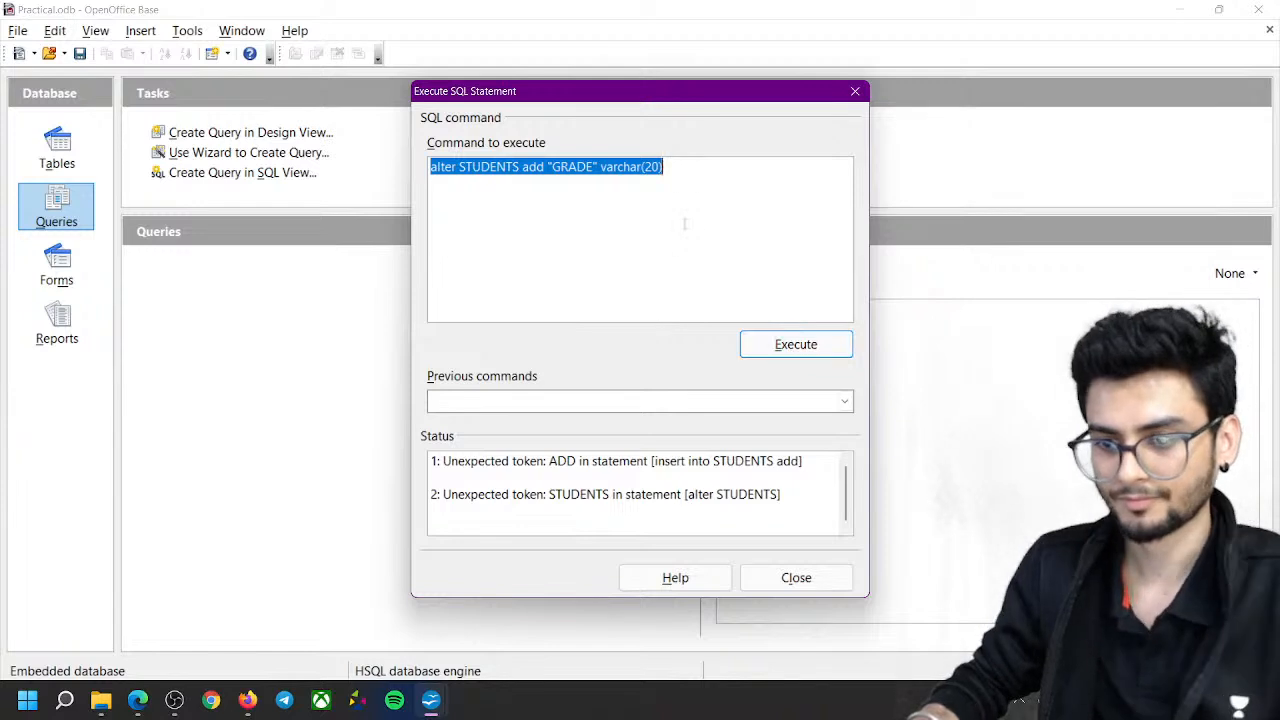
# Correct the command to alter table STUDENTS add "GRADE" varchar(20), execute it and close the dialog
pyautogui.click(459, 167)
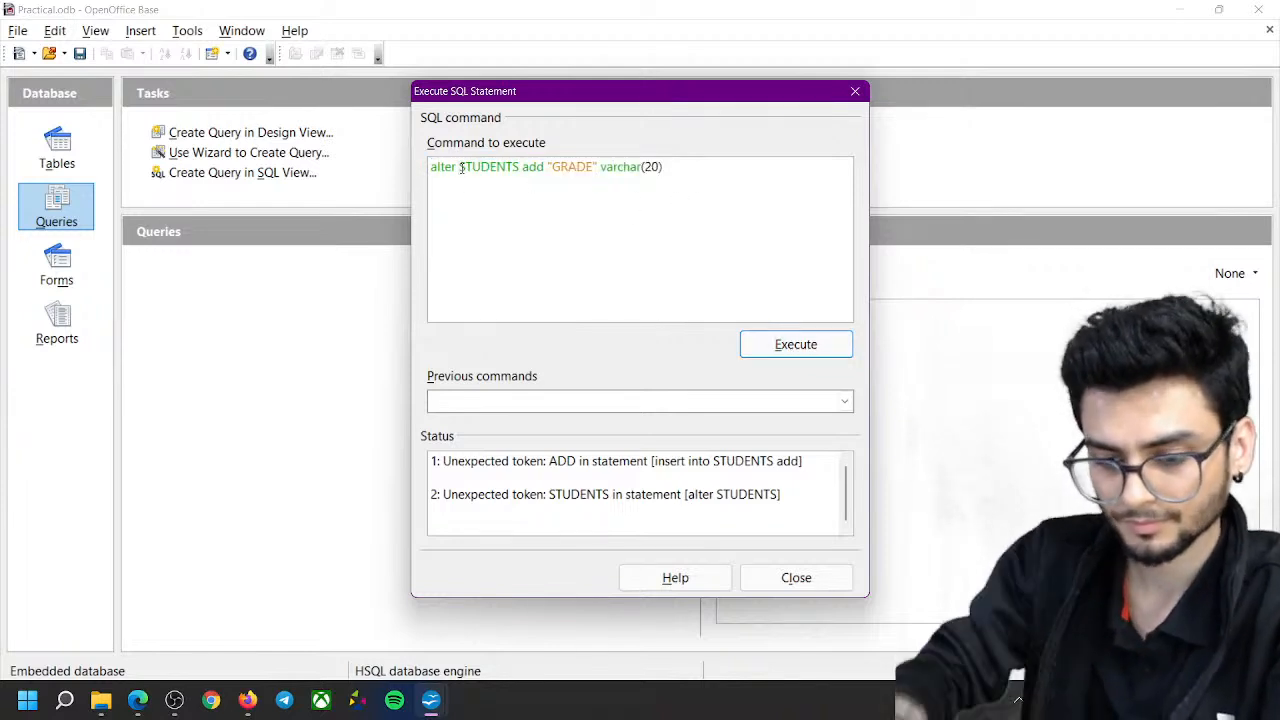
pyautogui.write('table')
pyautogui.click(762, 346)
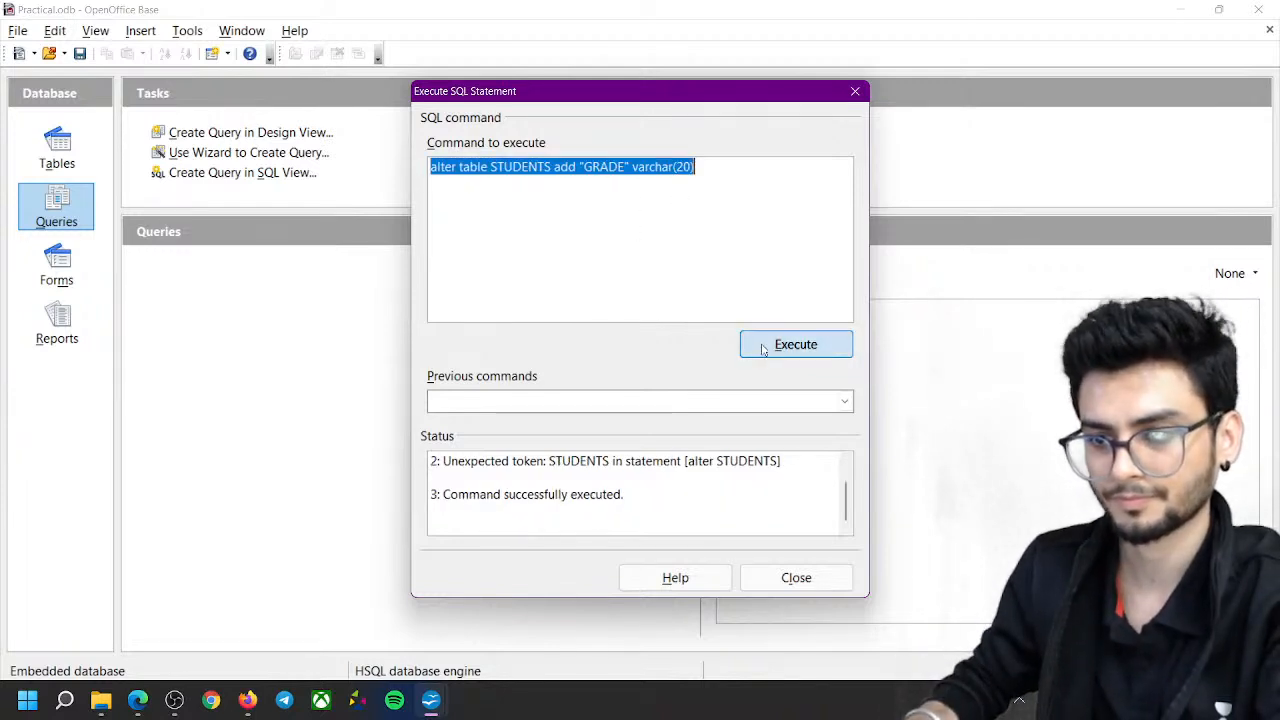
pyautogui.click(466, 184)
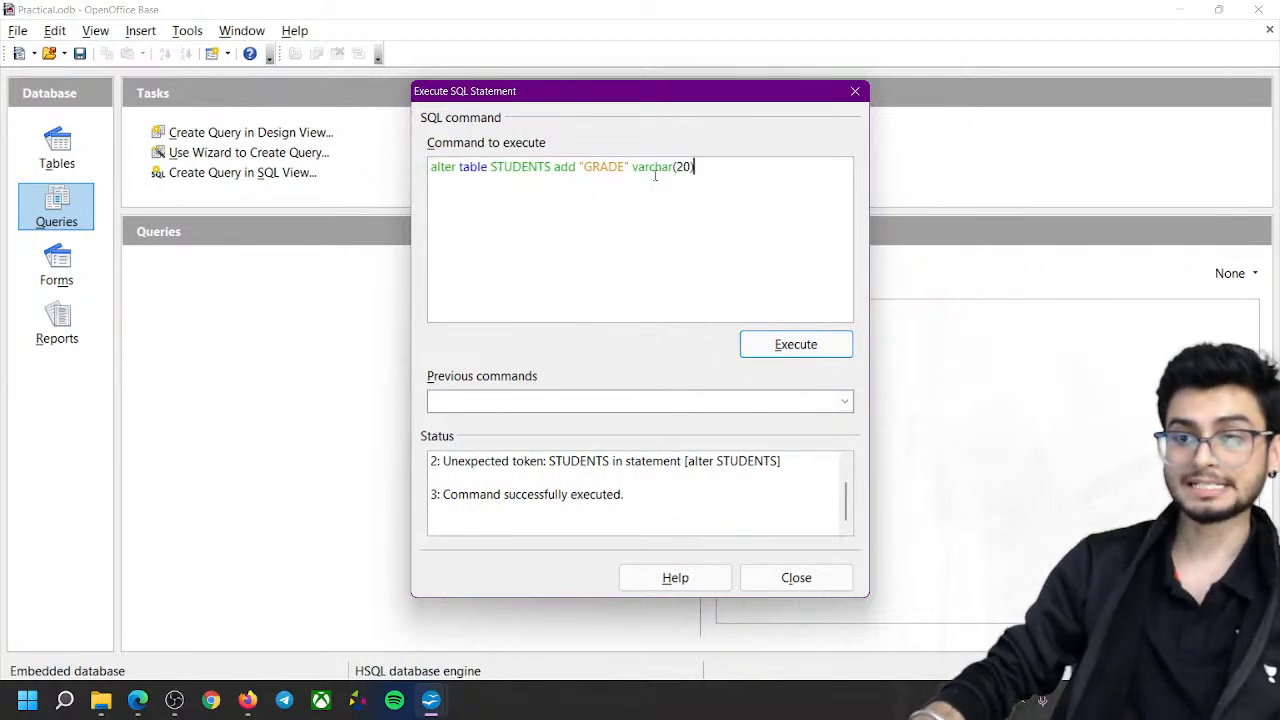
pyautogui.moveTo(724, 177); pyautogui.dragTo(422, 170)
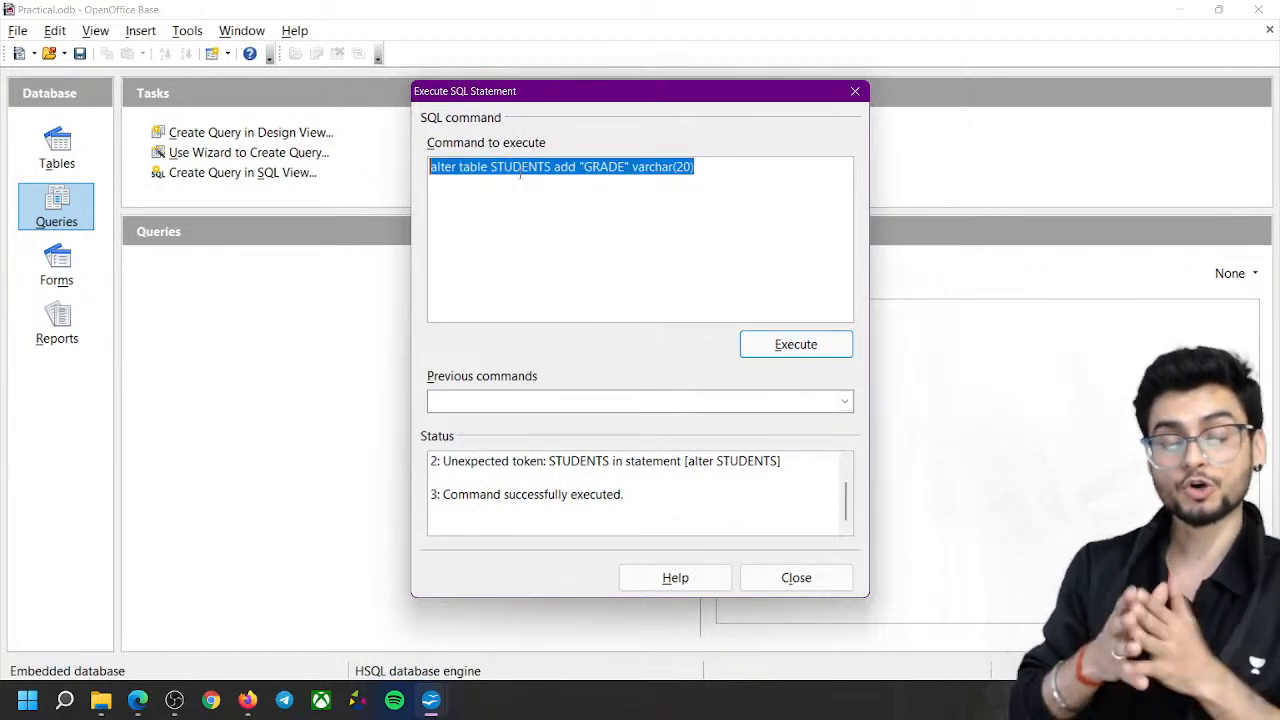
pyautogui.click(852, 92)
# Return to the Query1 design window and rerun the STUDENTS query to include the added GRADE column
pyautogui.moveTo(431, 700)
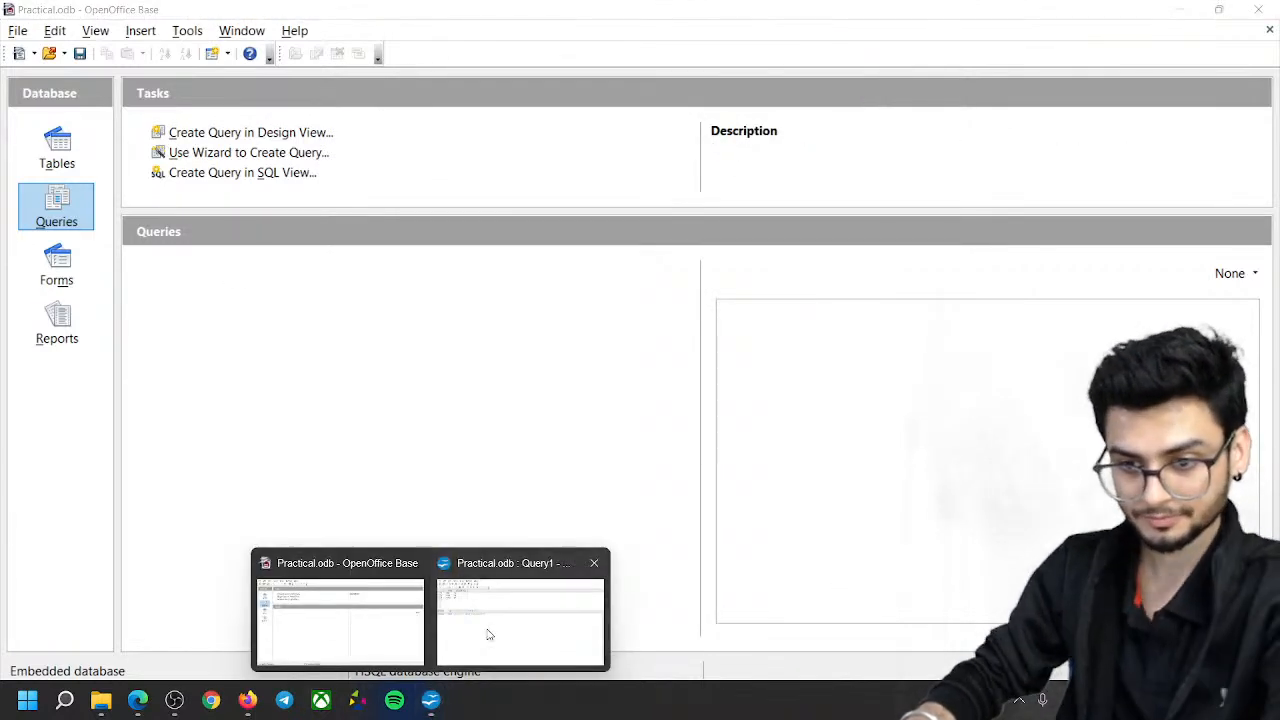
pyautogui.click(489, 634)
pyautogui.click(192, 55)
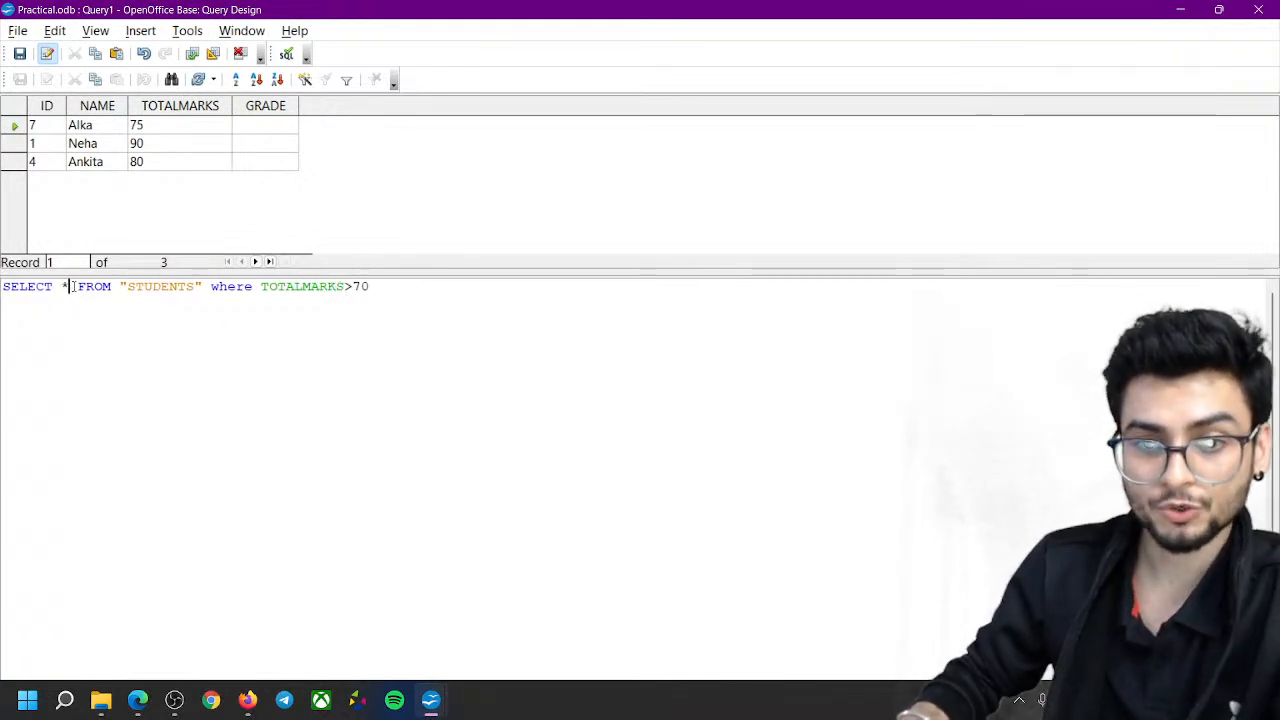
# Edit the statement to SELECT ID FROM "STUDENTS" where TOTALMARKS>75 and run the query
pyautogui.moveTo(72, 286); pyautogui.dragTo(61, 286)
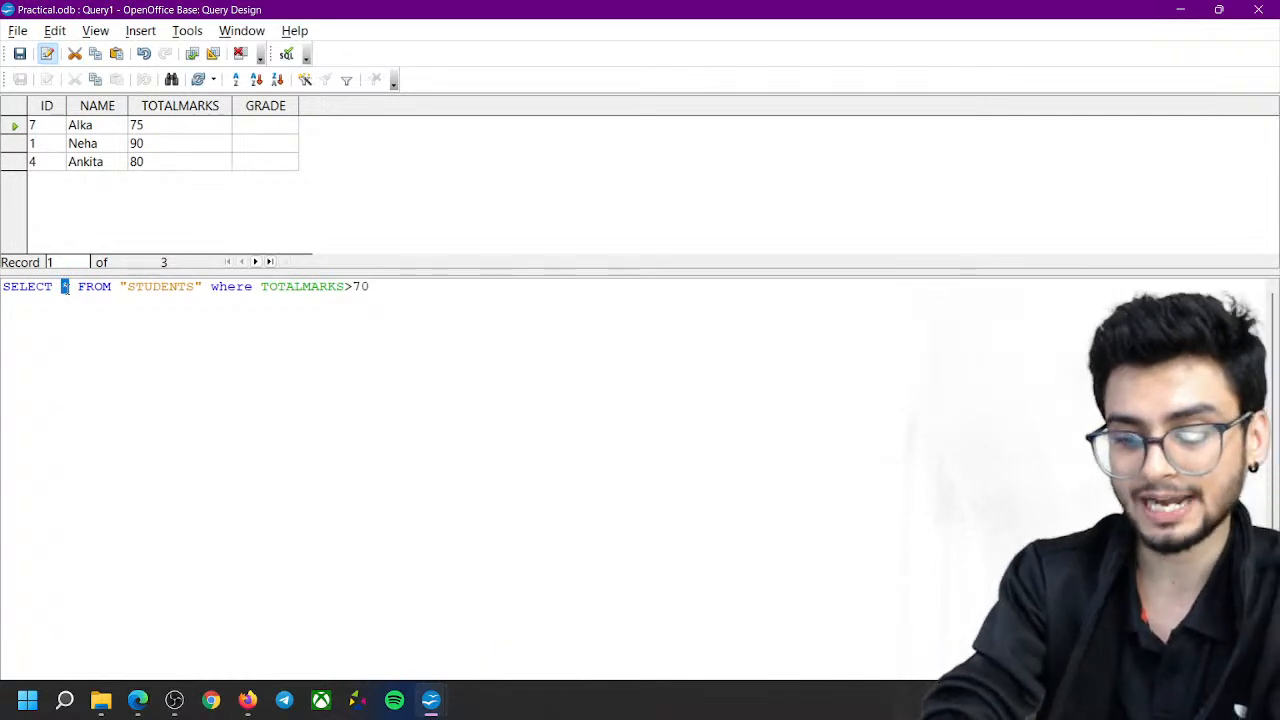
pyautogui.write('ID')
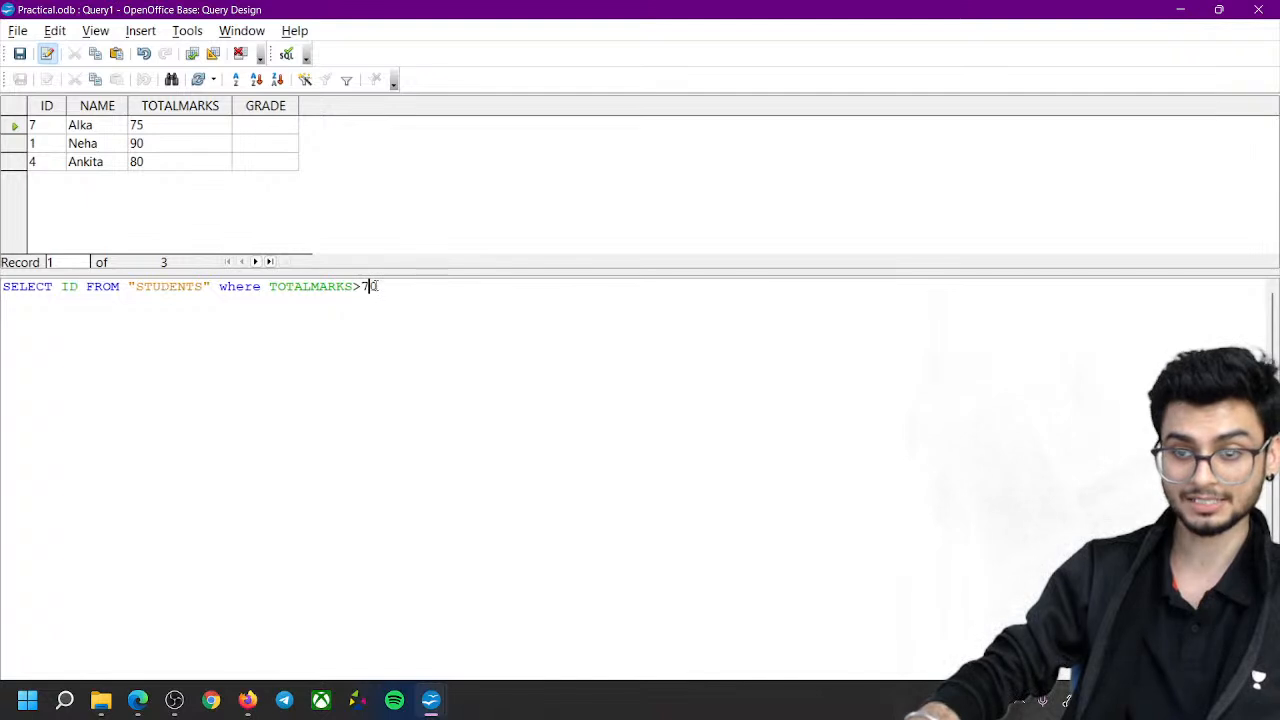
pyautogui.moveTo(370, 286); pyautogui.dragTo(361, 286)
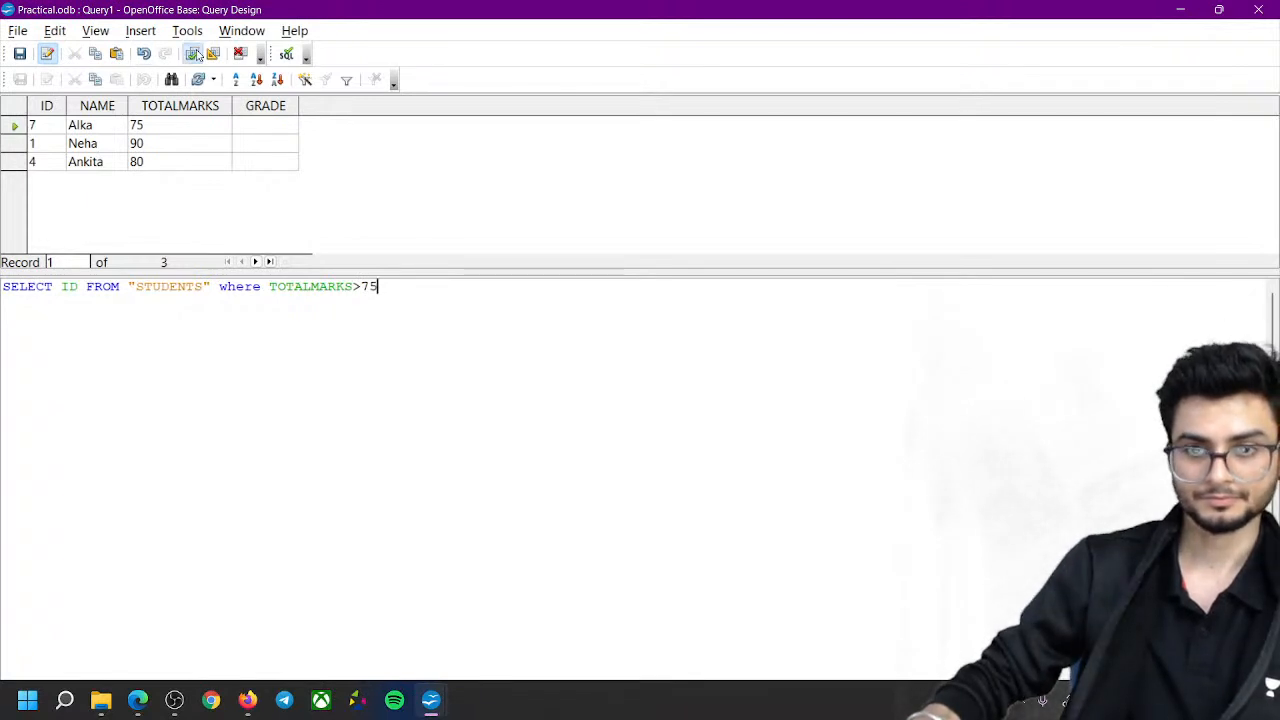
pyautogui.click(192, 53)
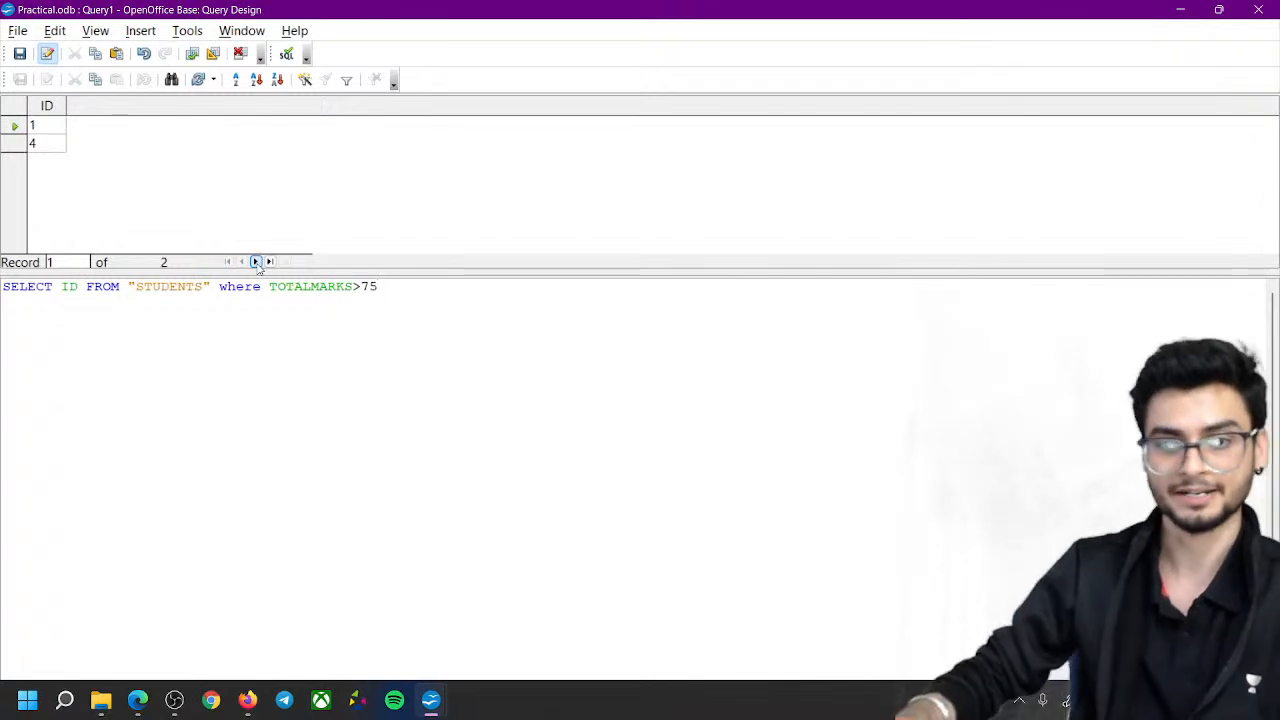
# Return to the main database window and open the dialog for executing an SQL statement
pyautogui.click(431, 700)
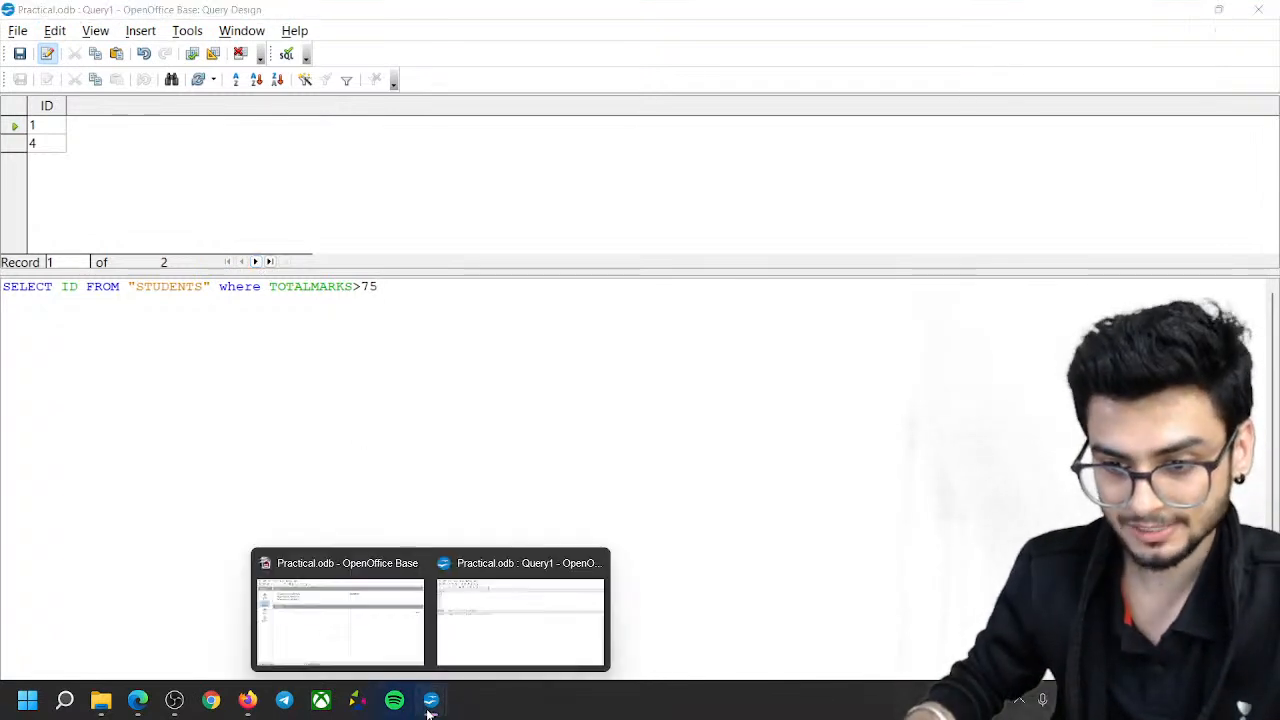
pyautogui.click(389, 610)
pyautogui.click(190, 32)
pyautogui.moveTo(241, 31)
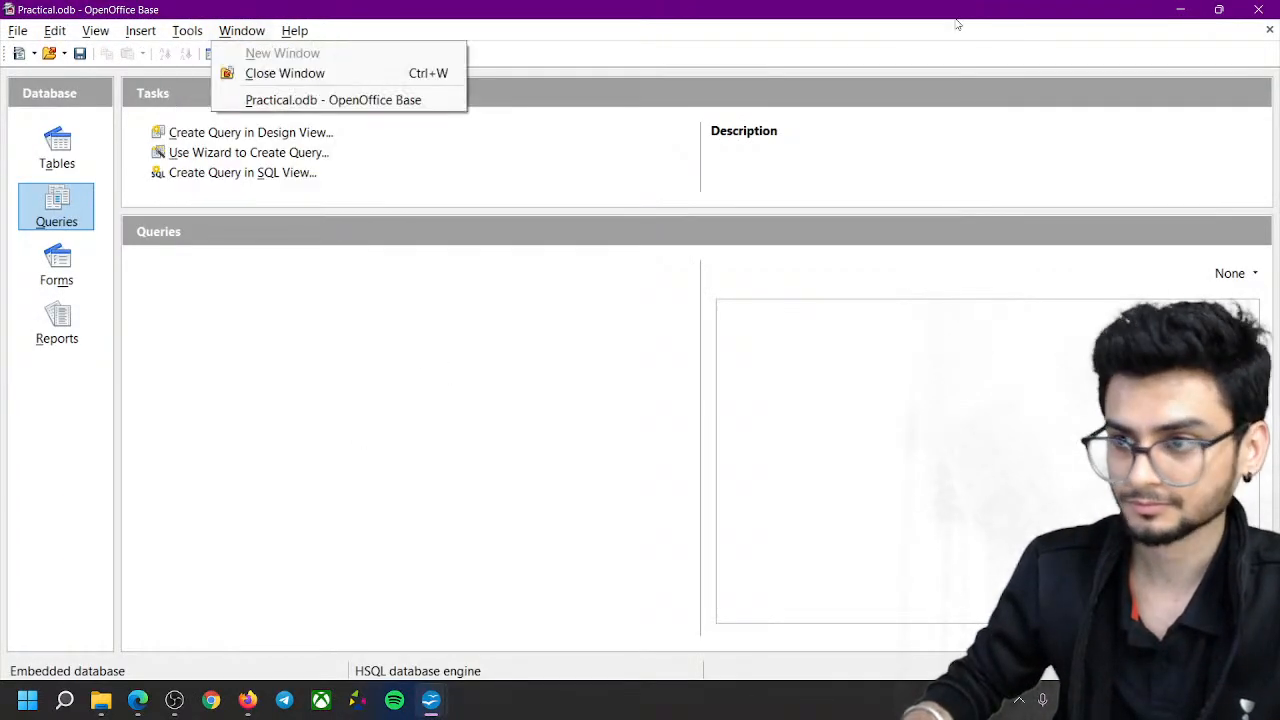
pyautogui.moveTo(187, 31)
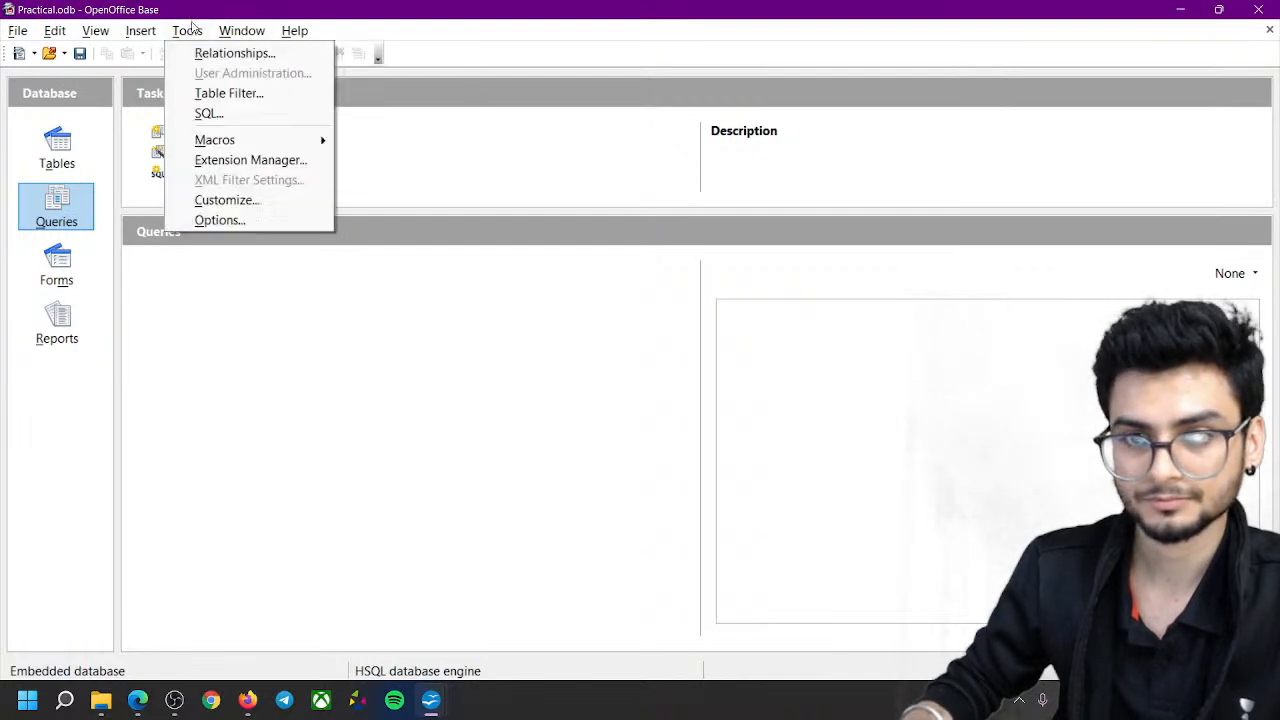
pyautogui.click(204, 113)
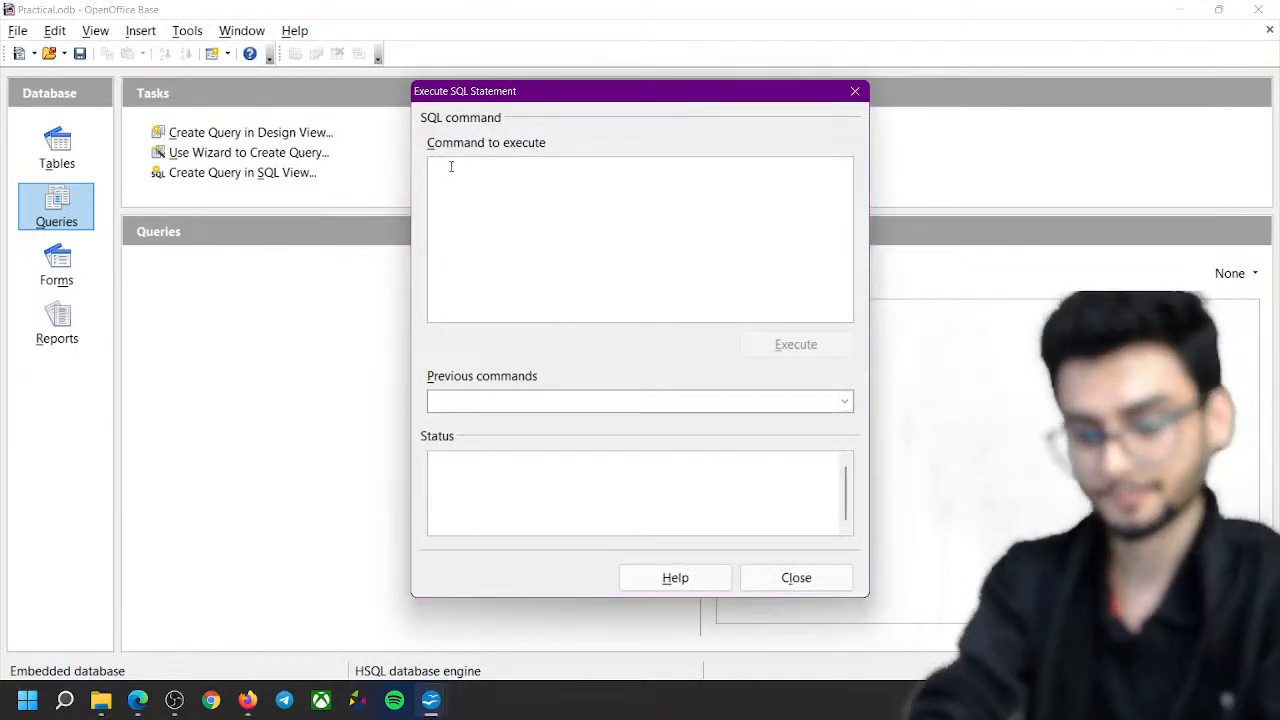
pyautogui.write('se')
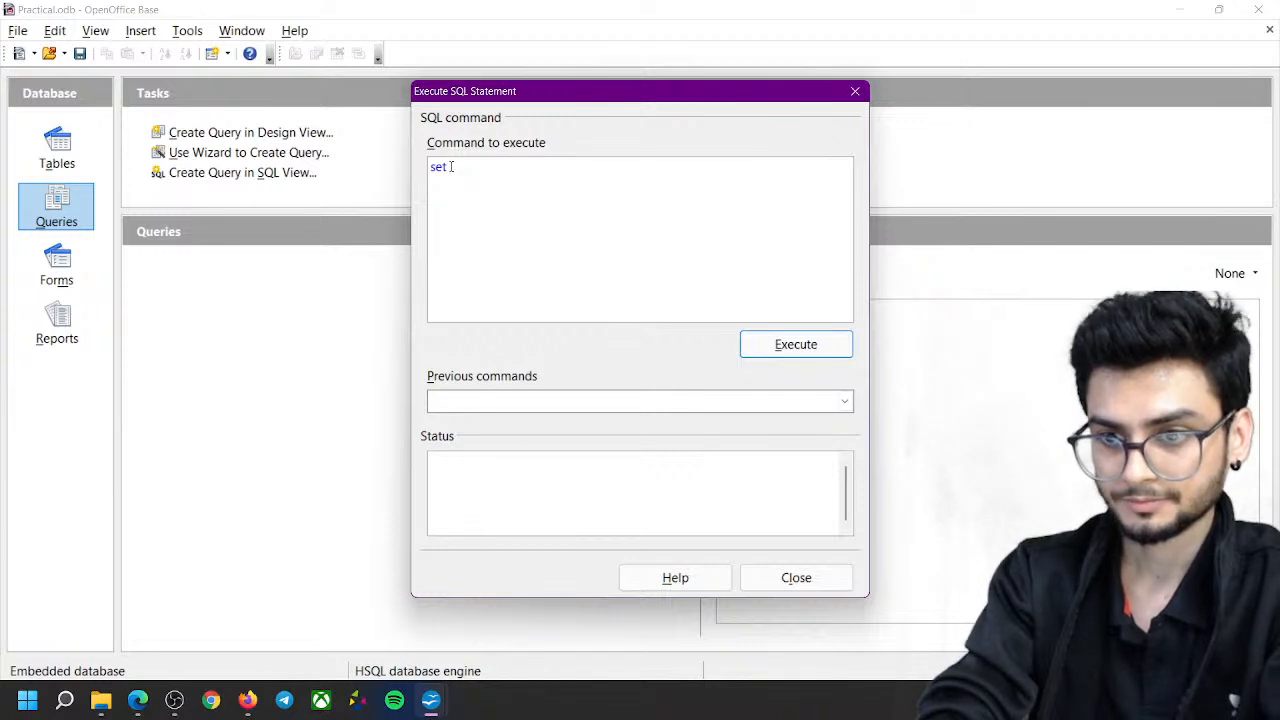
pyautogui.write('t')
pyautogui.press('BackSpace')
pyautogui.press('BackSpace')
pyautogui.press('BackSpace')
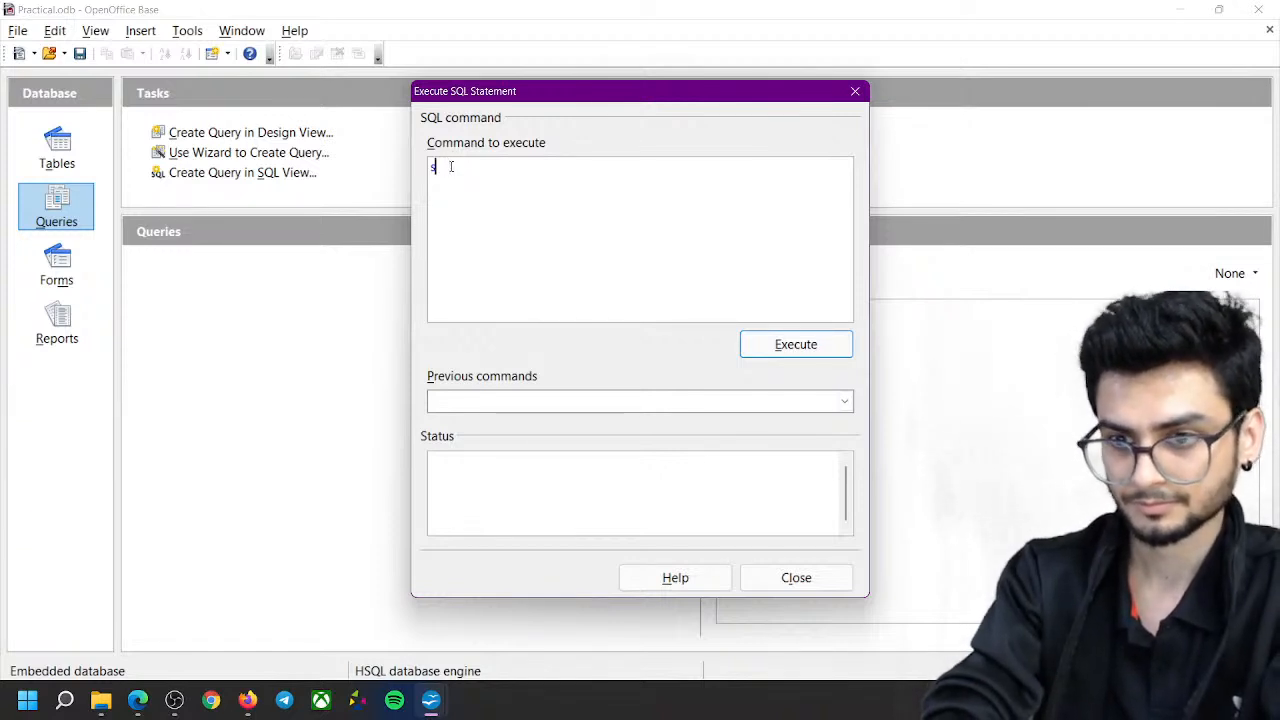
# Begin an SQL command that updates STUDENTS and sets "GRADE" to 'B'
pyautogui.write('update ')
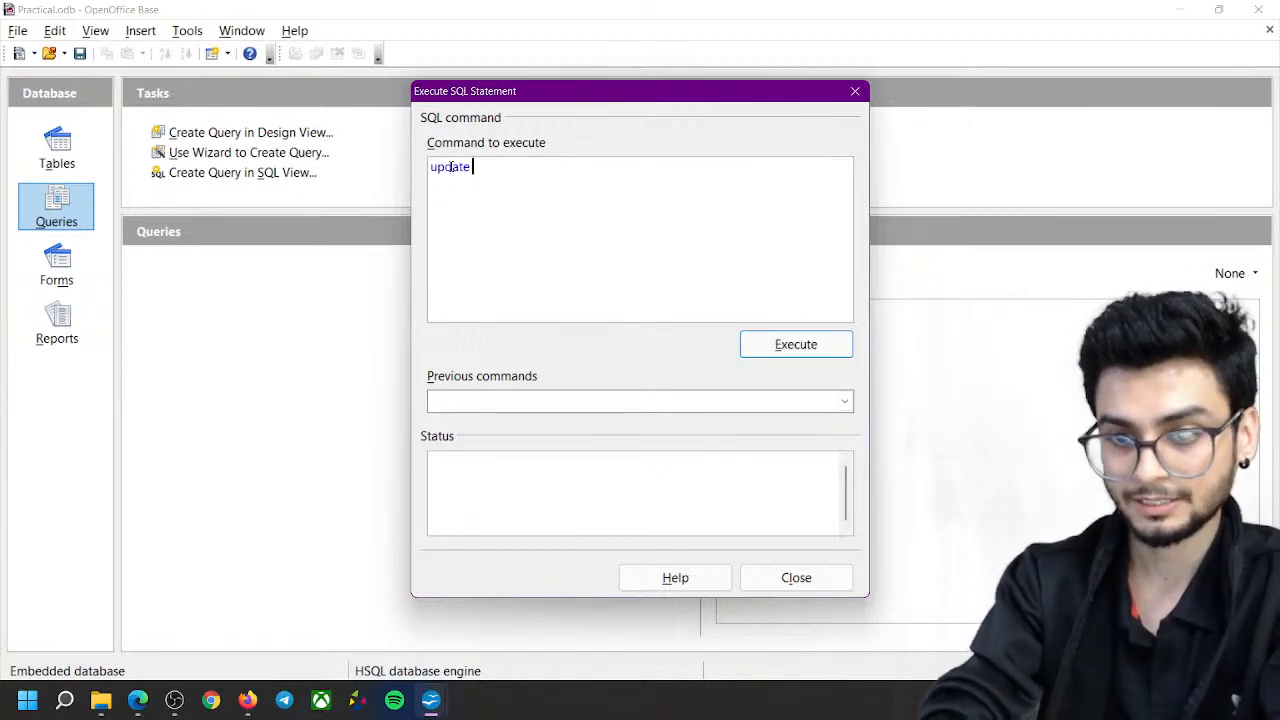
pyautogui.write('STUDENTS ')
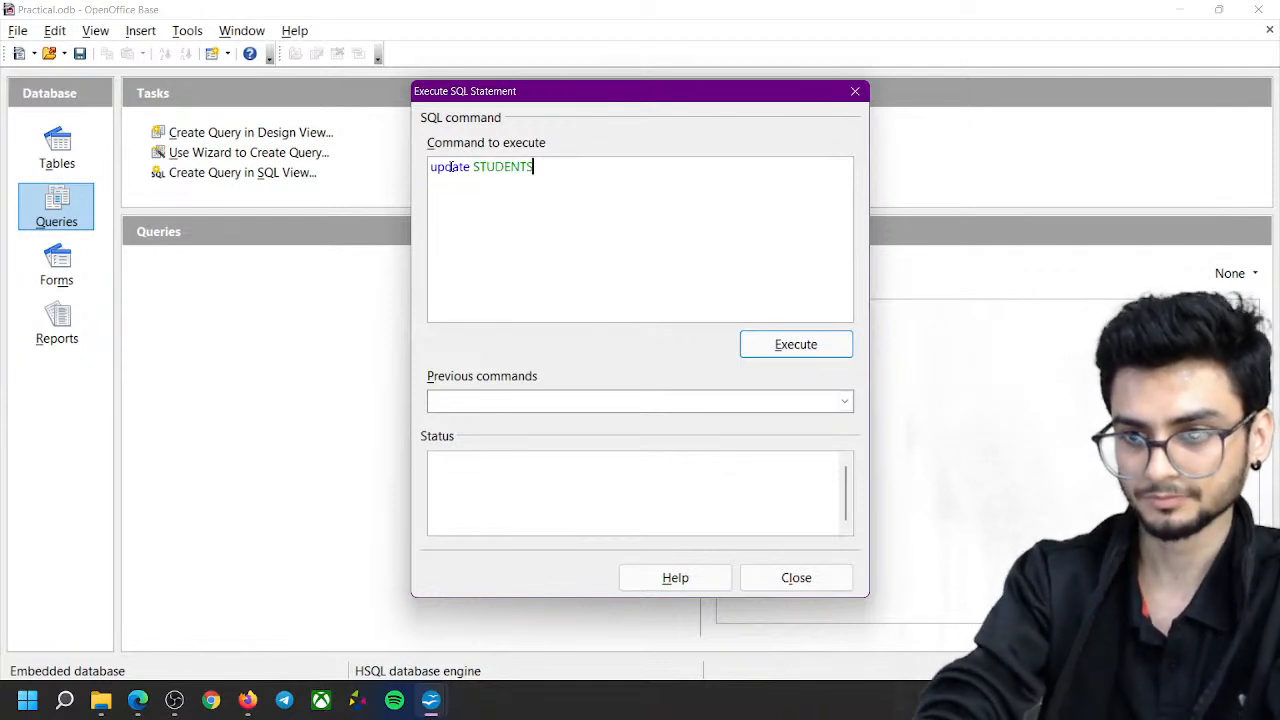
pyautogui.write('set ')
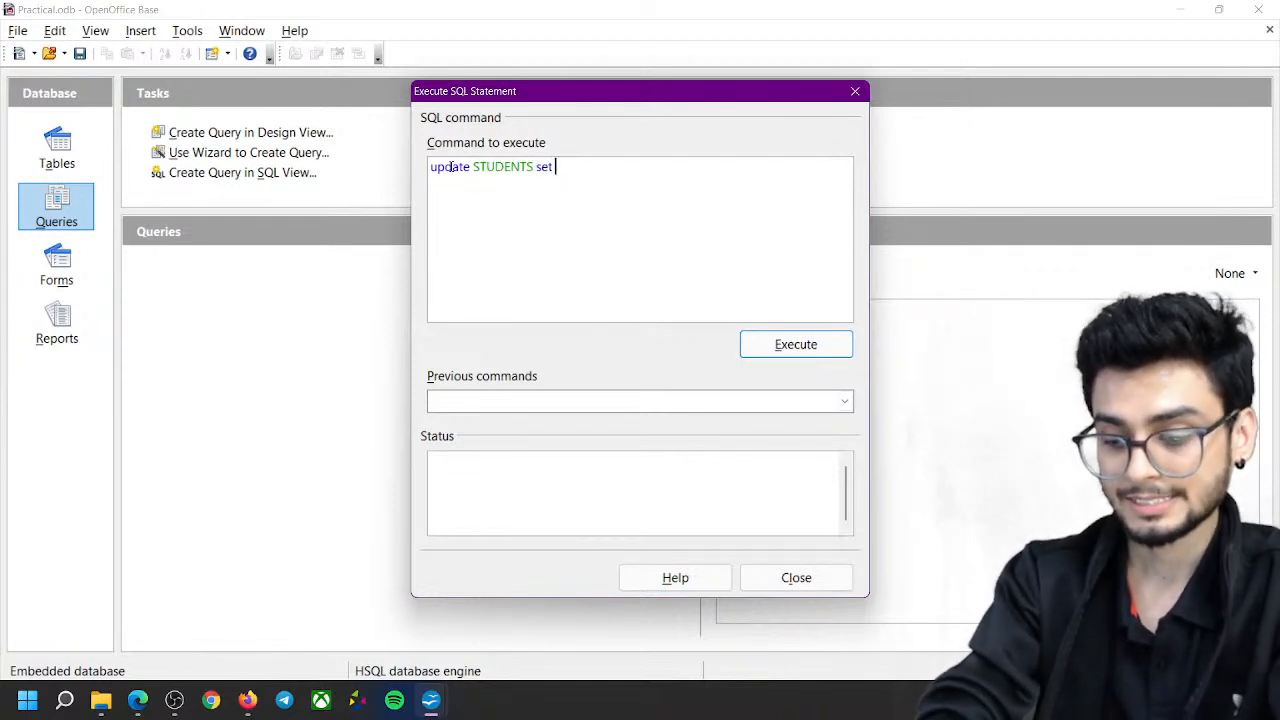
pyautogui.write('"GRADE')
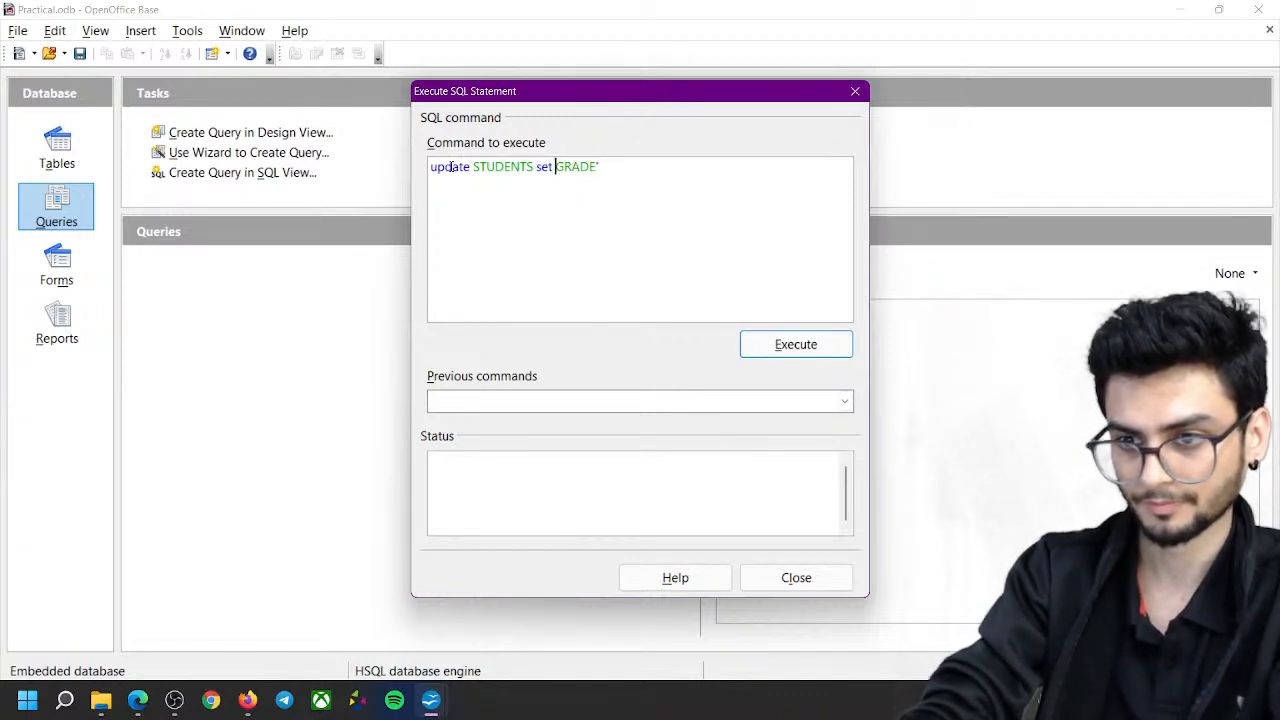
pyautogui.write('"')
pyautogui.press('Right')
pyautogui.press('Right')
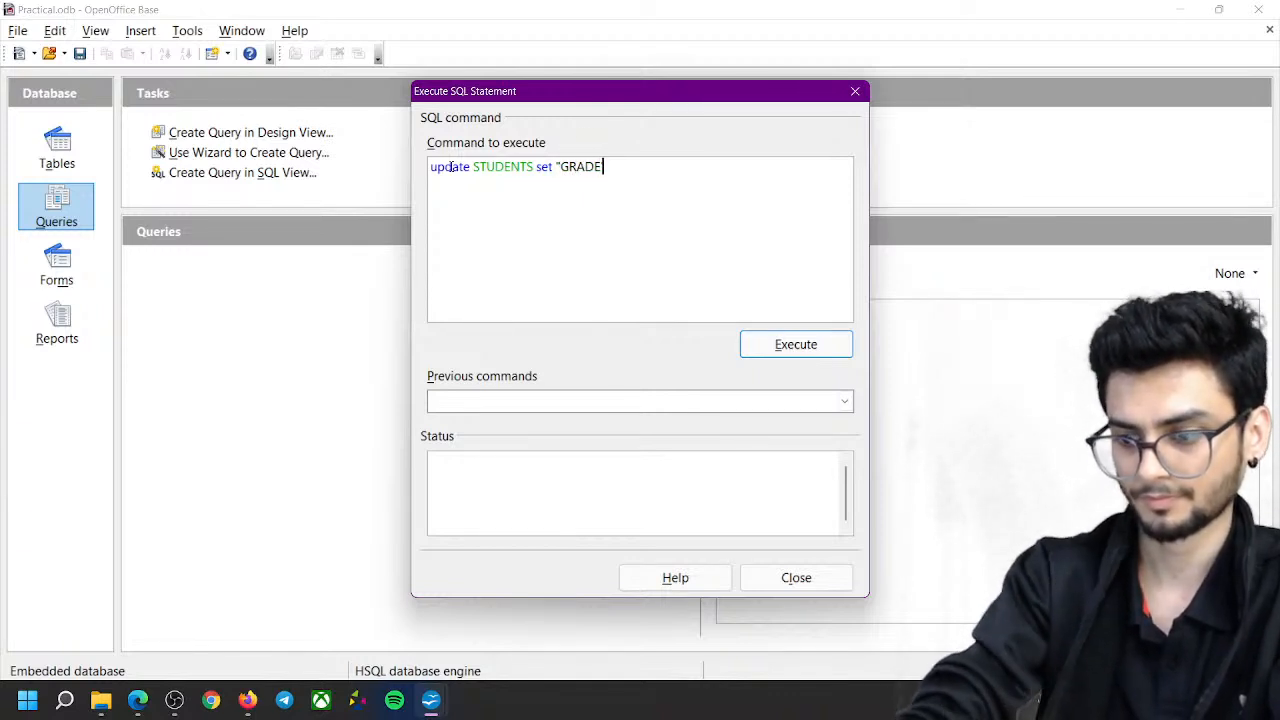
pyautogui.write('"')
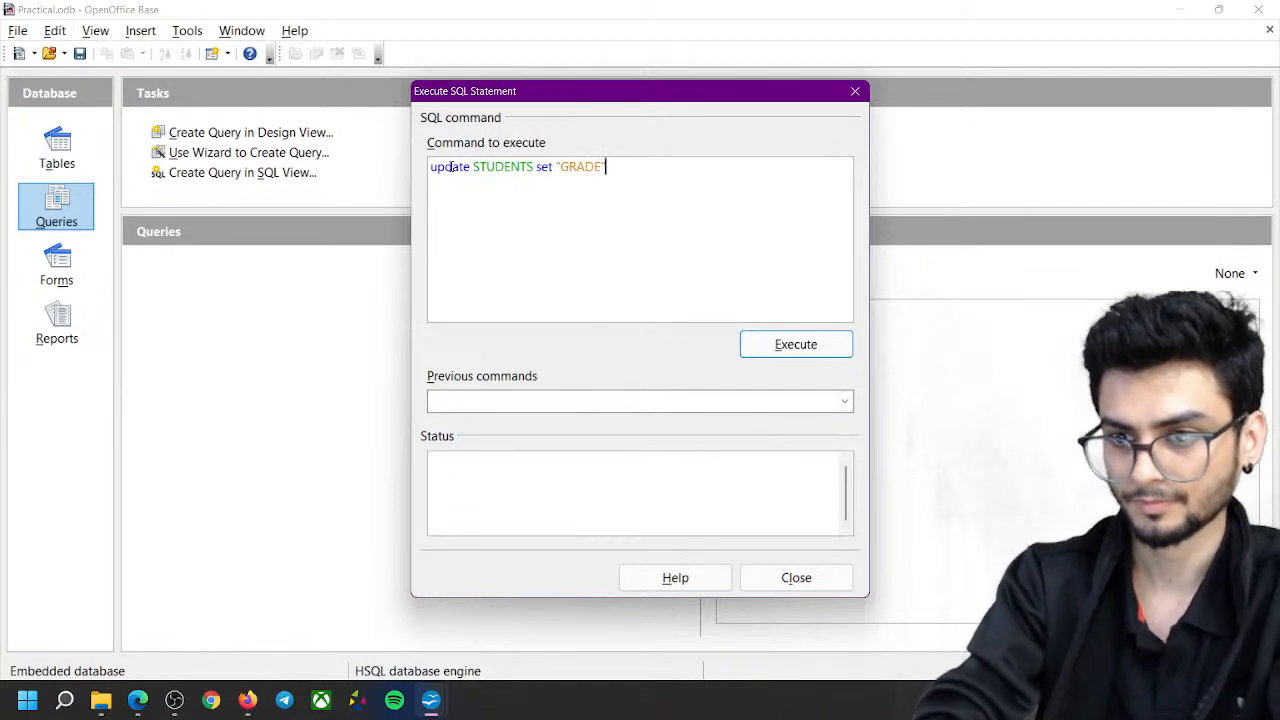
pyautogui.write('=')
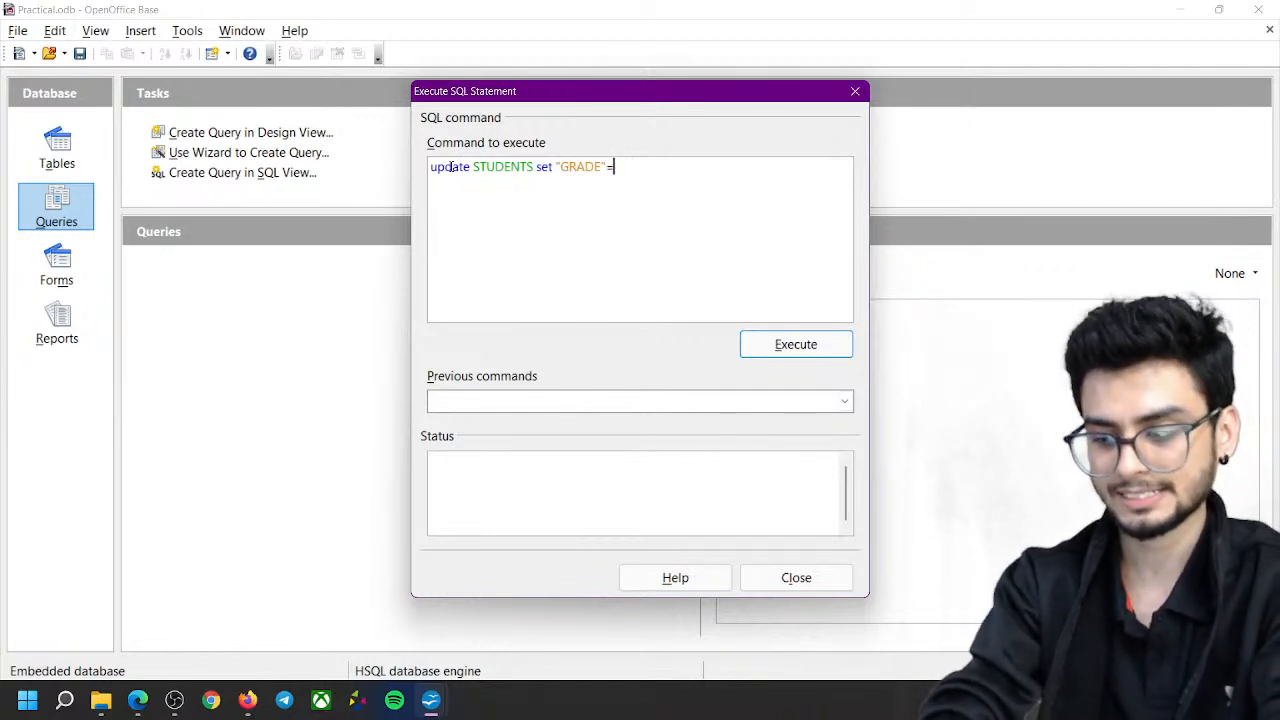
pyautogui.write("'B")
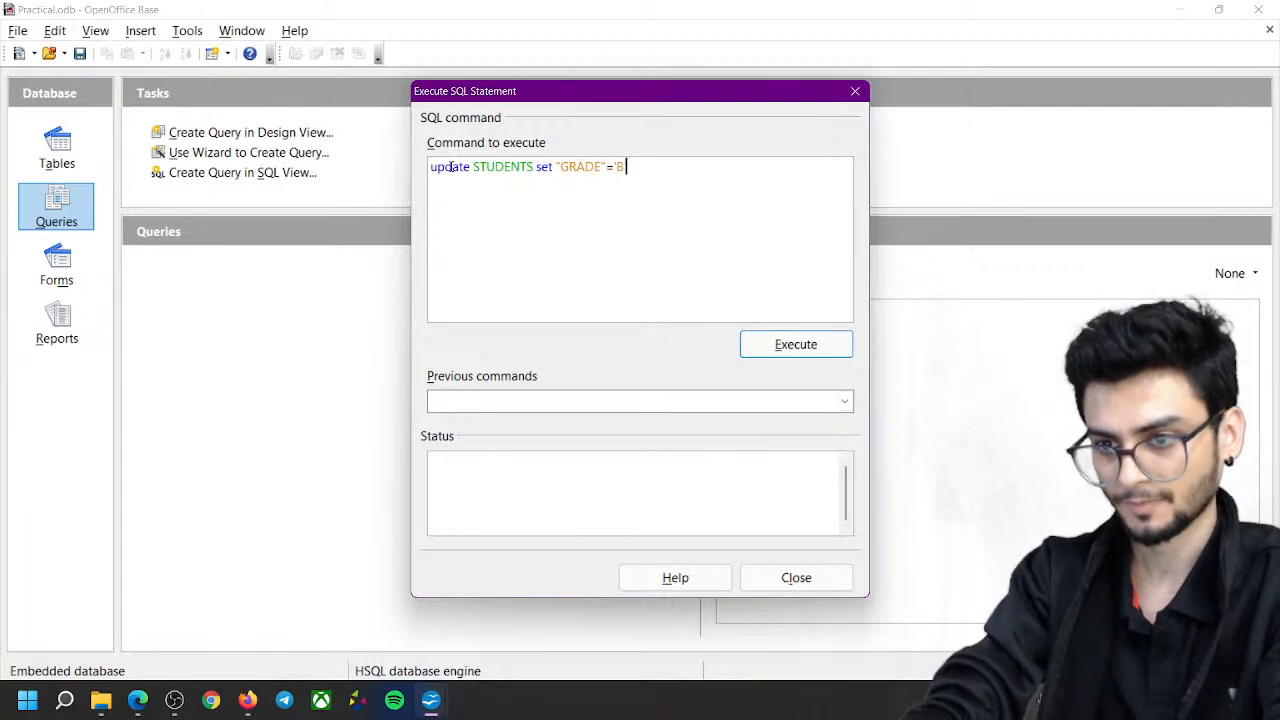
# Complete the update command with the condition where TOTALMARKS>75; and execute it
pyautogui.write("' where ")
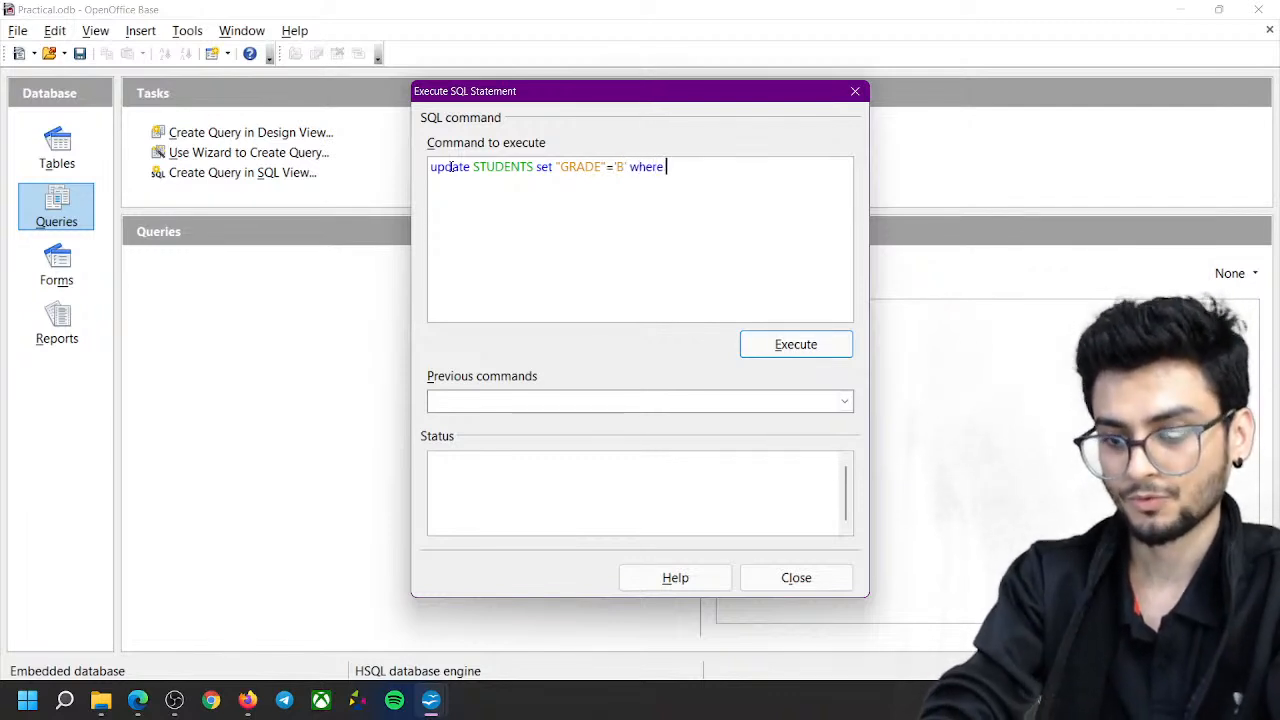
pyautogui.write('TOTAL')
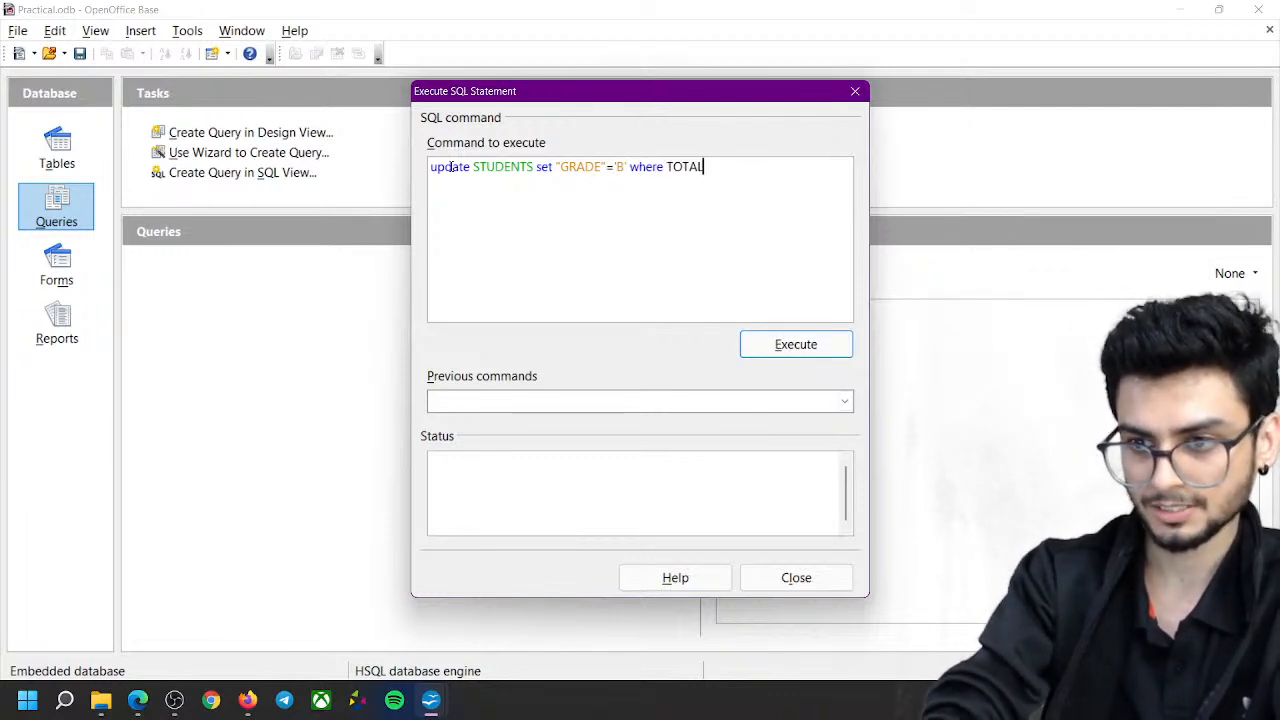
pyautogui.write('MAR')
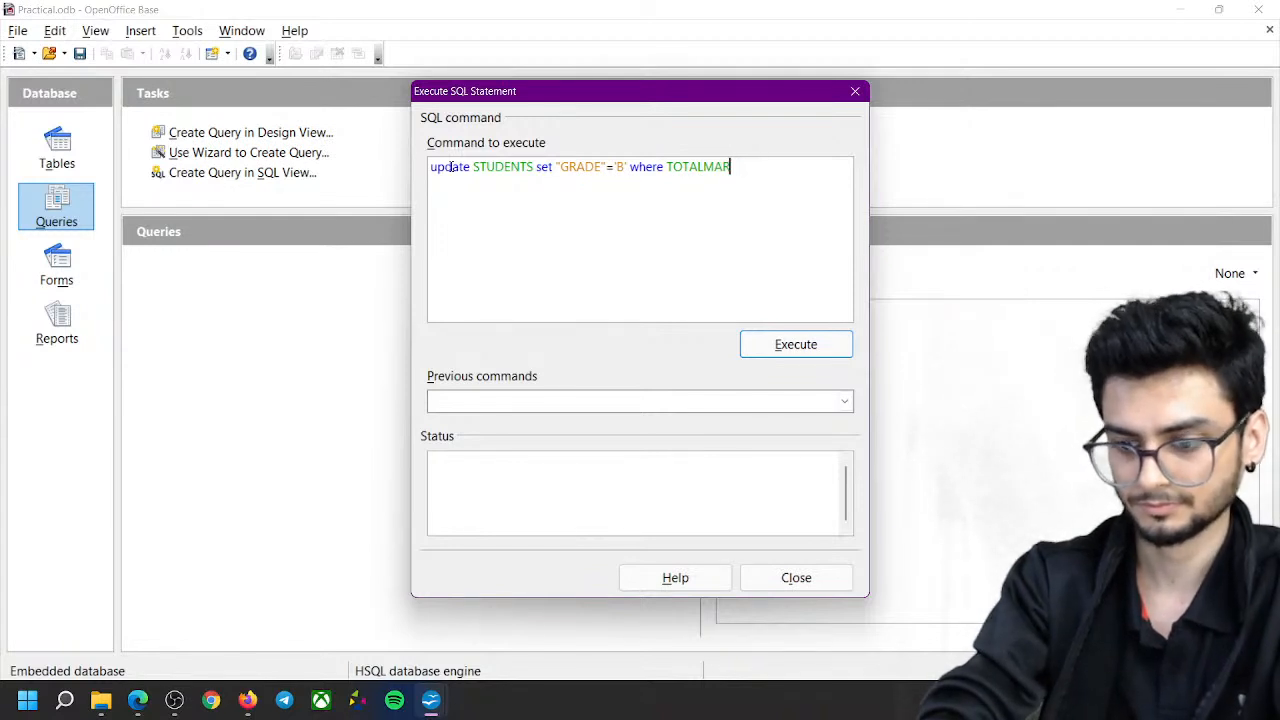
pyautogui.write('KS>')
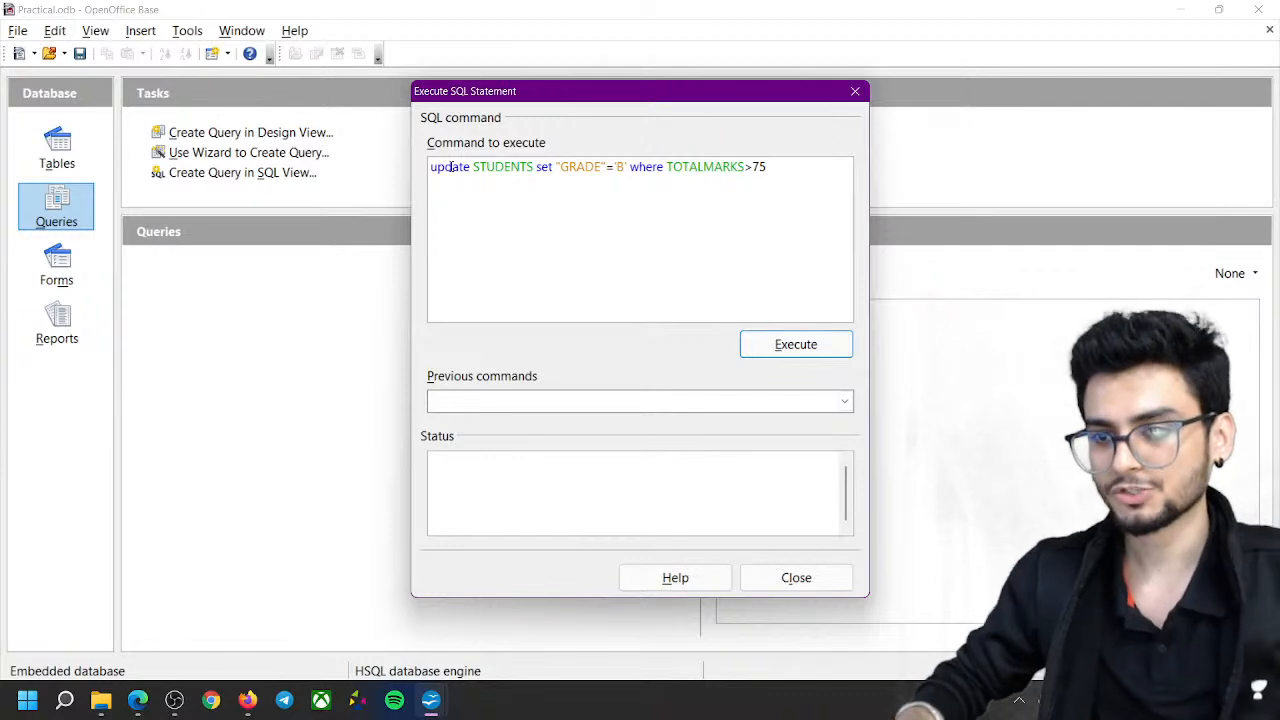
pyautogui.write('75')
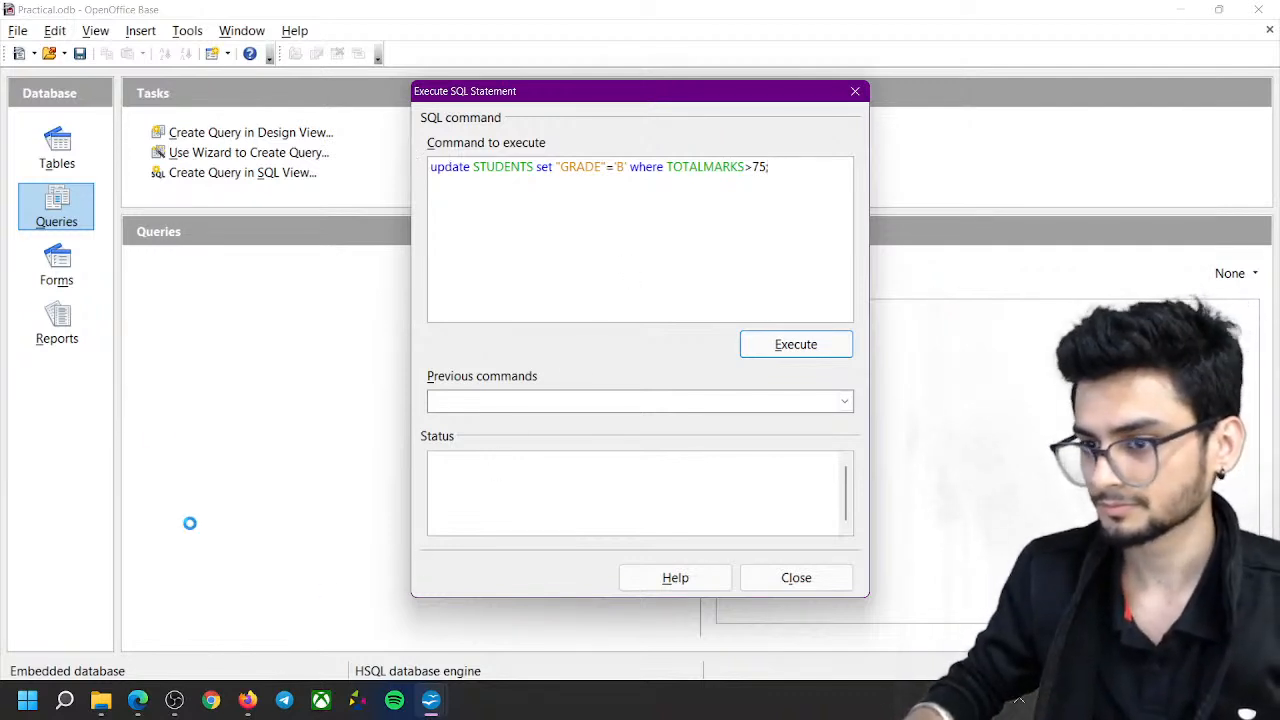
pyautogui.write(';')
pyautogui.click(826, 342)
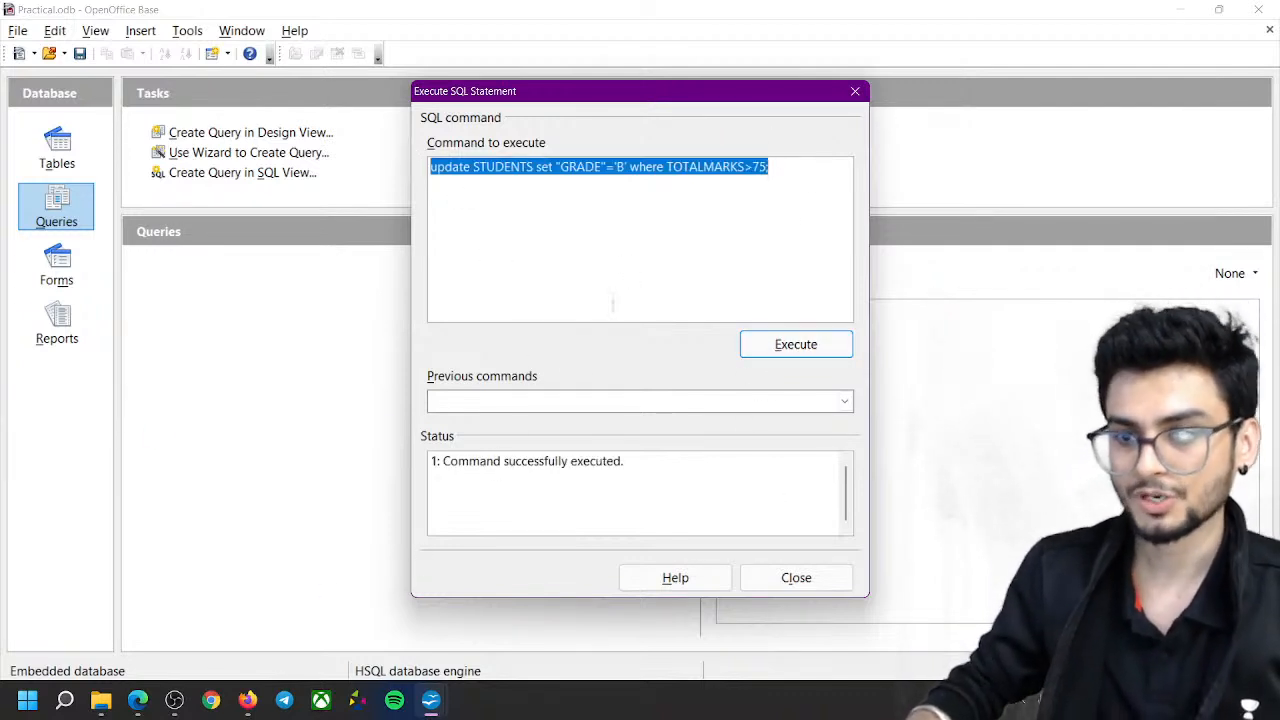
pyautogui.press('End')
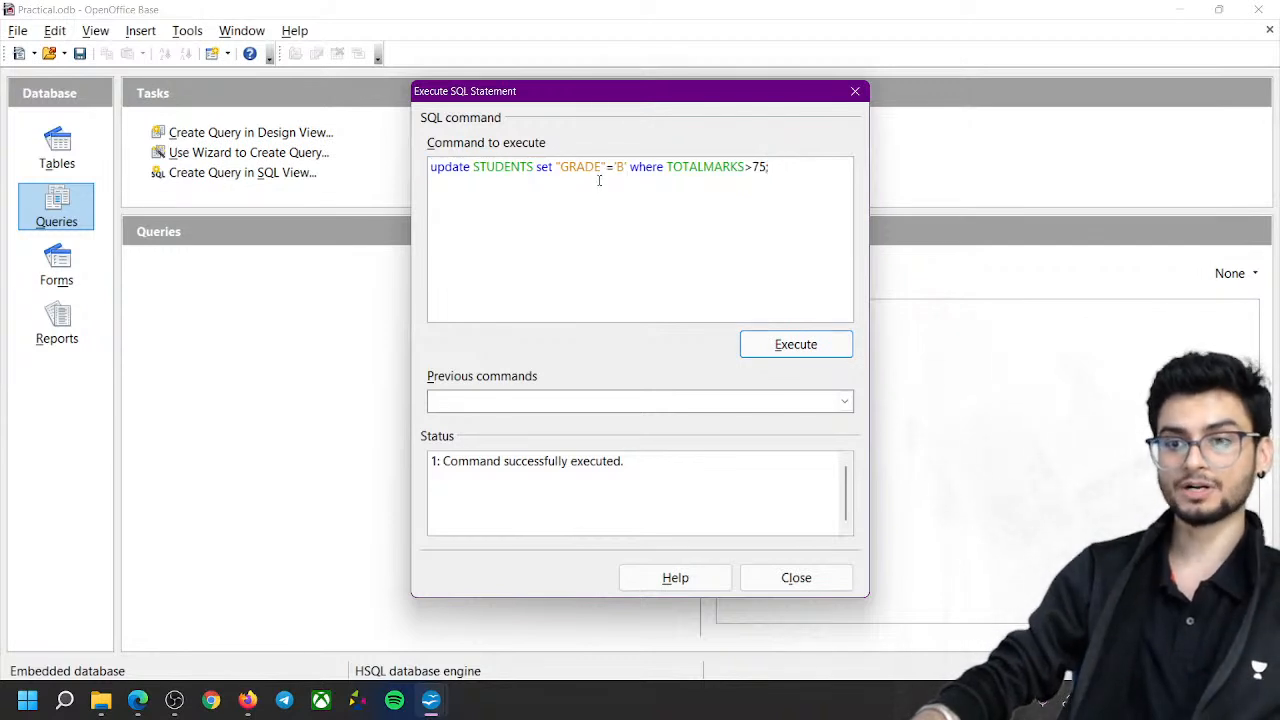
pyautogui.moveTo(667, 166); pyautogui.dragTo(780, 157)
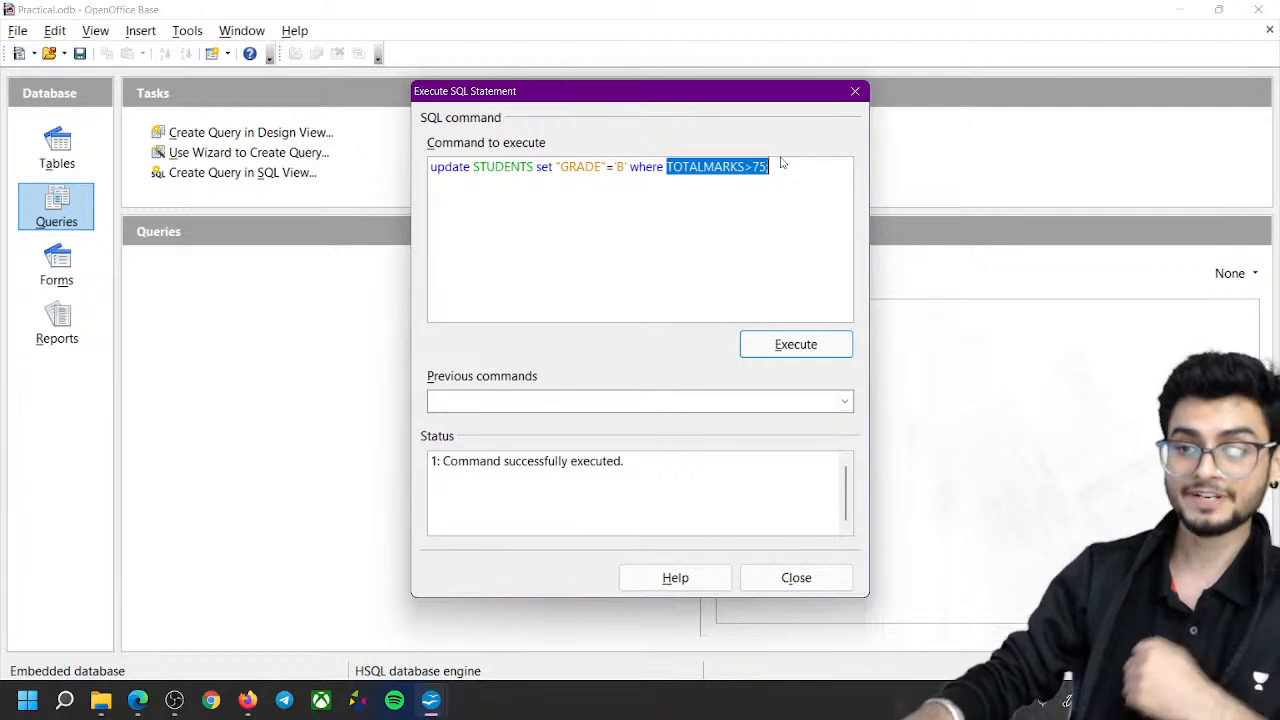
pyautogui.click(631, 170)
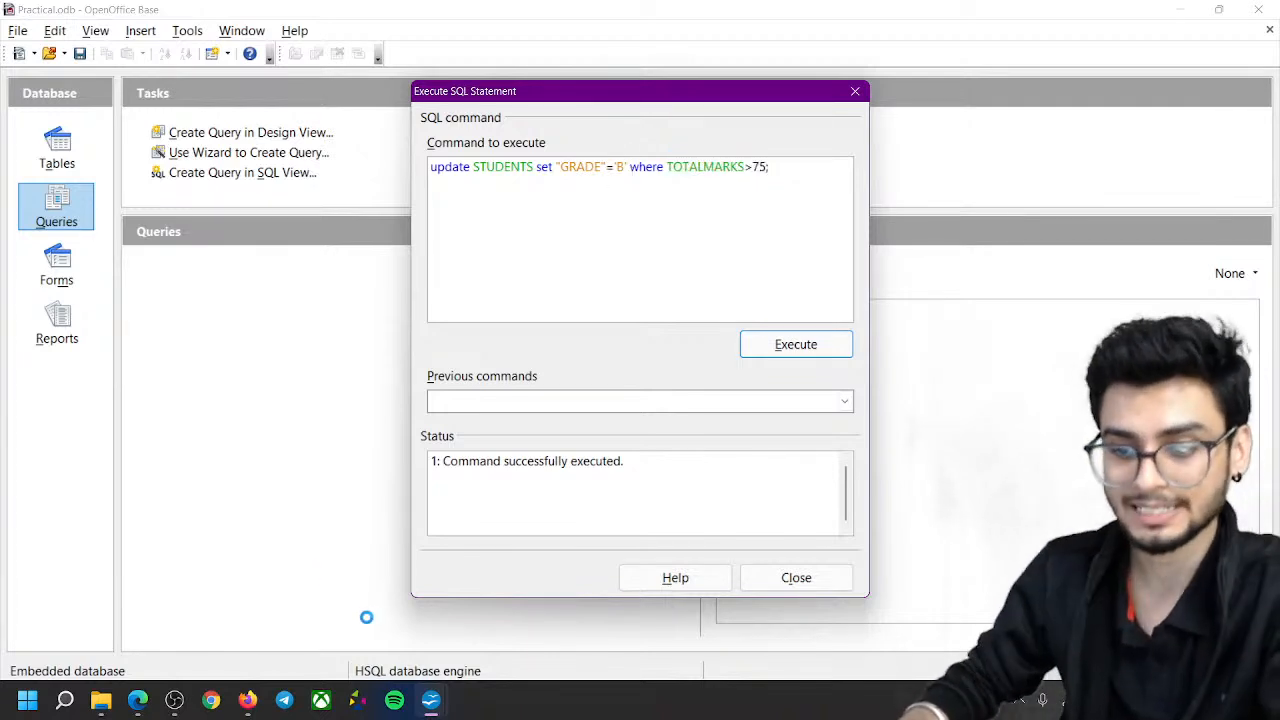
# Return to the Query1 design window, change the statement to SELECT * FROM "STUDENTS" and run it
pyautogui.click(431, 700)
pyautogui.click(372, 617)
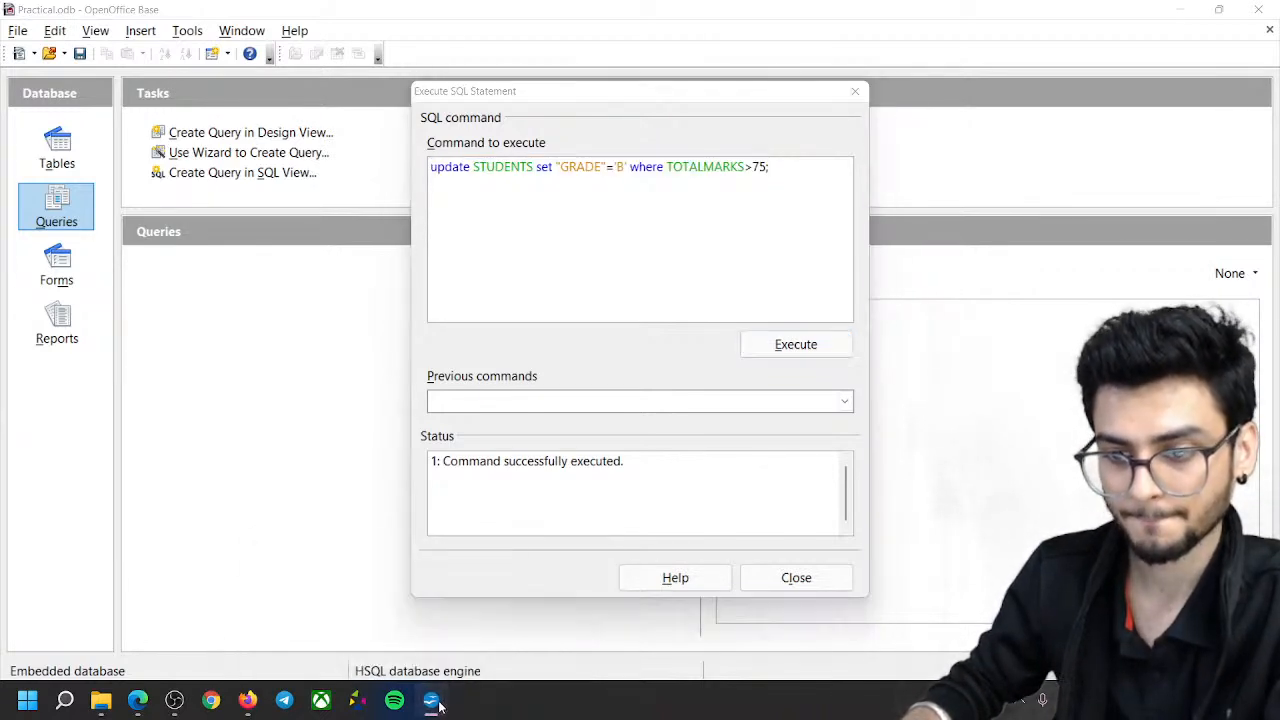
pyautogui.hotkey('alt', 'Tab')
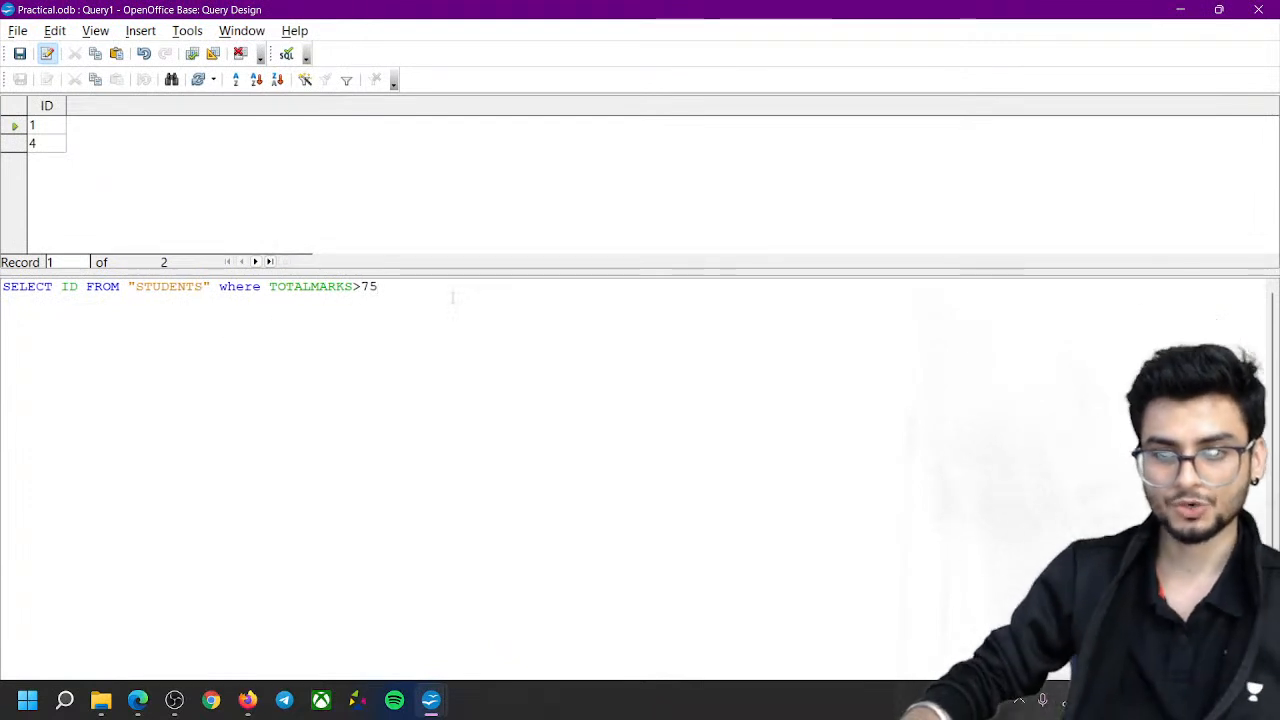
pyautogui.moveTo(386, 286); pyautogui.dragTo(214, 288)
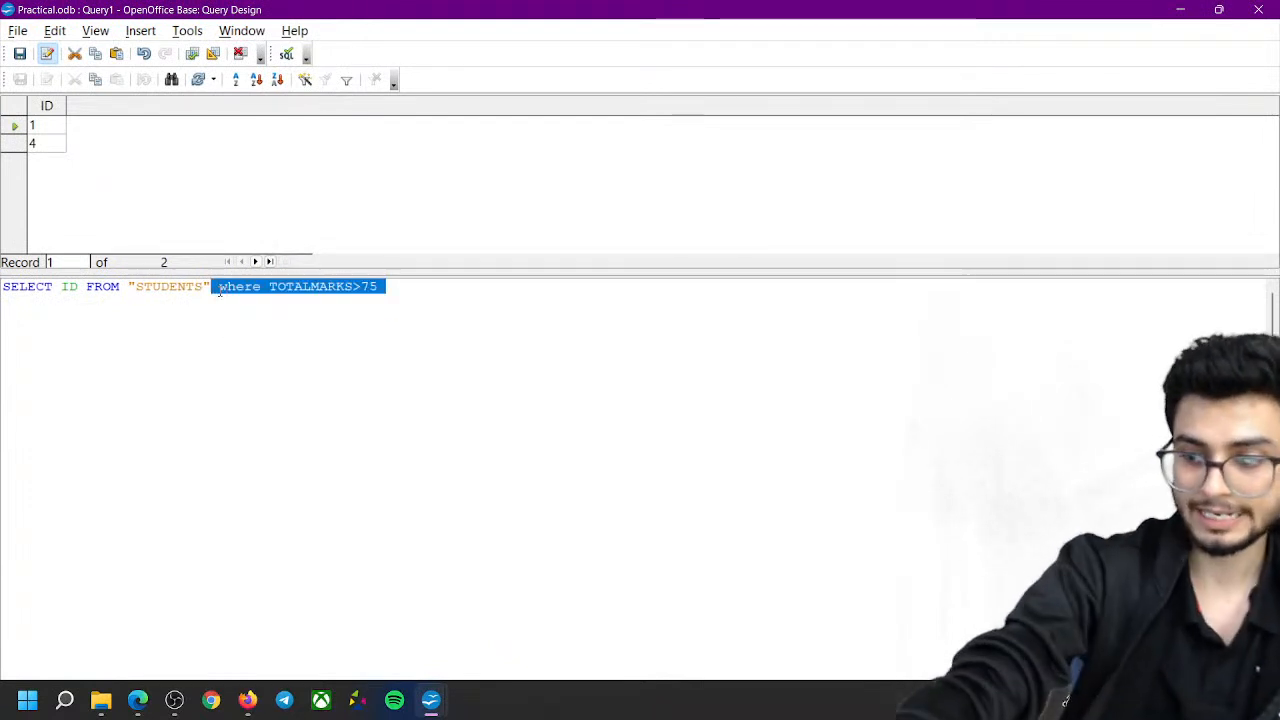
pyautogui.press('Delete')
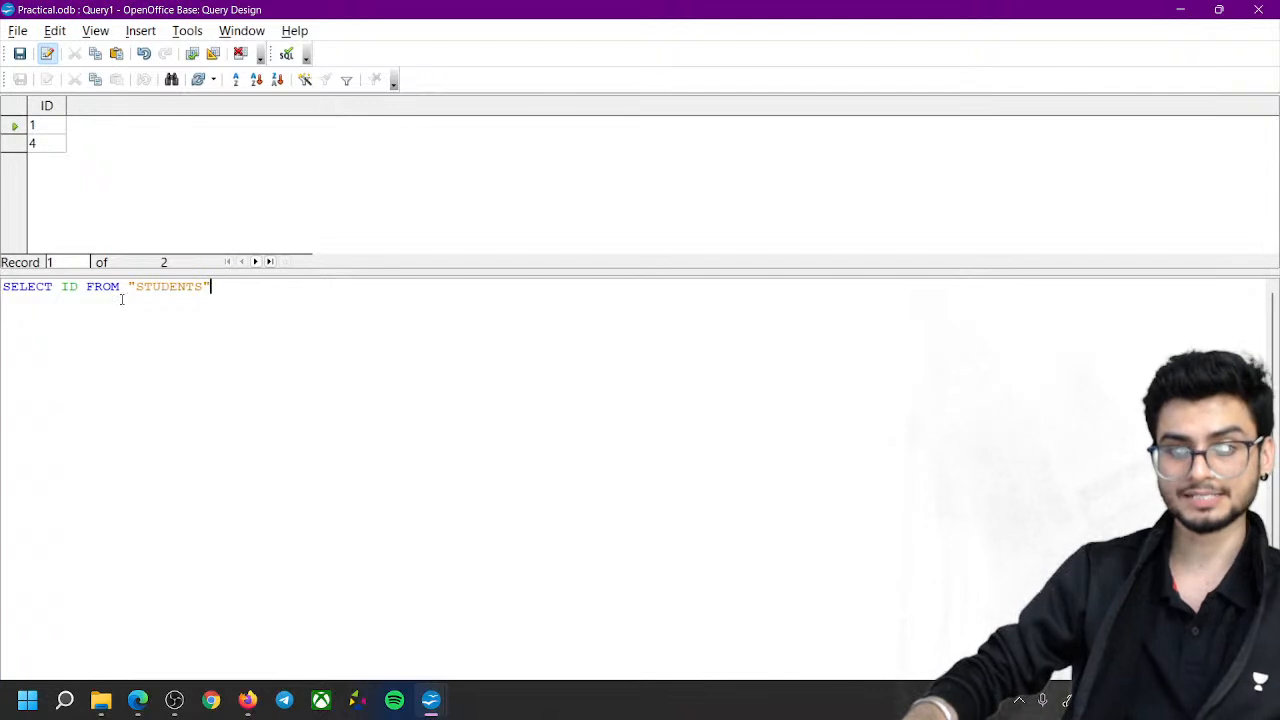
pyautogui.doubleClick(70, 288)
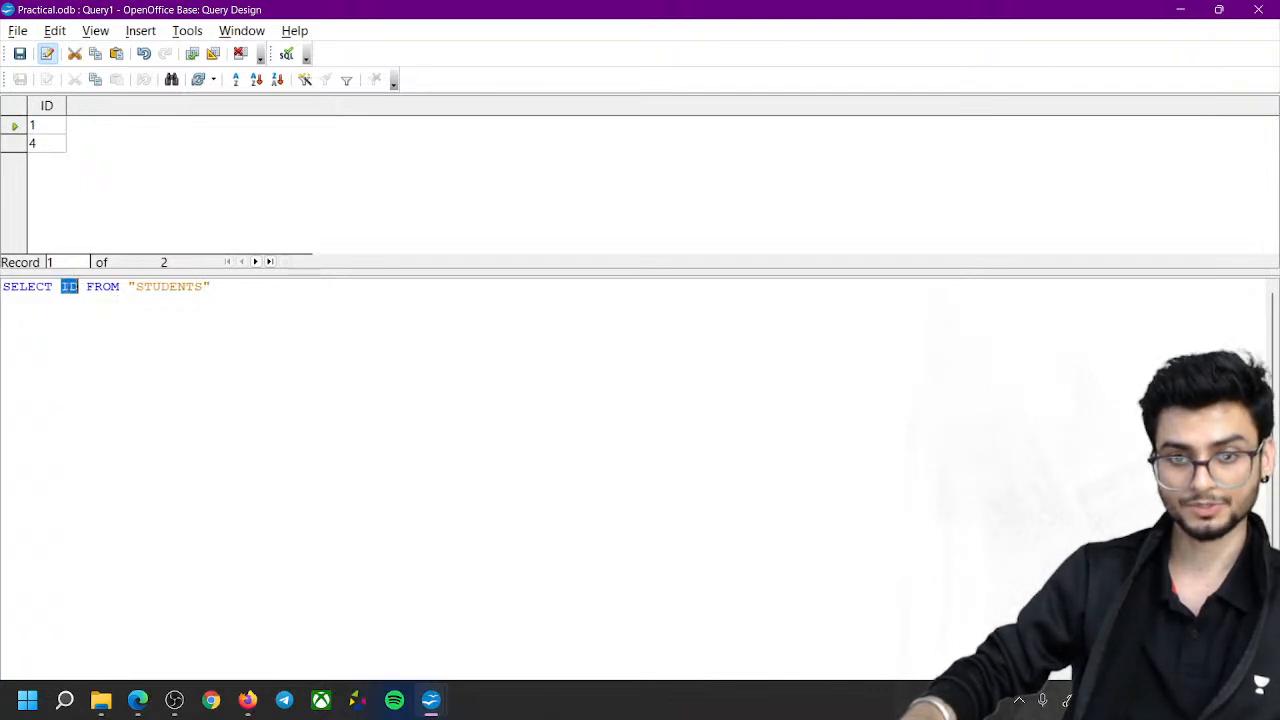
pyautogui.write('*')
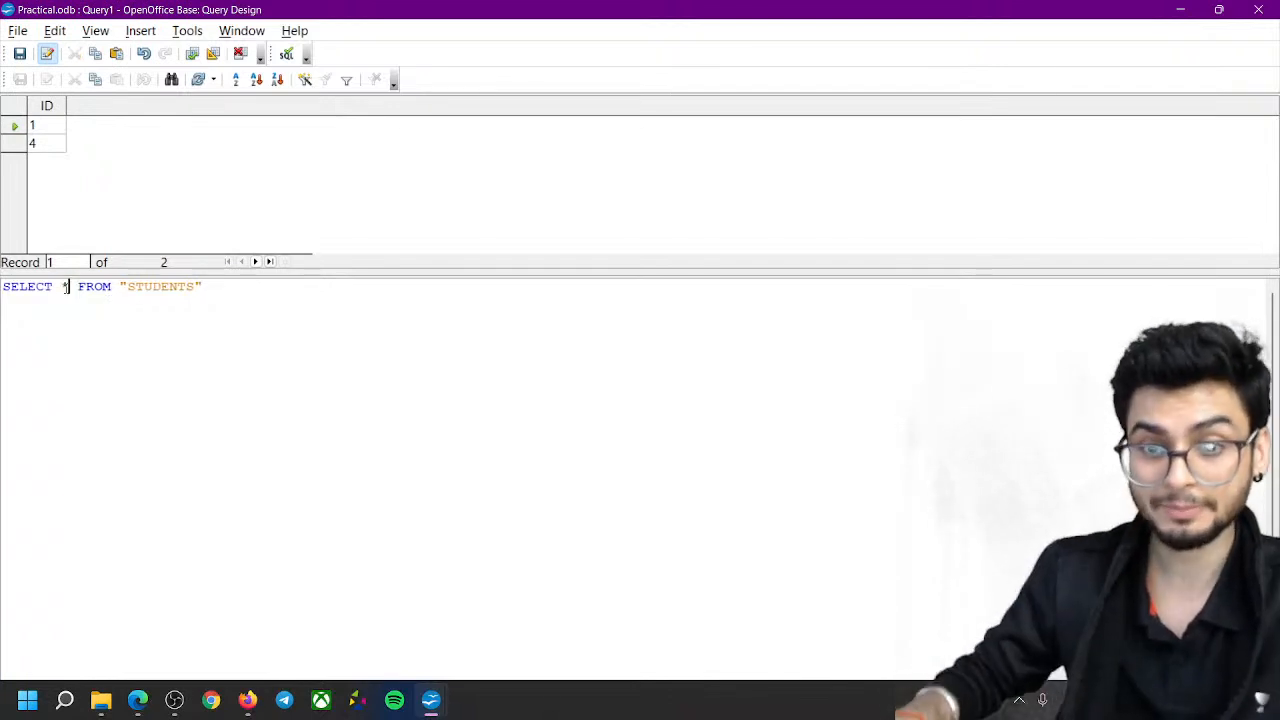
pyautogui.click(192, 53)
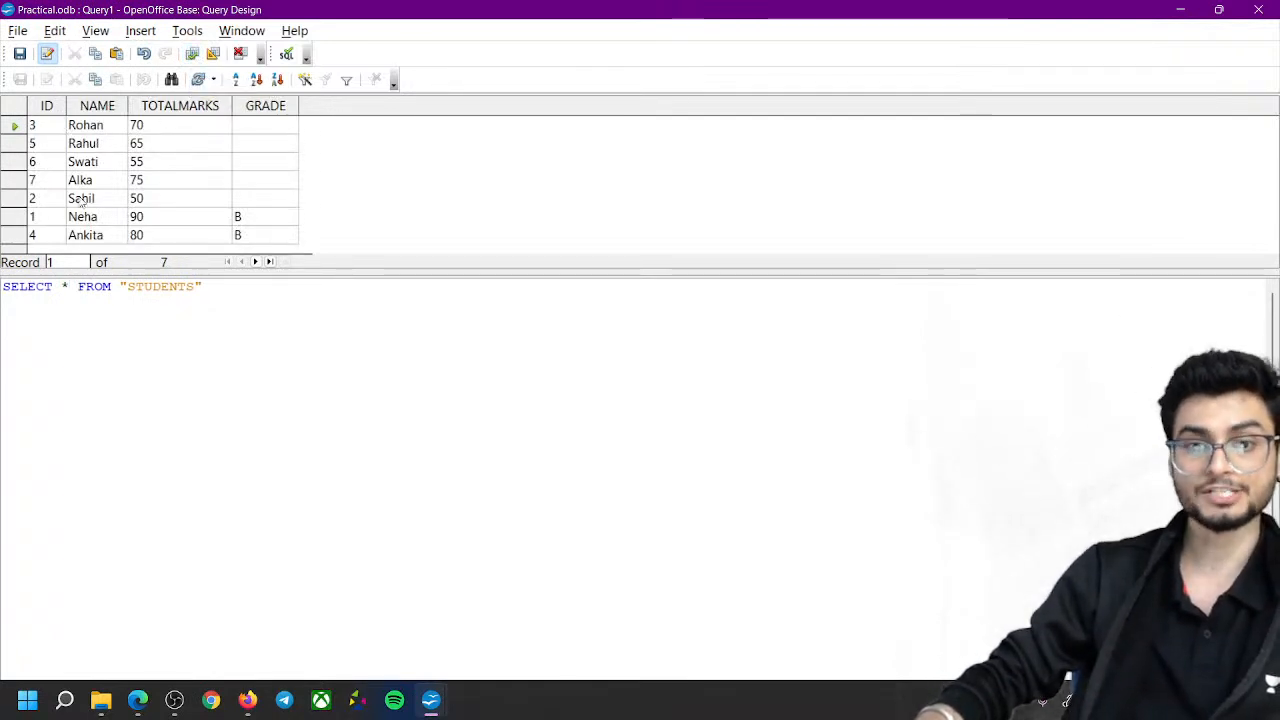
# Sort the query results by the ID column in ascending order
pyautogui.click(40, 106)
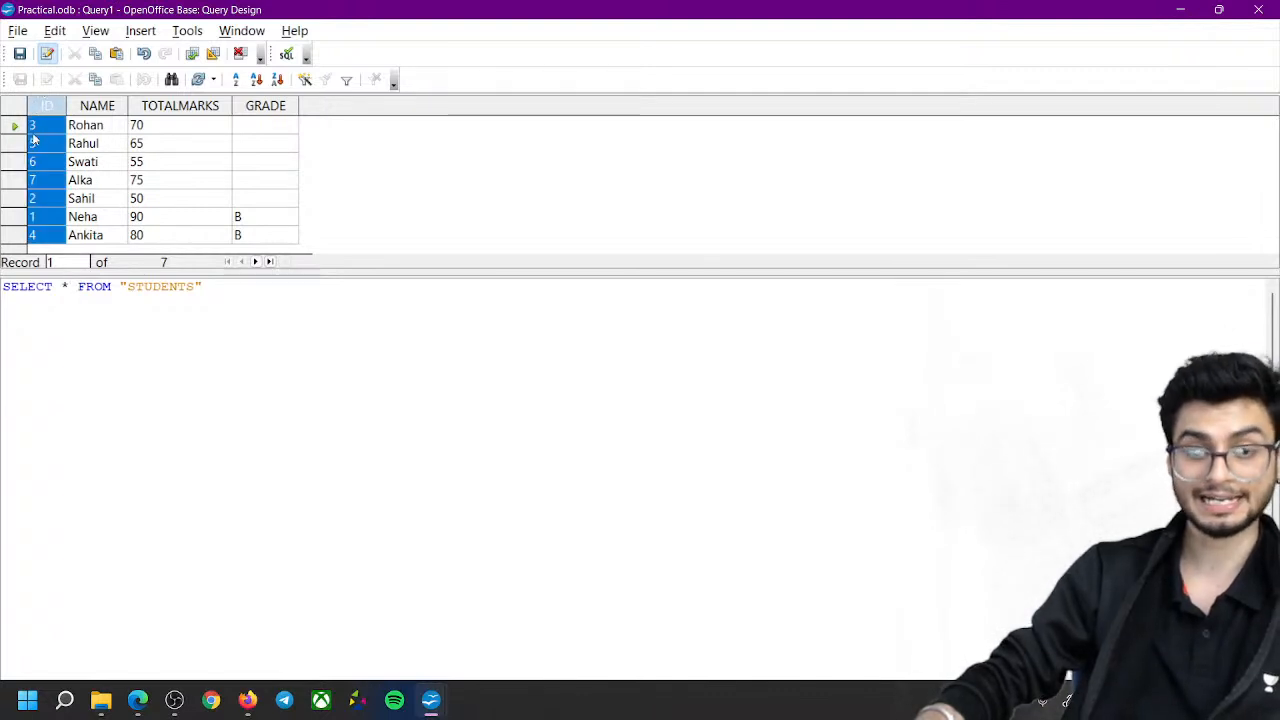
pyautogui.click(257, 80)
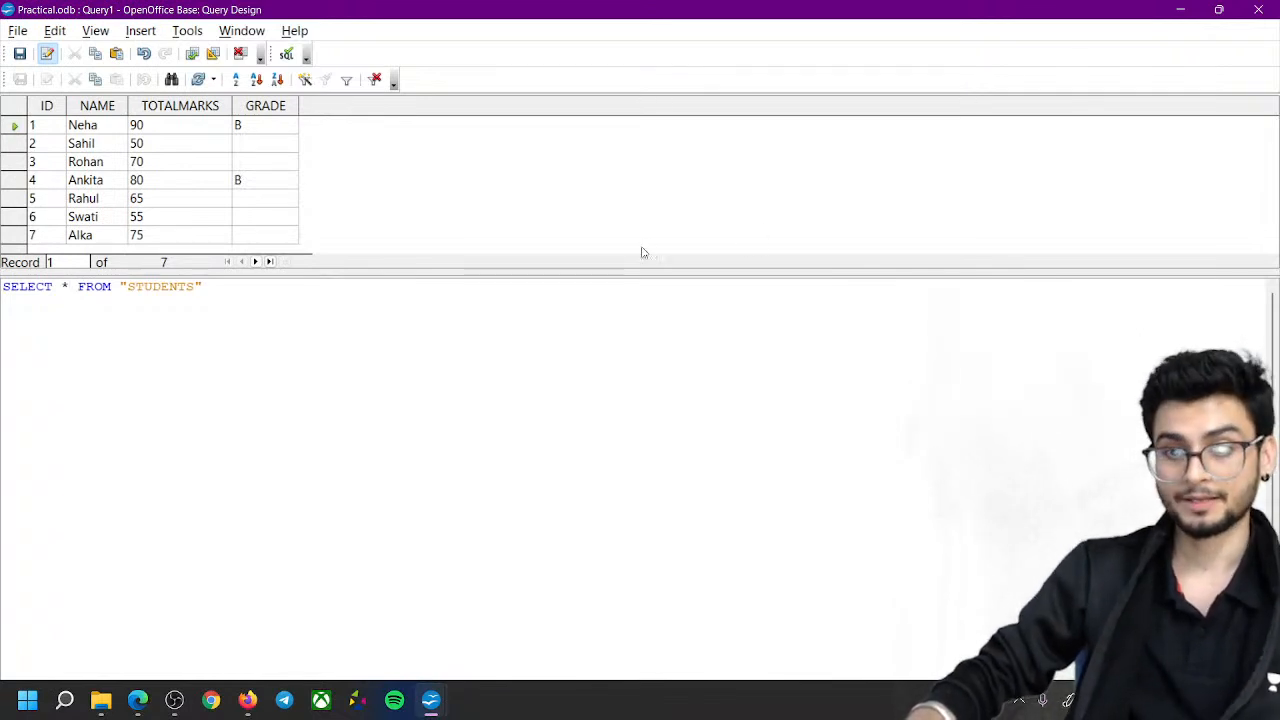
# Edit the SQL update command so it sets "GRADE" to 'C' where TOTALMARKS>65; and execute it
pyautogui.click(1180, 10)
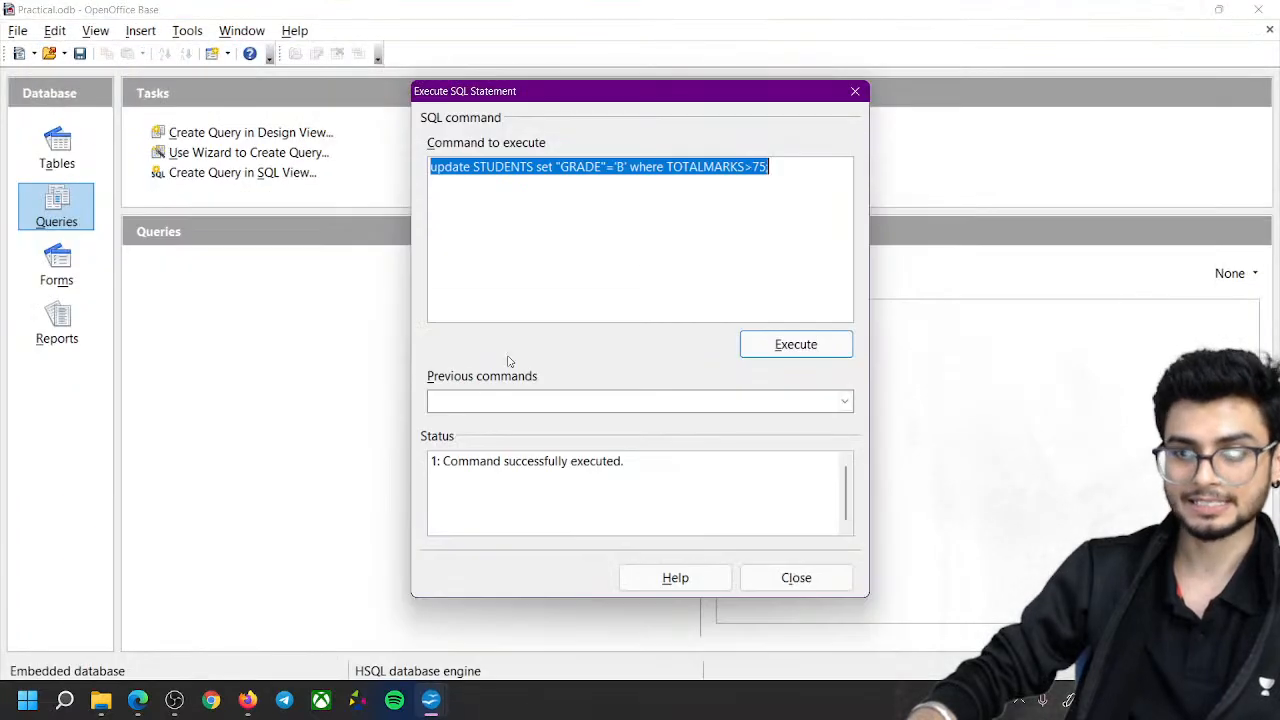
pyautogui.click(723, 167)
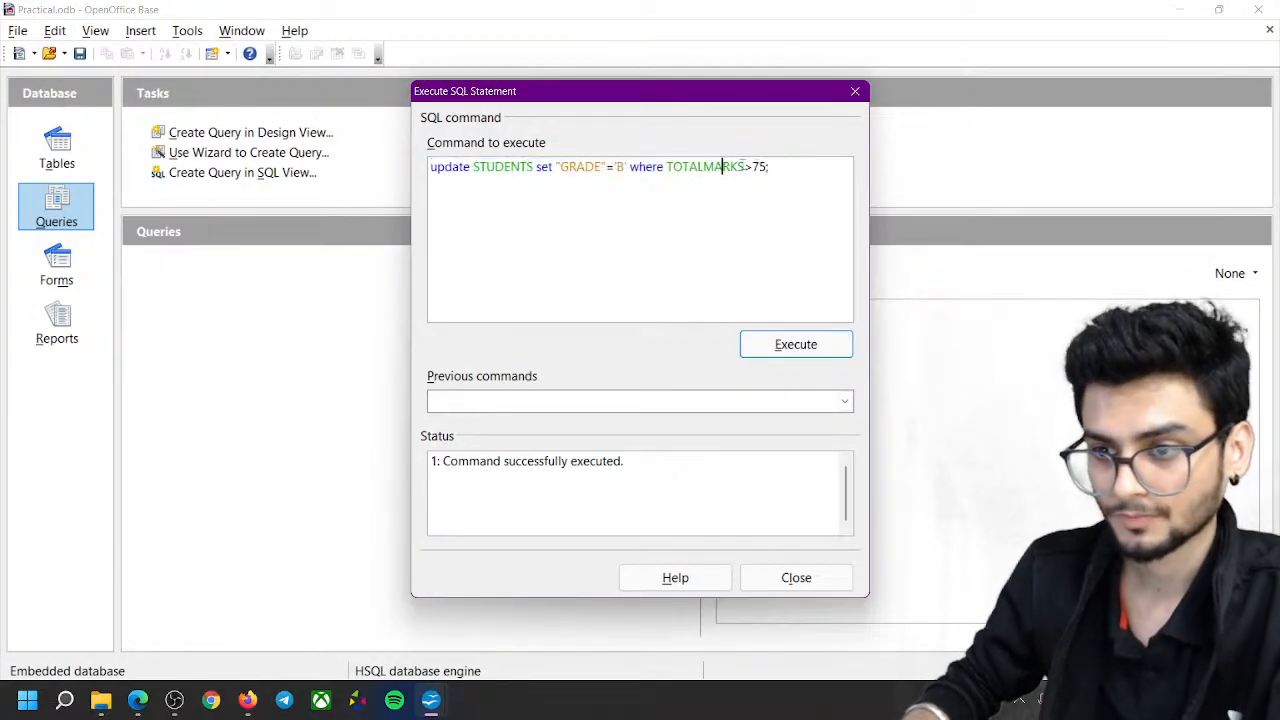
pyautogui.doubleClick(620, 167)
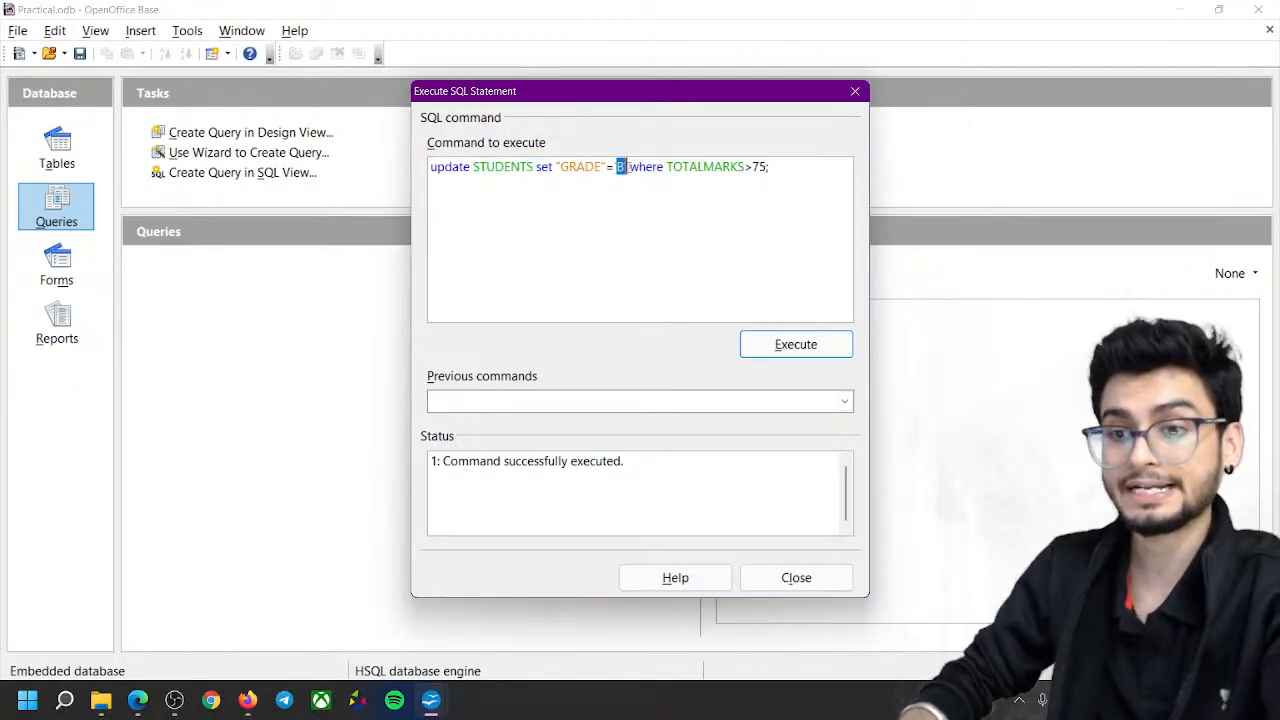
pyautogui.write('C')
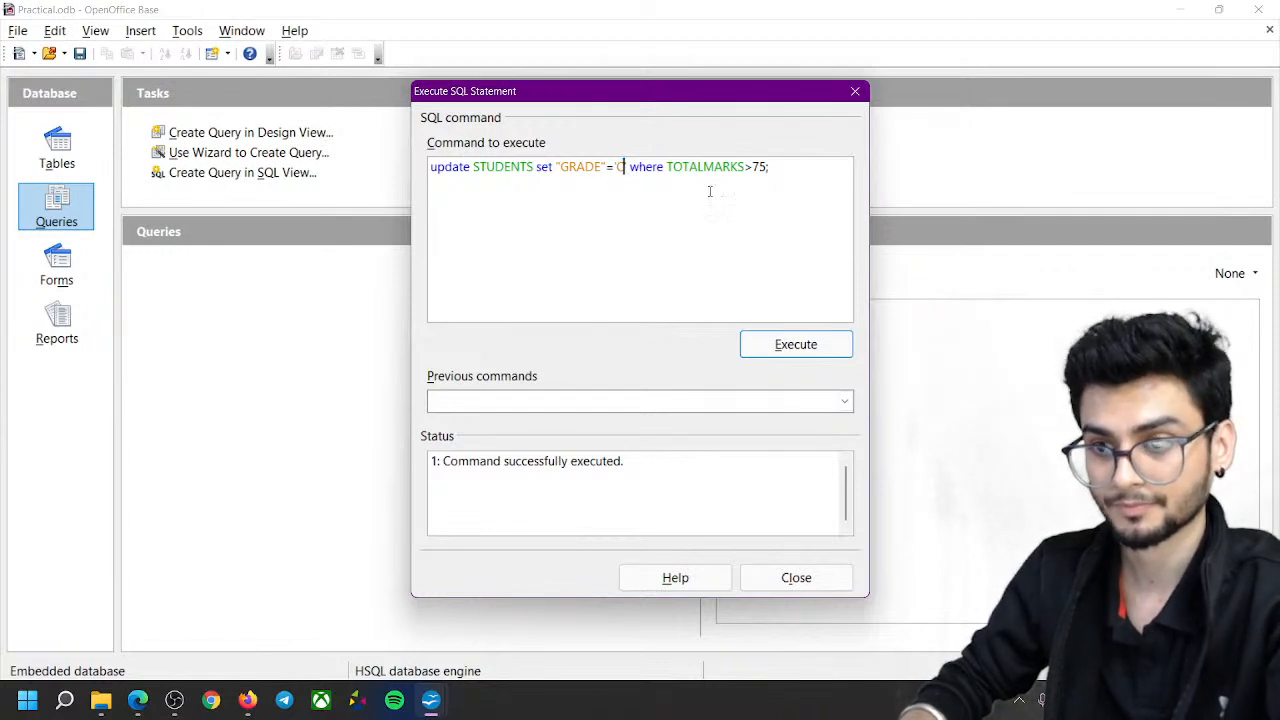
pyautogui.doubleClick(758, 167)
pyautogui.write('60')
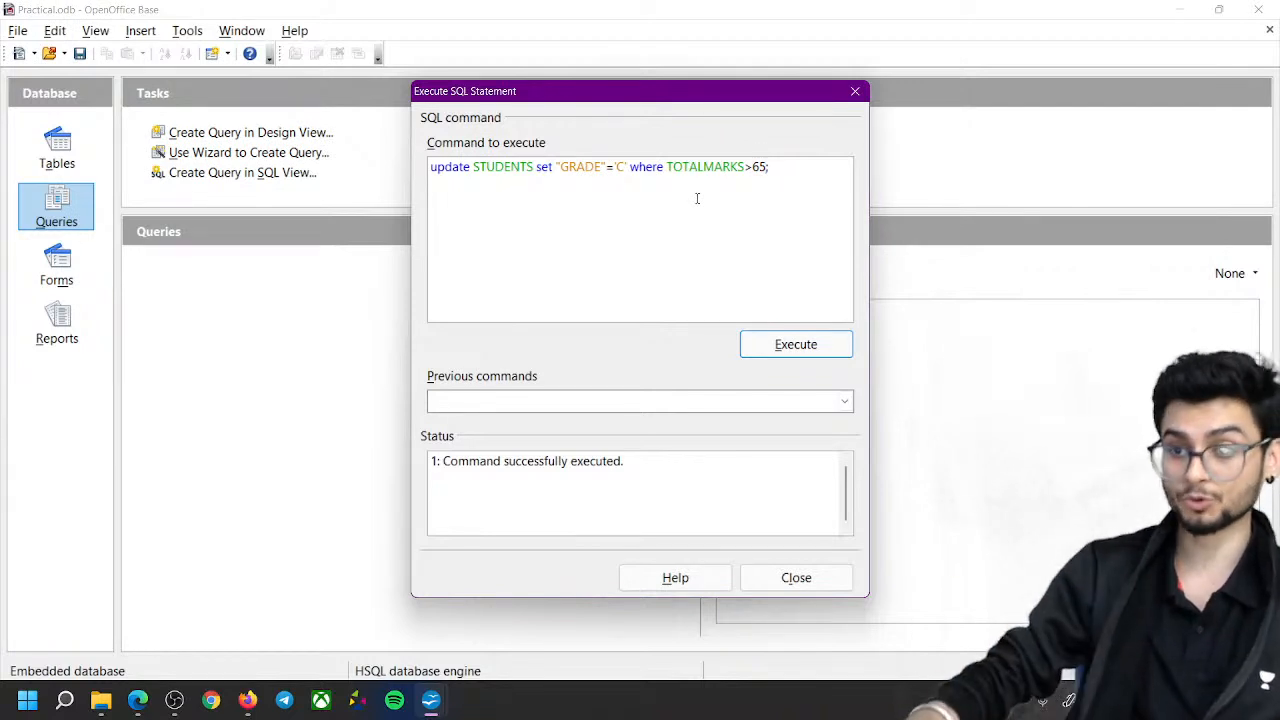
pyautogui.click(796, 344)
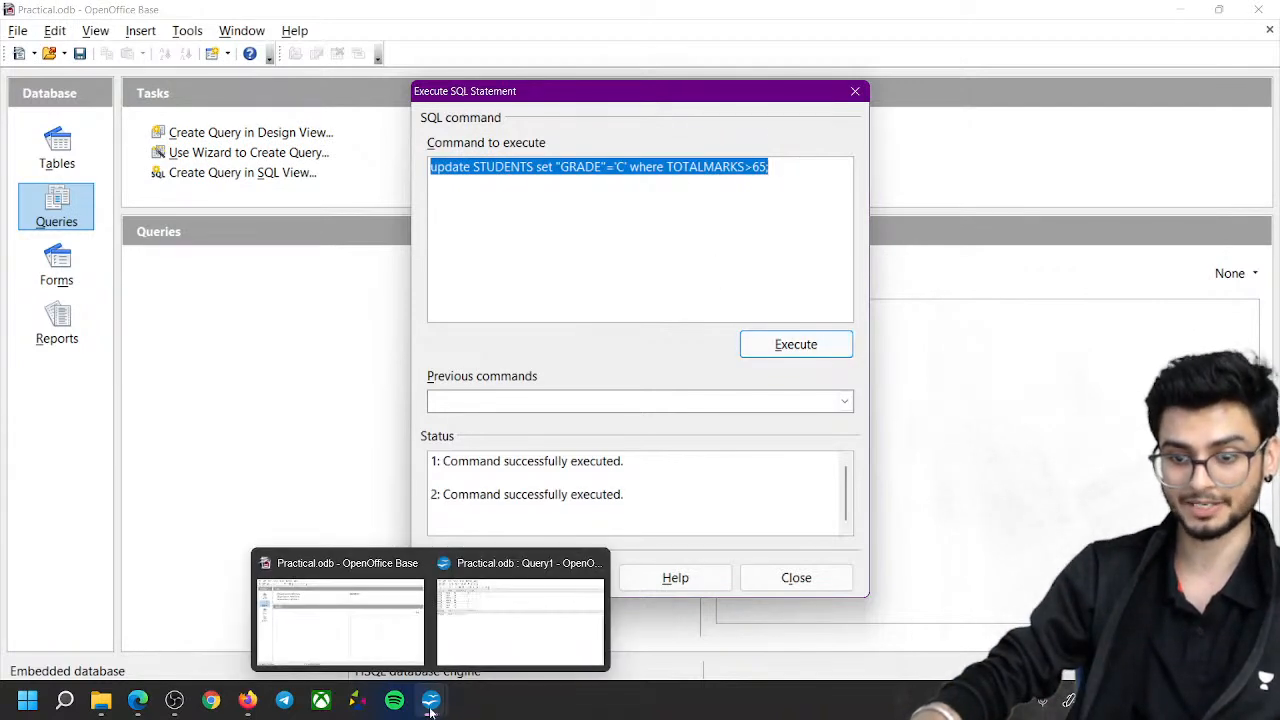
# Rerun the STUDENTS query in the Query1 design window and check the GRADE values against TOTALMARKS
pyautogui.click(520, 615)
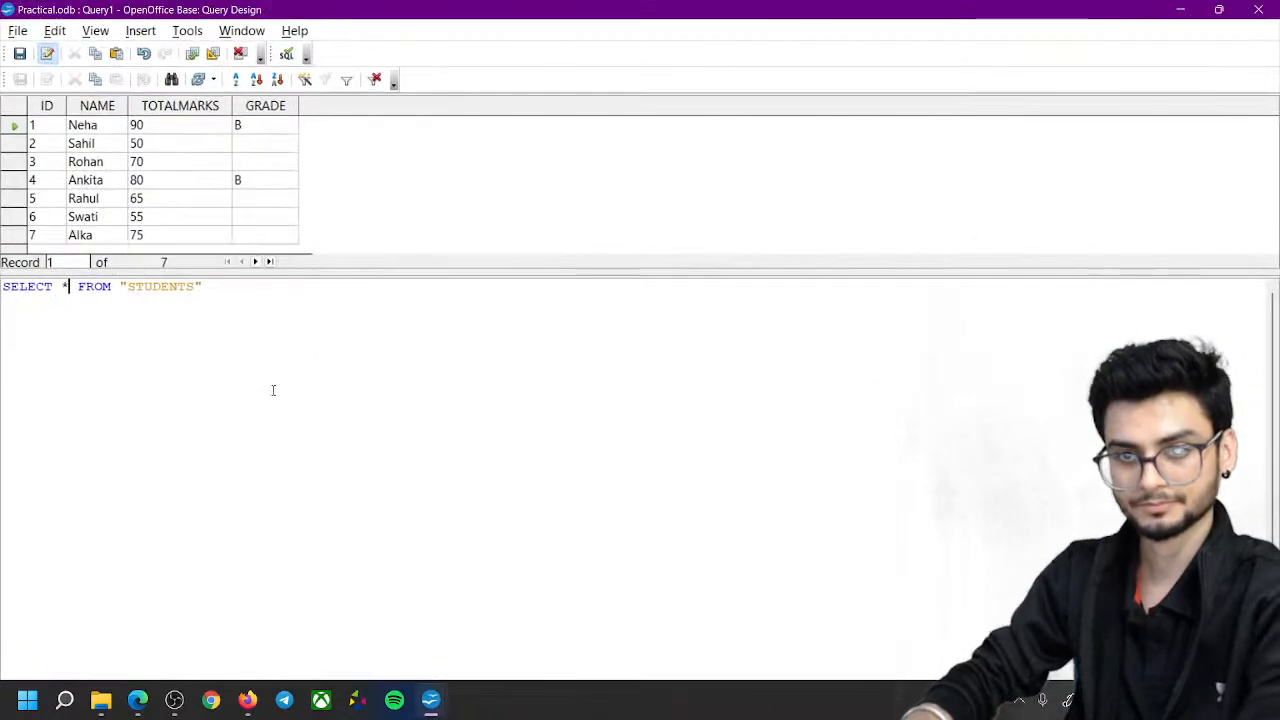
pyautogui.click(213, 53)
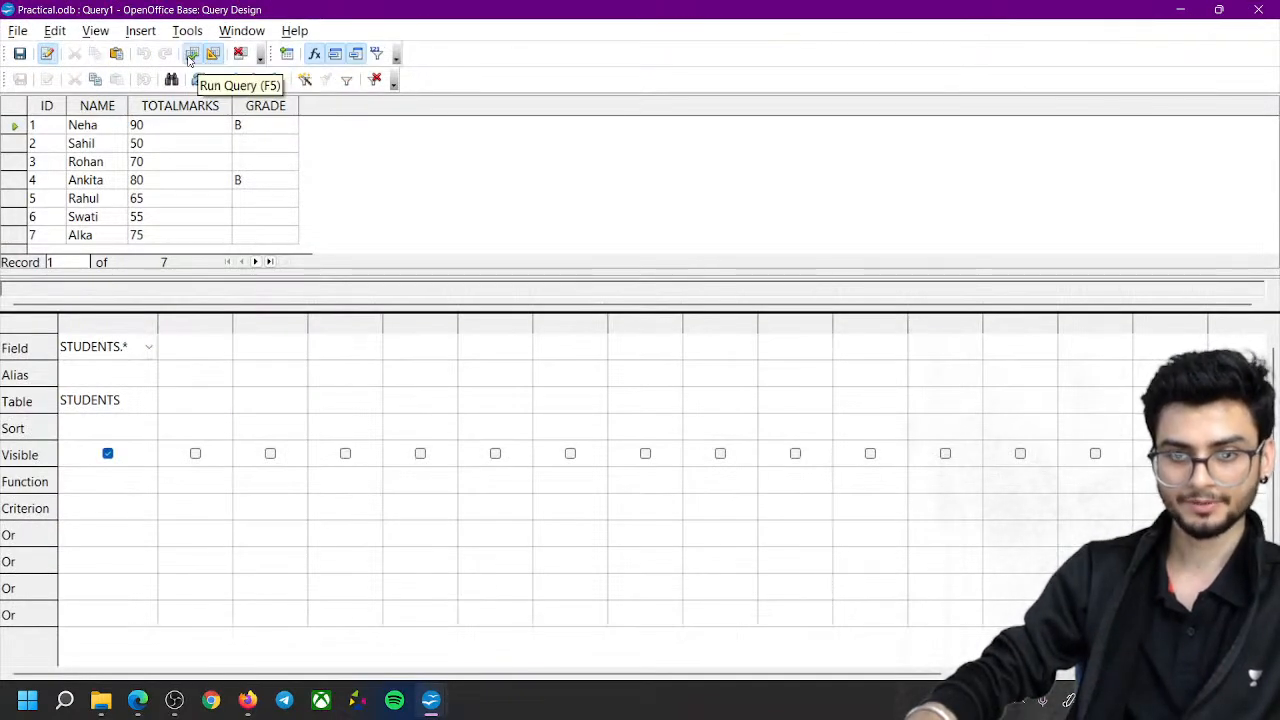
pyautogui.click(191, 54)
pyautogui.click(212, 54)
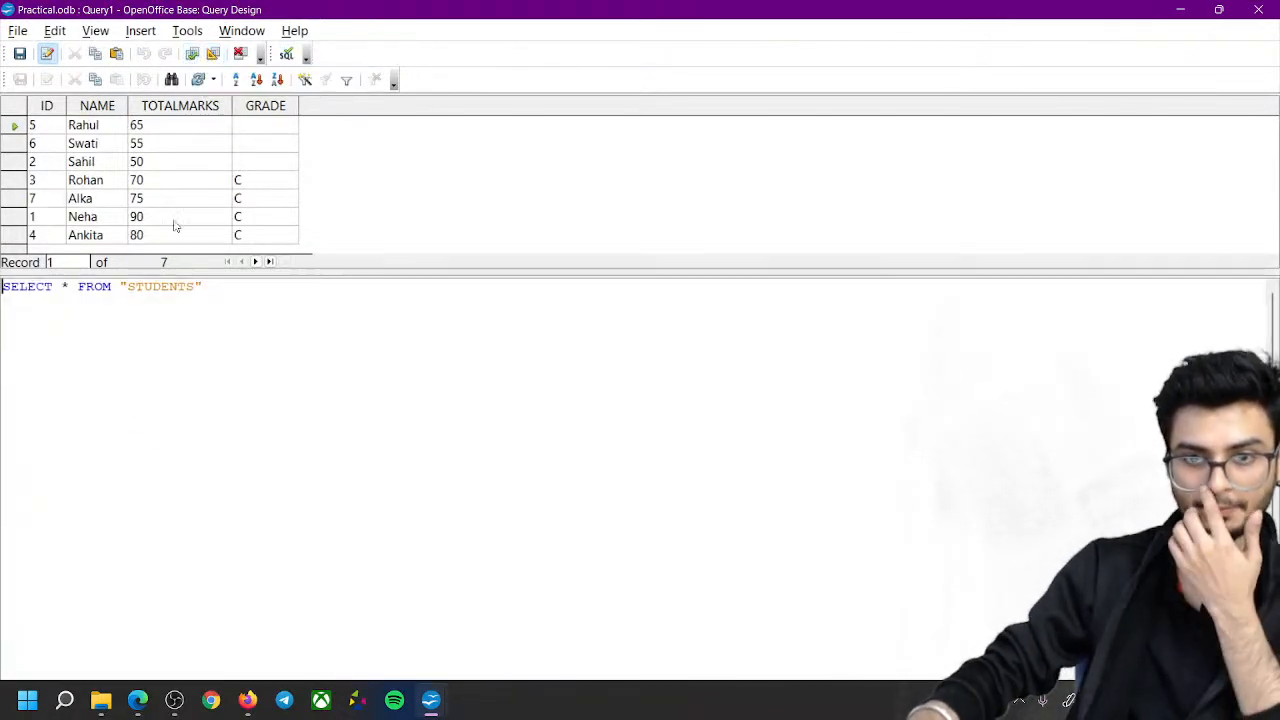
pyautogui.click(255, 185)
pyautogui.click(251, 200)
pyautogui.click(248, 220)
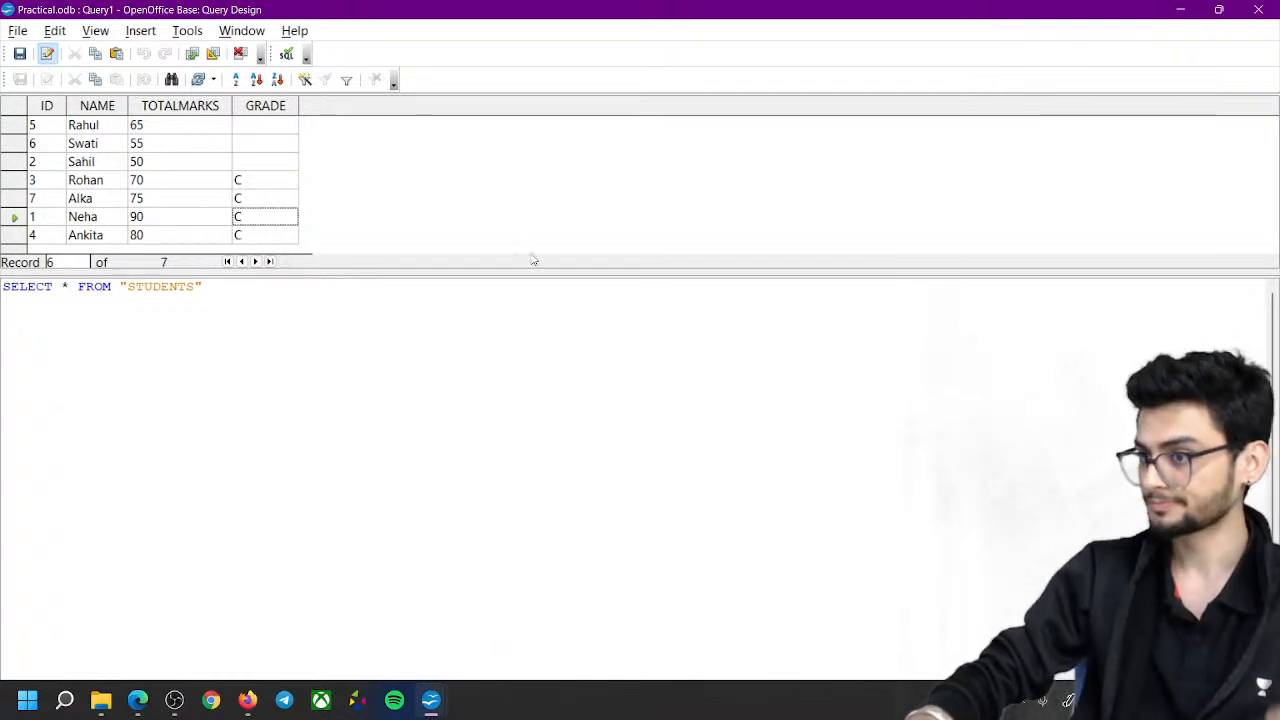
# Return to the main database window and close the Execute SQL Statement dialog
pyautogui.click(1179, 10)
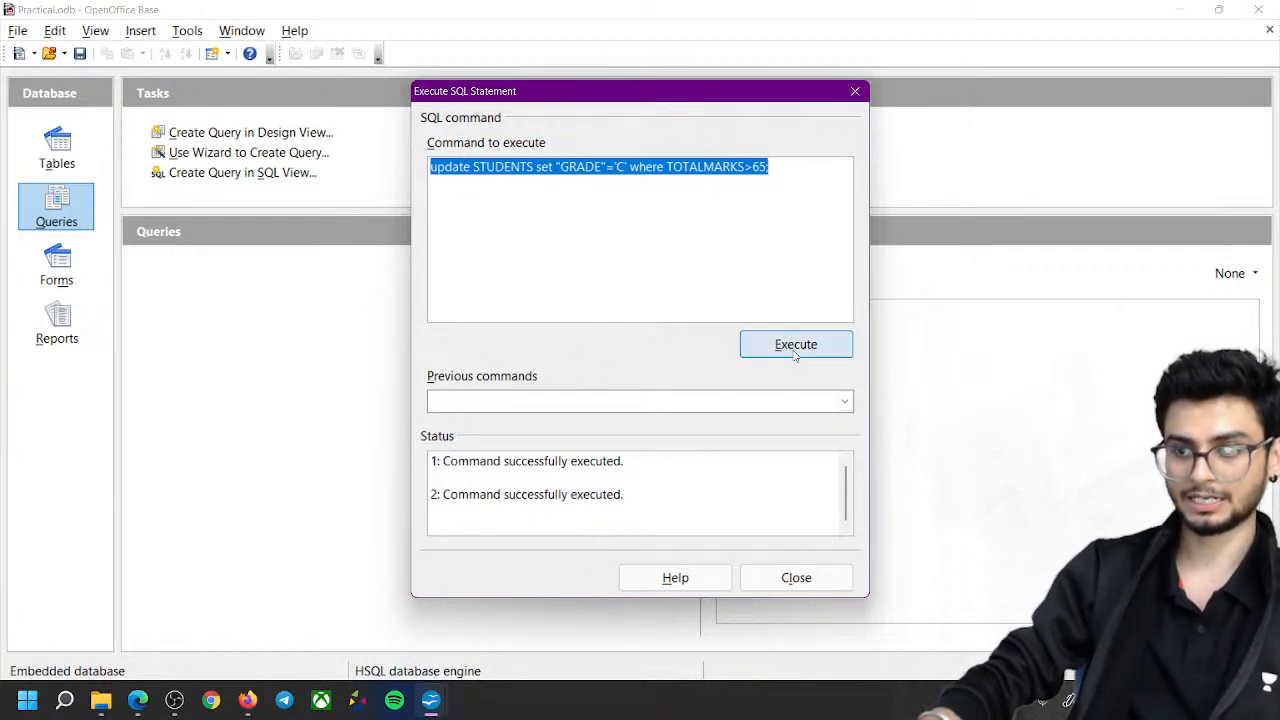
pyautogui.click(855, 93)
pyautogui.click(134, 249)
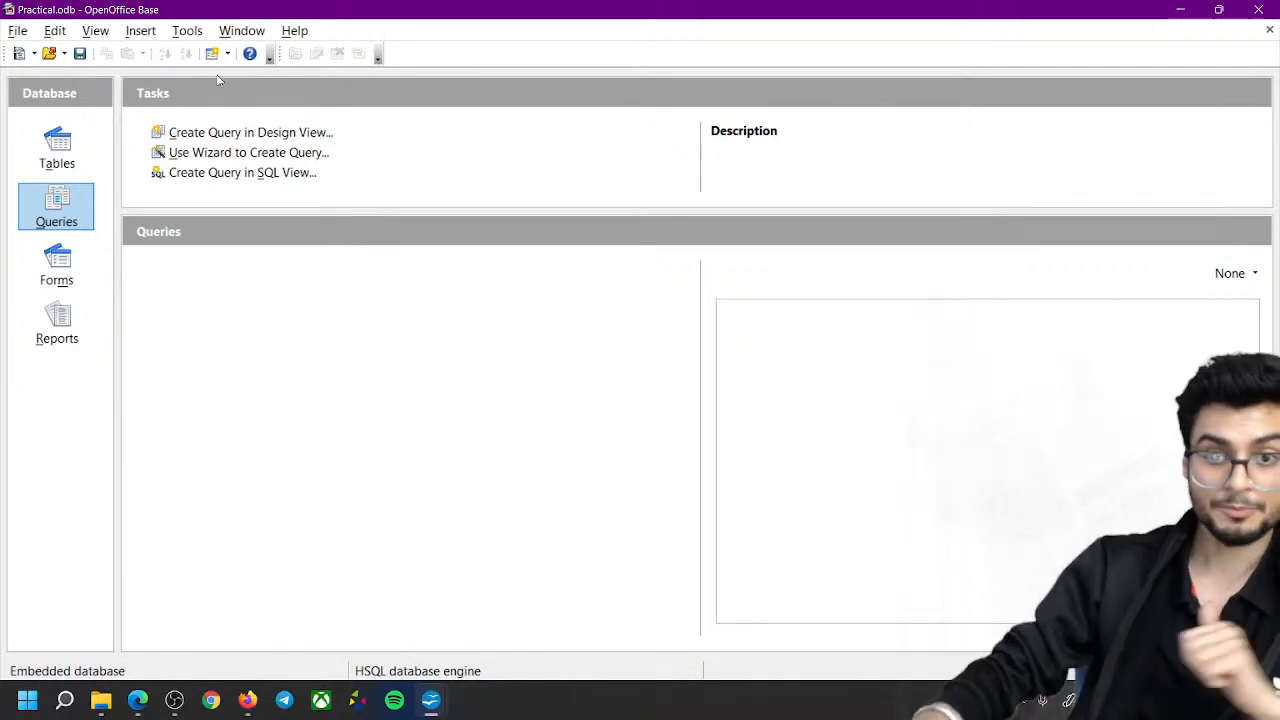
# Create a design-view query based on the STUDENTS table, switch it to SQL view and minimize its window
pyautogui.click(228, 133)
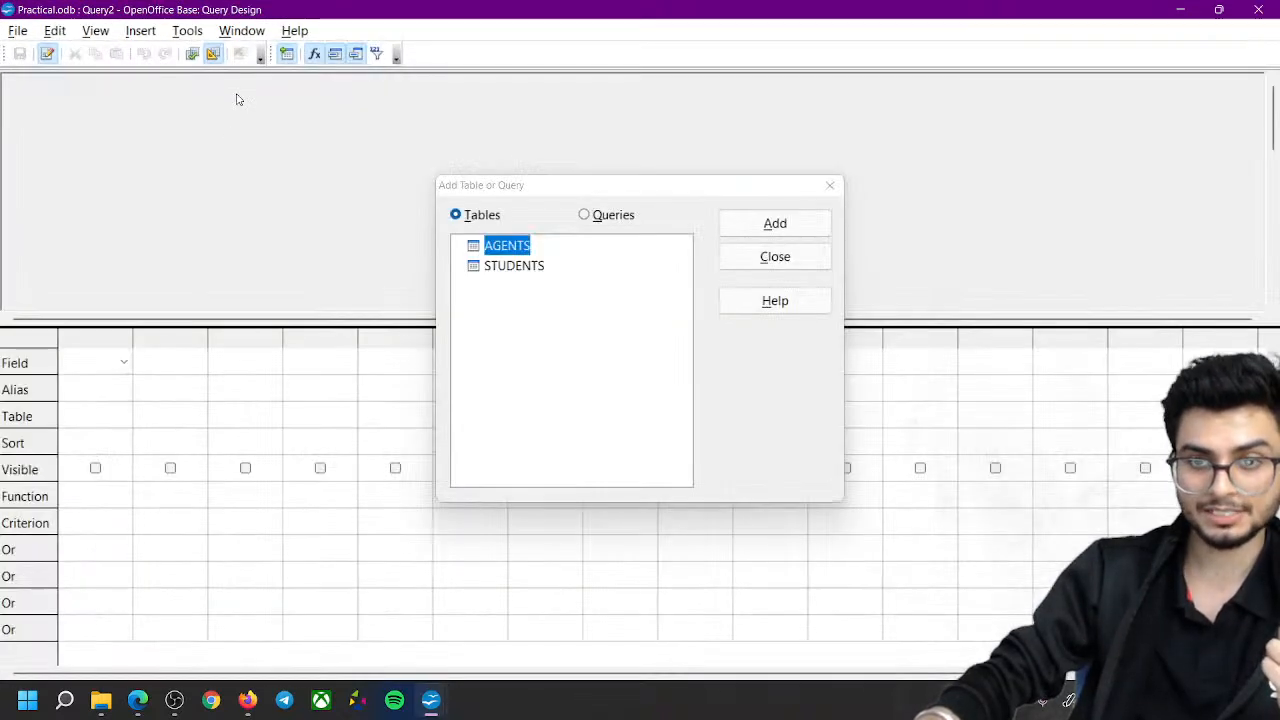
pyautogui.doubleClick(516, 268)
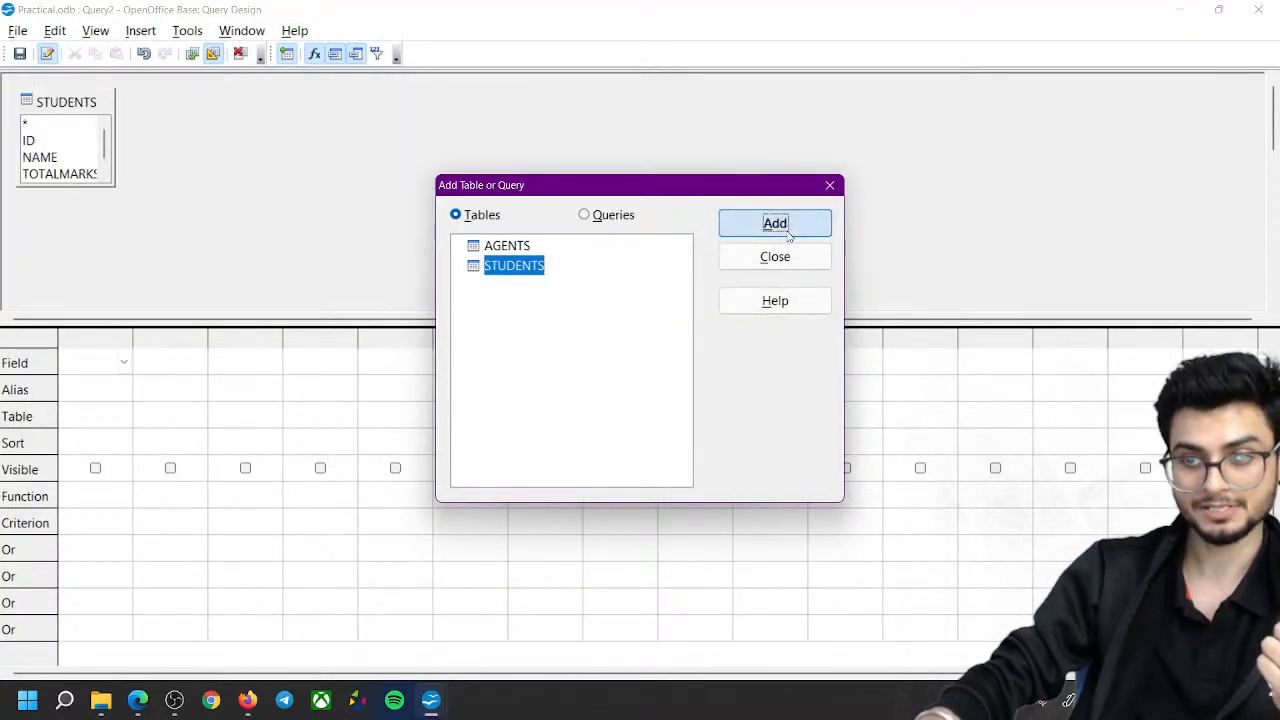
pyautogui.click(775, 257)
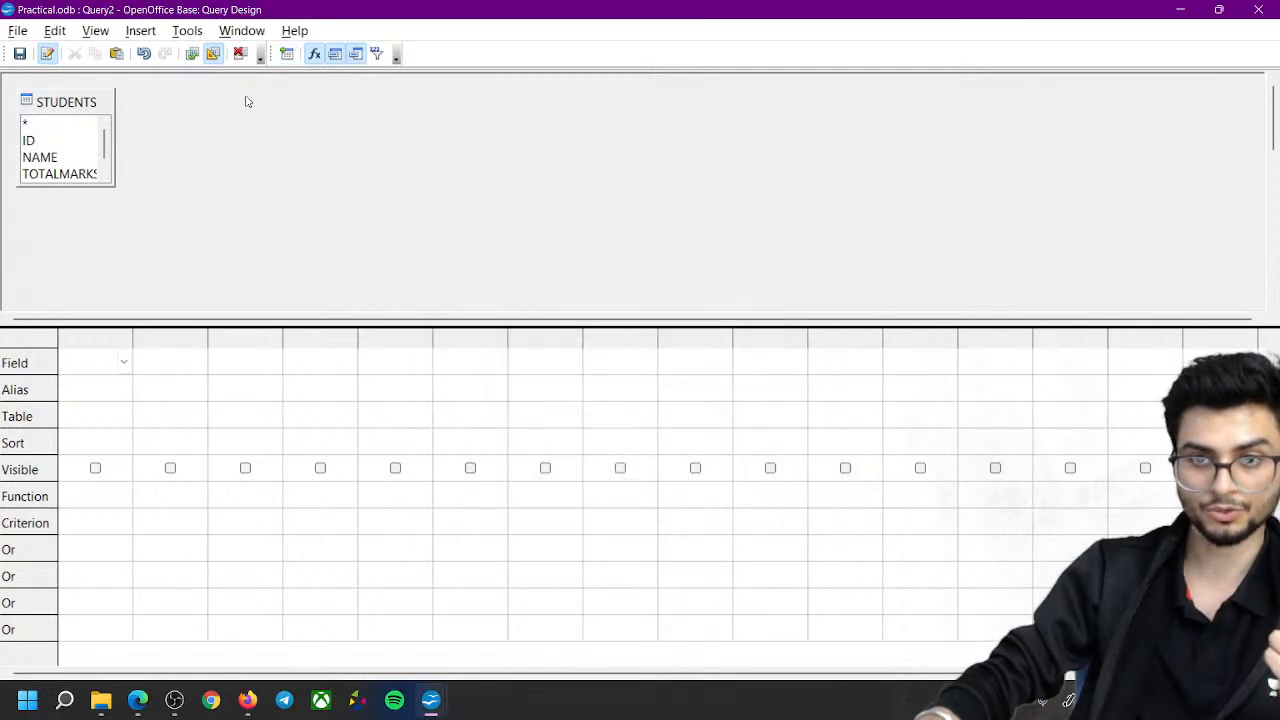
pyautogui.click(212, 54)
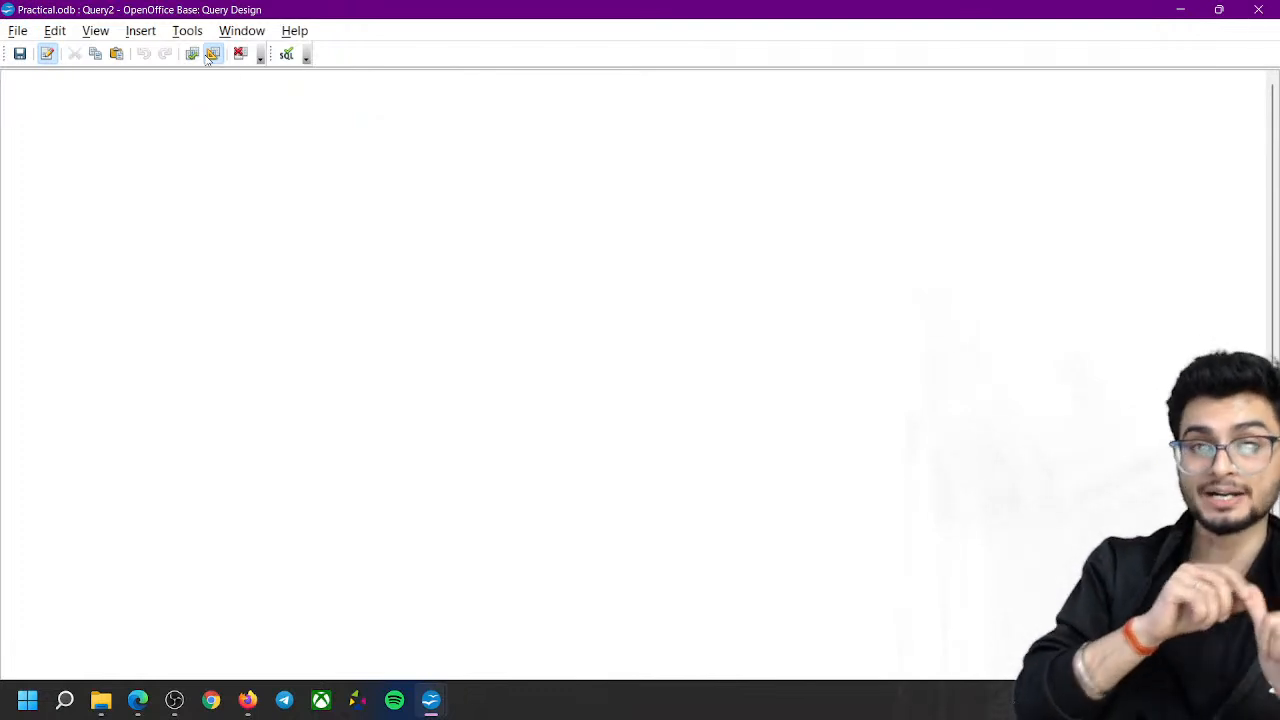
pyautogui.click(1180, 10)
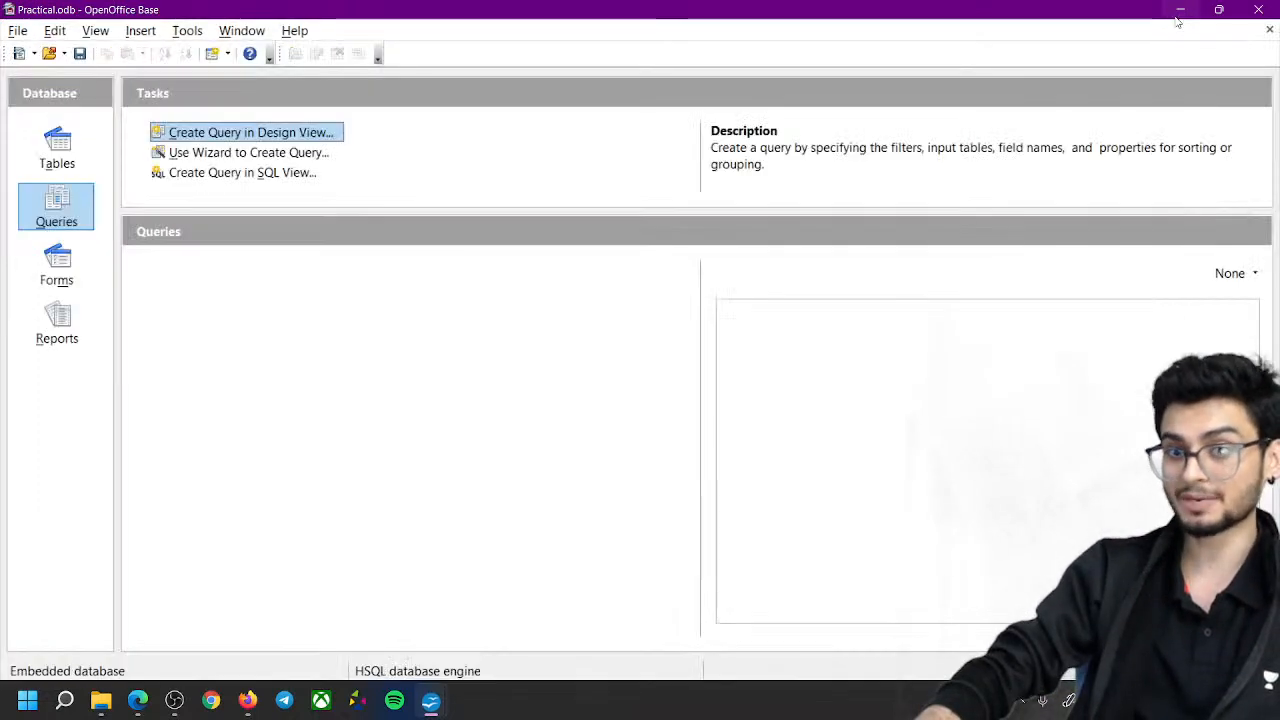
pyautogui.click(178, 32)
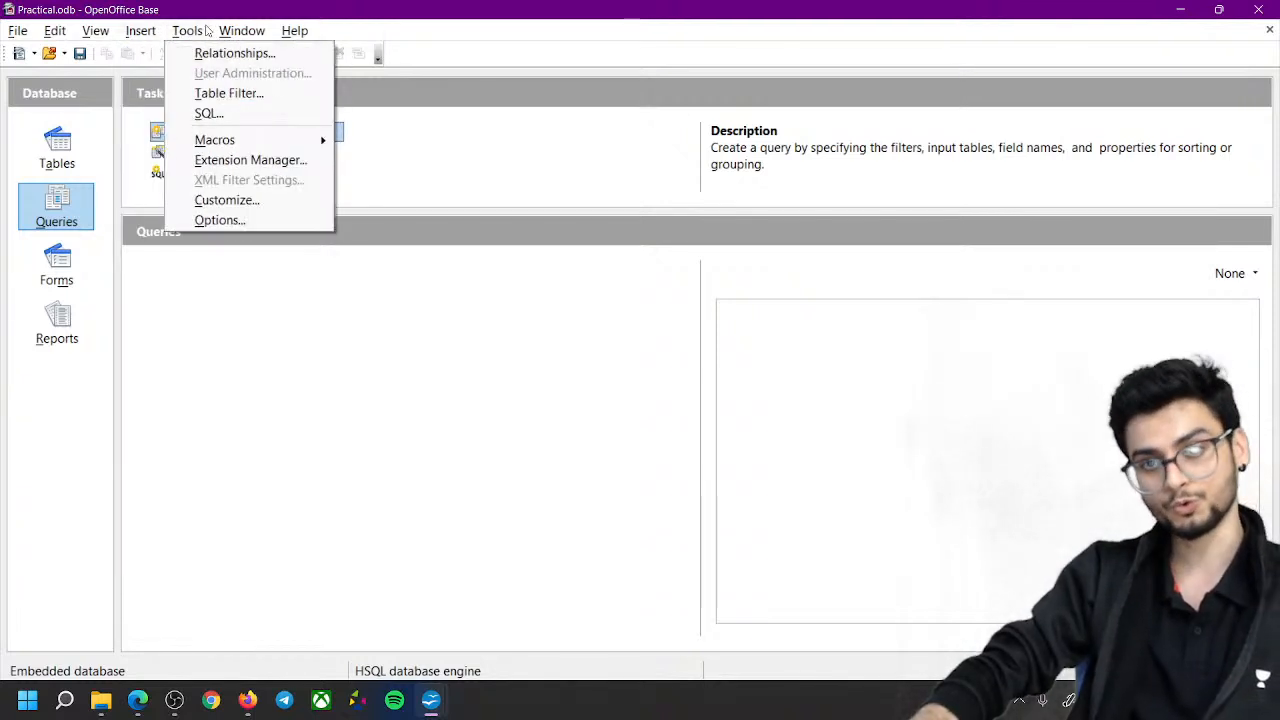
pyautogui.click(180, 114)
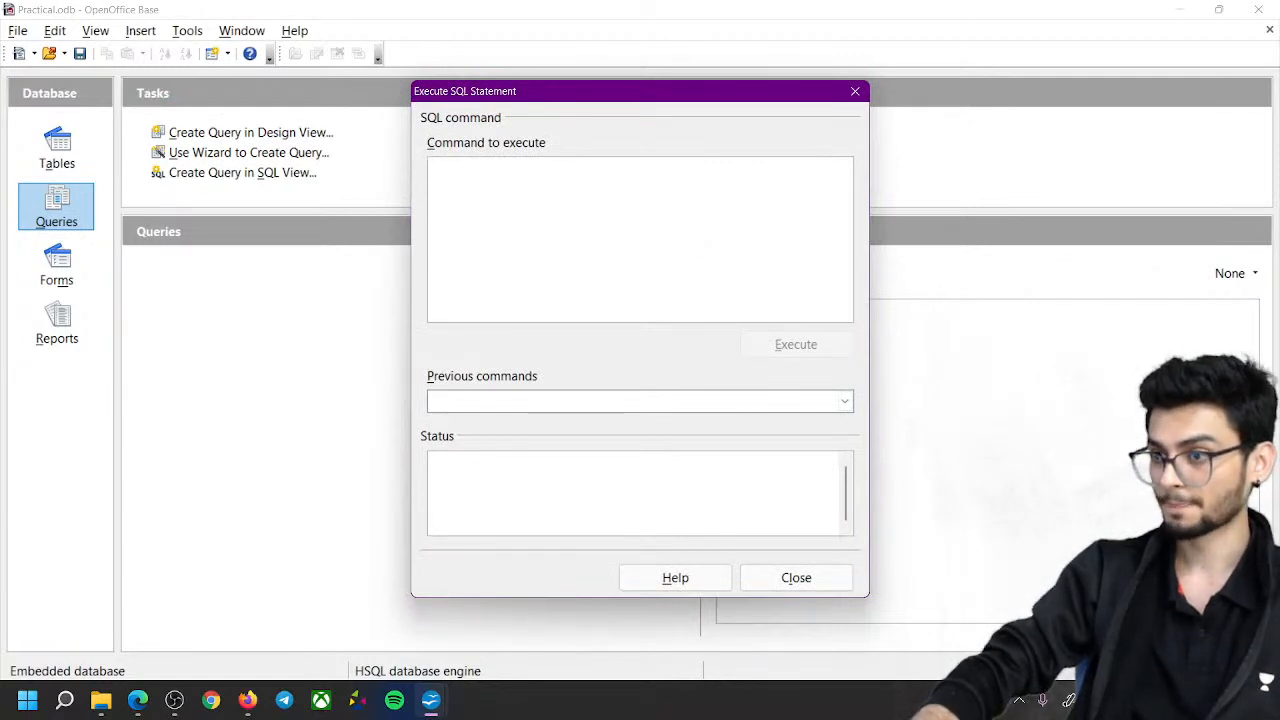
pyautogui.click(856, 93)
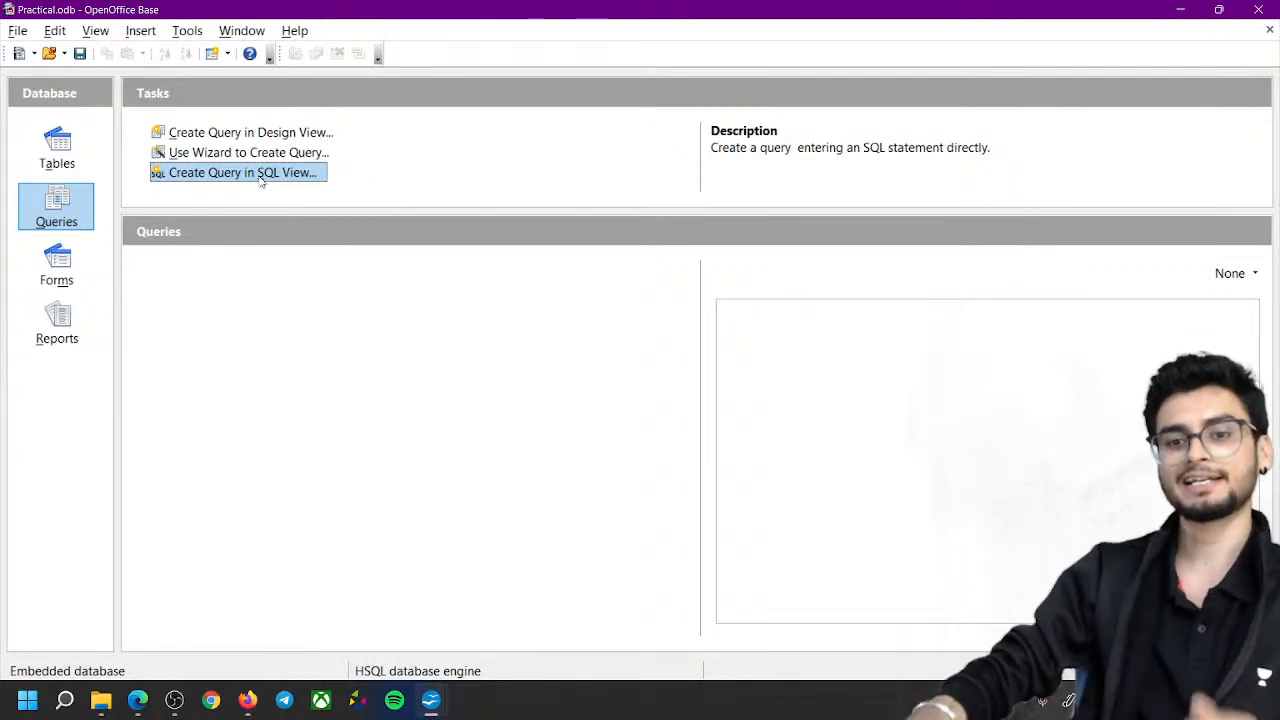
pyautogui.click(78, 160)
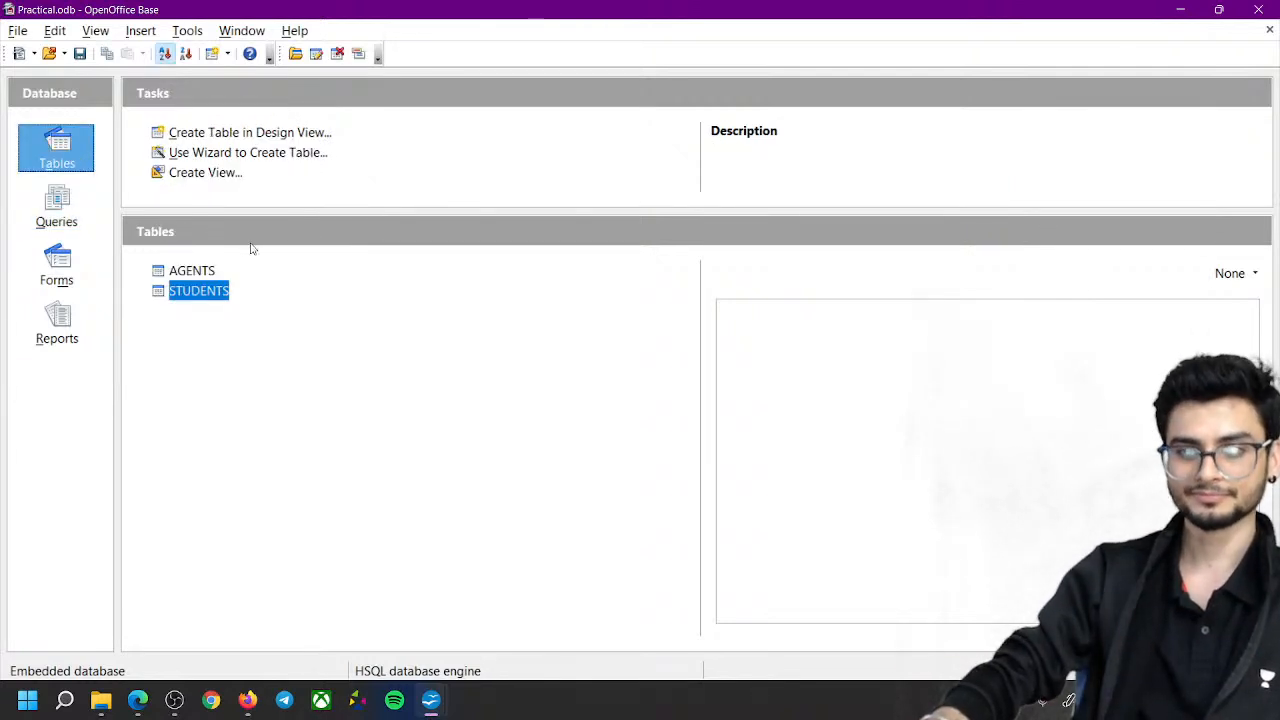
pyautogui.click(75, 205)
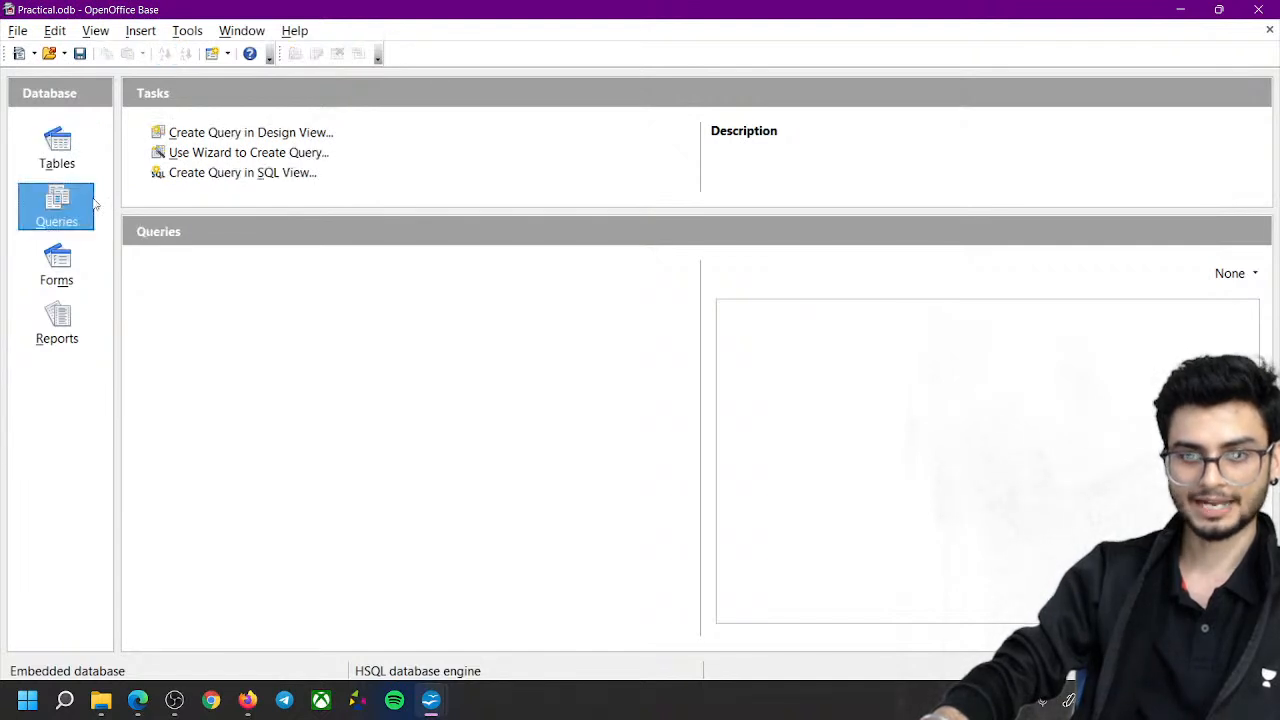
# Create a new query in Design View containing the AGENTS and STUDENTS tables
pyautogui.click(225, 138)
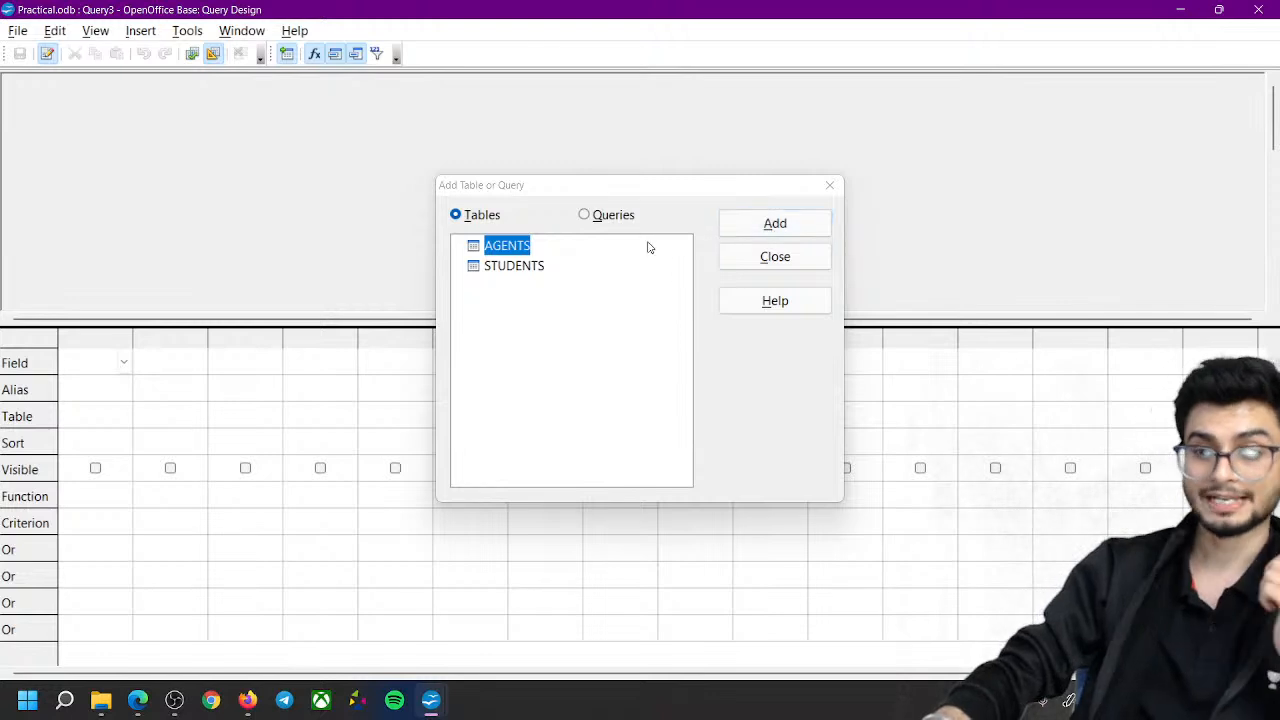
pyautogui.click(787, 227)
pyautogui.click(526, 268)
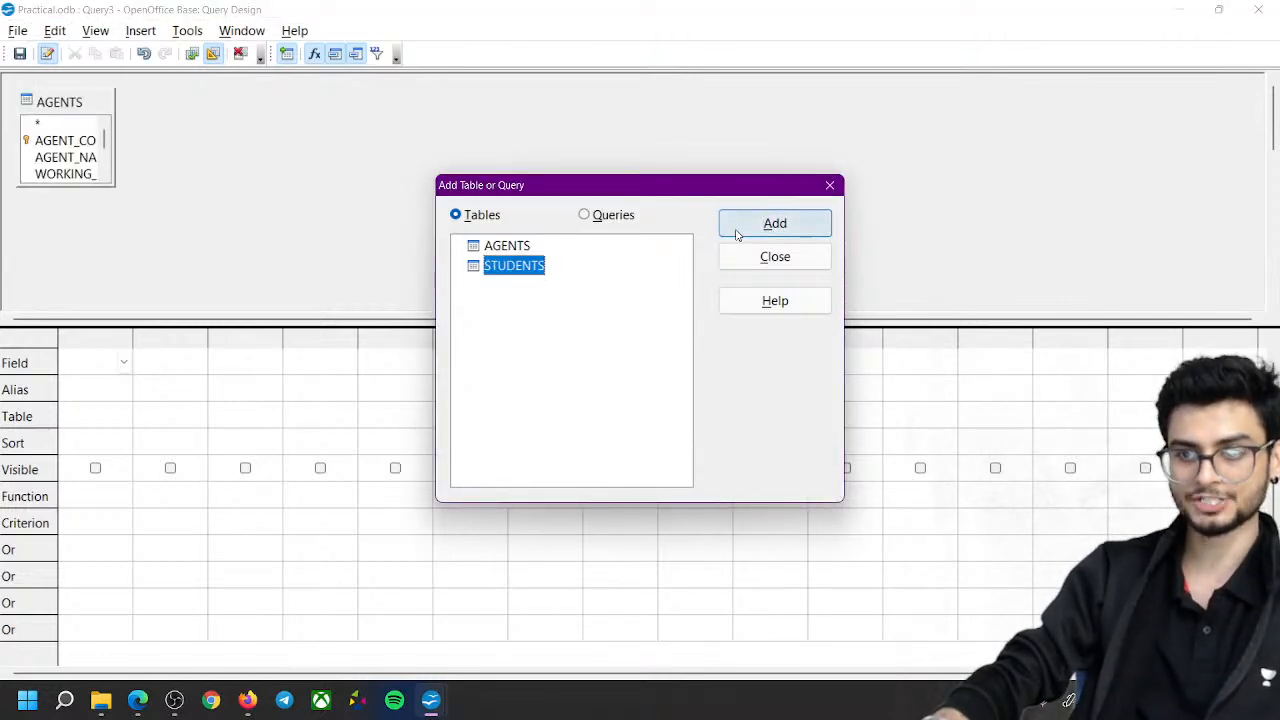
pyautogui.click(748, 229)
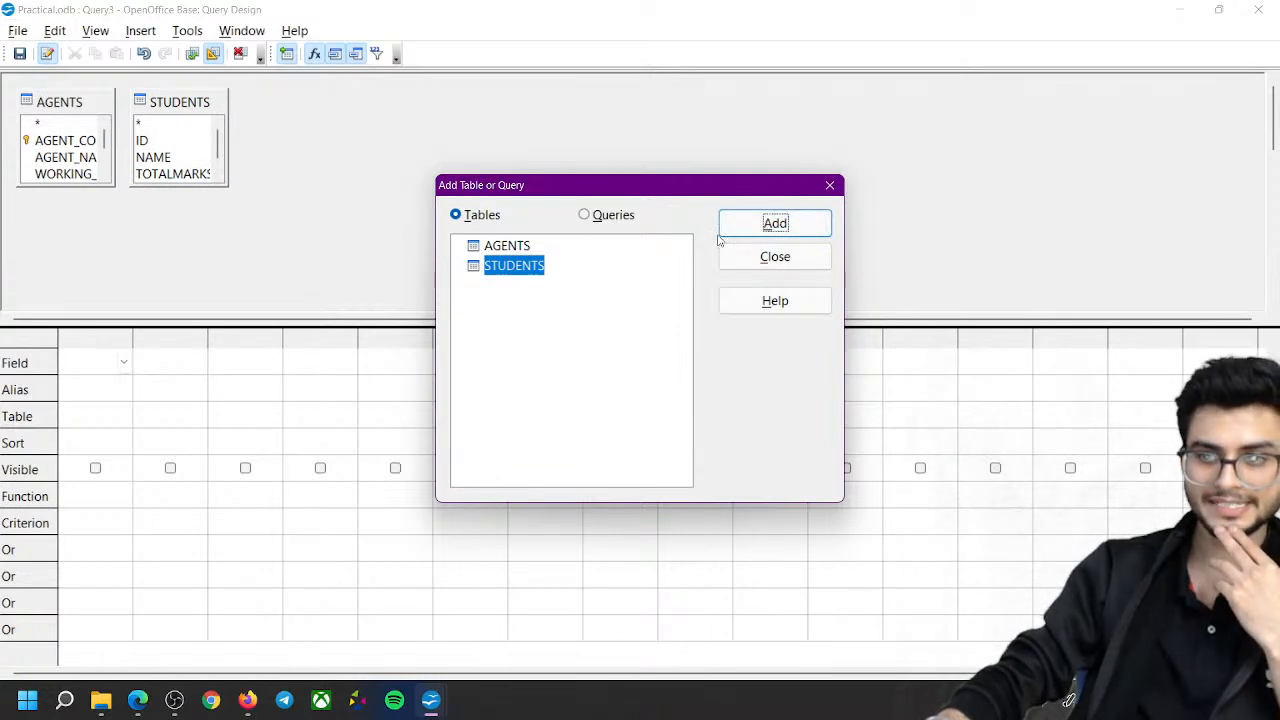
pyautogui.click(829, 185)
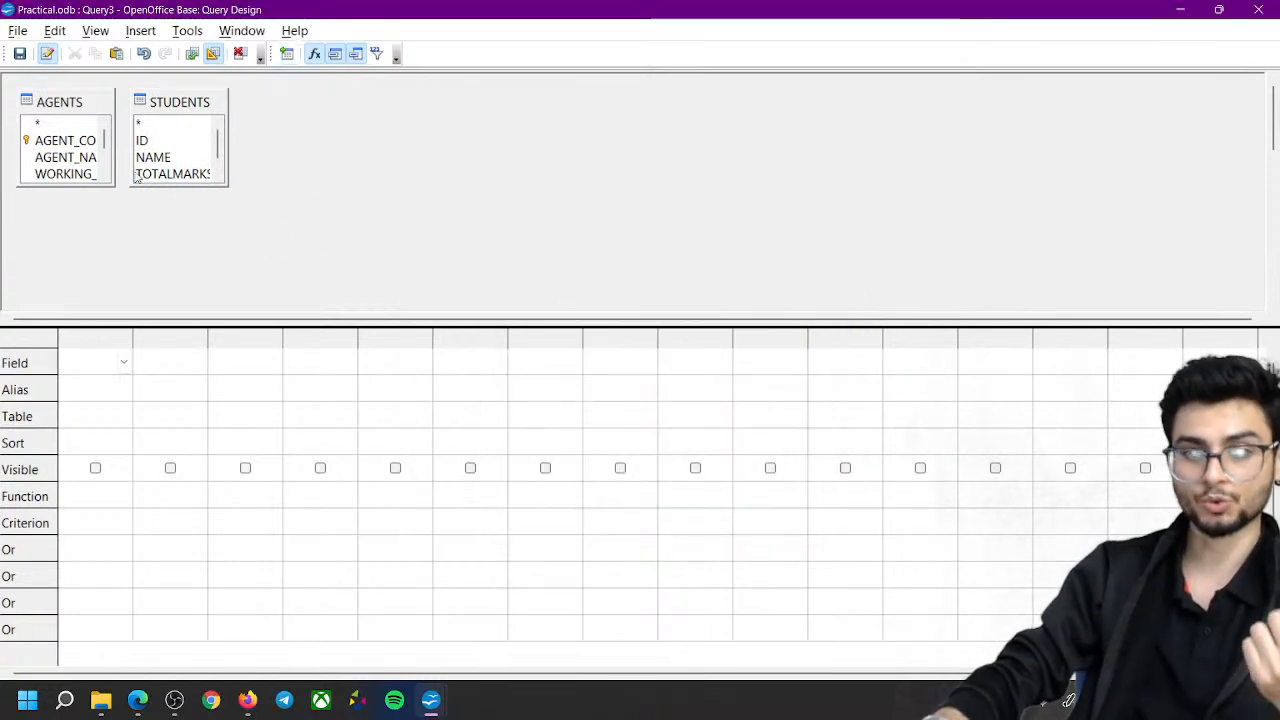
# Enlarge the AGENTS and STUDENTS table boxes to show their fields, with STUDENTS set apart from AGENTS
pyautogui.click(108, 121)
pyautogui.click(177, 119)
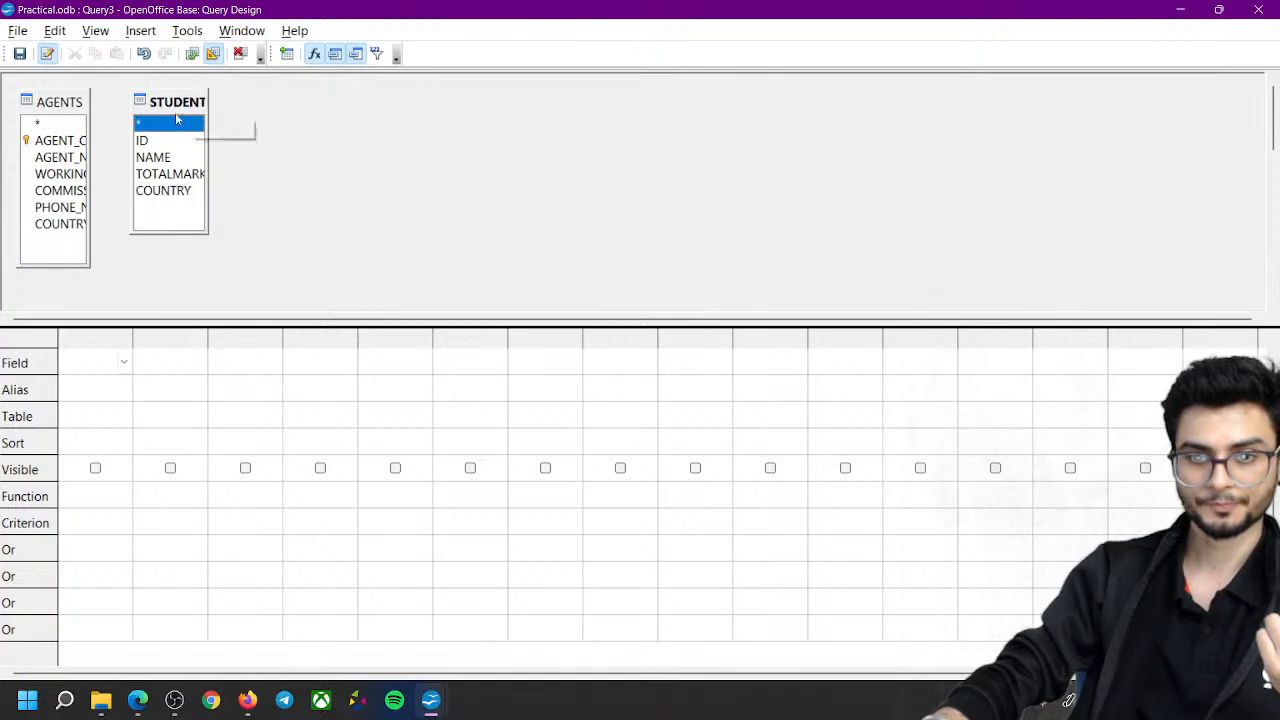
pyautogui.click(90, 164)
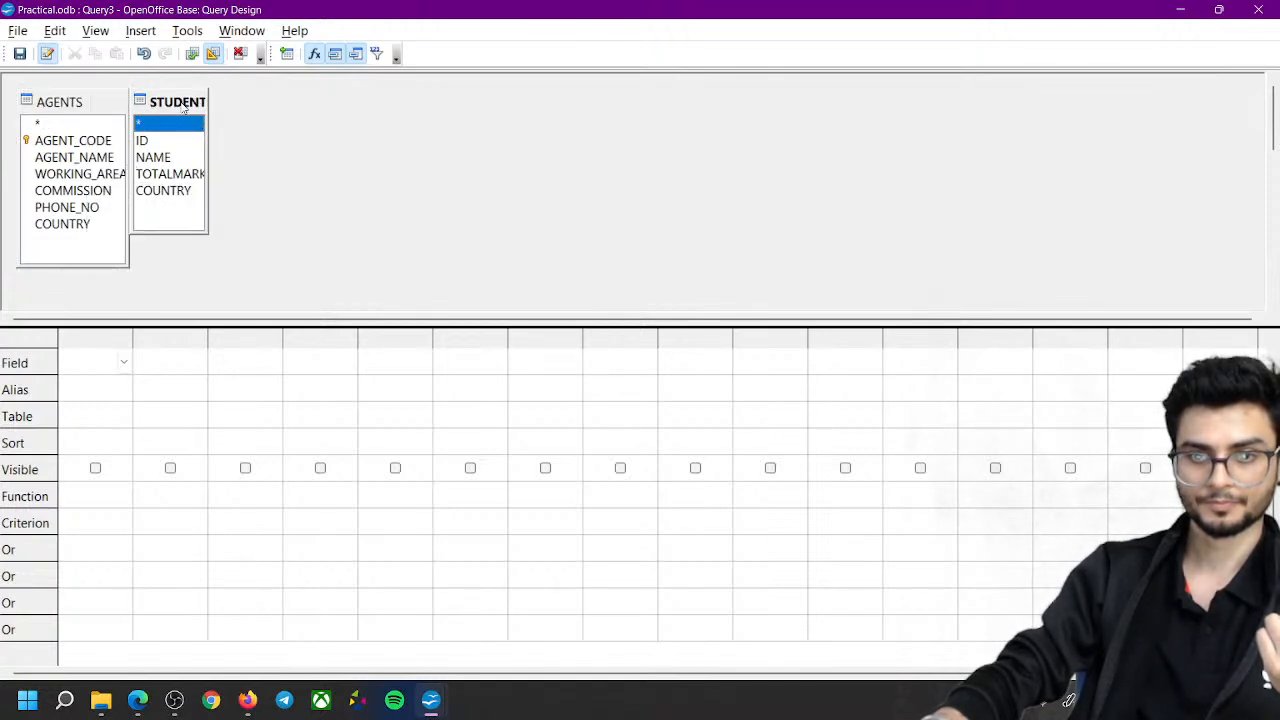
pyautogui.moveTo(185, 105); pyautogui.dragTo(494, 146)
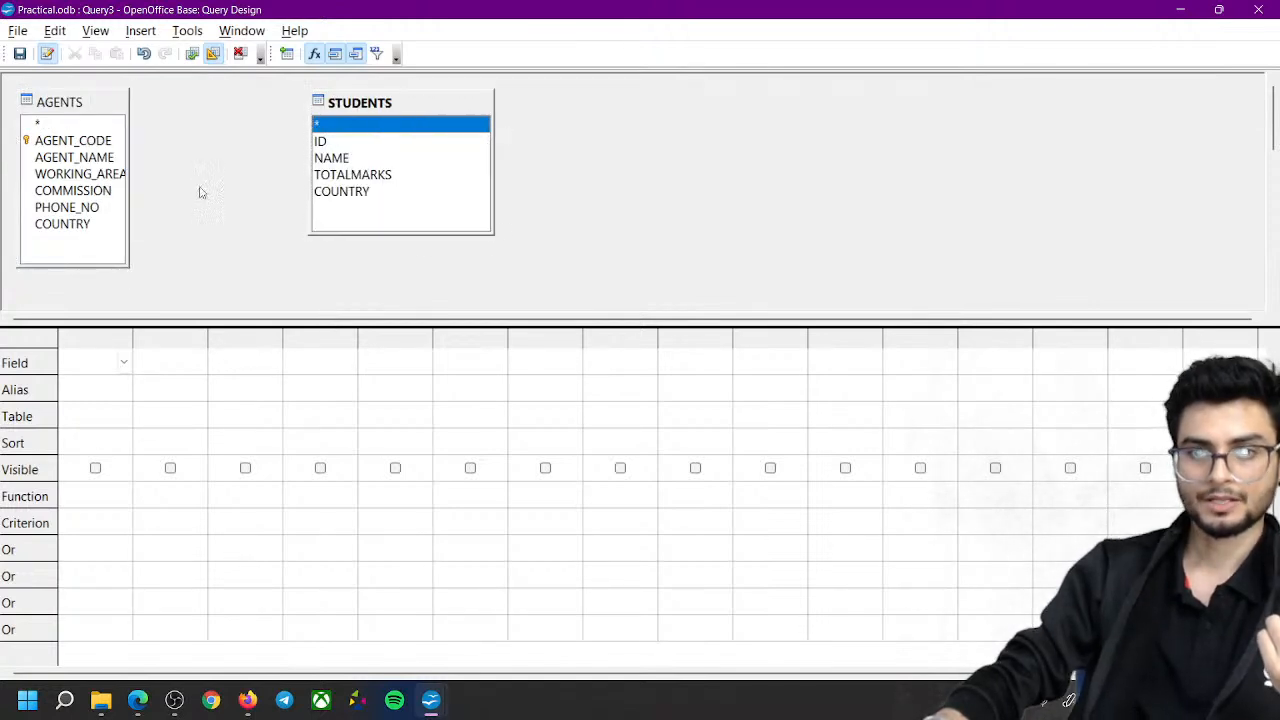
# Compare the fields of AGENTS and STUDENTS, examining COUNTRY in both tables as the common field for a relation
pyautogui.click(142, 31)
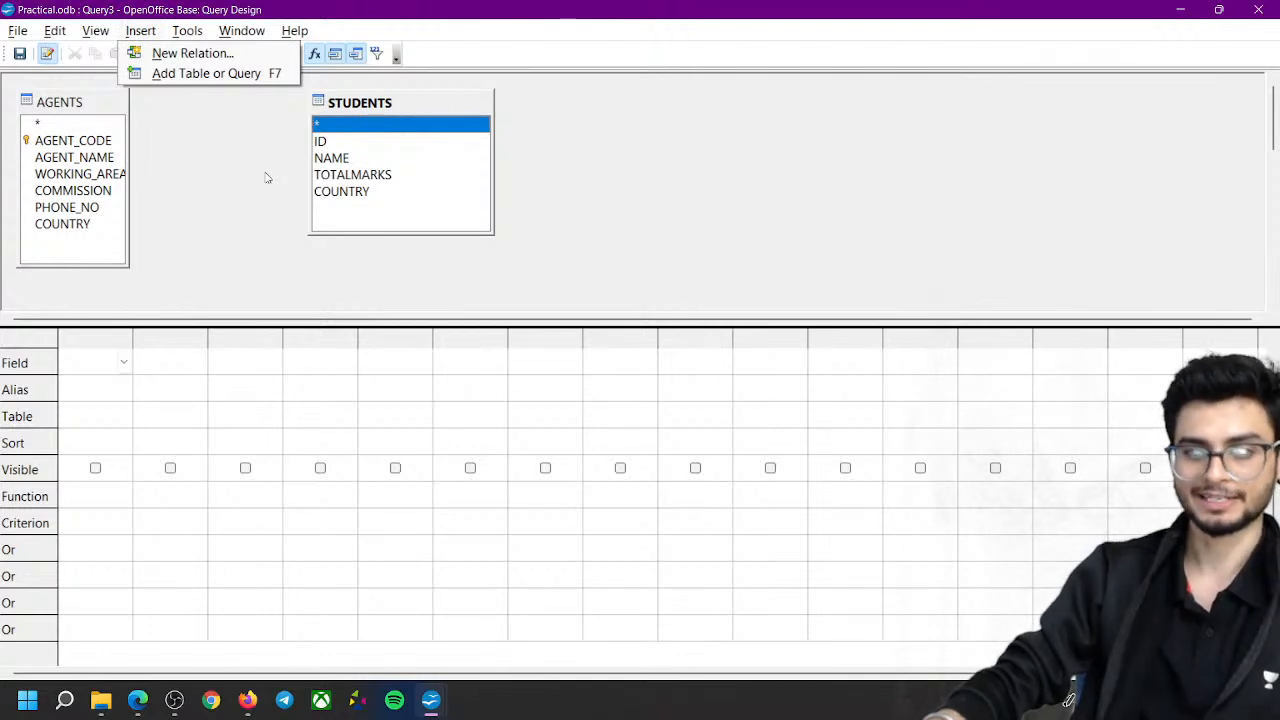
pyautogui.click(60, 228)
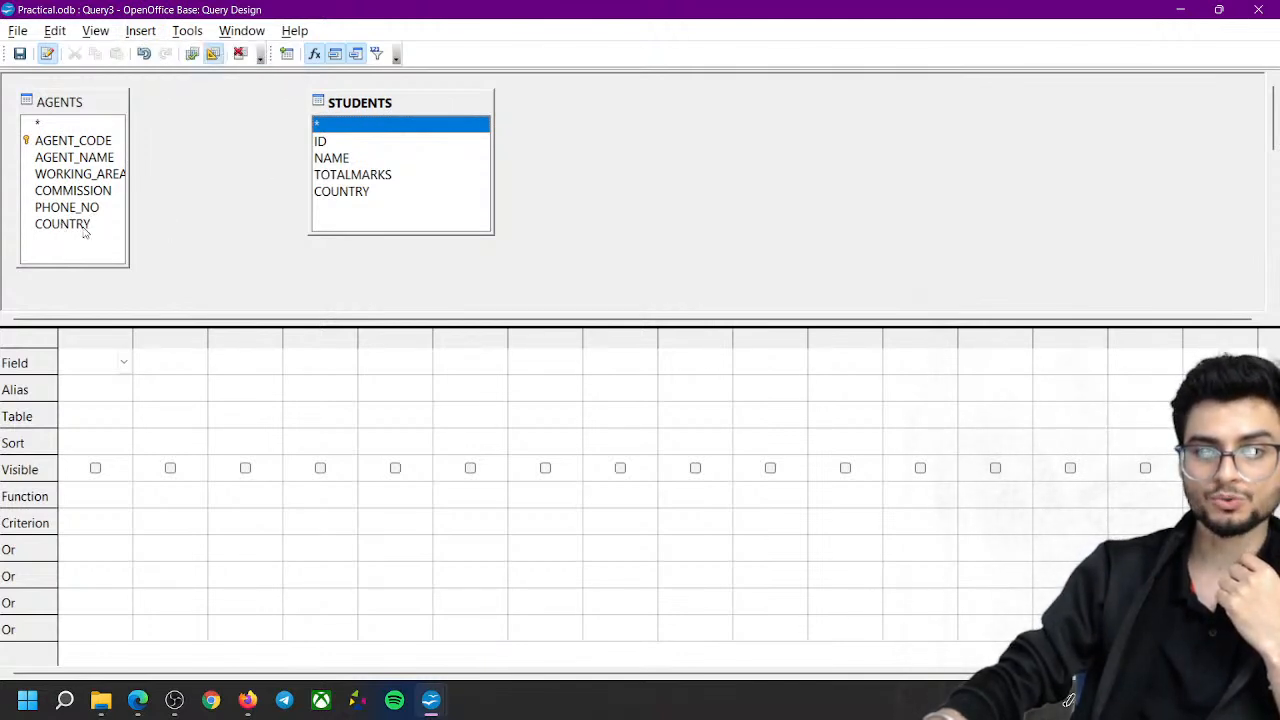
pyautogui.click(86, 228)
pyautogui.click(340, 200)
pyautogui.click(78, 228)
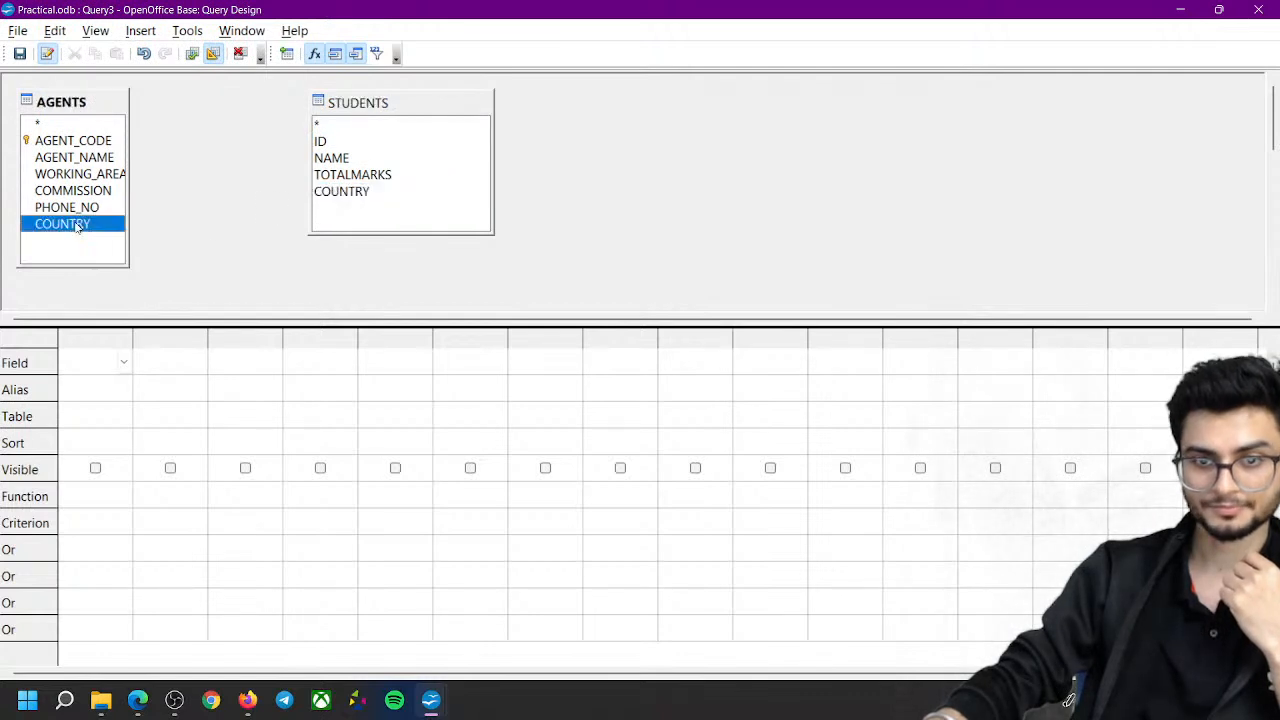
pyautogui.click(356, 200)
pyautogui.click(90, 225)
pyautogui.click(352, 198)
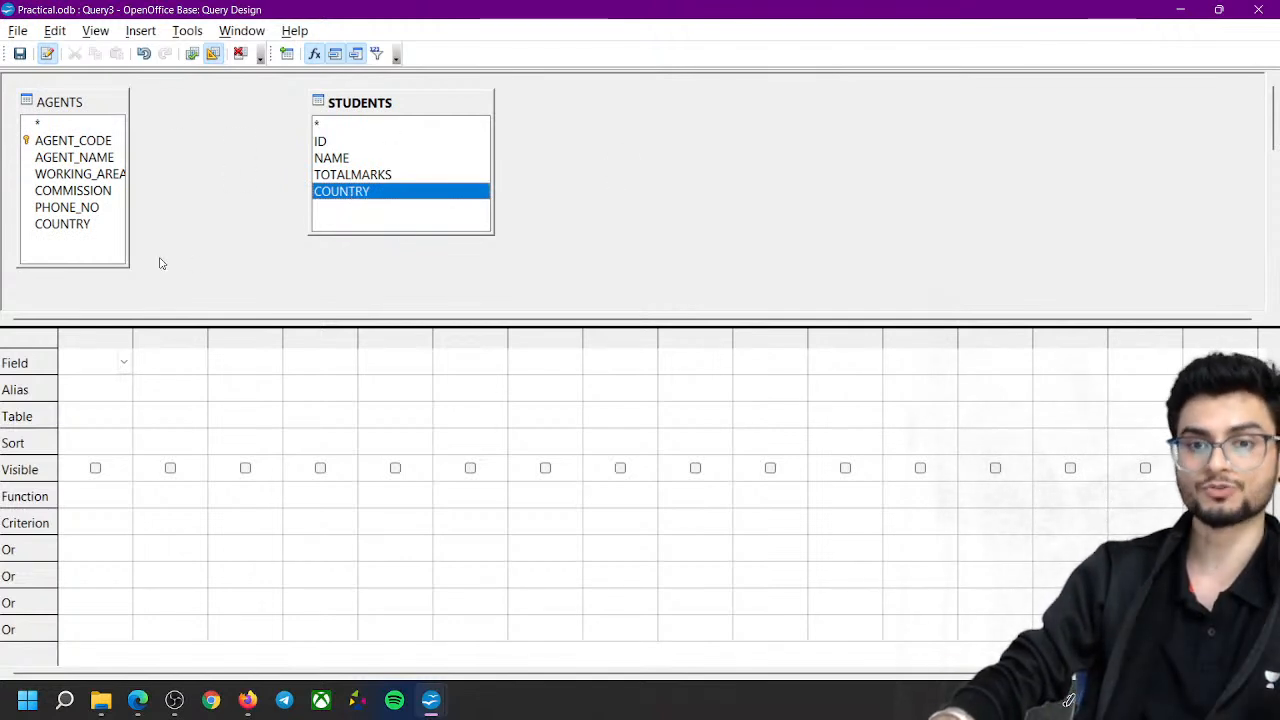
pyautogui.click(64, 228)
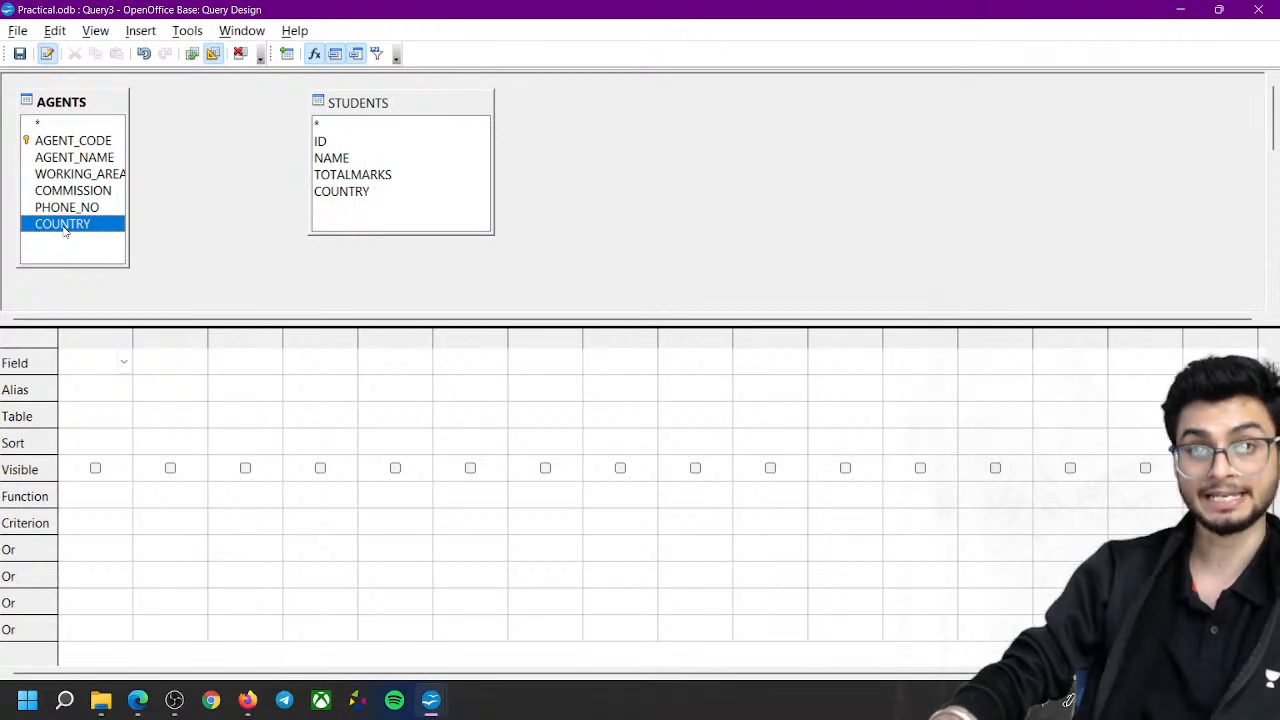
pyautogui.click(338, 193)
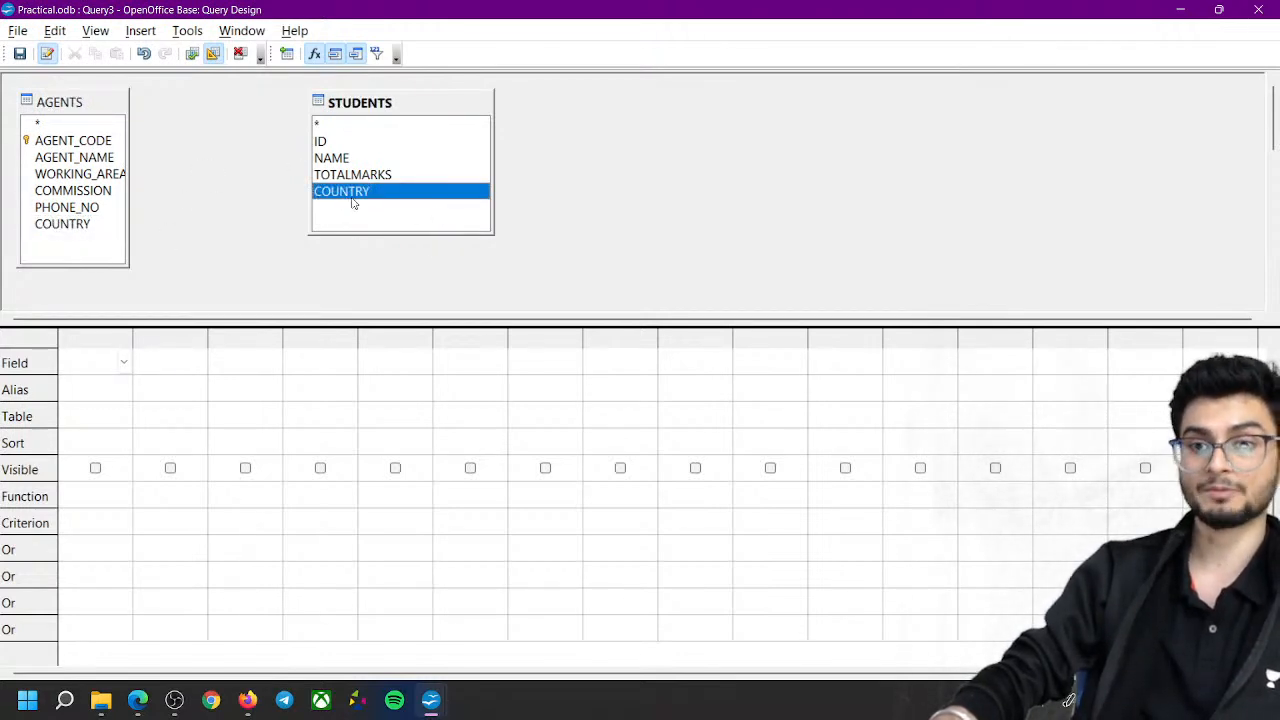
# Insert a new relation joining AGENTS and STUDENTS on their COUNTRY fields, as an inner join with the Natural option enabled
pyautogui.click(145, 35)
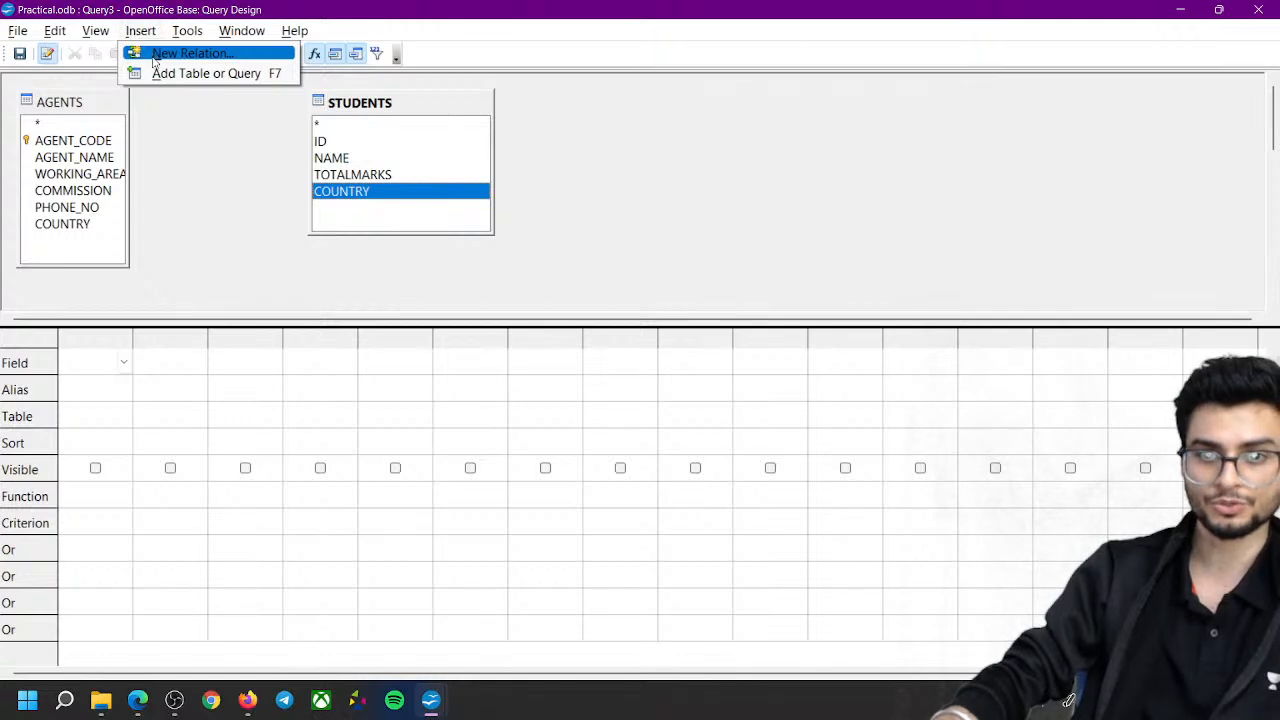
pyautogui.click(157, 53)
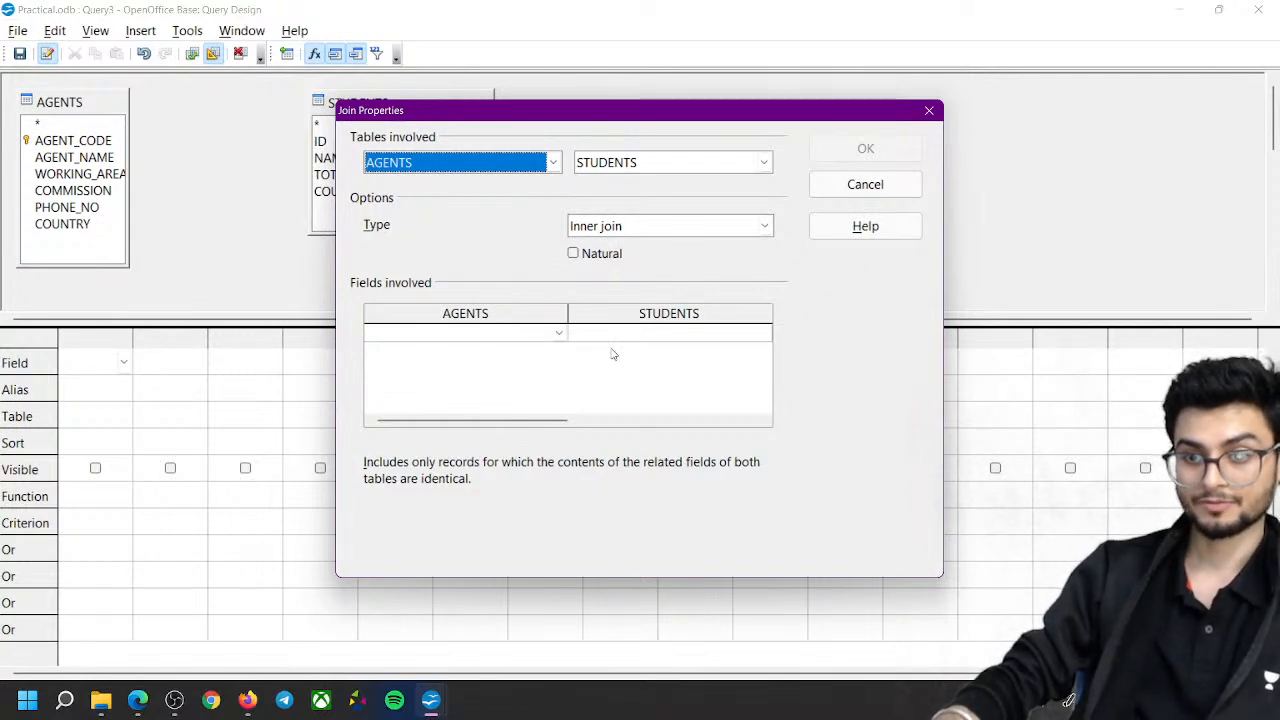
pyautogui.click(558, 333)
pyautogui.click(437, 453)
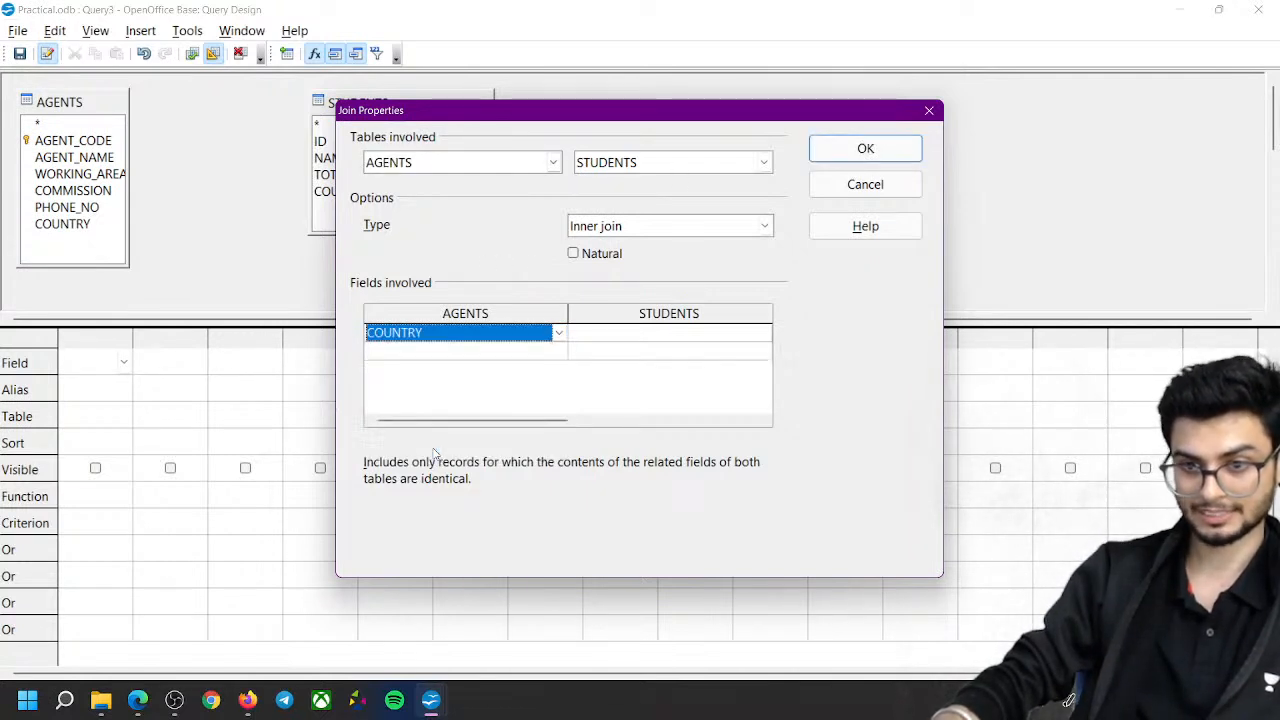
pyautogui.click(670, 333)
pyautogui.click(763, 333)
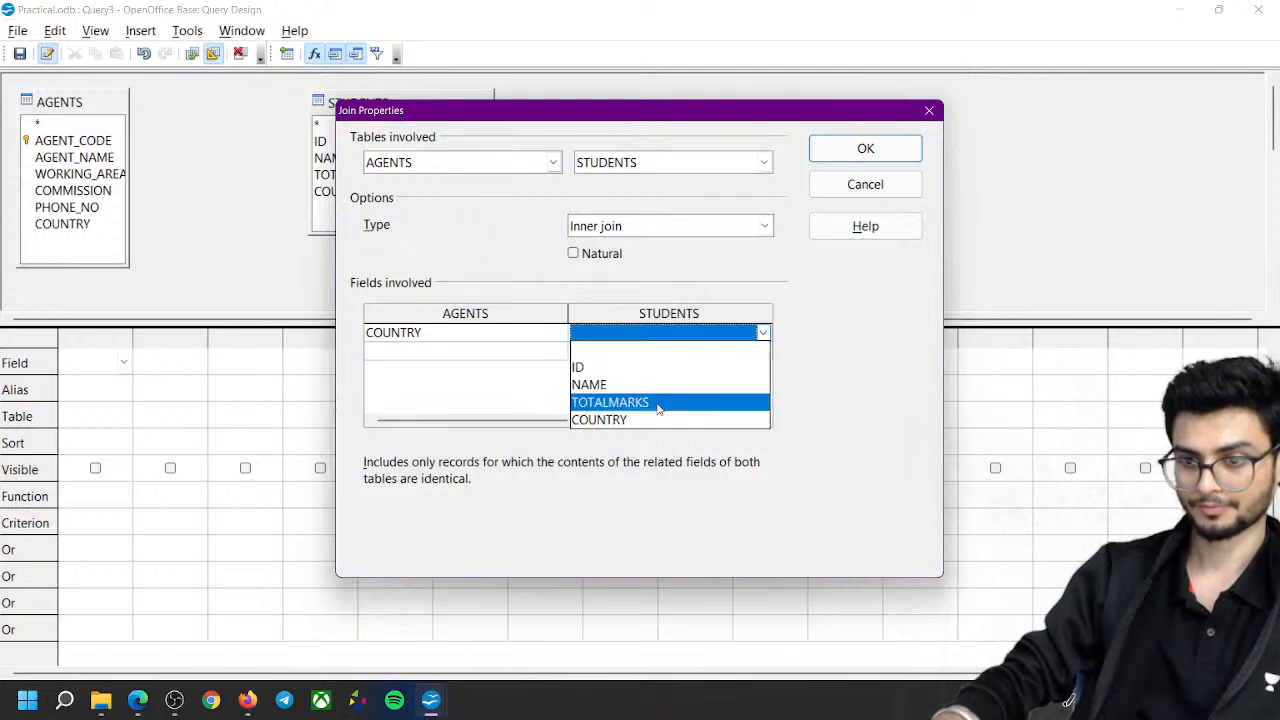
pyautogui.click(640, 421)
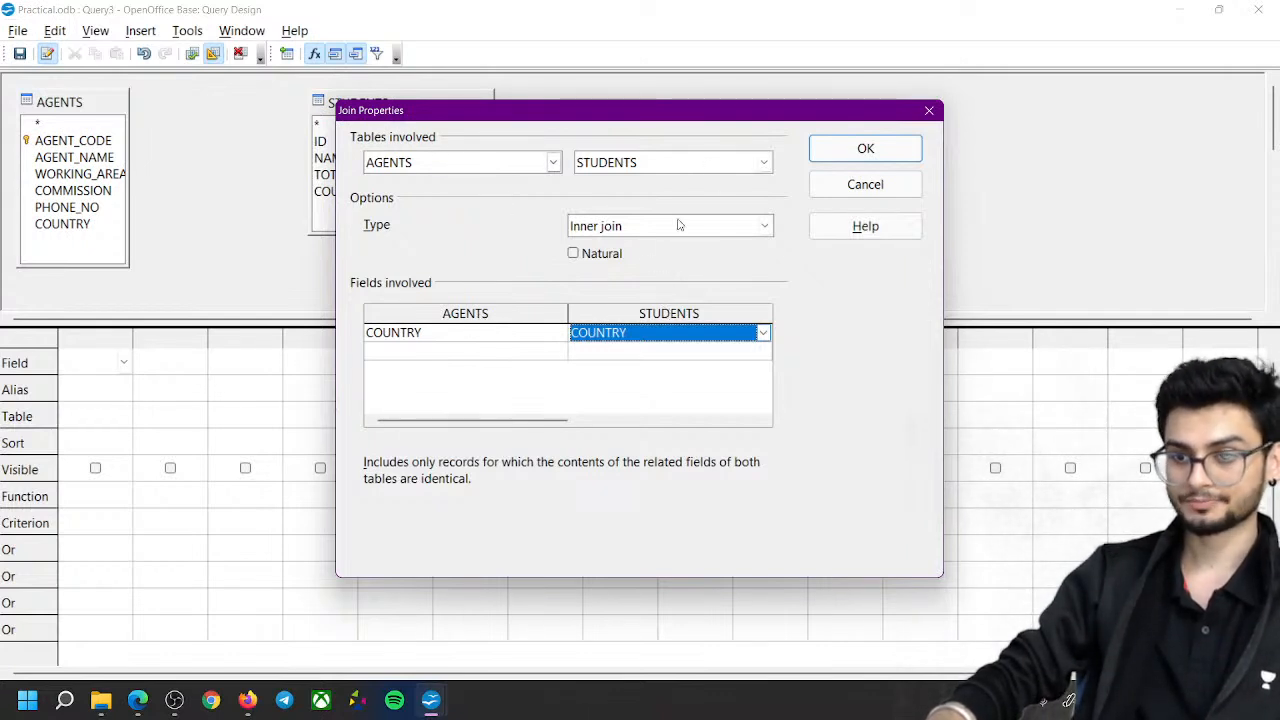
pyautogui.click(597, 256)
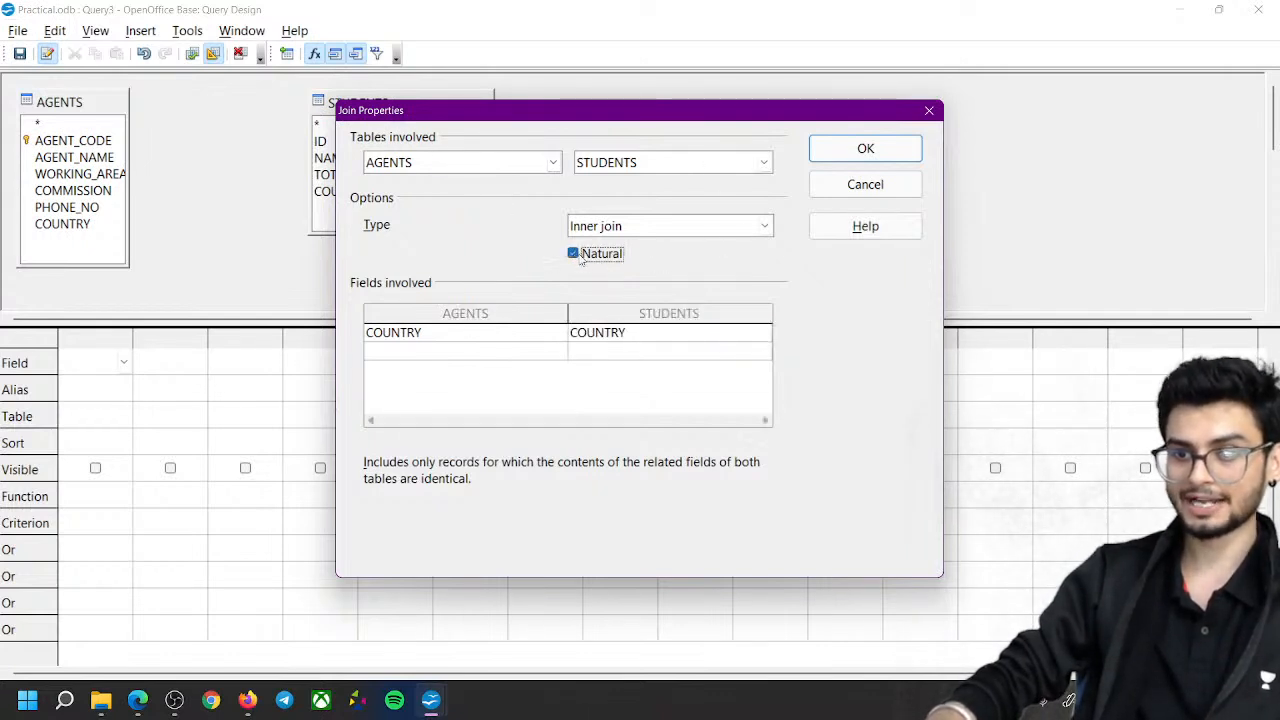
pyautogui.click(875, 150)
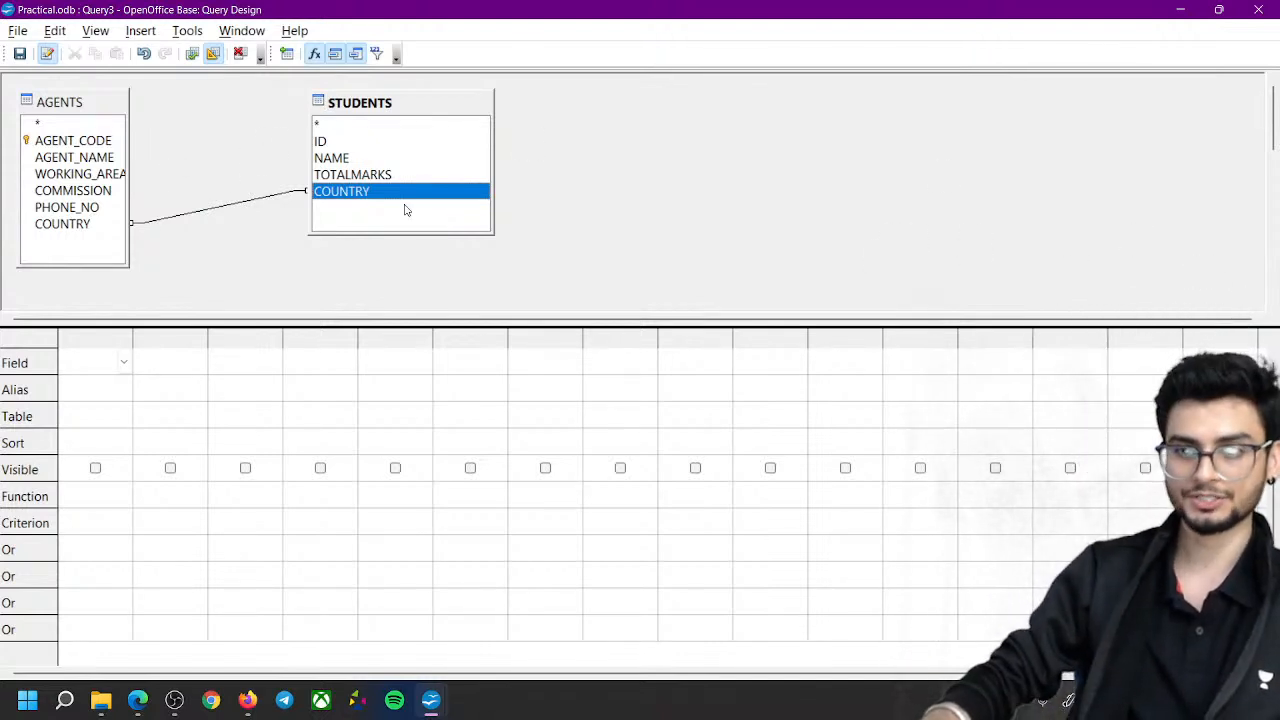
pyautogui.scroll(-1, 522, 205)
pyautogui.scroll(-1, 522, 205)
pyautogui.scroll(2, 875, 180)
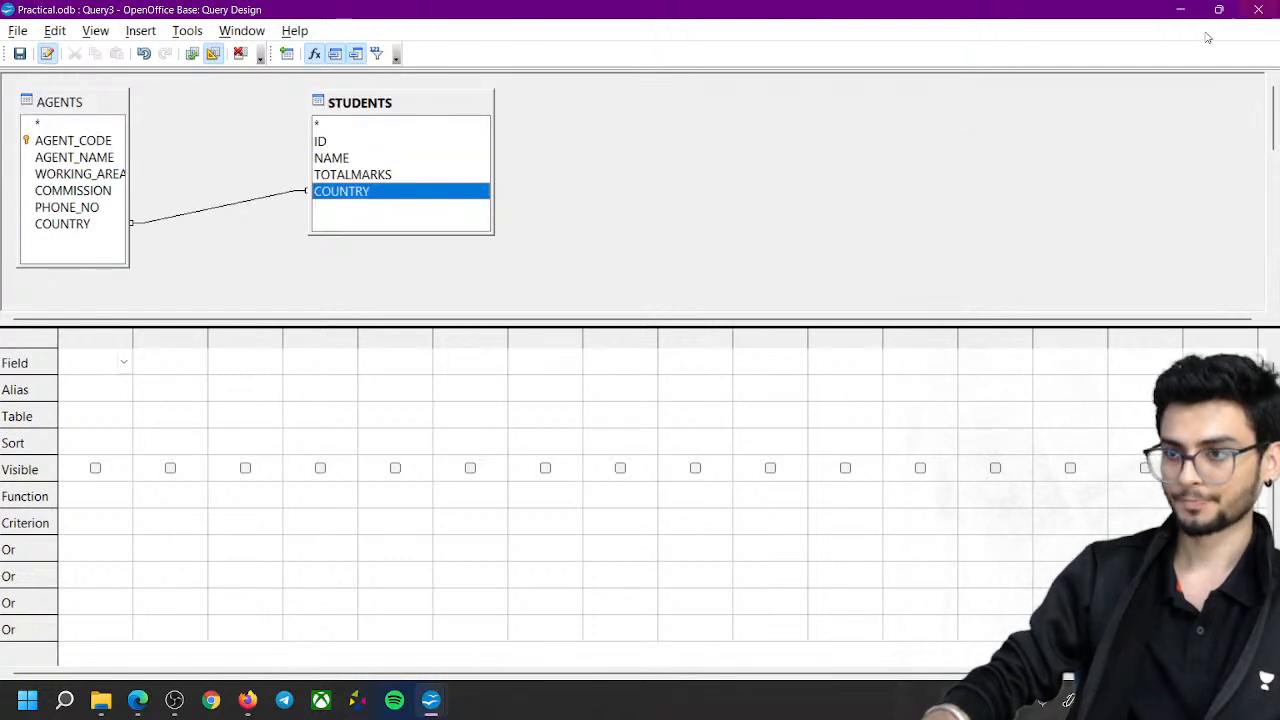
pyautogui.click(1258, 12)
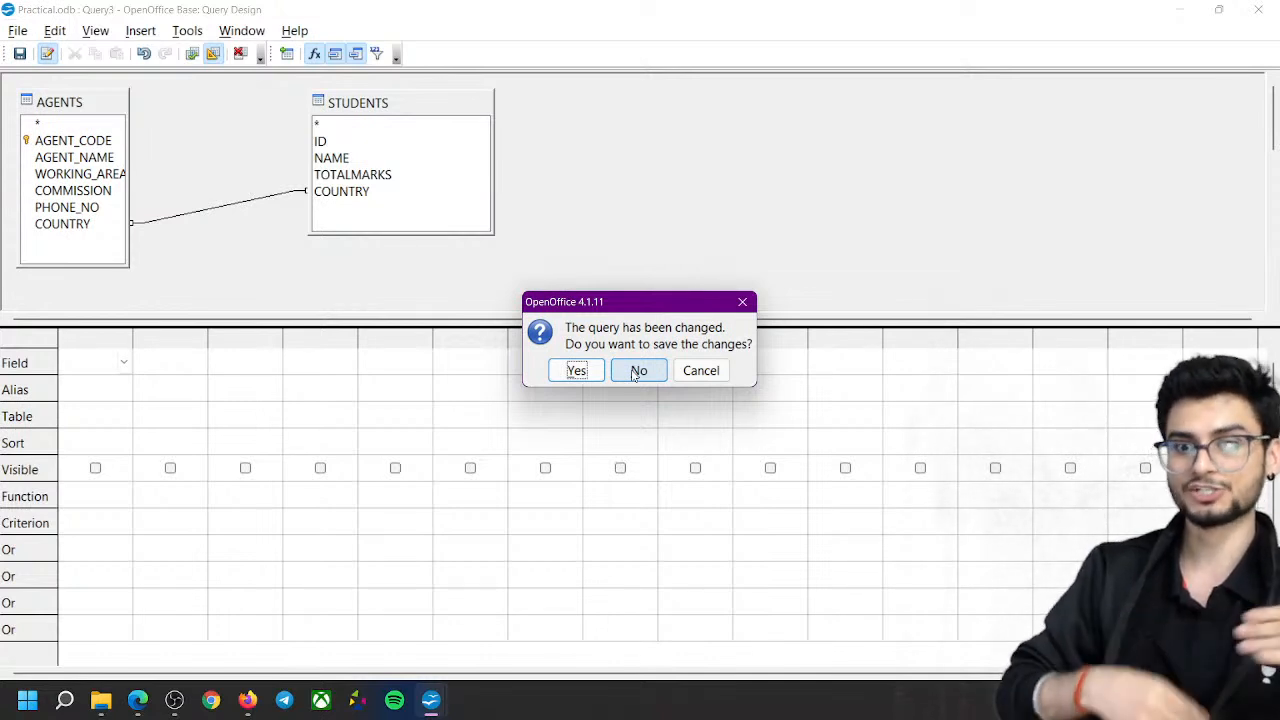
pyautogui.click(741, 301)
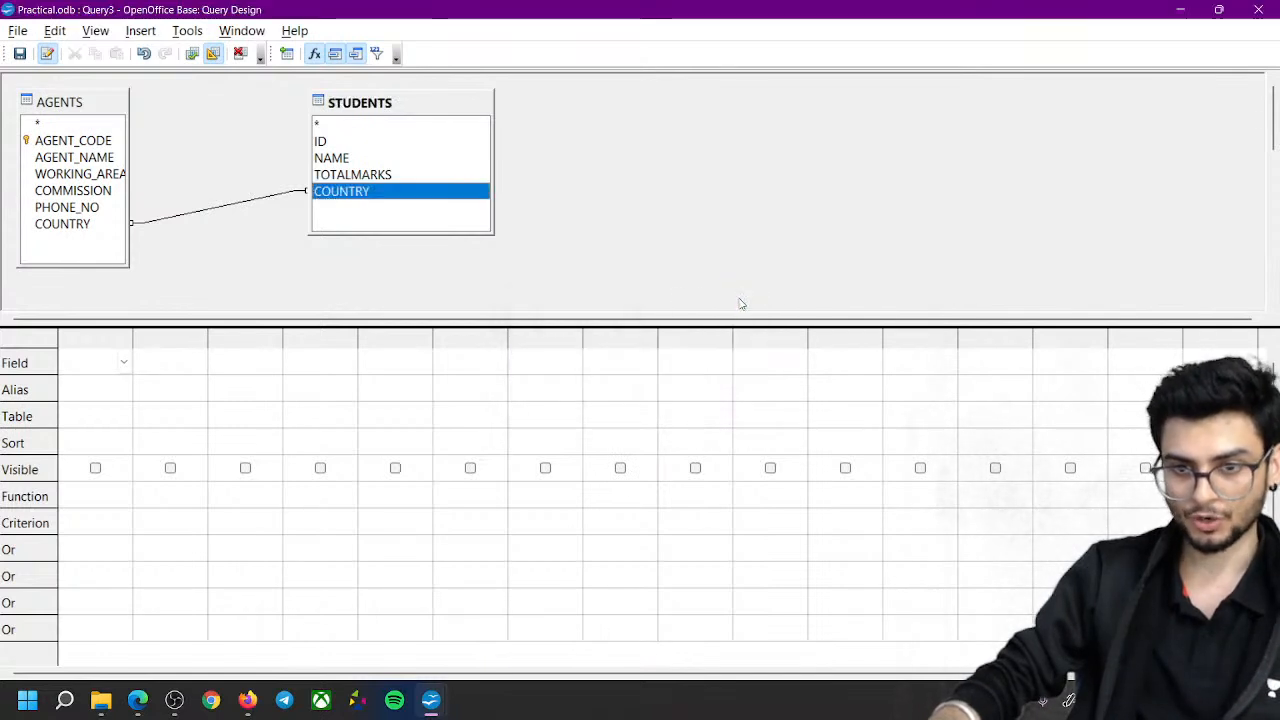
# Add AGENTS.* as a visible field in the joined query and try to run it
pyautogui.click(123, 362)
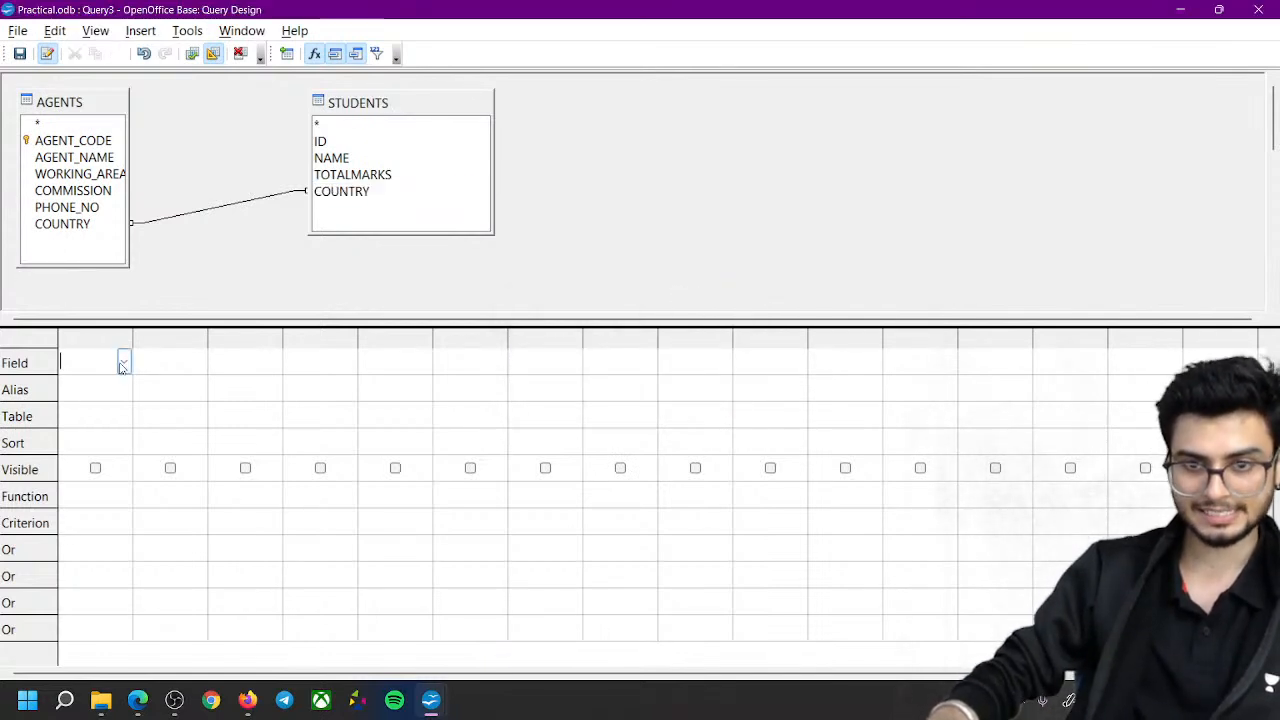
pyautogui.click(123, 362)
pyautogui.click(113, 382)
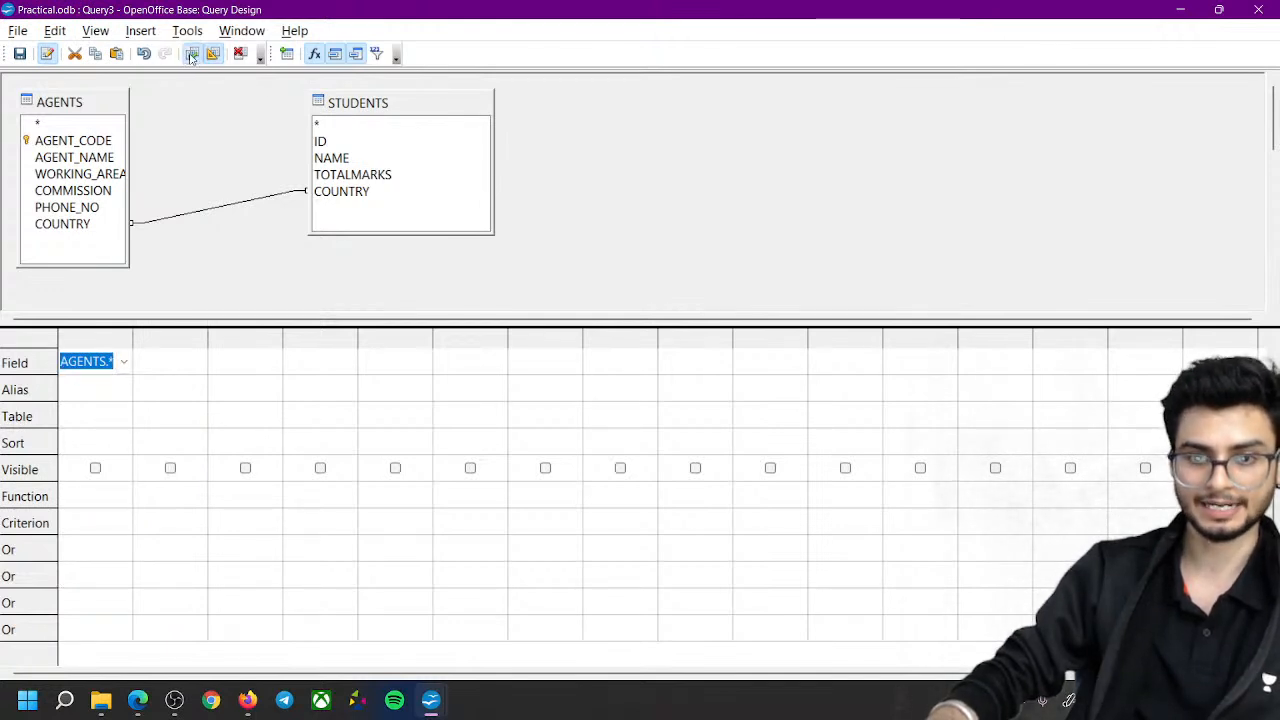
pyautogui.click(95, 468)
pyautogui.click(192, 53)
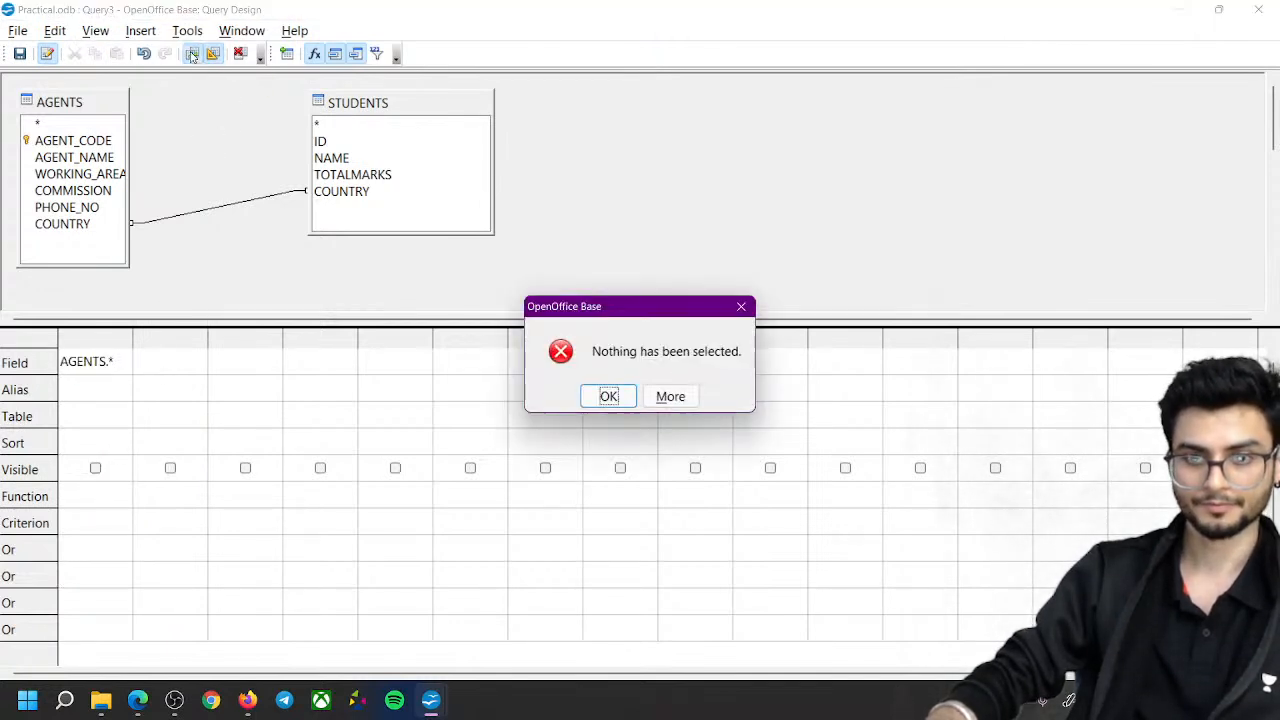
pyautogui.click(608, 396)
pyautogui.click(95, 468)
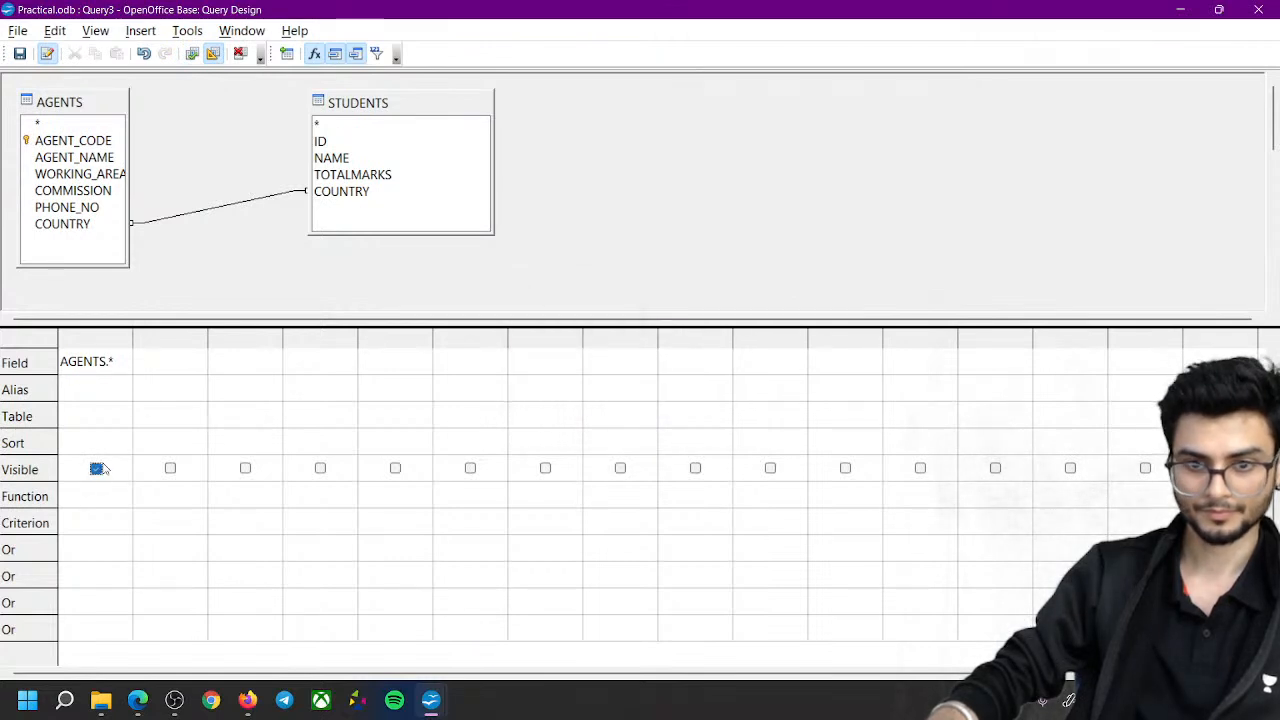
pyautogui.click(192, 53)
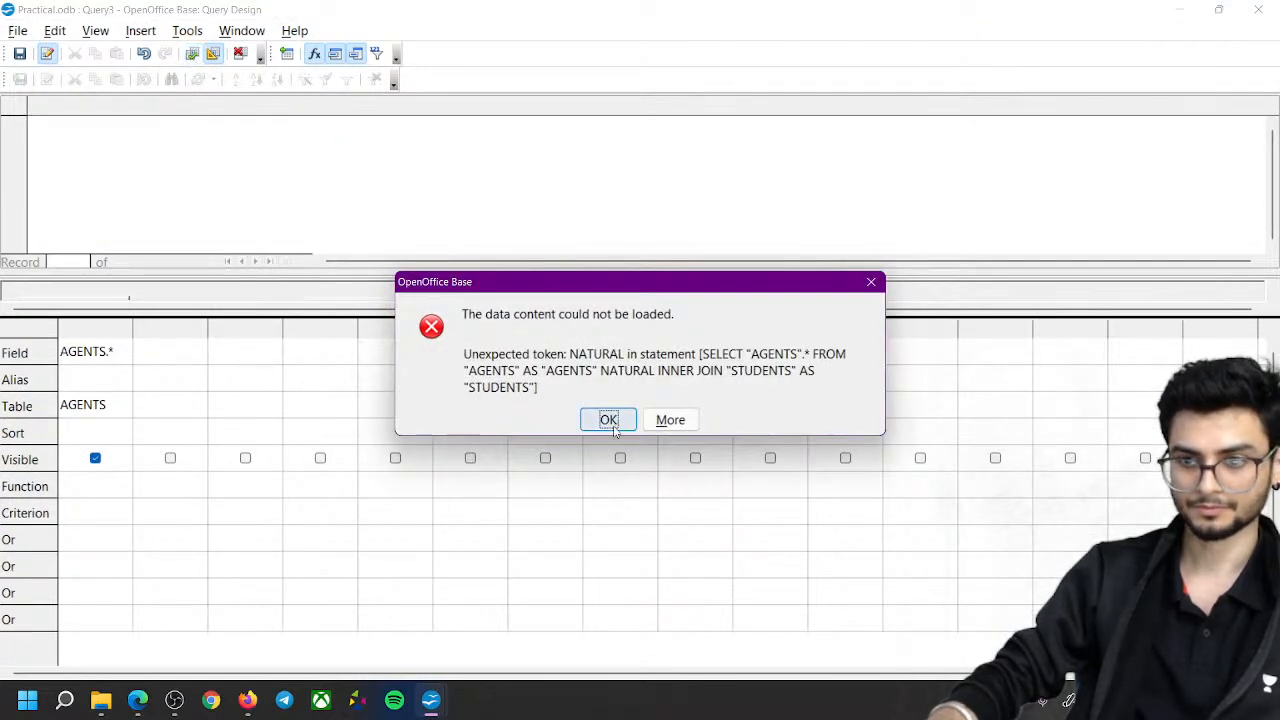
pyautogui.click(605, 416)
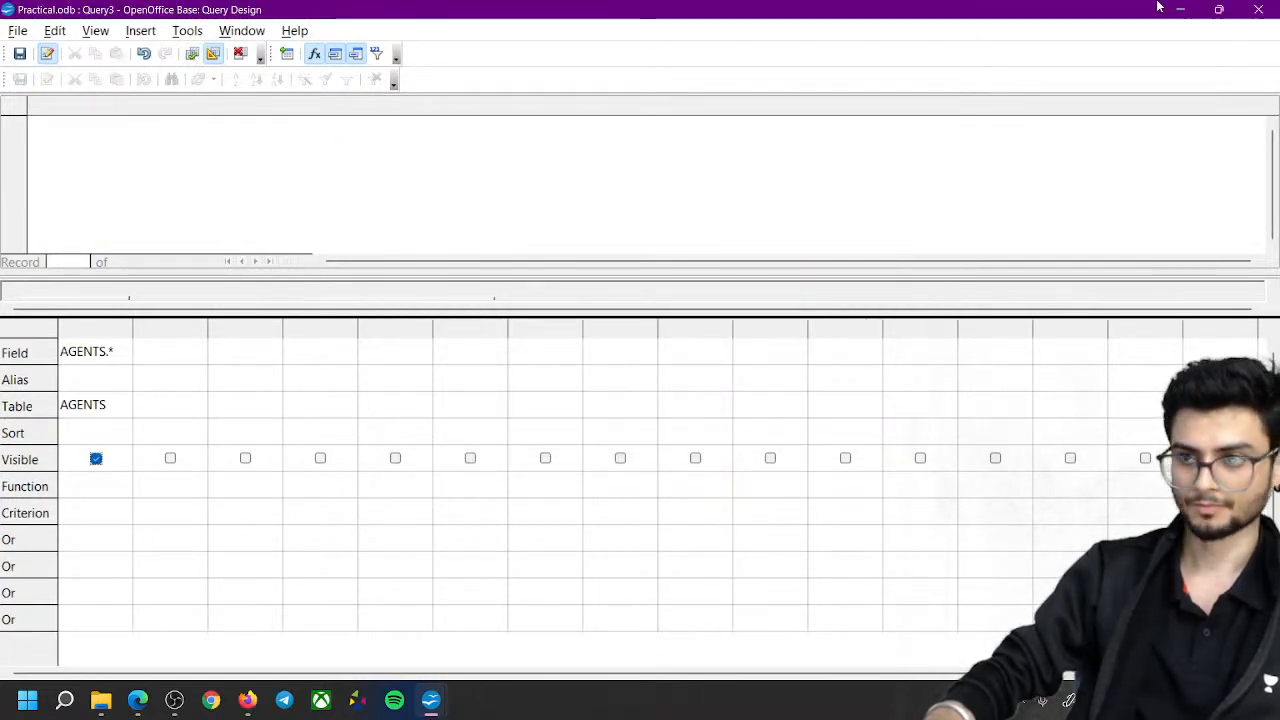
# Close the joined query without saving and create a new design-view query containing only the AGENTS table
pyautogui.click(1259, 9)
pyautogui.click(637, 372)
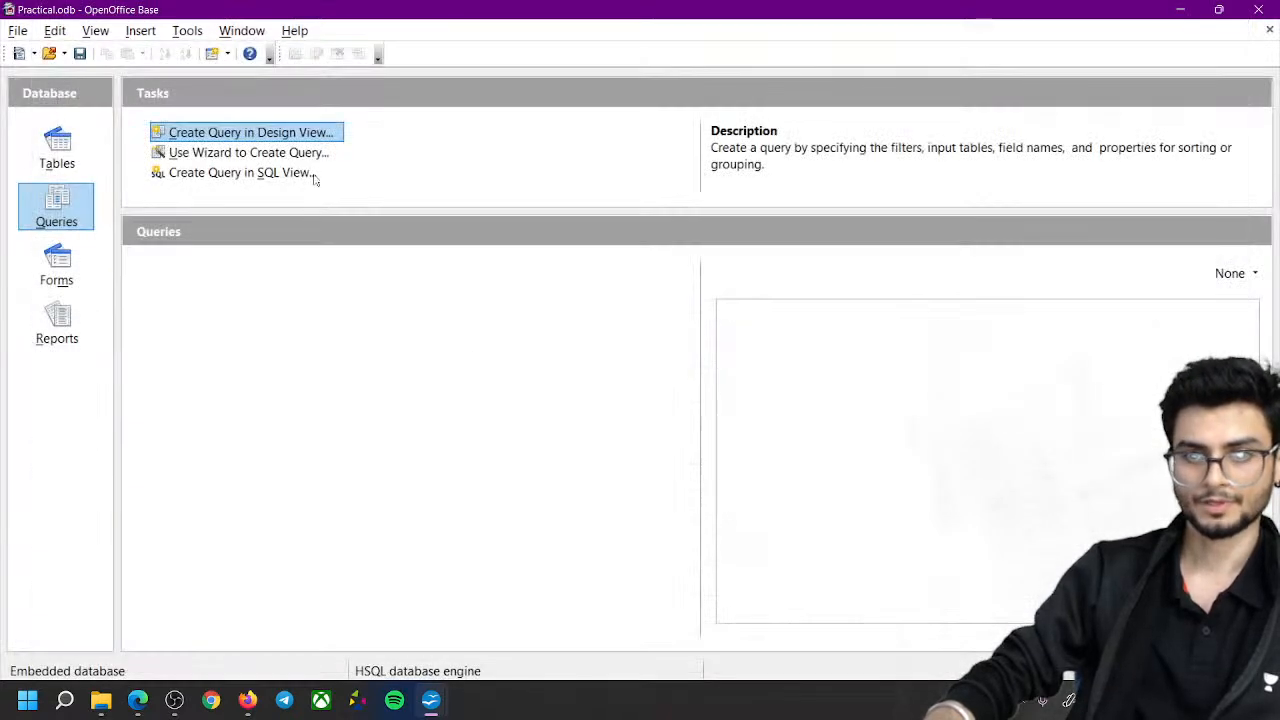
pyautogui.click(321, 144)
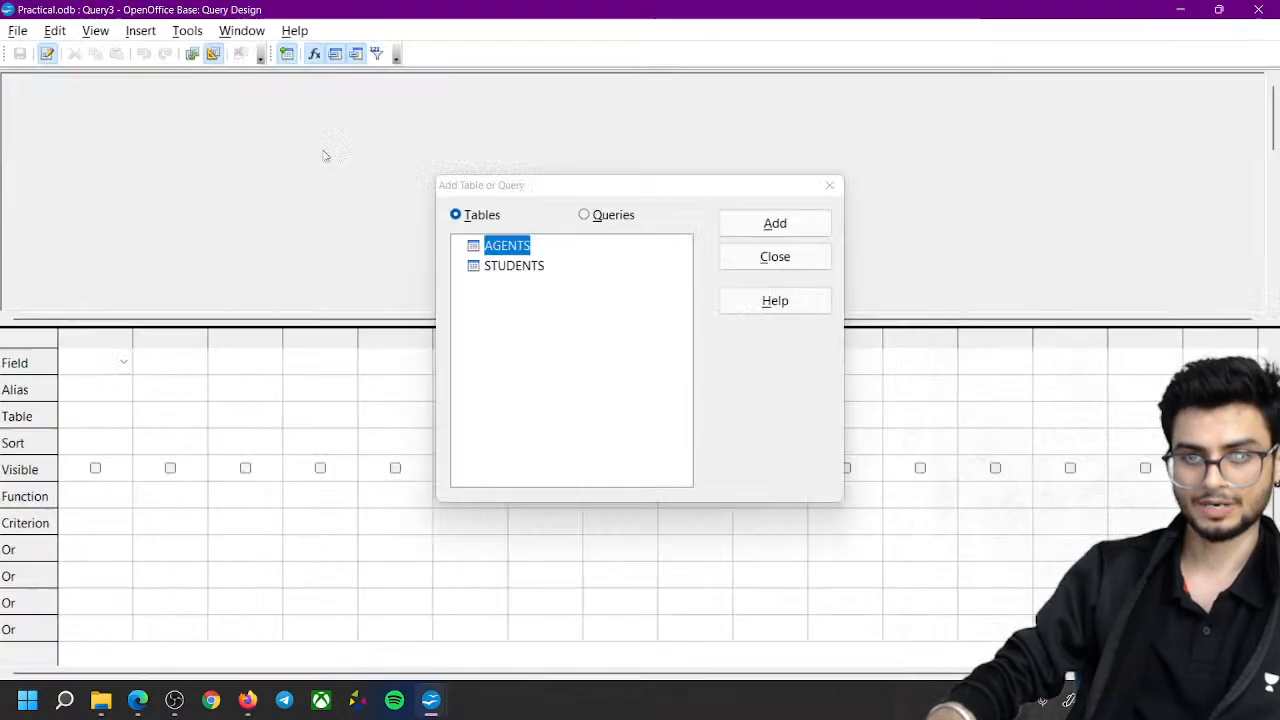
pyautogui.click(775, 223)
pyautogui.click(830, 185)
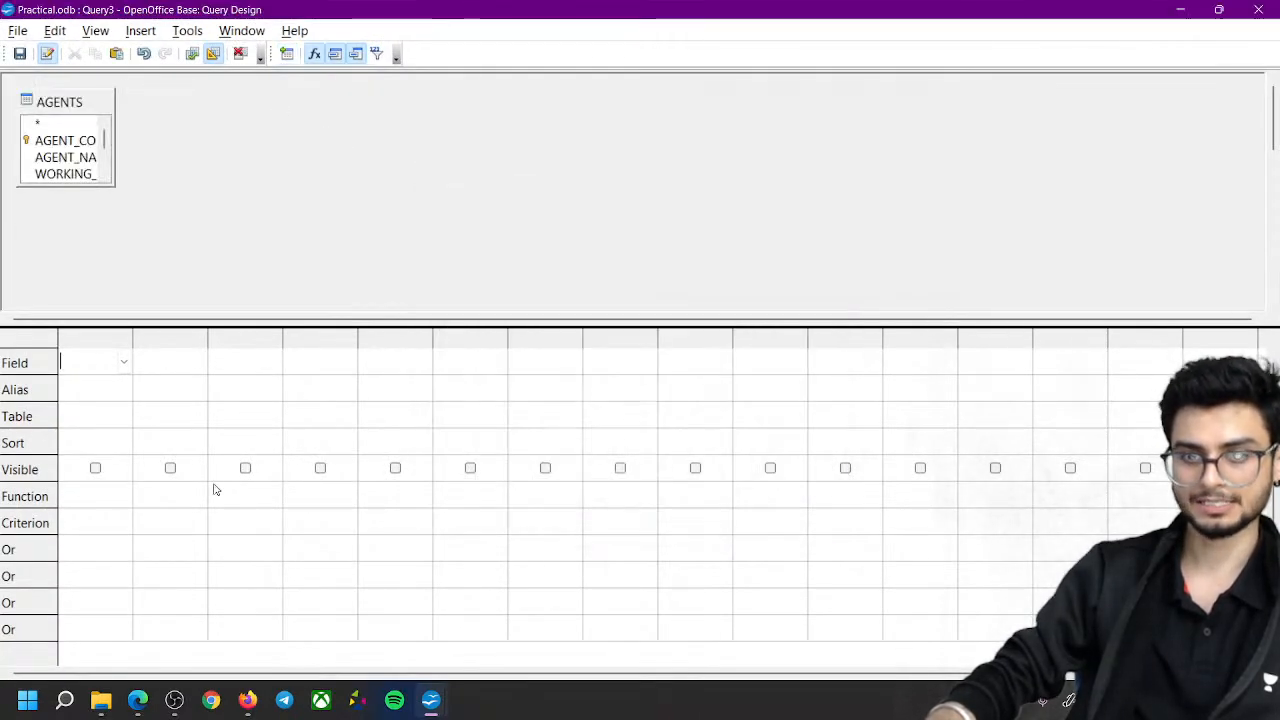
# Set AGENTS.* as the visible query field, run the query and enlarge the results area to show all records
pyautogui.click(123, 362)
pyautogui.click(119, 383)
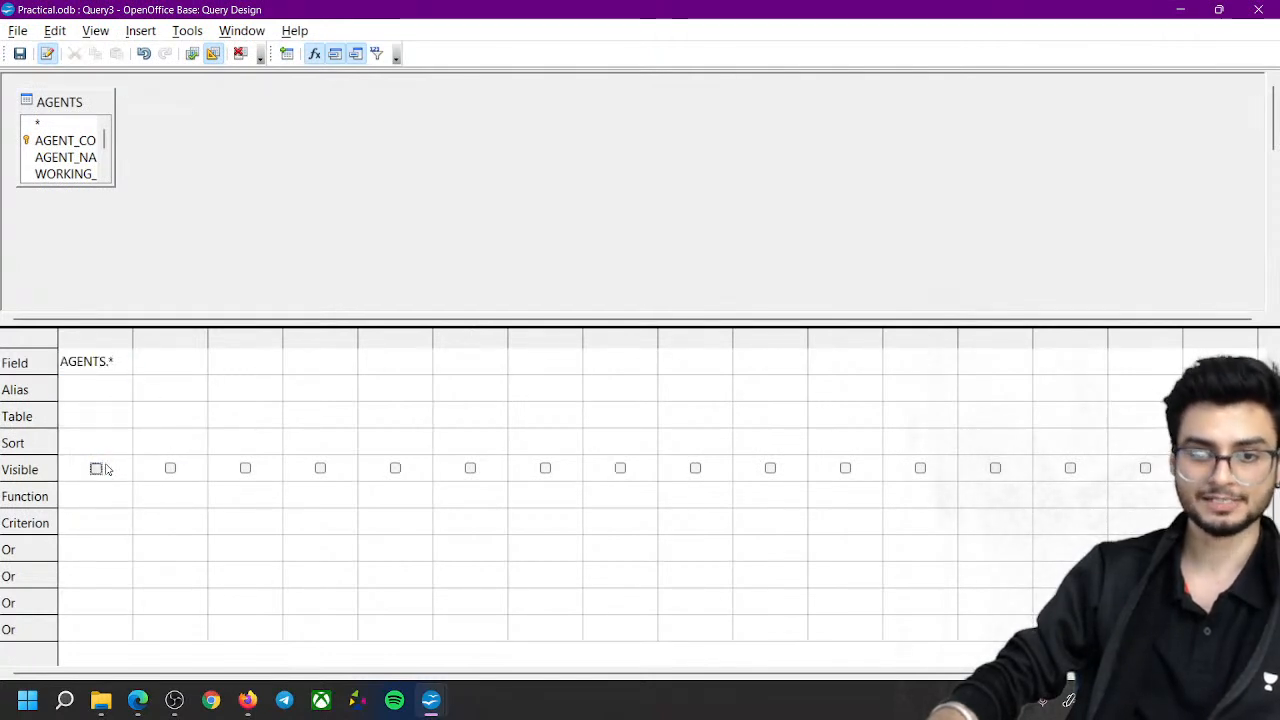
pyautogui.click(191, 53)
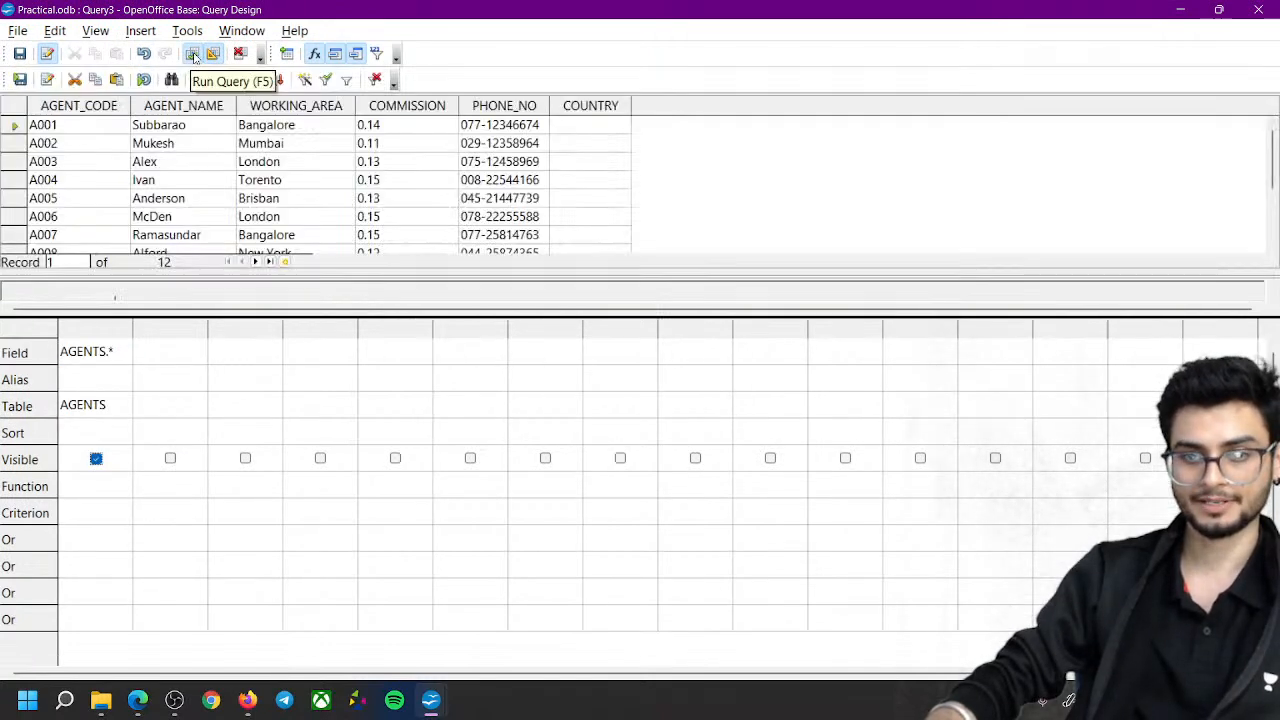
pyautogui.moveTo(168, 270); pyautogui.dragTo(170, 385)
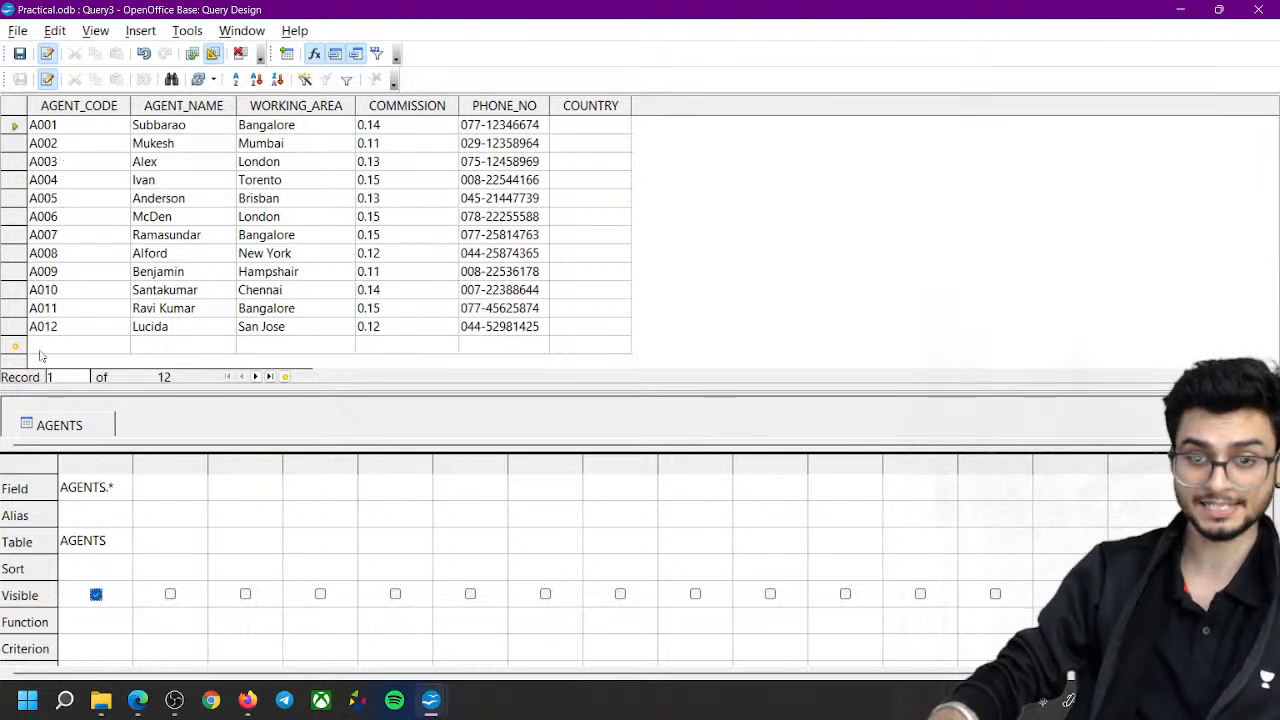
# Sort the query results by AGENT_CODE in descending order and close the query window
pyautogui.click(73, 104)
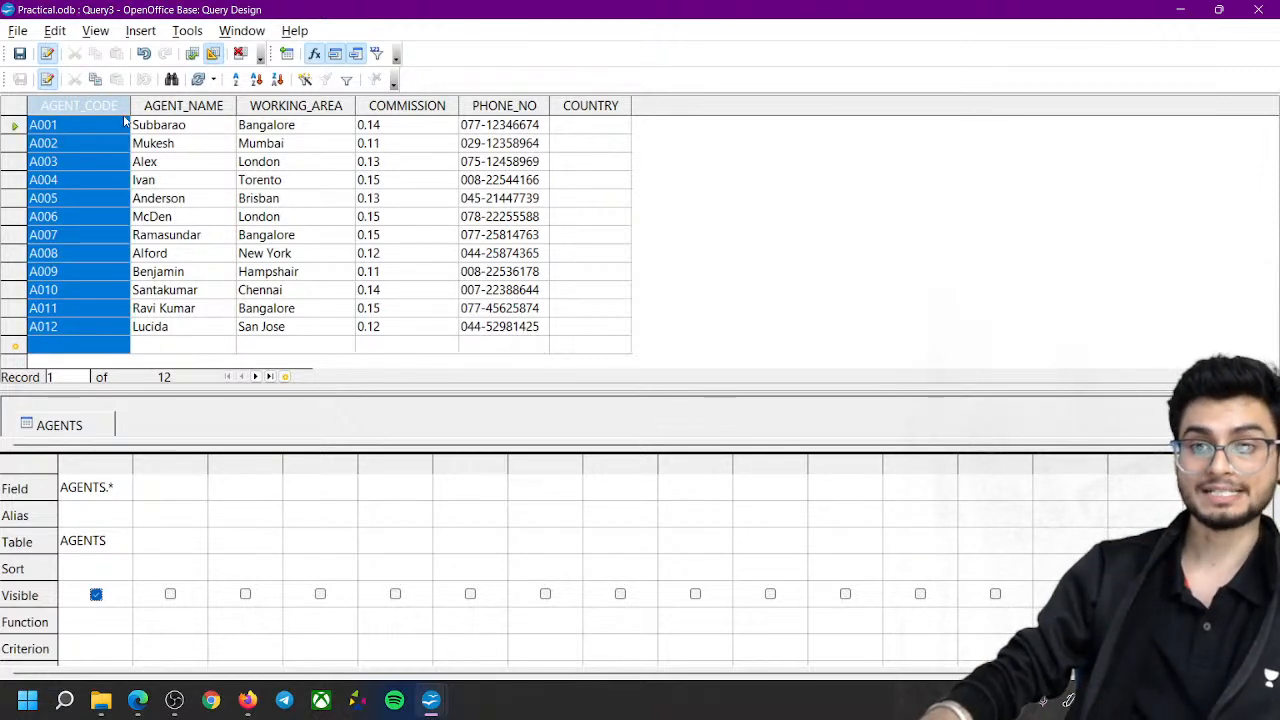
pyautogui.click(277, 80)
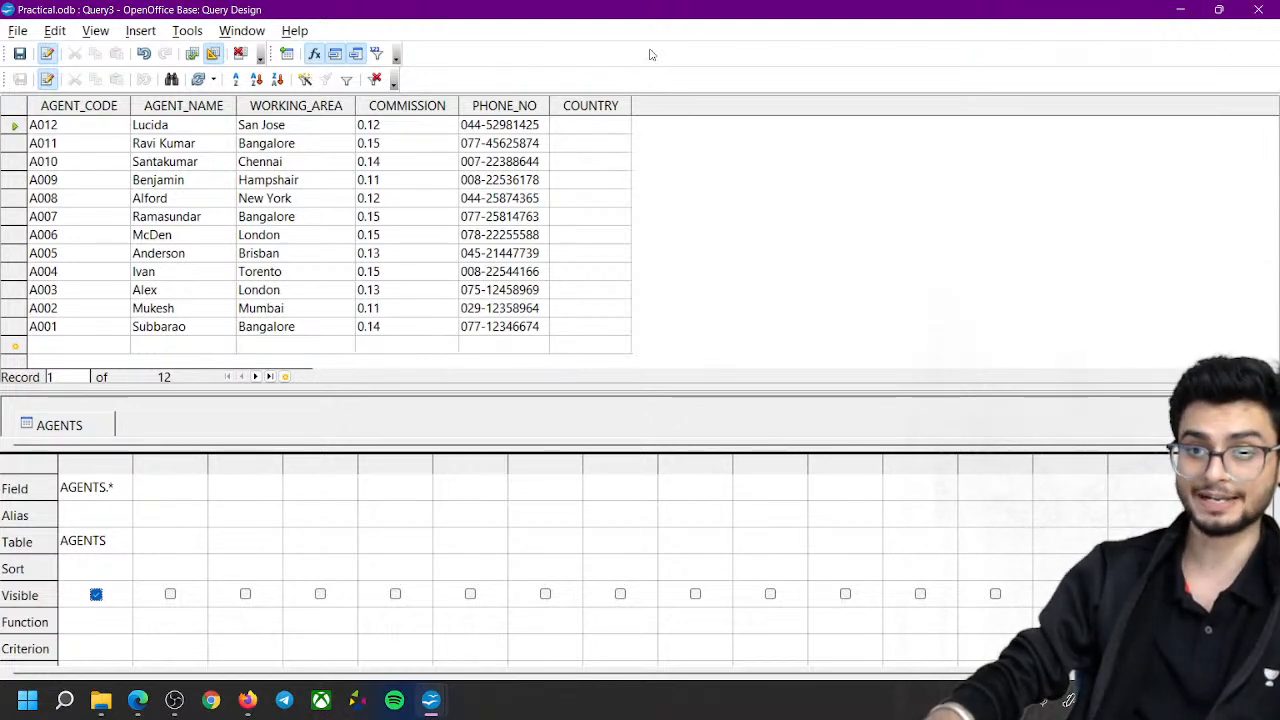
pyautogui.click(212, 54)
pyautogui.click(212, 54)
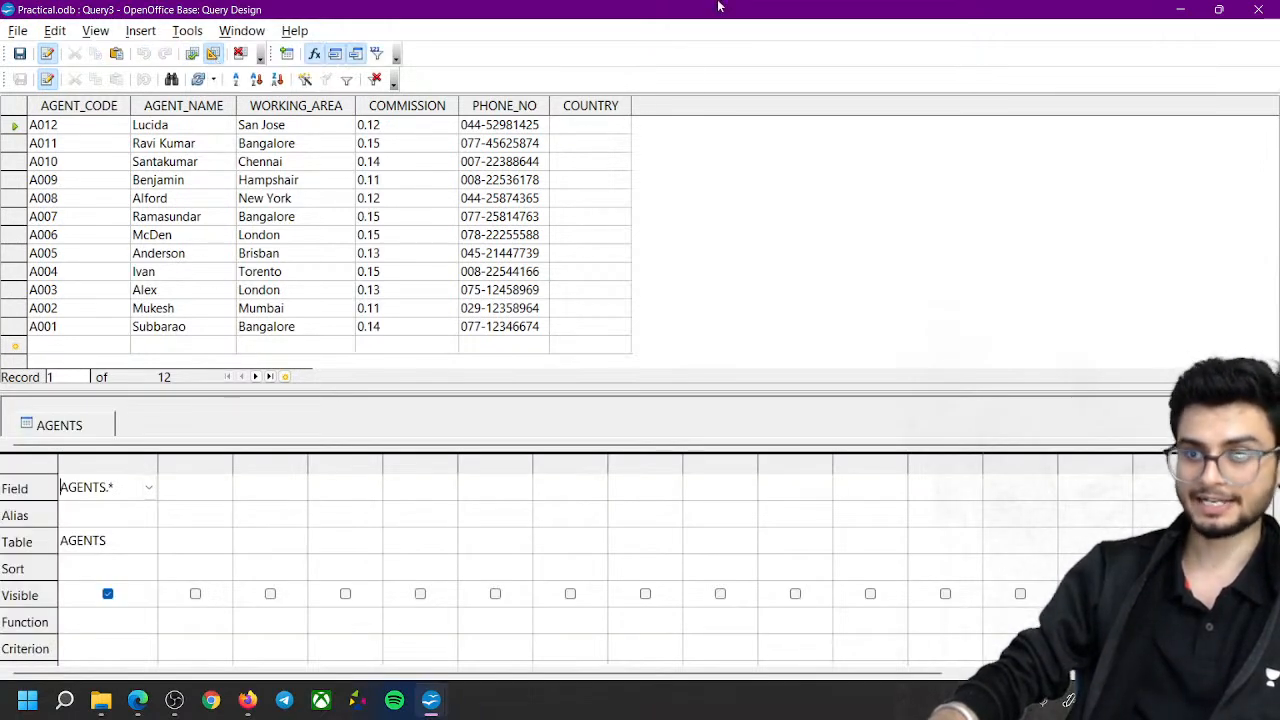
pyautogui.click(1258, 9)
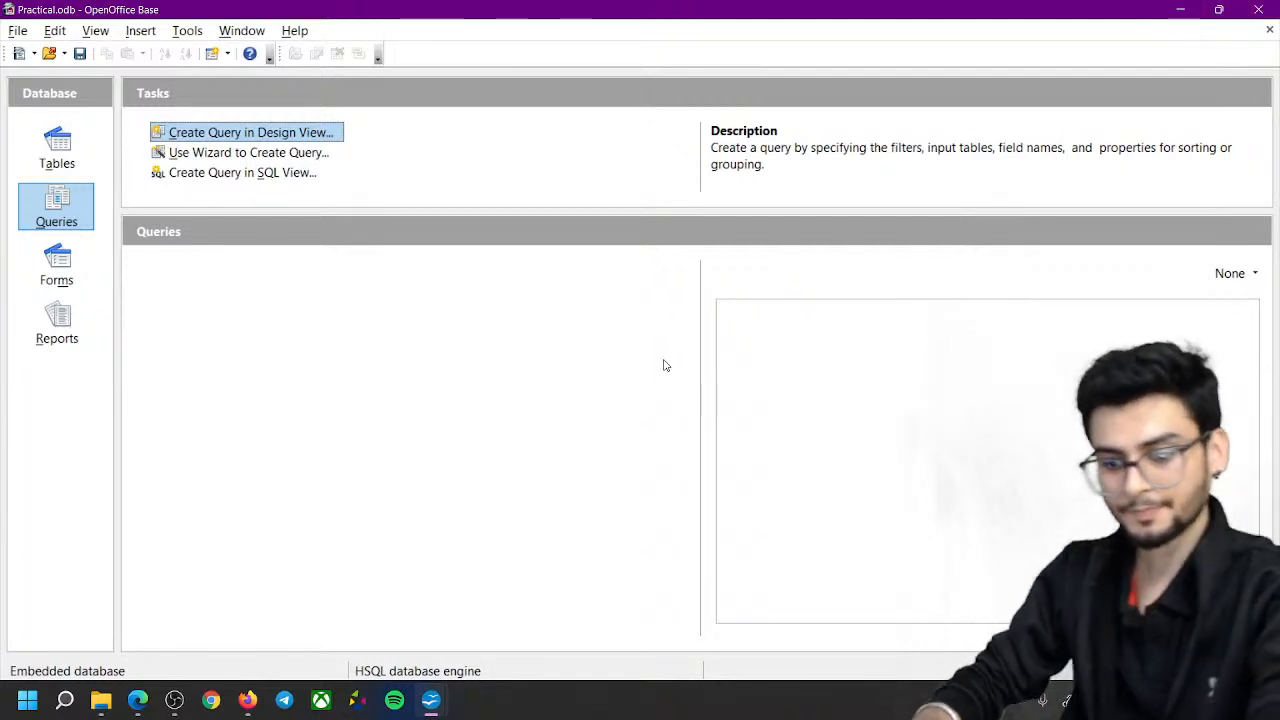
pyautogui.press('super+Tab')
pyautogui.click(591, 337)
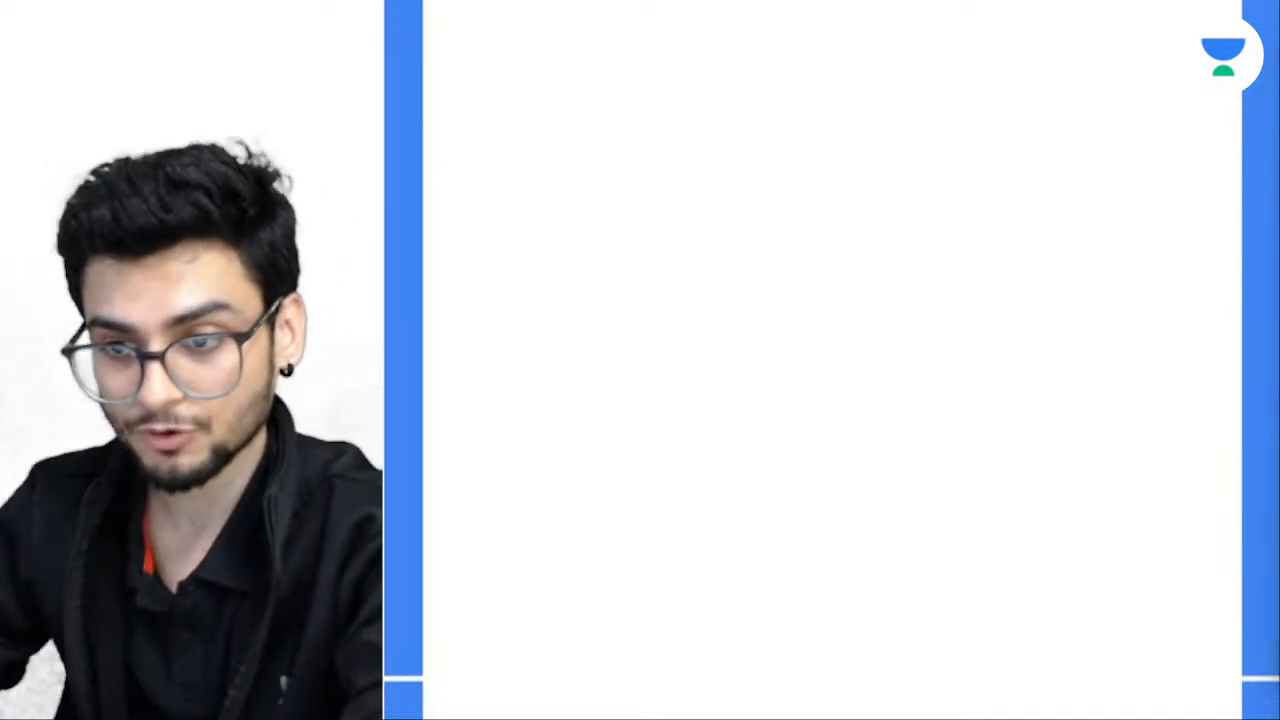
pyautogui.press('super+Tab')
pyautogui.click(899, 174)
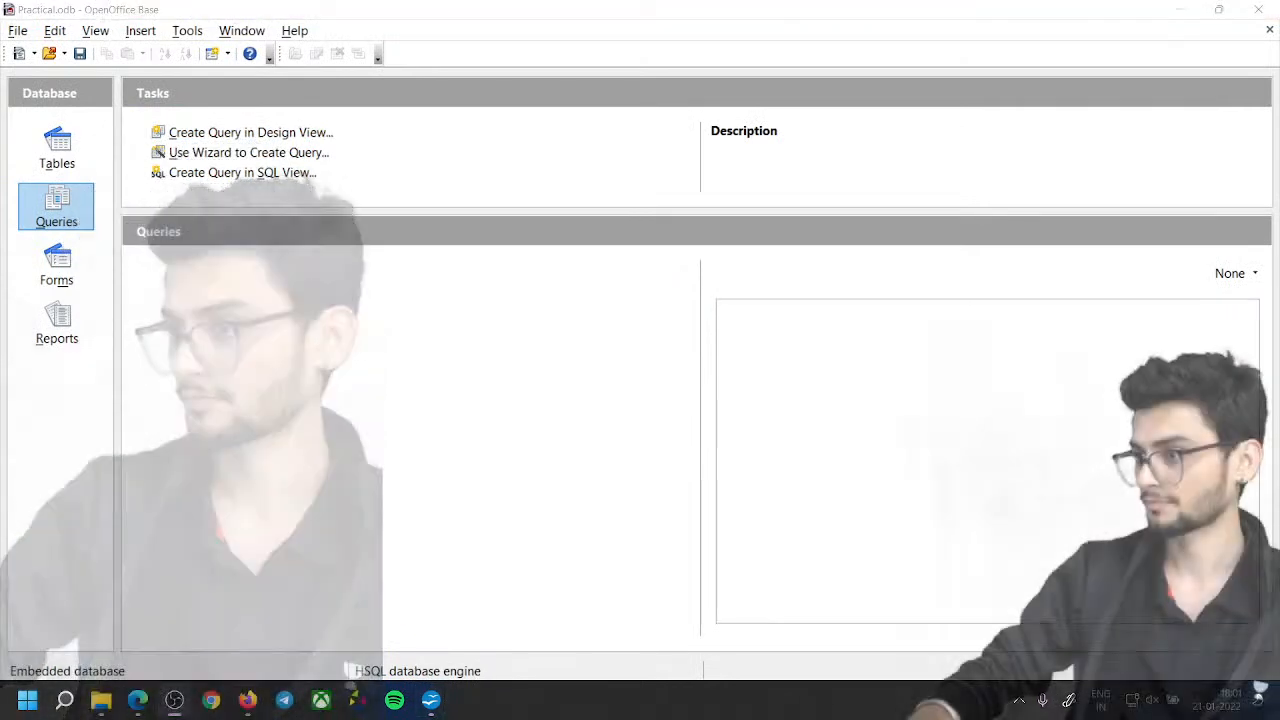
# Create a new query in Design View containing both the AGENTS and STUDENTS tables
pyautogui.click(57, 148)
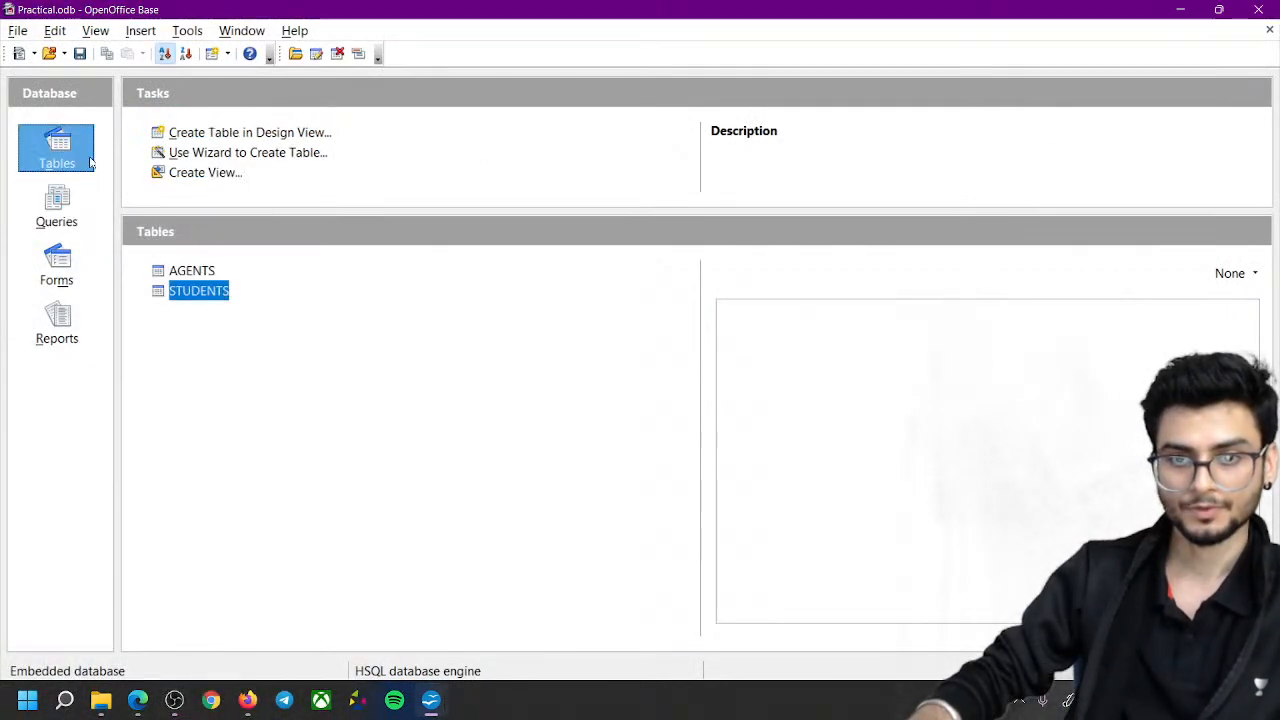
pyautogui.click(56, 207)
pyautogui.click(193, 132)
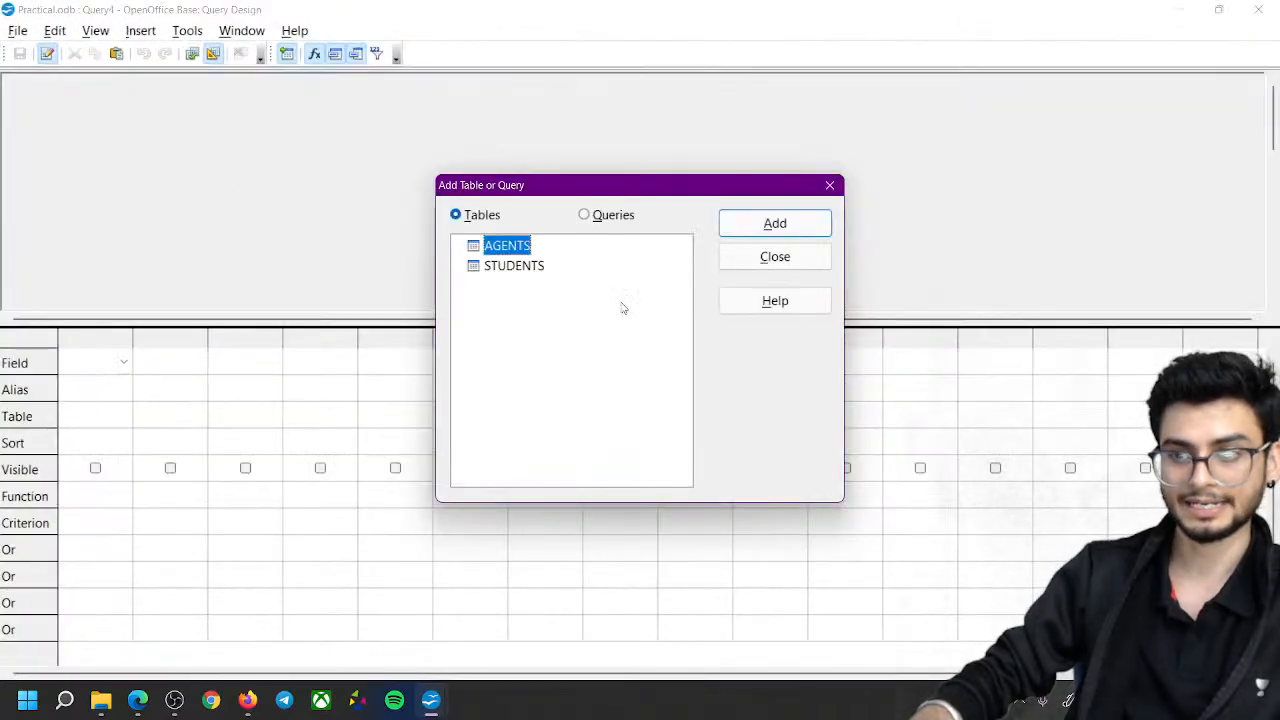
pyautogui.click(818, 228)
pyautogui.click(740, 224)
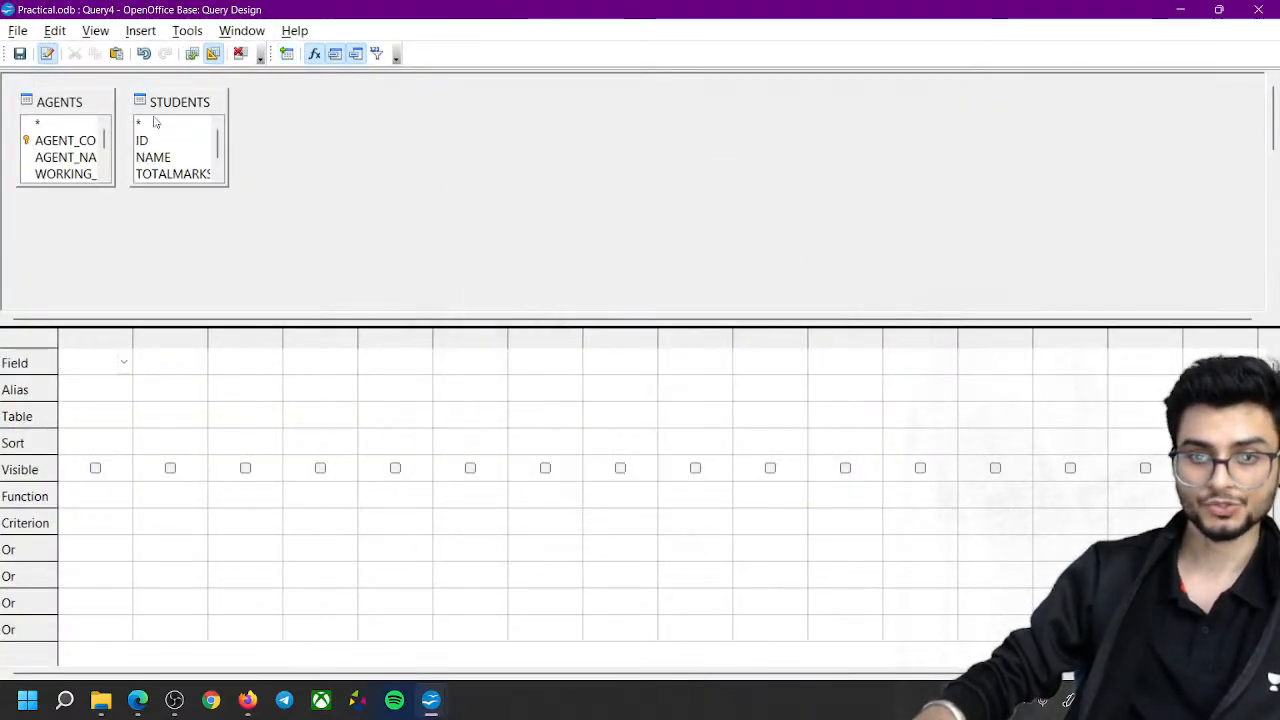
# Start a new inner join between AGENTS and STUDENTS, pairing AGENT_CODE with NAME
pyautogui.click(140, 31)
pyautogui.click(180, 53)
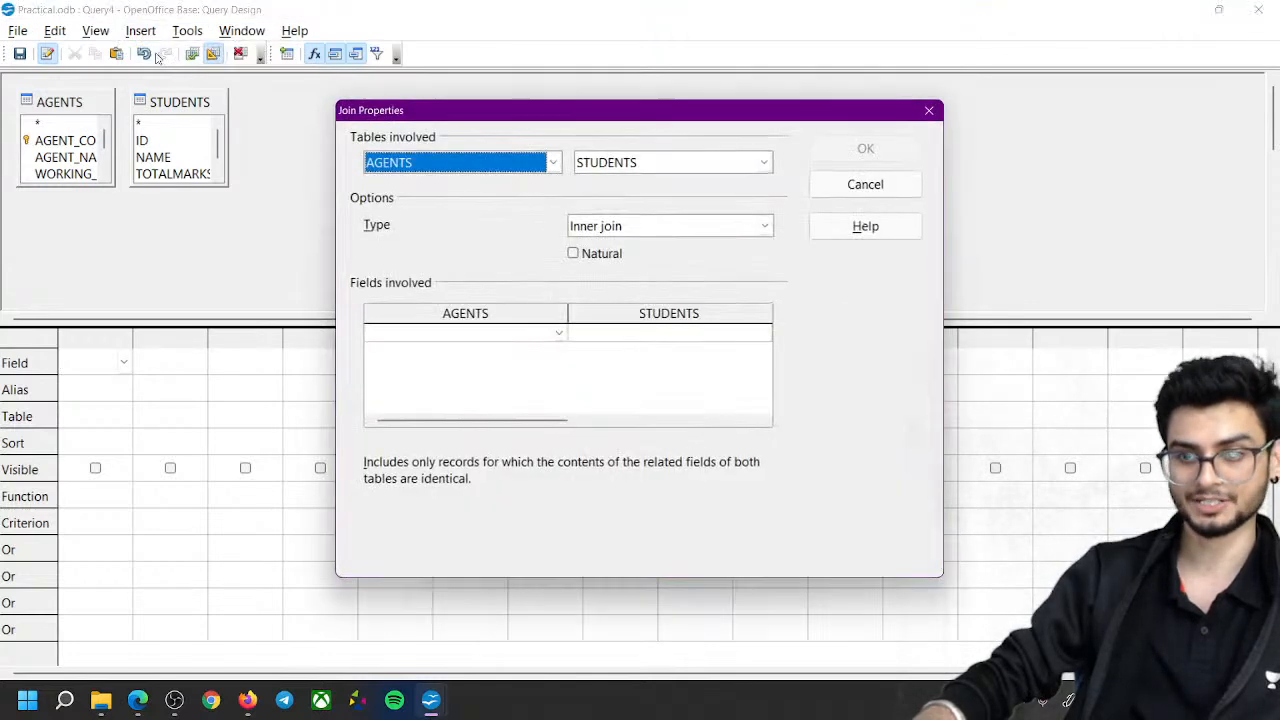
pyautogui.click(549, 335)
pyautogui.click(480, 363)
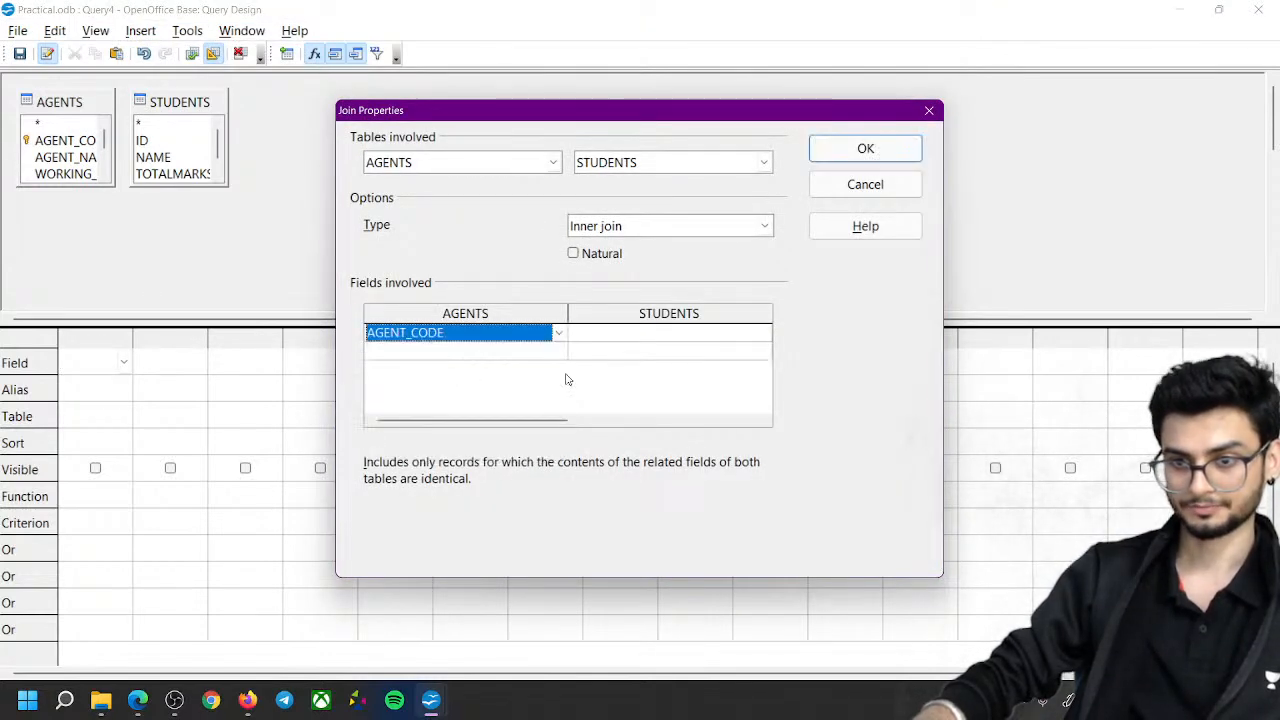
pyautogui.click(696, 332)
pyautogui.click(750, 340)
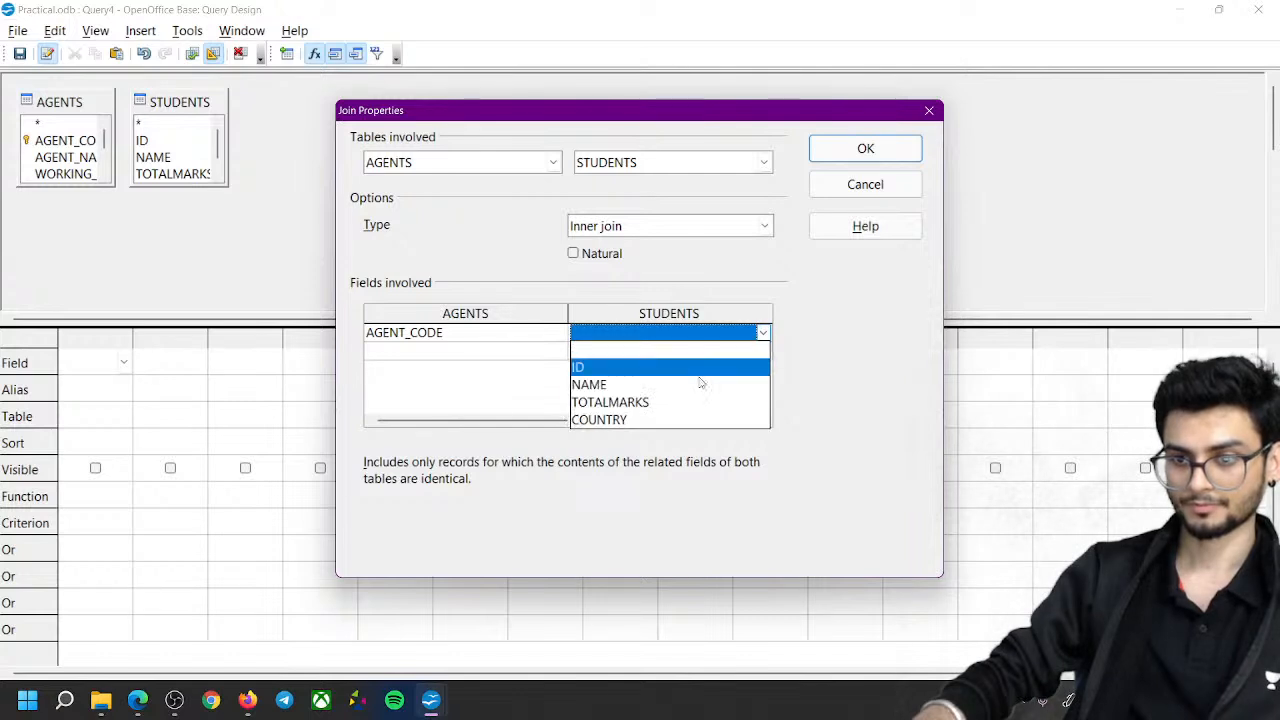
pyautogui.click(684, 381)
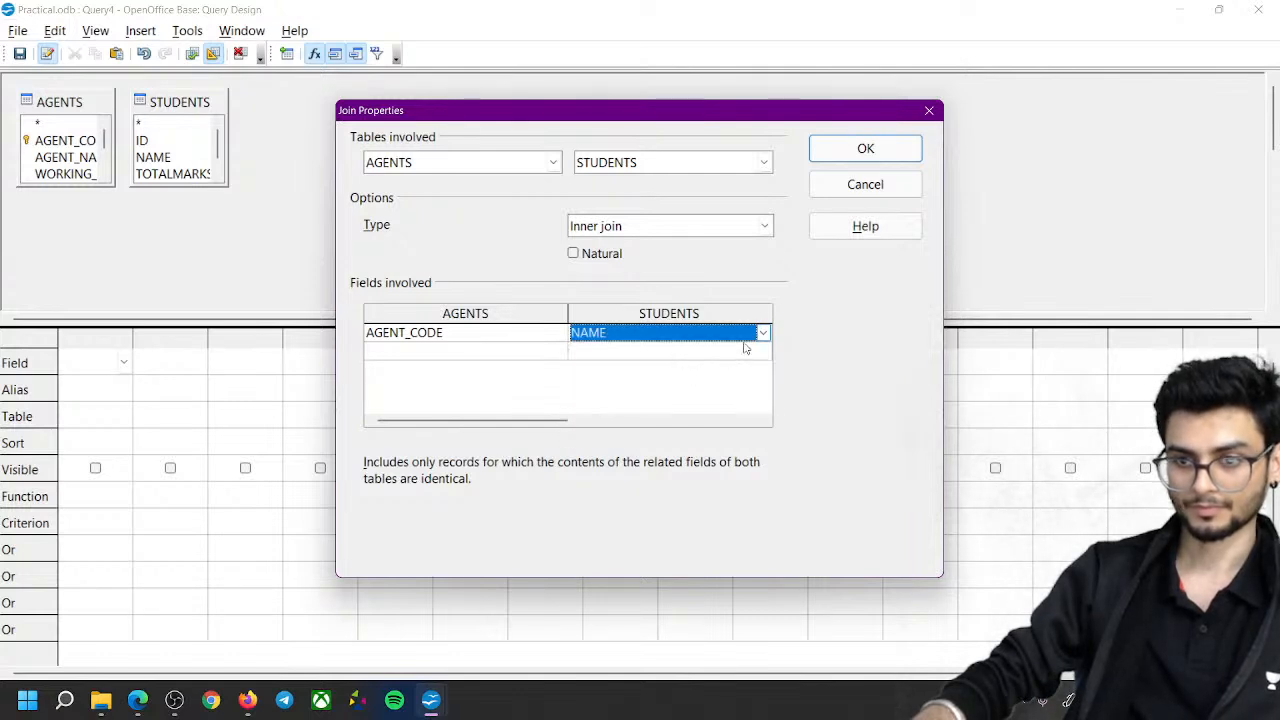
# Change the AGENTS field in the join's first pair to AGENT_NAME
pyautogui.click(522, 330)
pyautogui.click(558, 336)
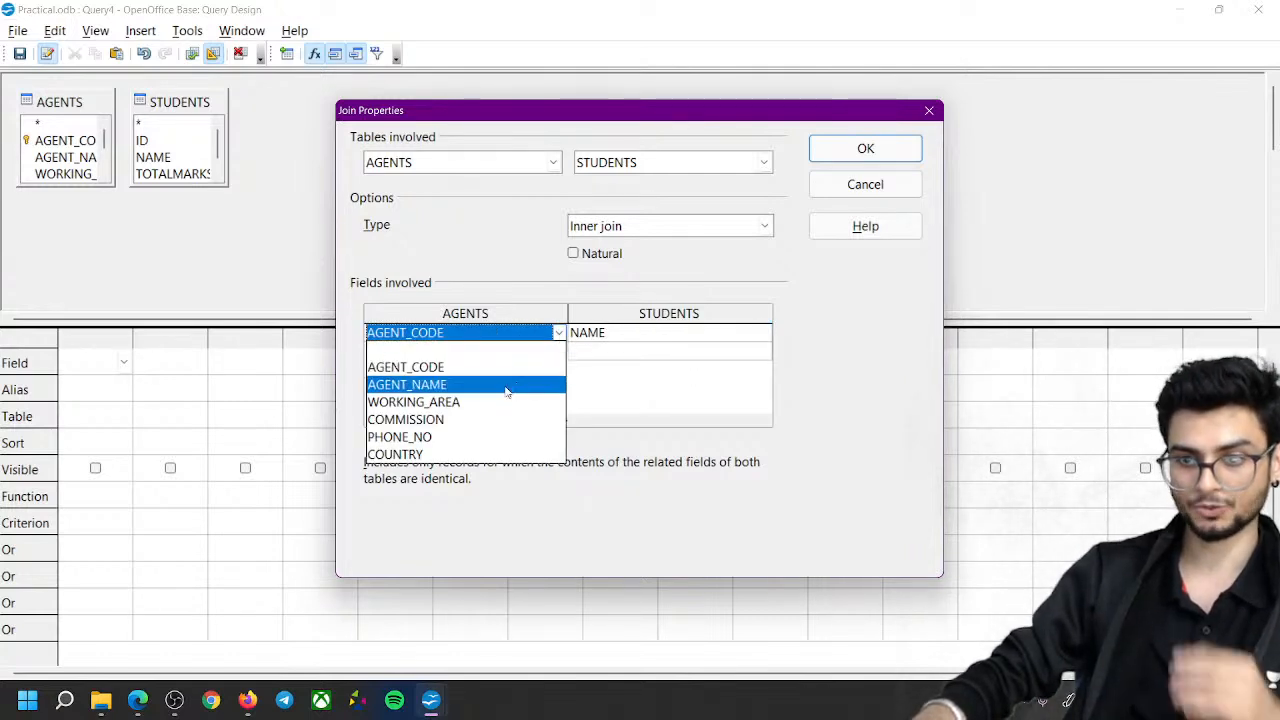
pyautogui.click(457, 384)
pyautogui.click(689, 340)
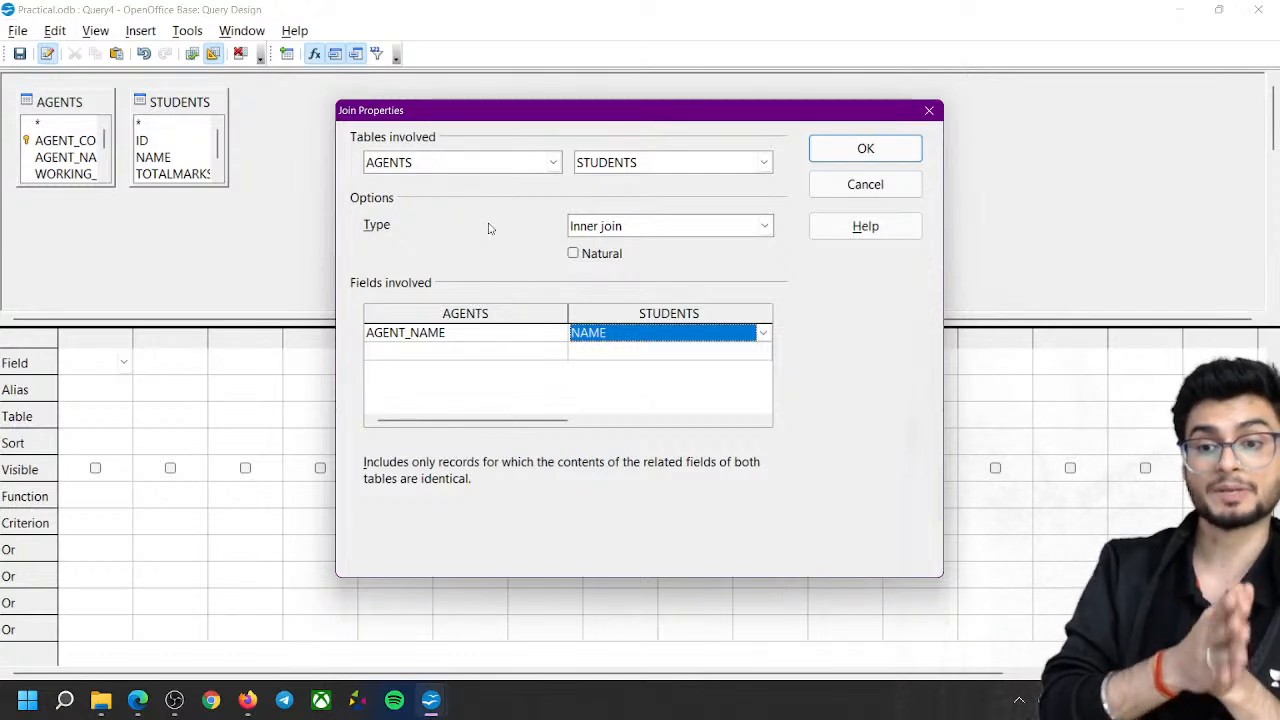
# Add a second field pair matching COUNTRY in AGENTS with COUNTRY in STUDENTS, and cancel the join
pyautogui.click(532, 360)
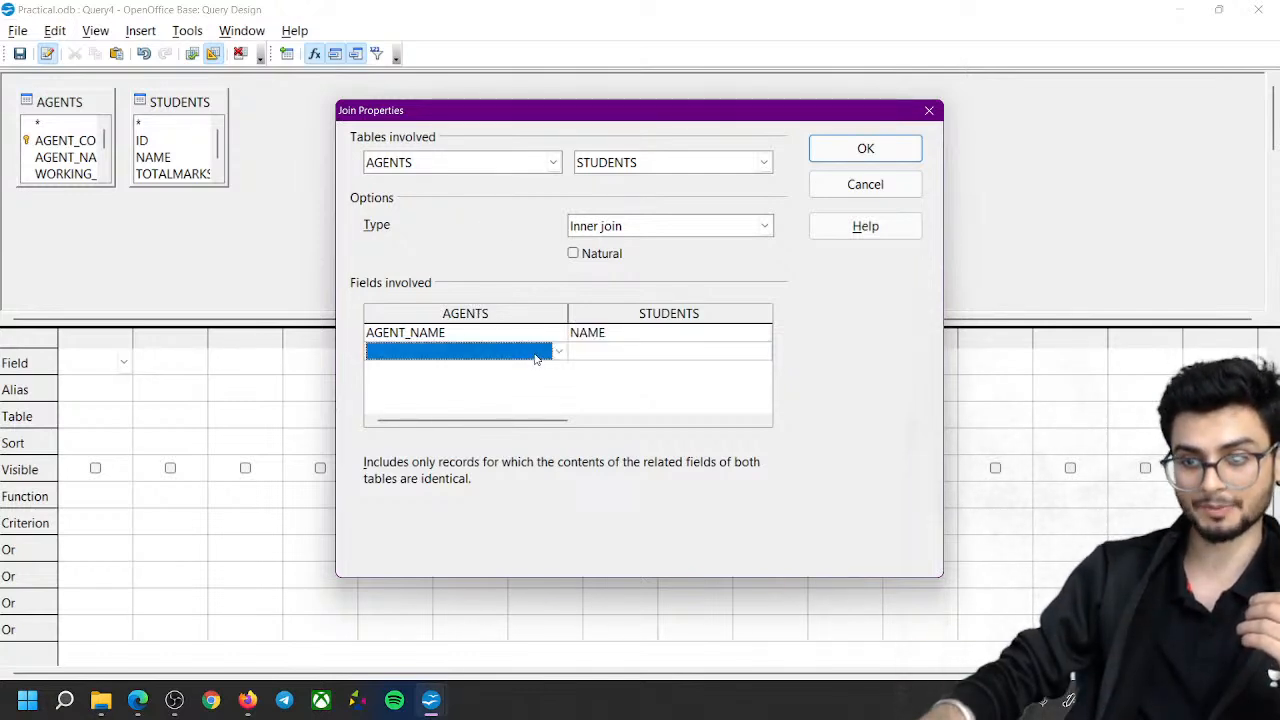
pyautogui.click(557, 351)
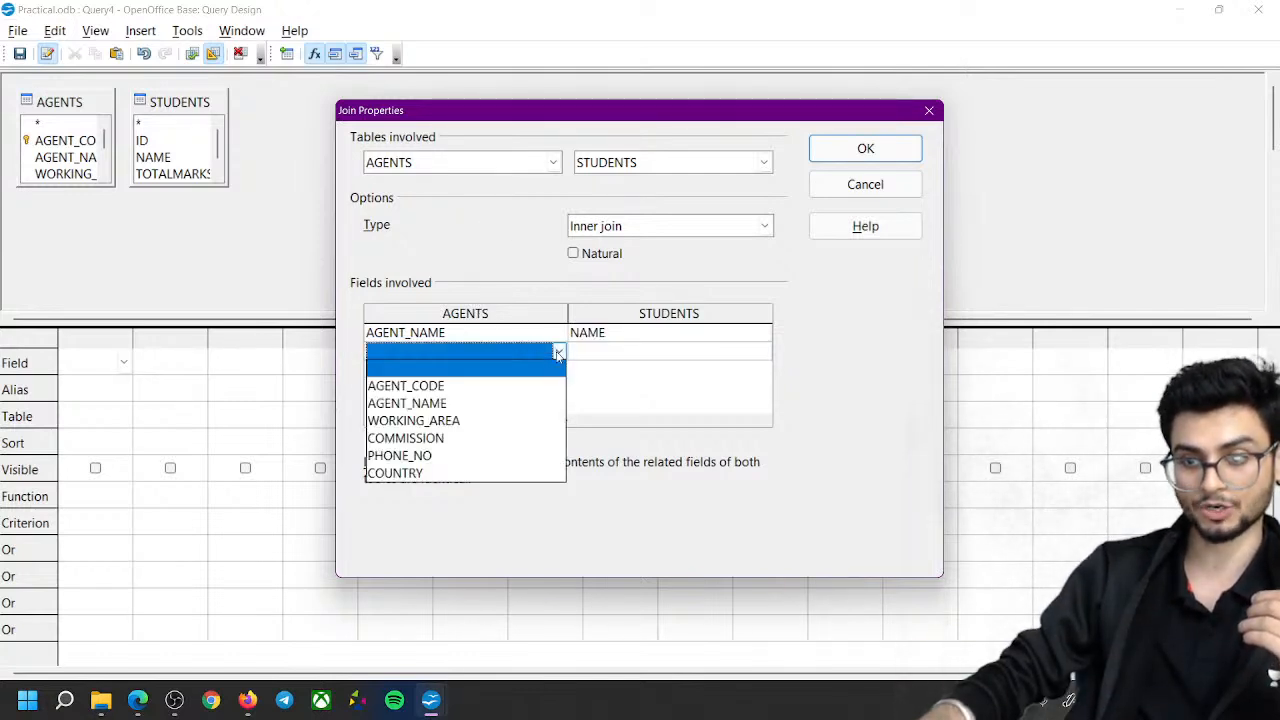
pyautogui.click(430, 474)
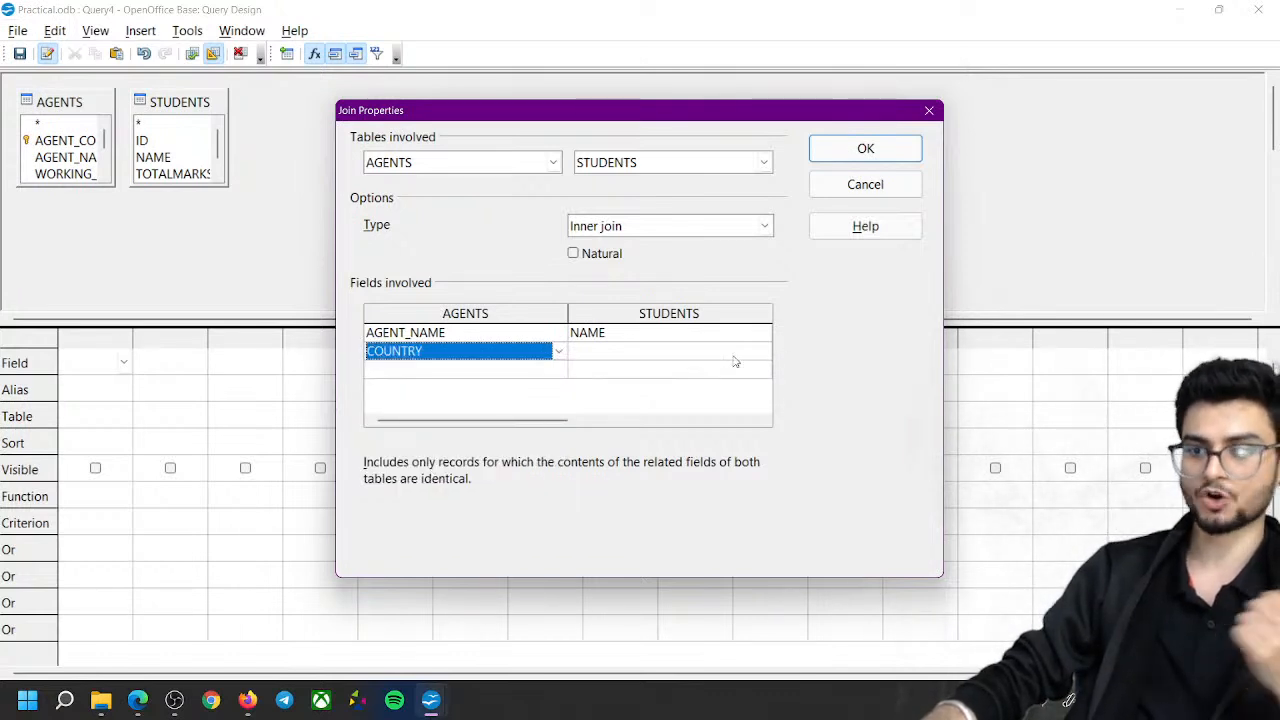
pyautogui.click(720, 360)
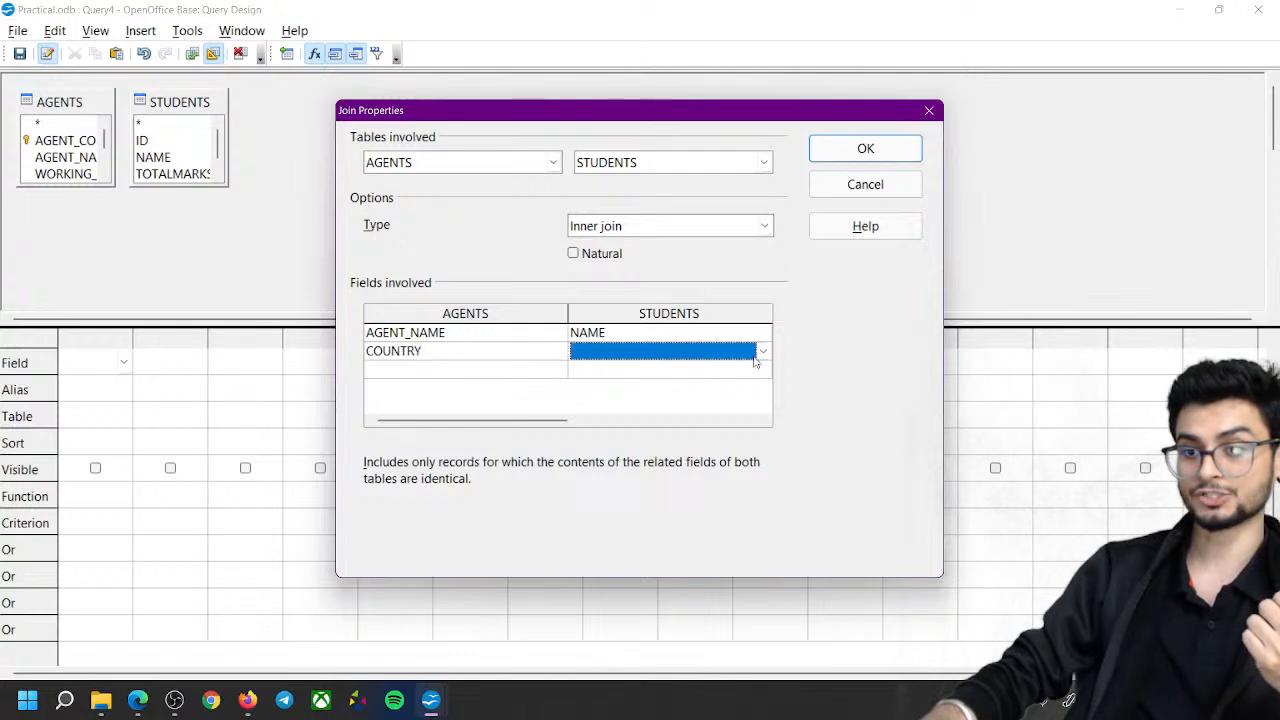
pyautogui.click(760, 351)
pyautogui.click(675, 436)
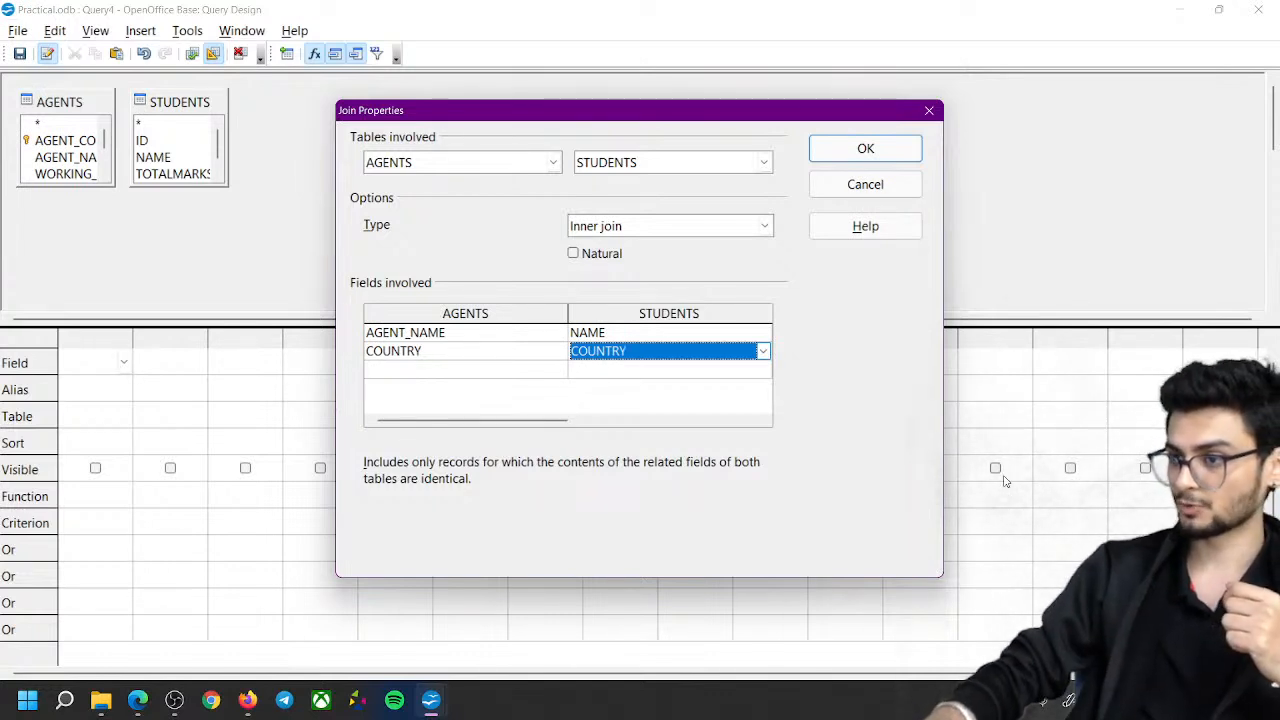
pyautogui.click(866, 196)
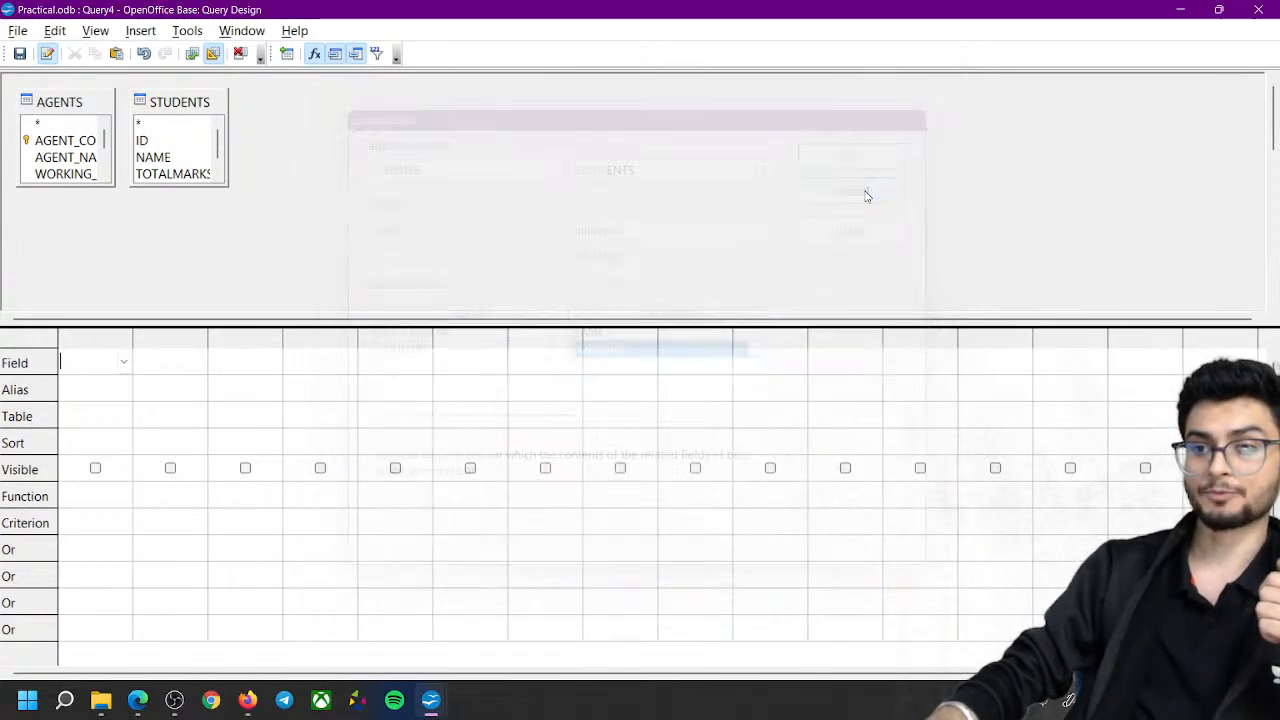
# Reopen the join properties, dismiss them without defining a relation, and close the query design window
pyautogui.click(150, 32)
pyautogui.click(160, 52)
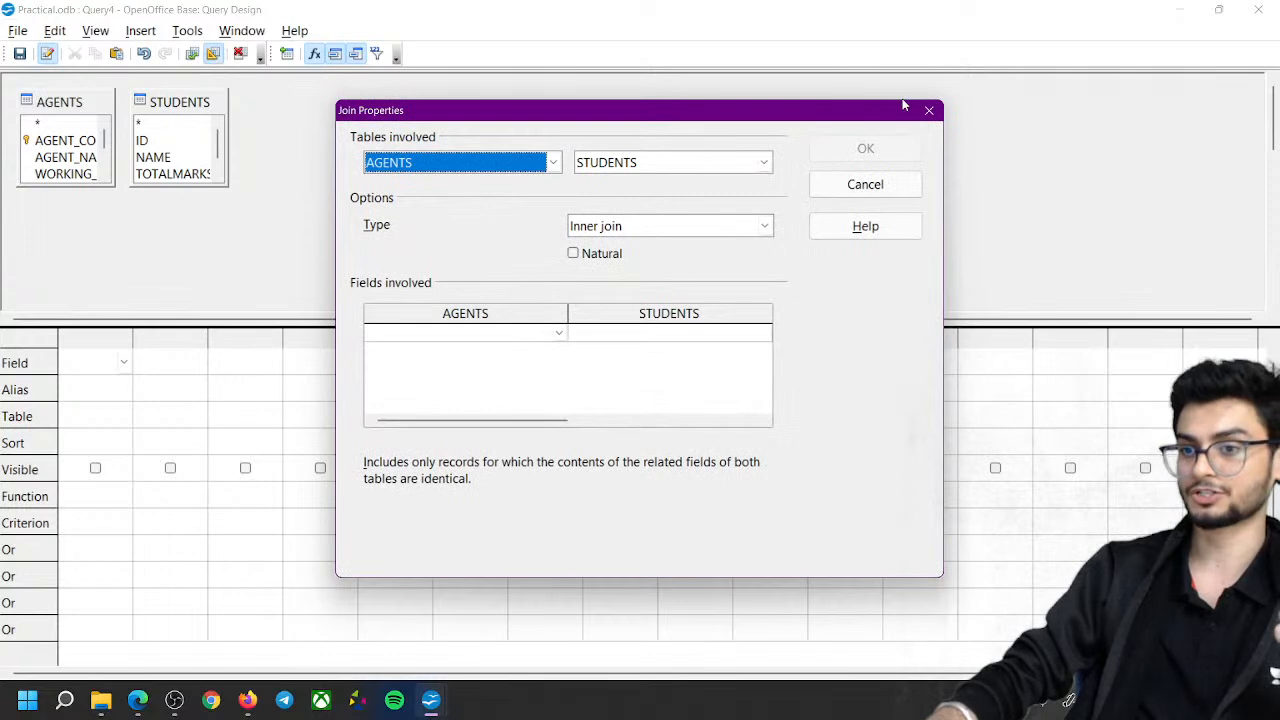
pyautogui.click(929, 110)
pyautogui.click(1258, 9)
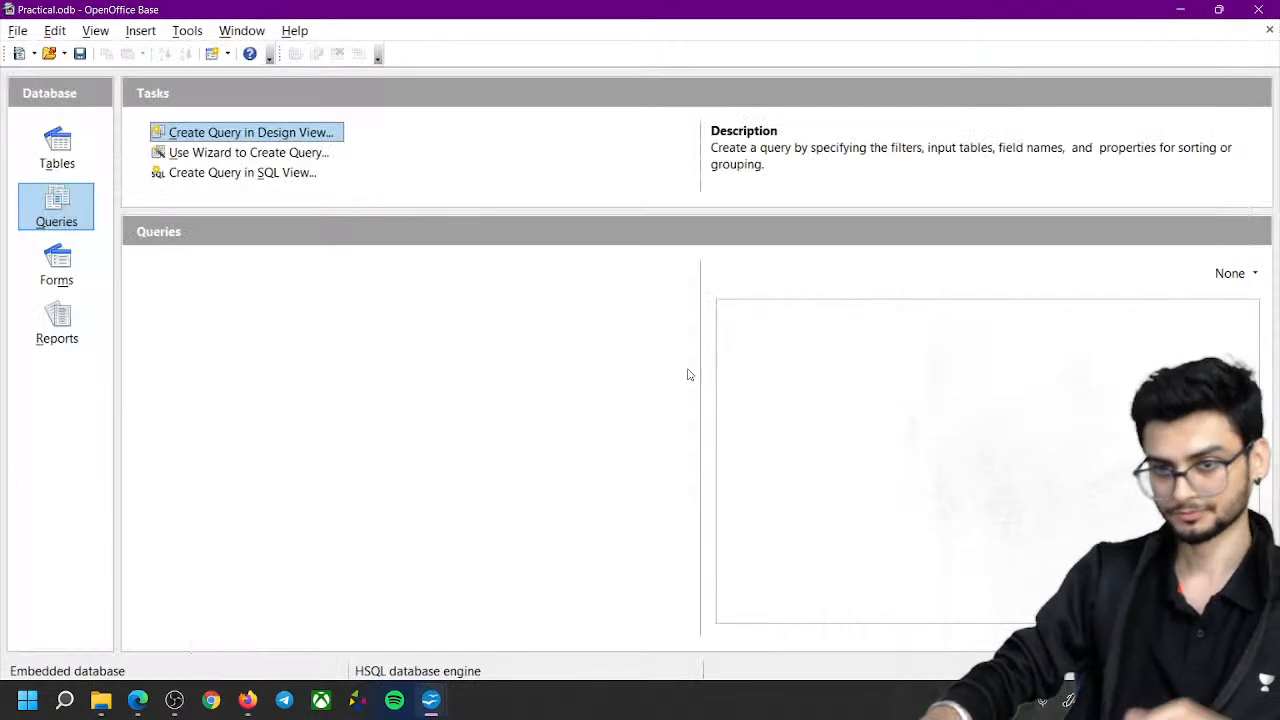